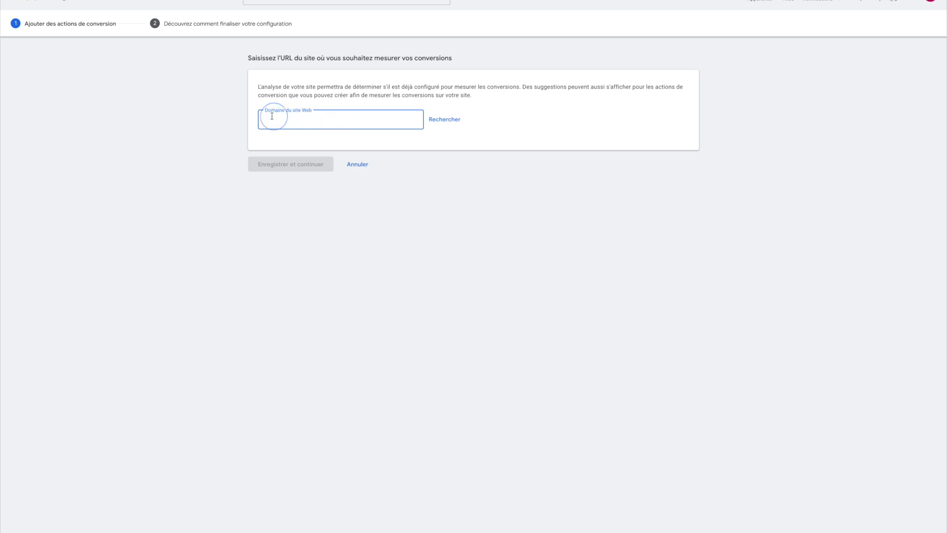
mouse_move(0, 155)
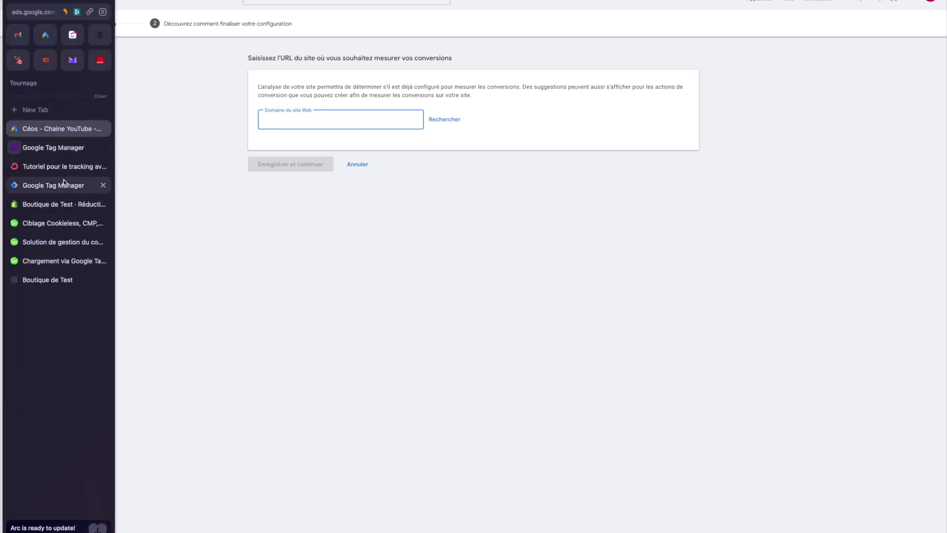
left_click(46, 278)
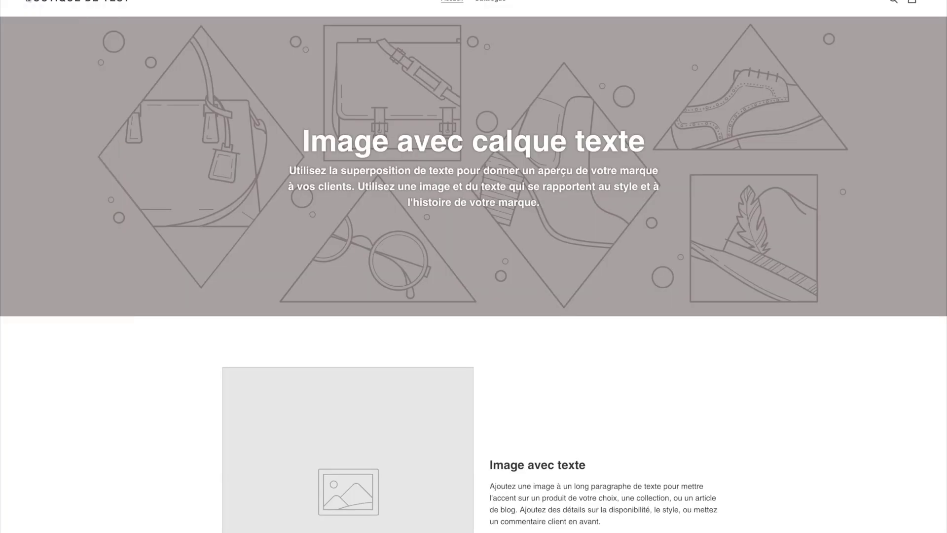
mouse_move(1, 148)
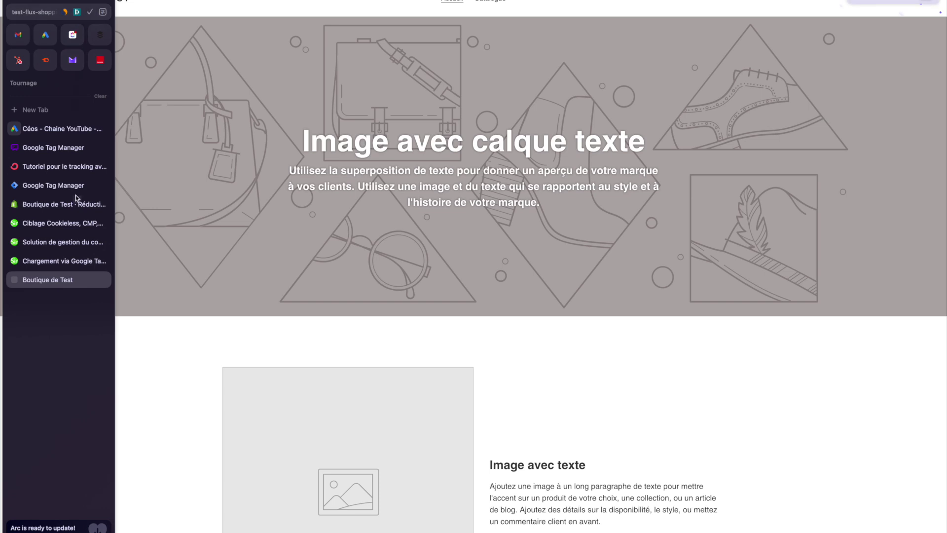
left_click(64, 143)
left_click(451, 119)
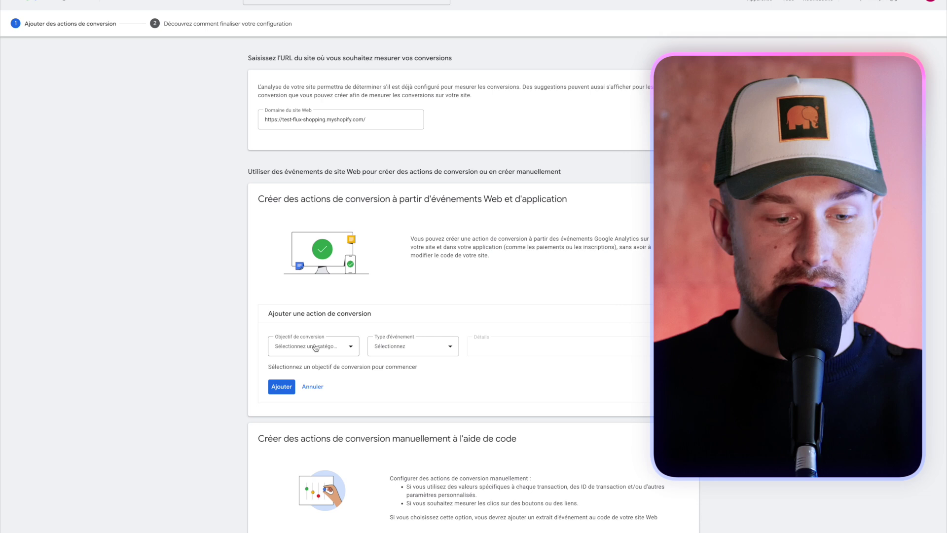
Step: Add a conversion action manually with Achat as its goal category and check its optimisation options
scroll(353, 300, "down", 1)
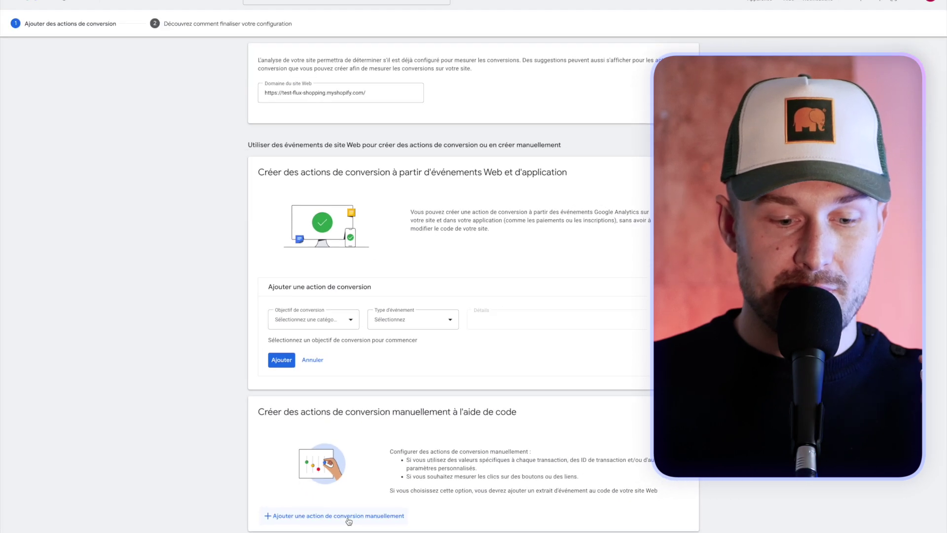
left_click(349, 515)
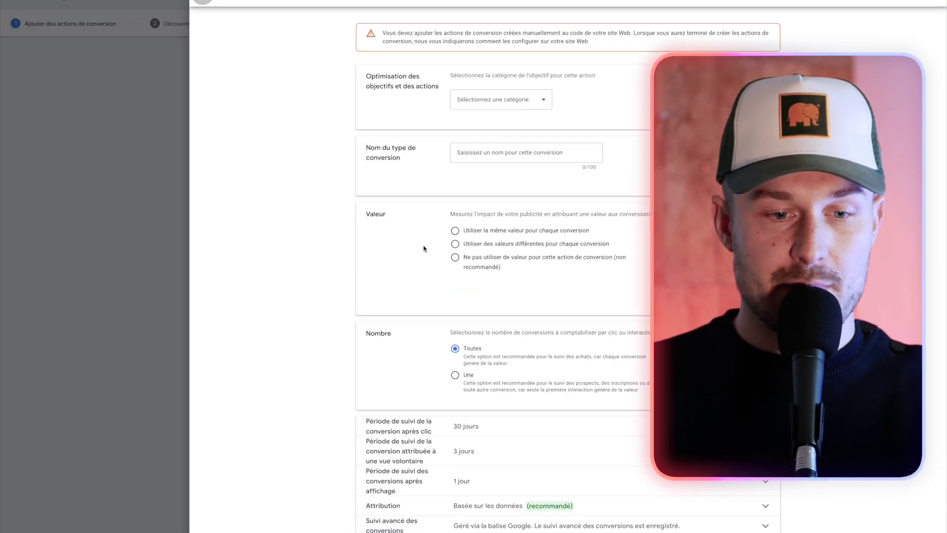
left_click_drag(366, 77, 436, 87)
left_click(471, 100)
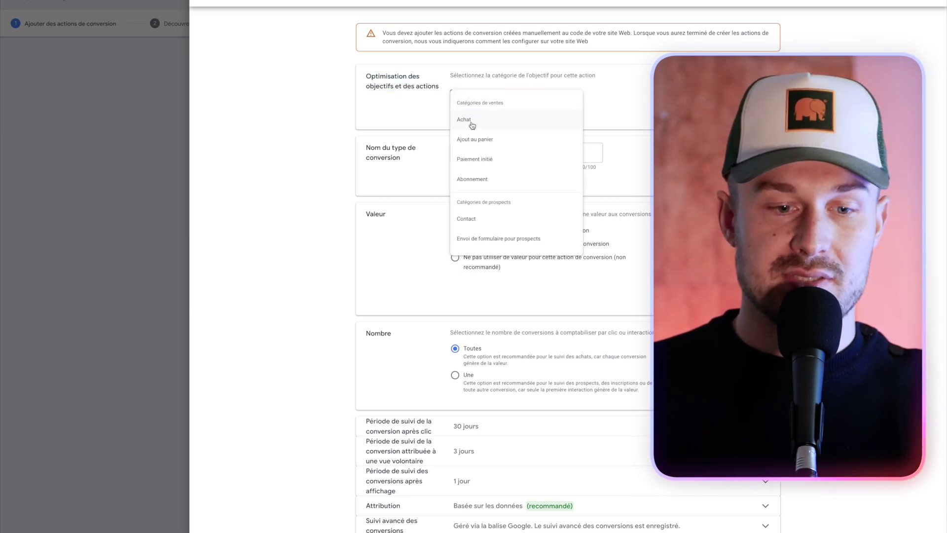
left_click(466, 119)
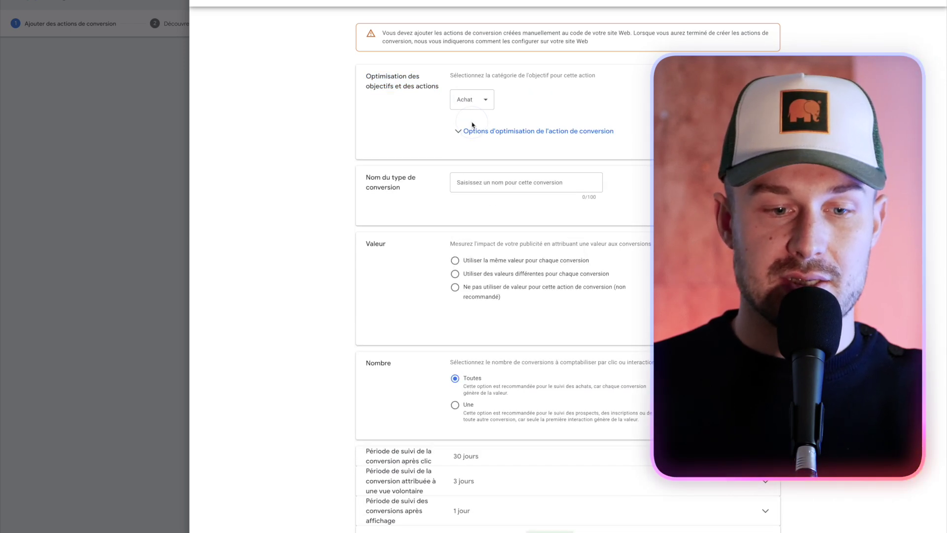
left_click(514, 134)
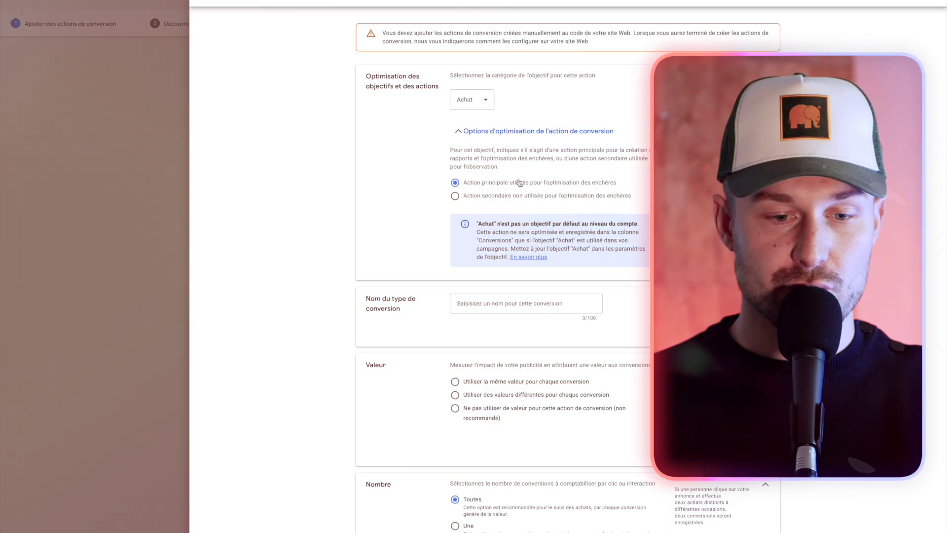
left_click(477, 129)
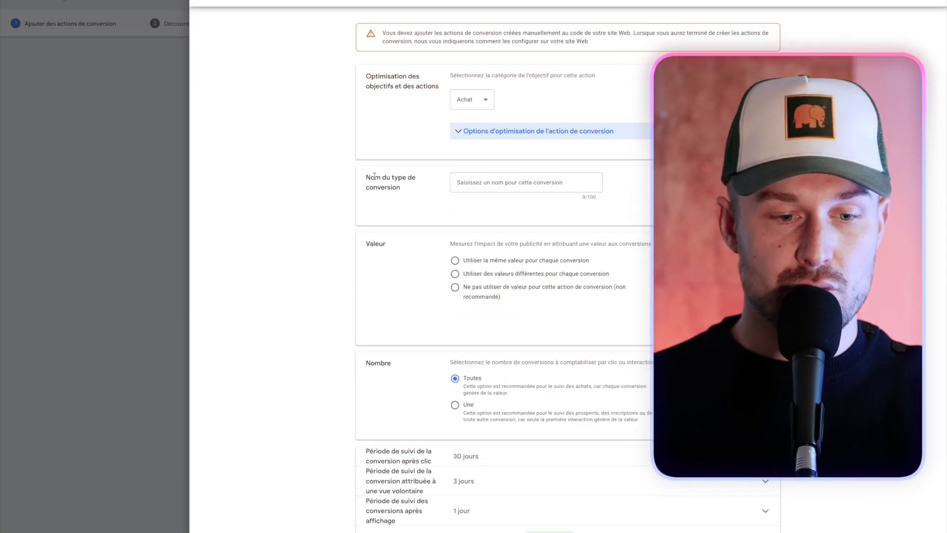
Step: Name the conversion "[CEOS] - Achat CA HT hors FP" and have it use different values for each conversion
left_click(524, 182)
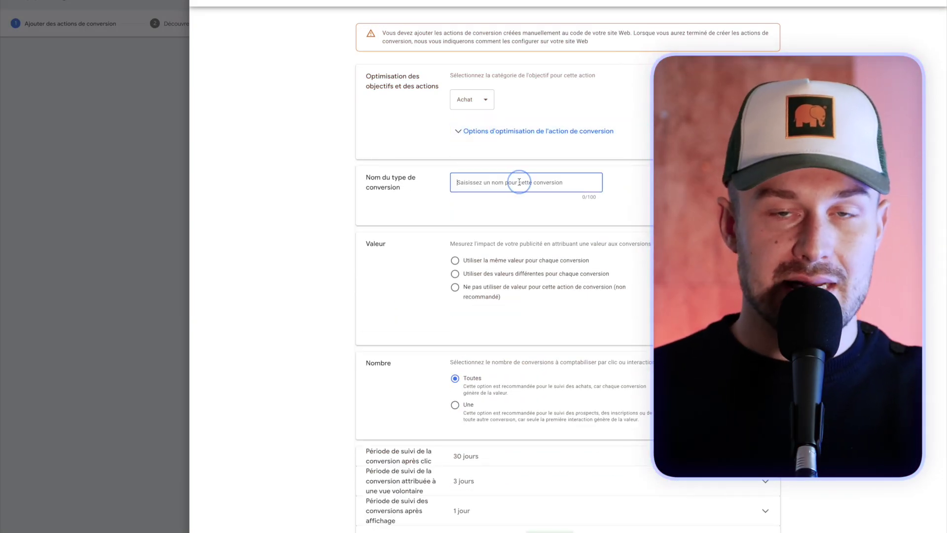
type("[CEOS] ")
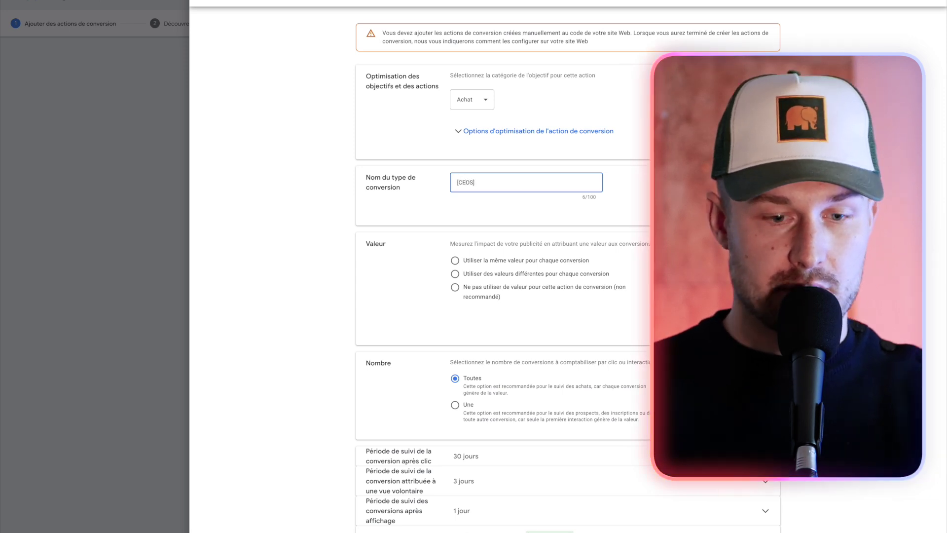
type("- Achat CA HT hors FP")
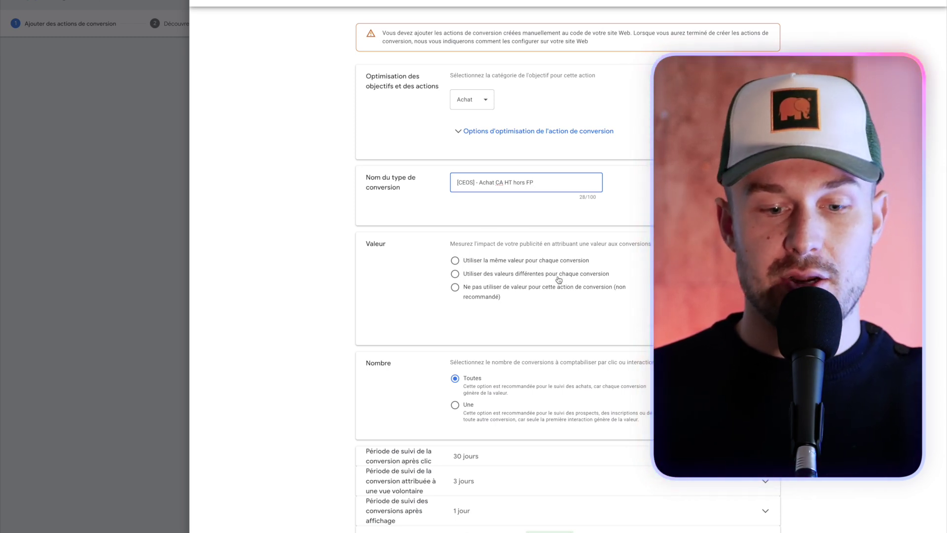
left_click(596, 277)
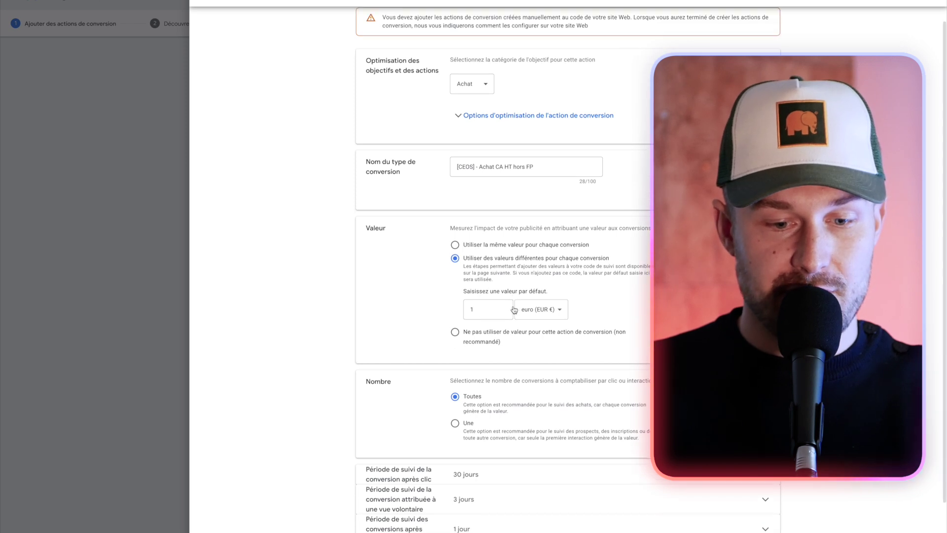
Step: Set the click-through conversion window to 30 jours and check the engaged-view conversion window
scroll(493, 275, "down", 1)
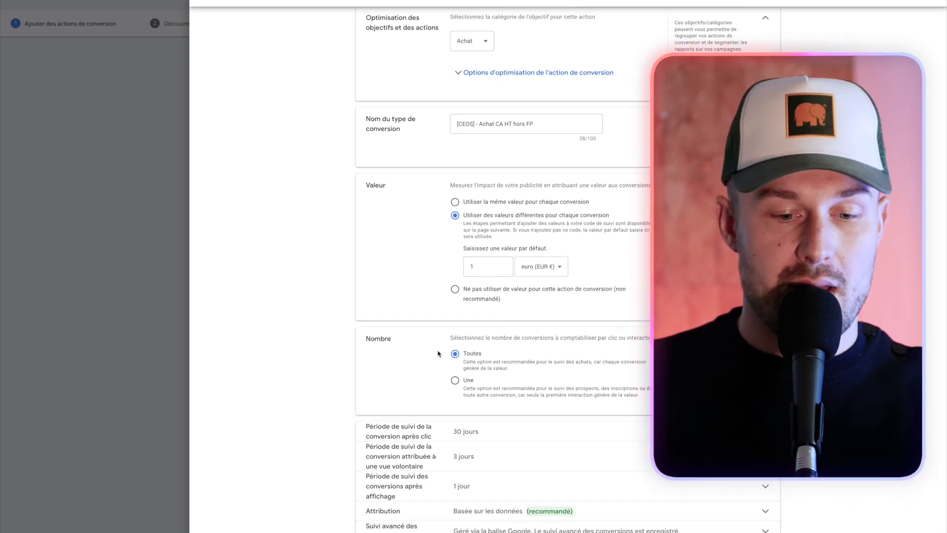
scroll(437, 354, "down", 1)
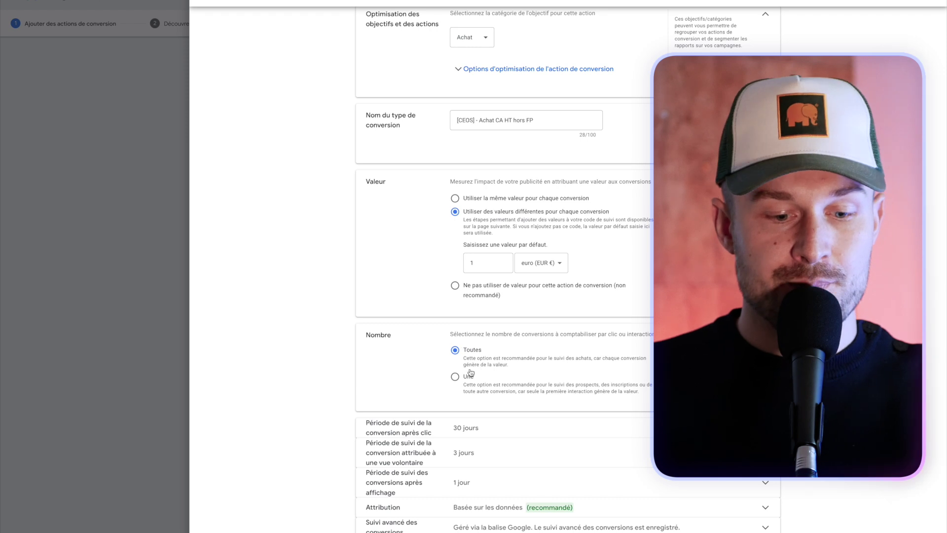
left_click(411, 429)
scroll(394, 431, "down", 2)
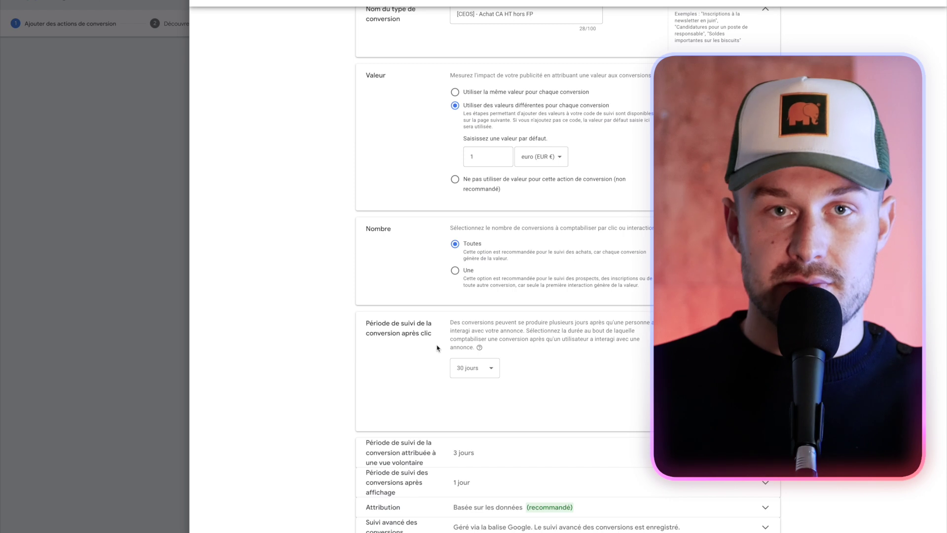
left_click(491, 370)
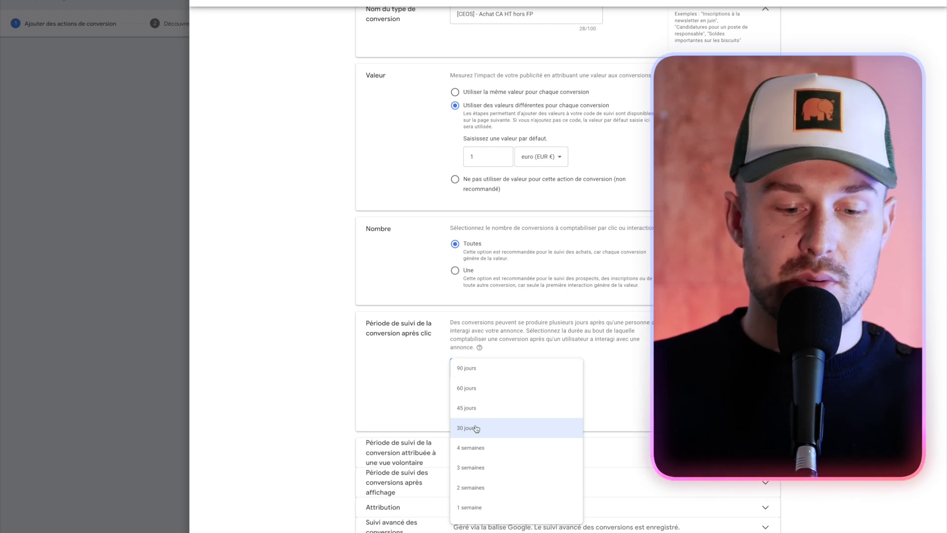
left_click(491, 426)
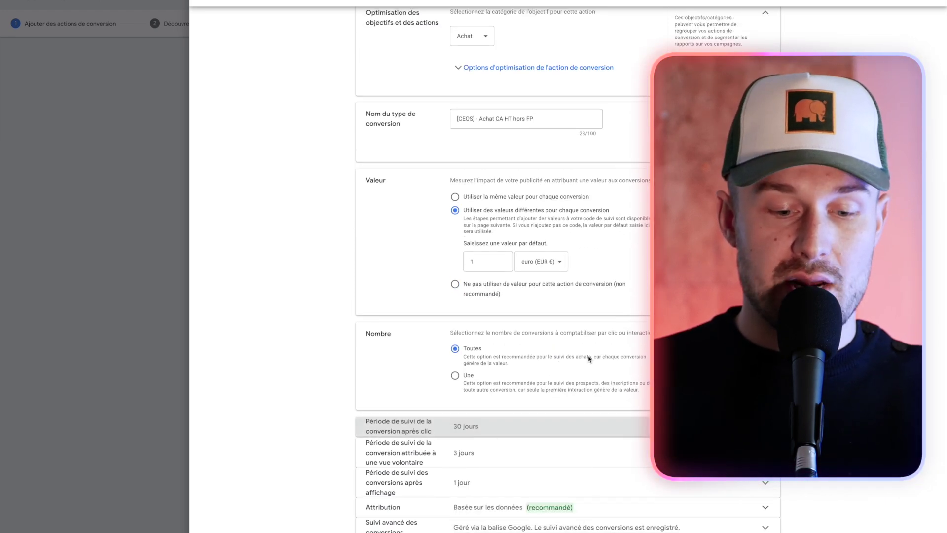
left_click(449, 458)
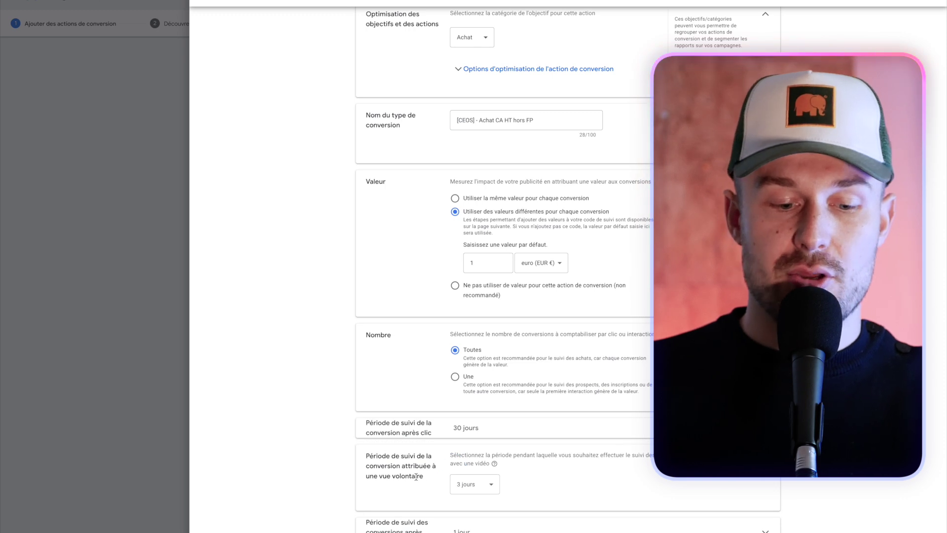
left_click_drag(425, 481, 362, 479)
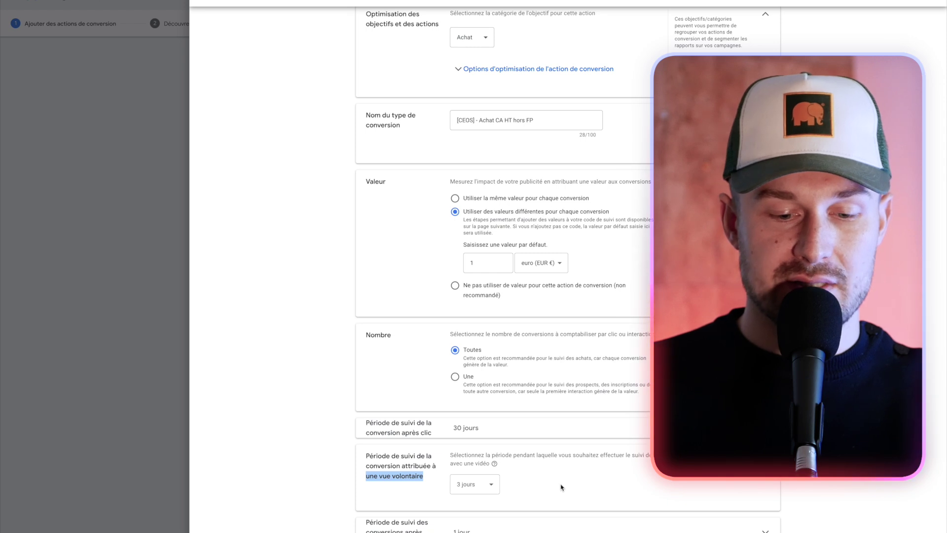
left_click(438, 461)
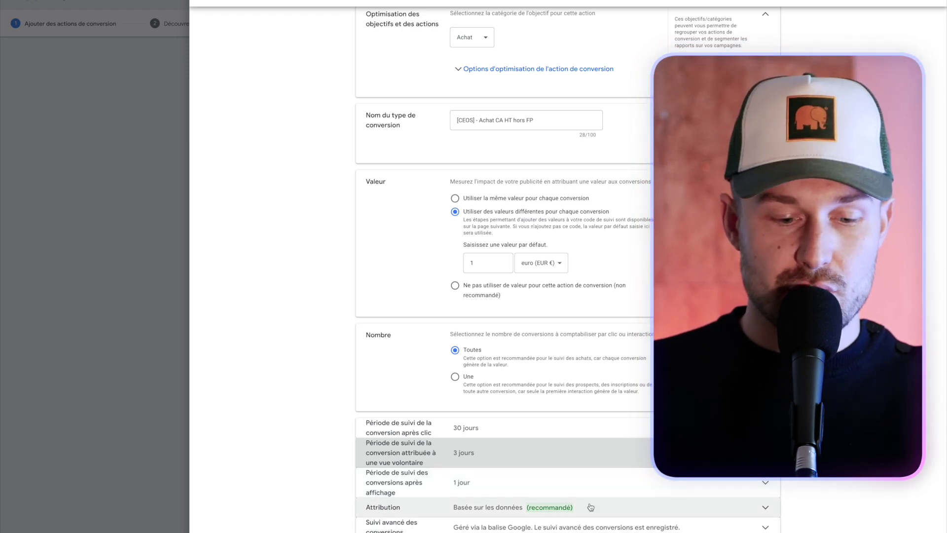
Step: Finish the manual conversion action, save it and continue to the tag setup instructions
left_click(391, 528)
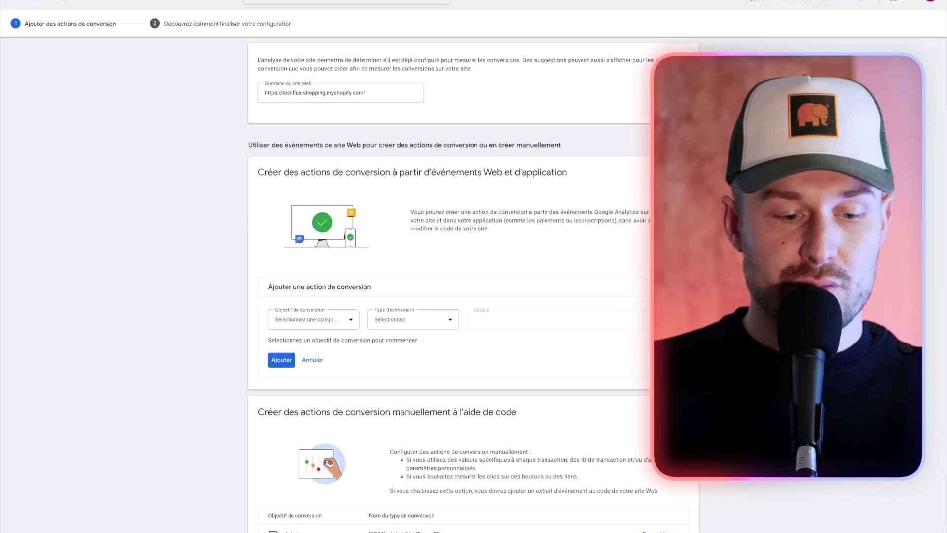
scroll(274, 496, "down", 1)
left_click_drag(225, 483, 262, 483)
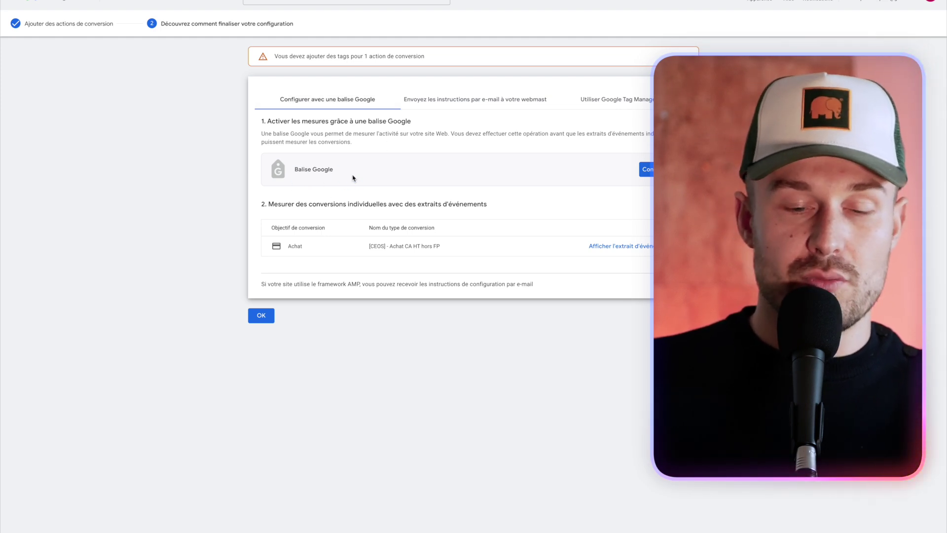
Step: Show the Google Tag Manager setup instructions and select the conversion ID
left_click(578, 104)
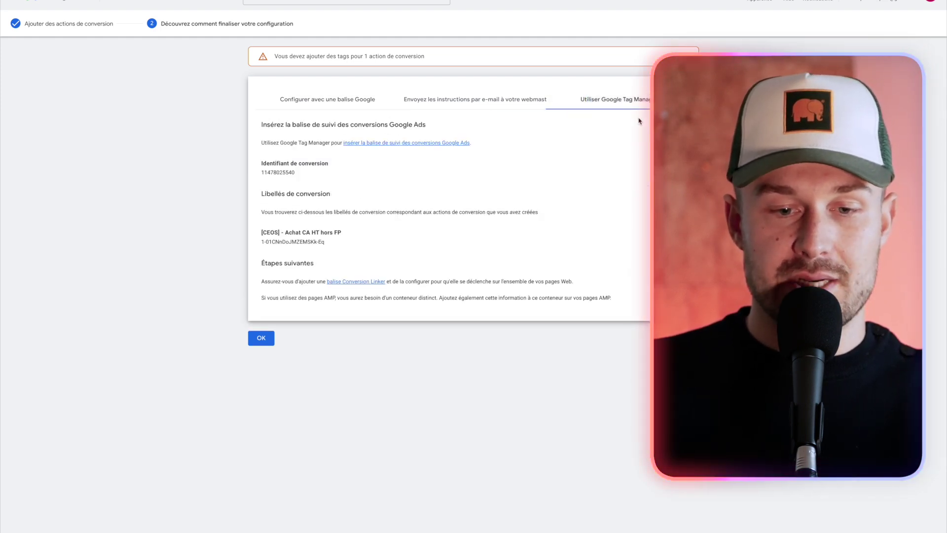
double_click(272, 174)
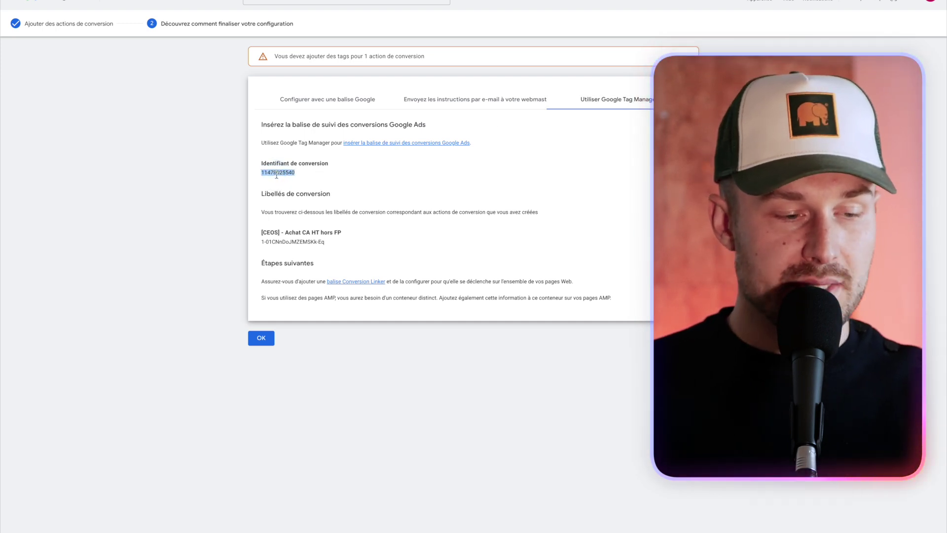
Step: Switch to Google Tag Manager and start a new tag named "Google Ads - Achat CA HT hors FP"
mouse_move(2, 198)
left_click(52, 183)
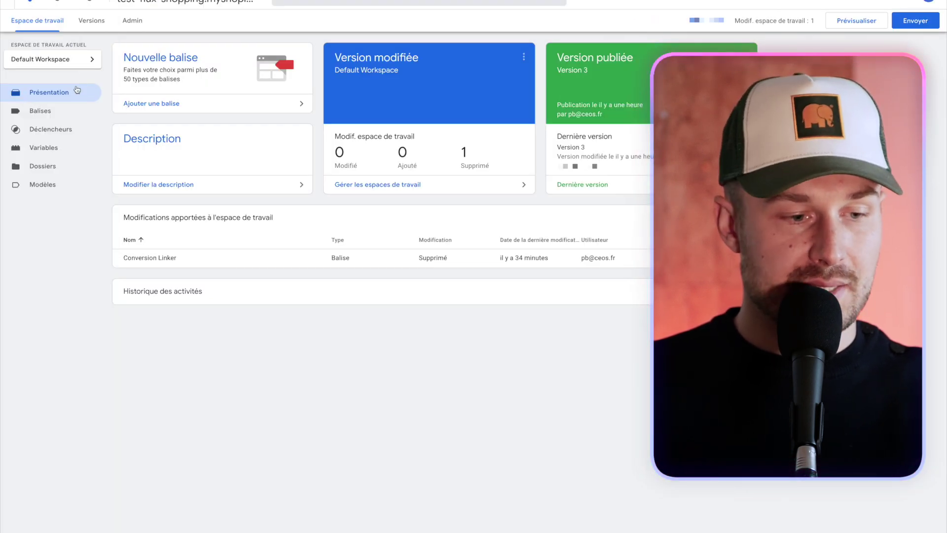
left_click(57, 115)
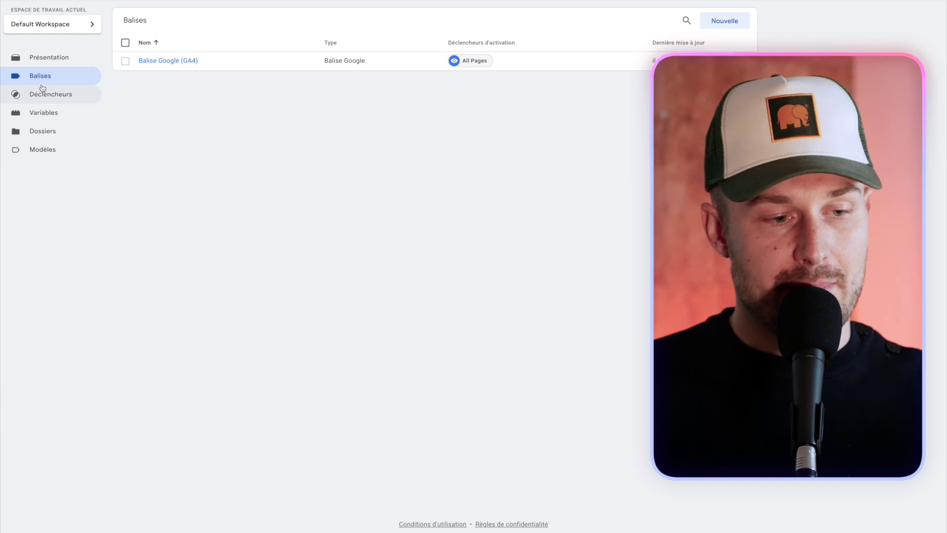
left_click(729, 23)
left_click(306, 14)
type("Google Ads - Achat CA HT hors FP")
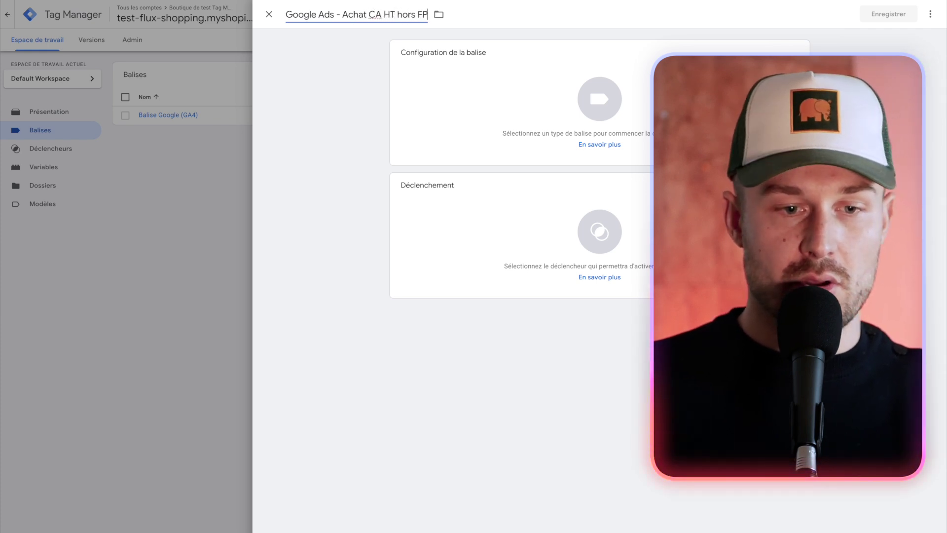
Step: Set the tag type to Suivi des conversions Google Ads
left_click(452, 72)
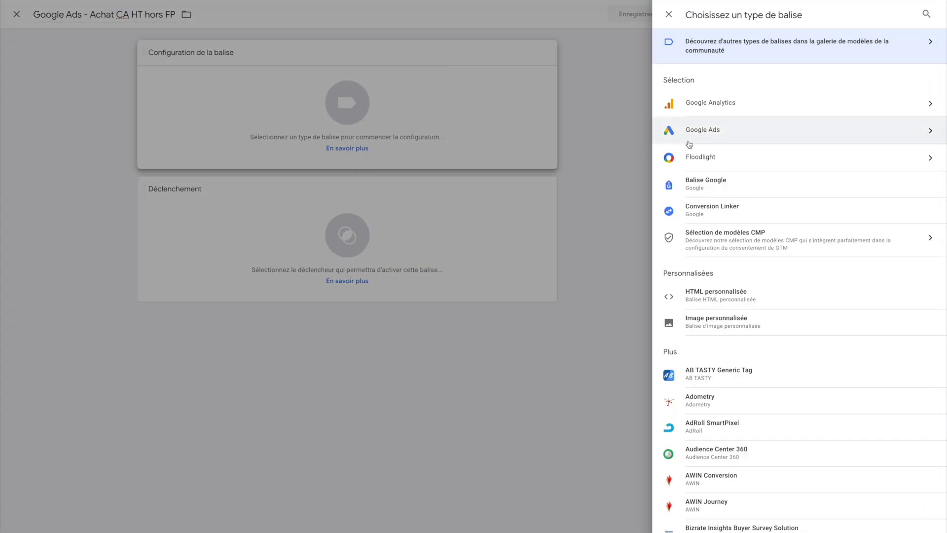
left_click(712, 131)
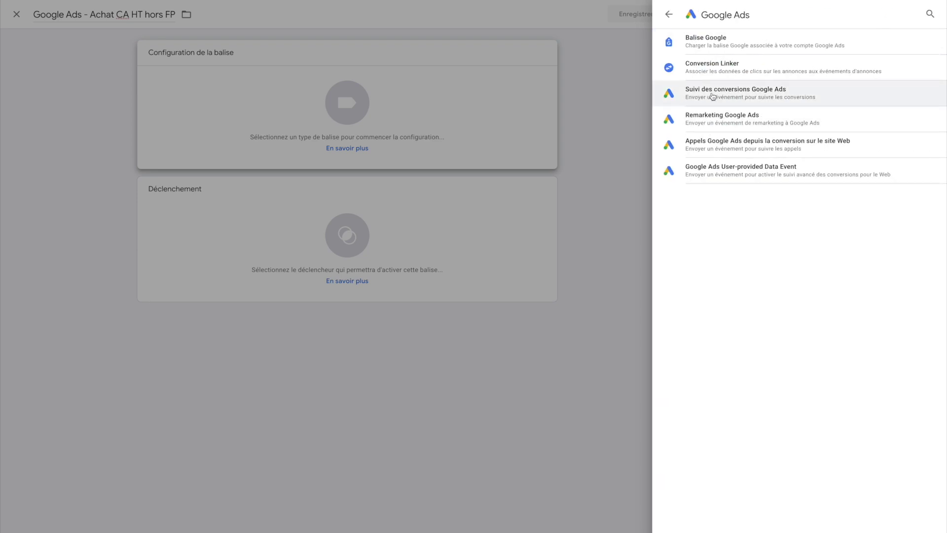
left_click(763, 94)
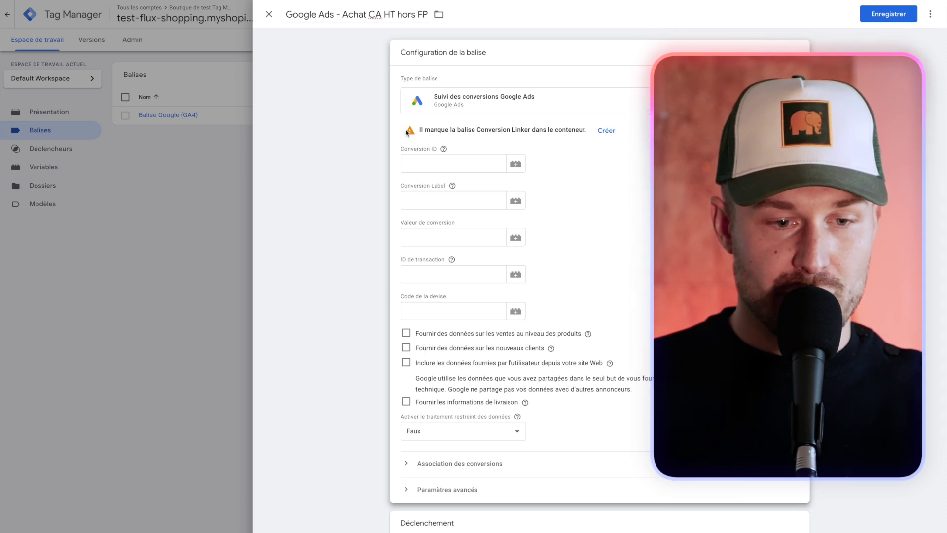
Step: Create the missing Conversion Linker tag, name it "Conversion Linker", enable linking on all page URLs and save it with the All Pages trigger
left_click_drag(410, 132, 583, 136)
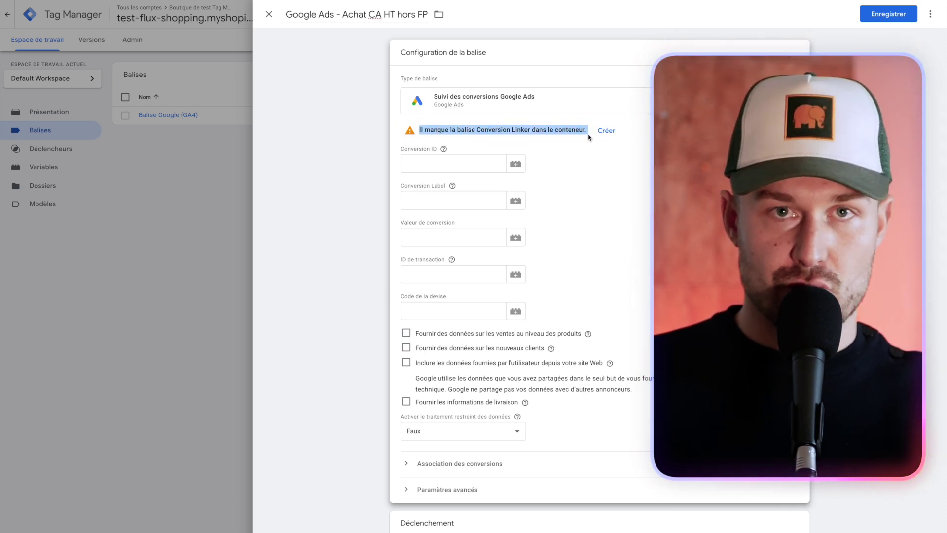
left_click(614, 133)
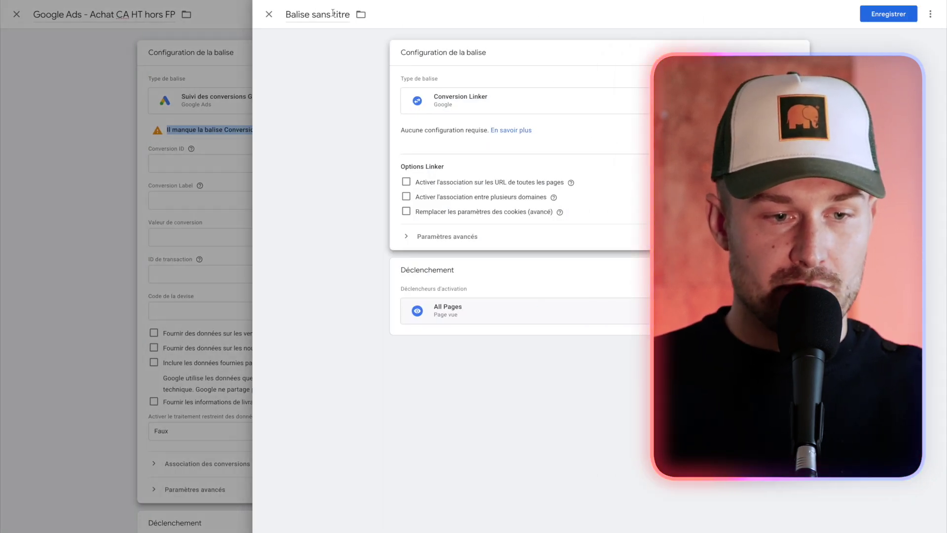
left_click(318, 14)
type("Conver")
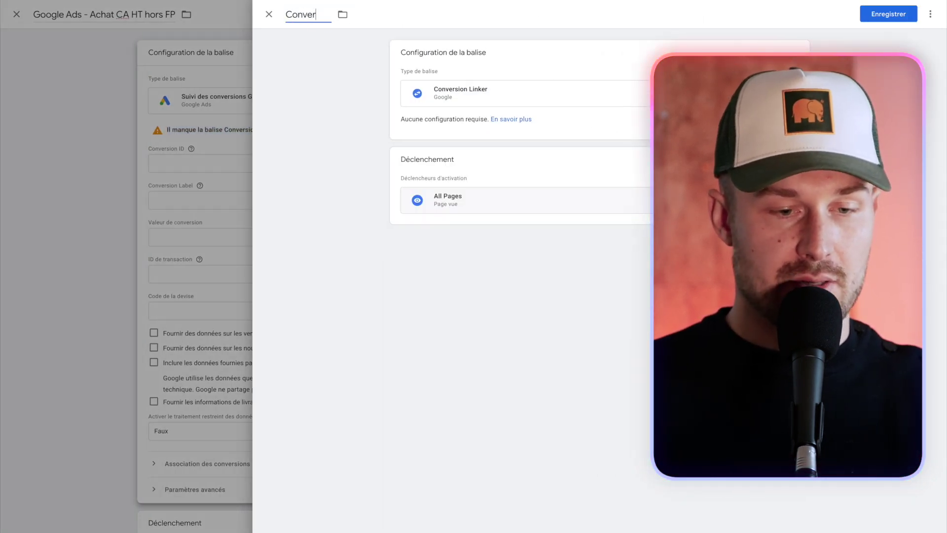
type("sion Linker")
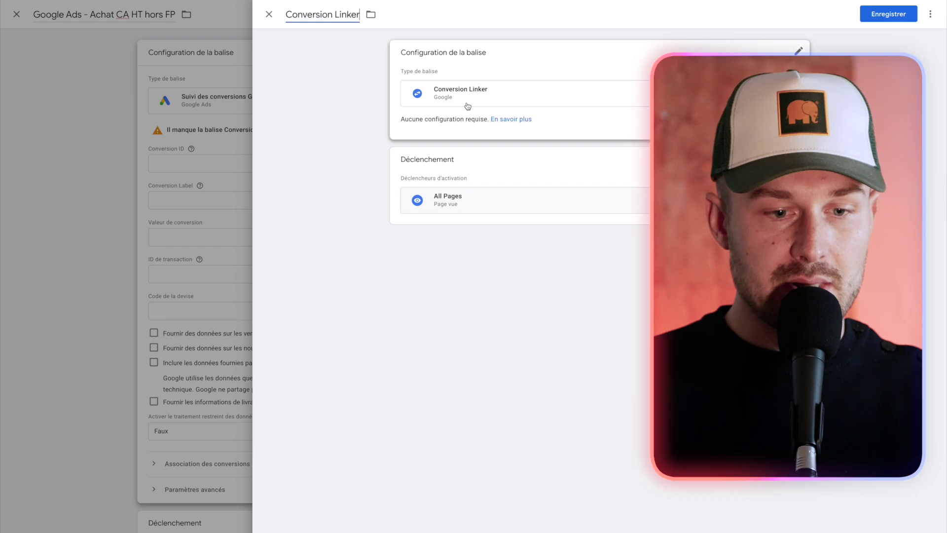
left_click(423, 140)
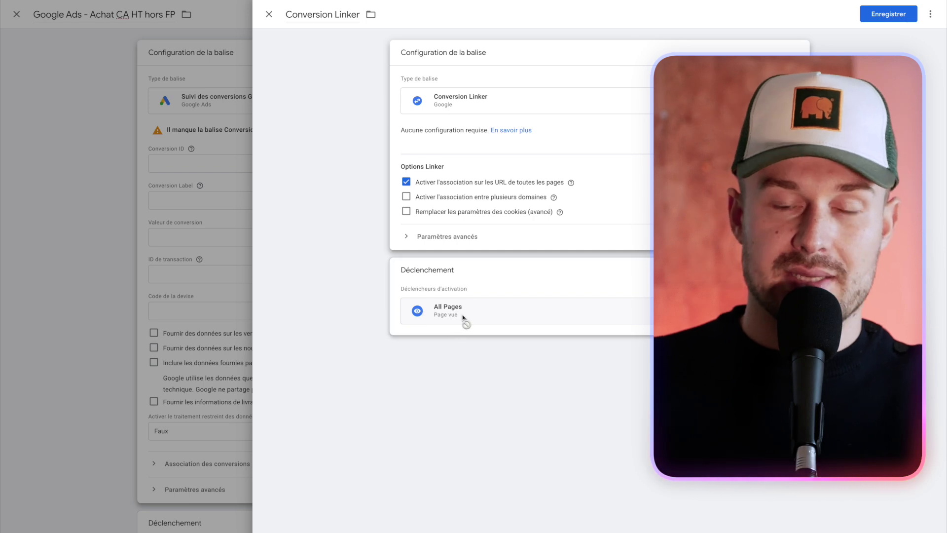
left_click(883, 14)
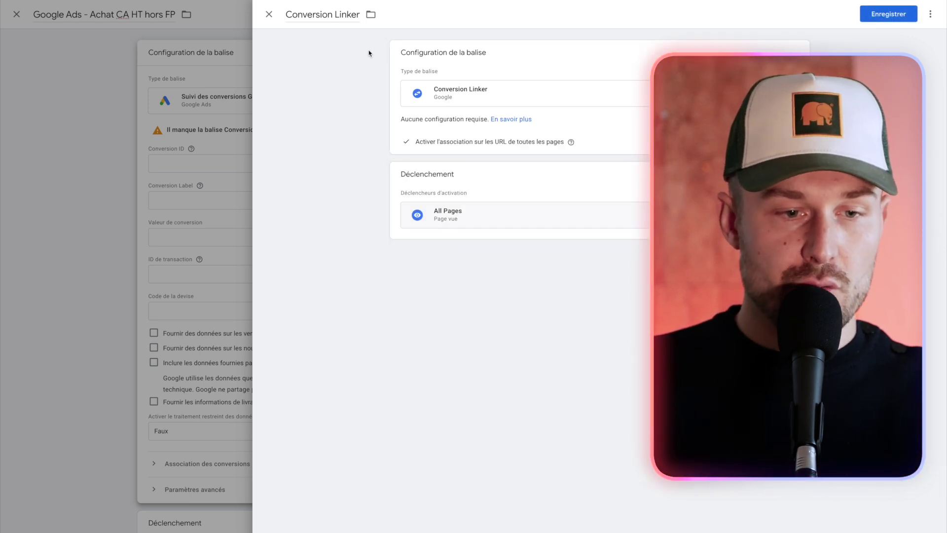
Step: Fill in the Google Ads tag's conversion ID and conversion label with the values copied from the Google Ads setup instructions
left_click(432, 160)
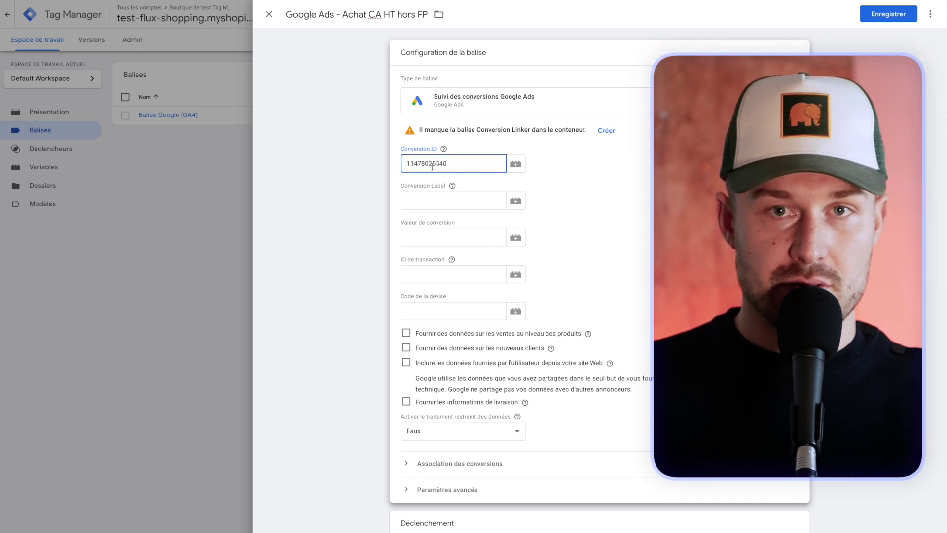
key("alt+Tab")
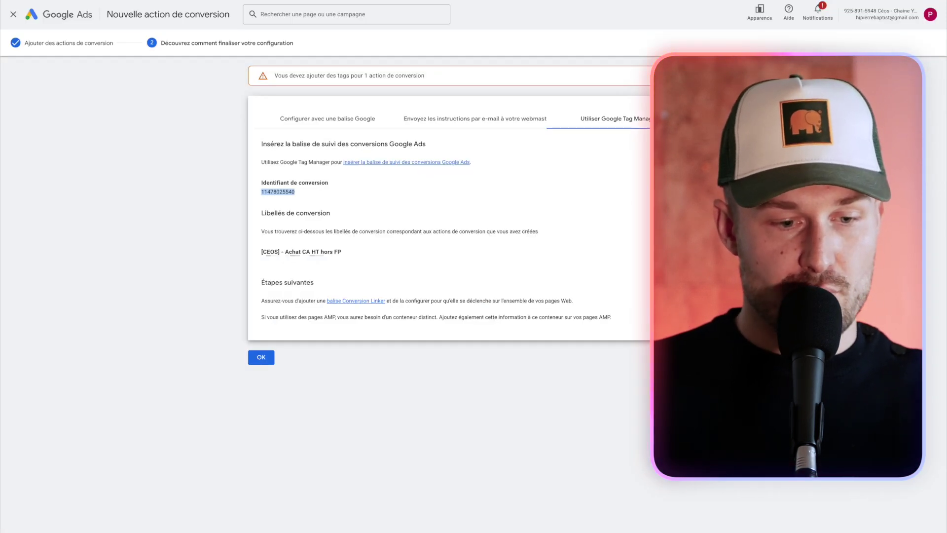
double_click(271, 262)
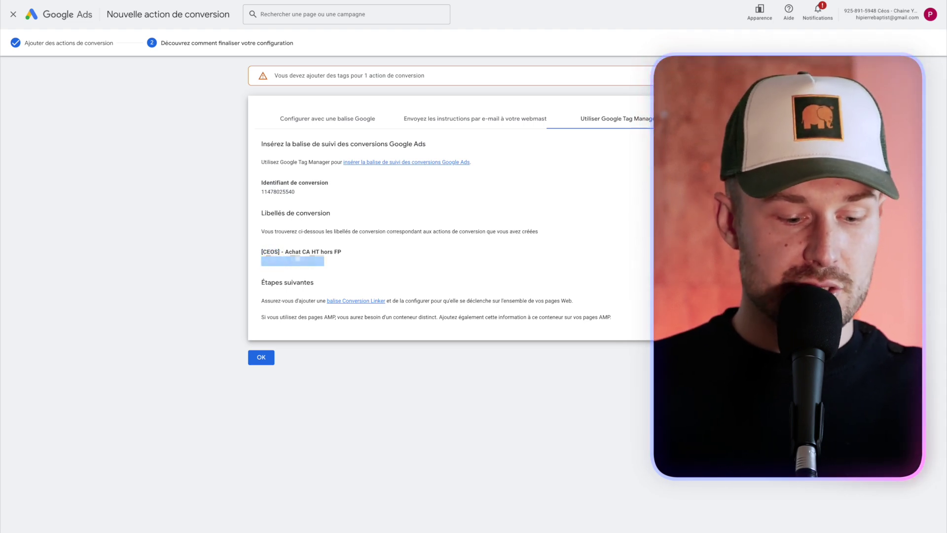
key("alt+Tab")
left_click(430, 206)
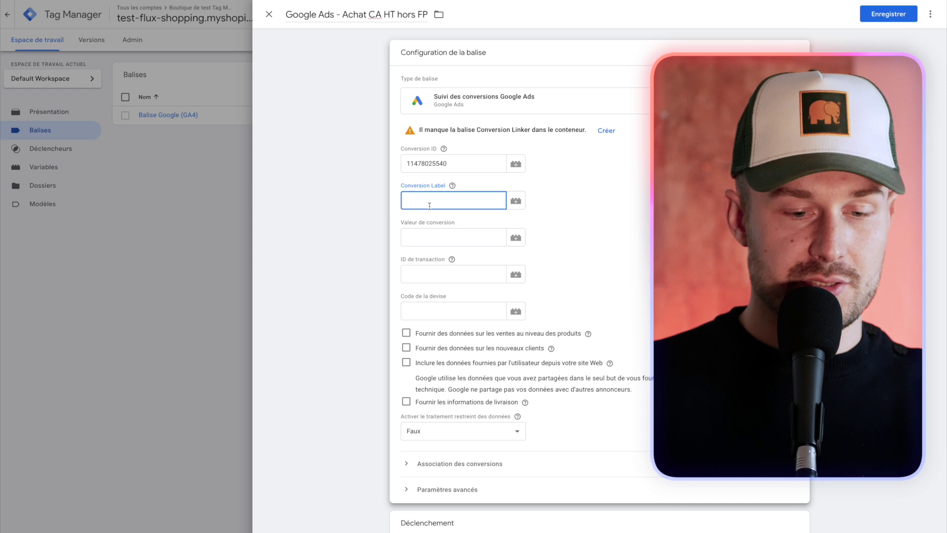
type("1-01CNpDoJMZEMSKk-Eq")
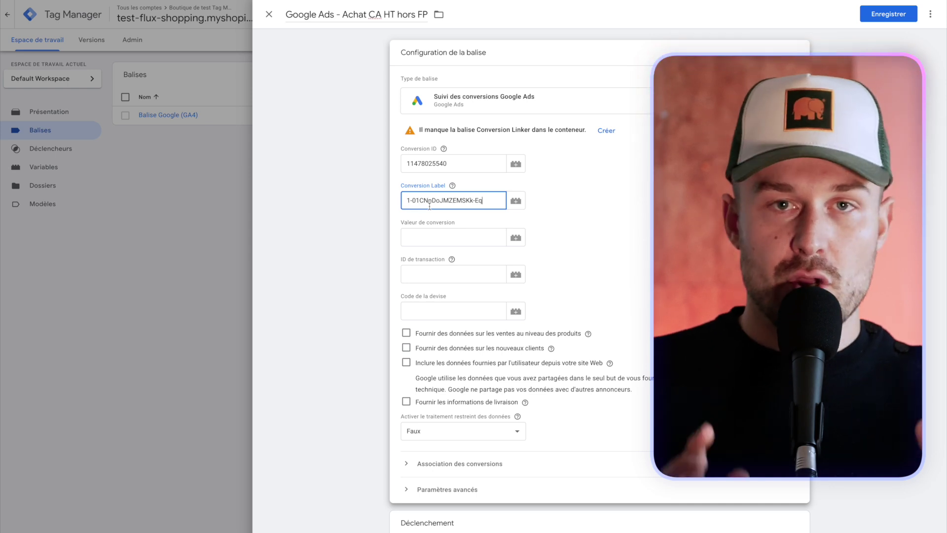
left_click(433, 239)
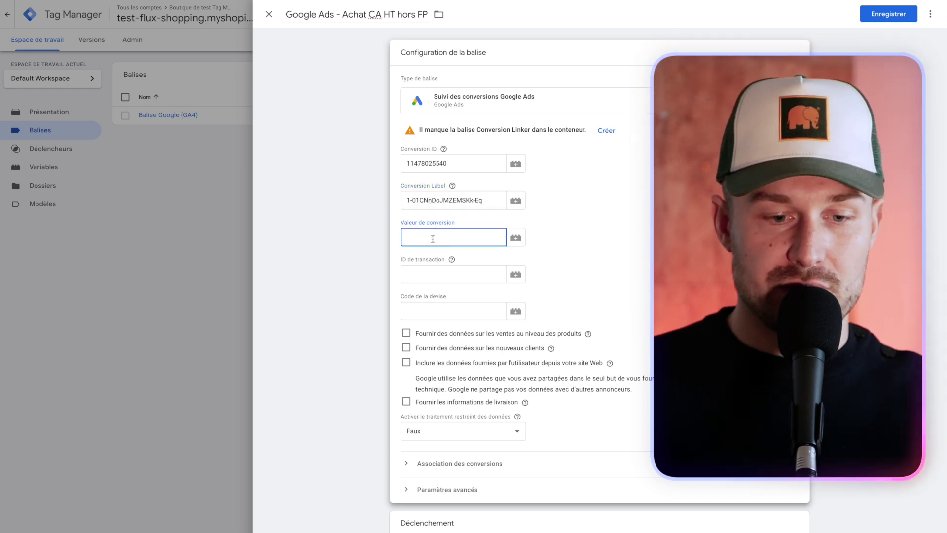
left_click(420, 276)
left_click(417, 314)
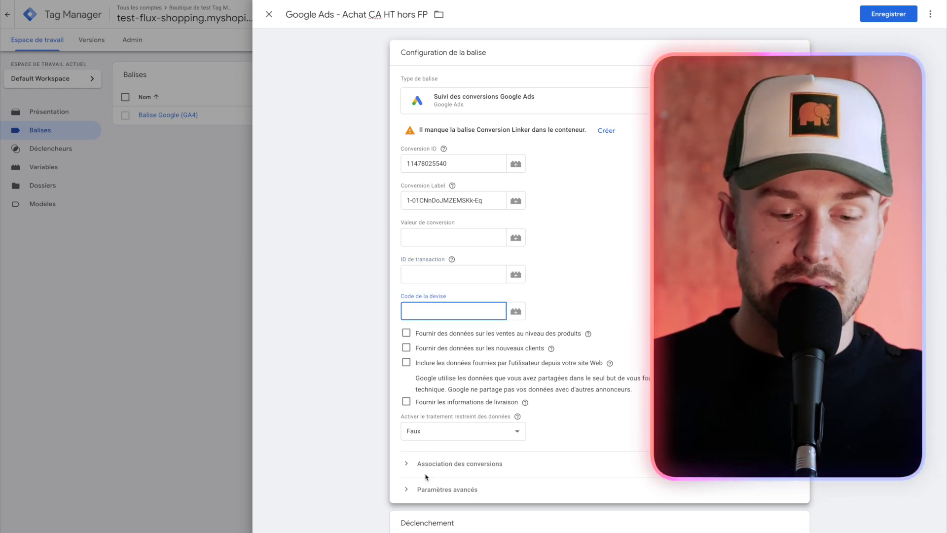
scroll(426, 476, "down", 1)
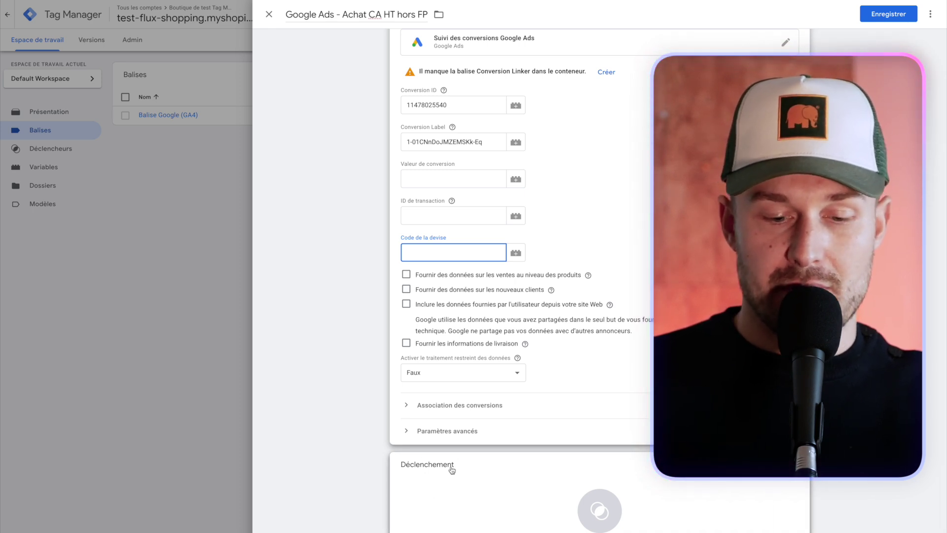
left_click(503, 494)
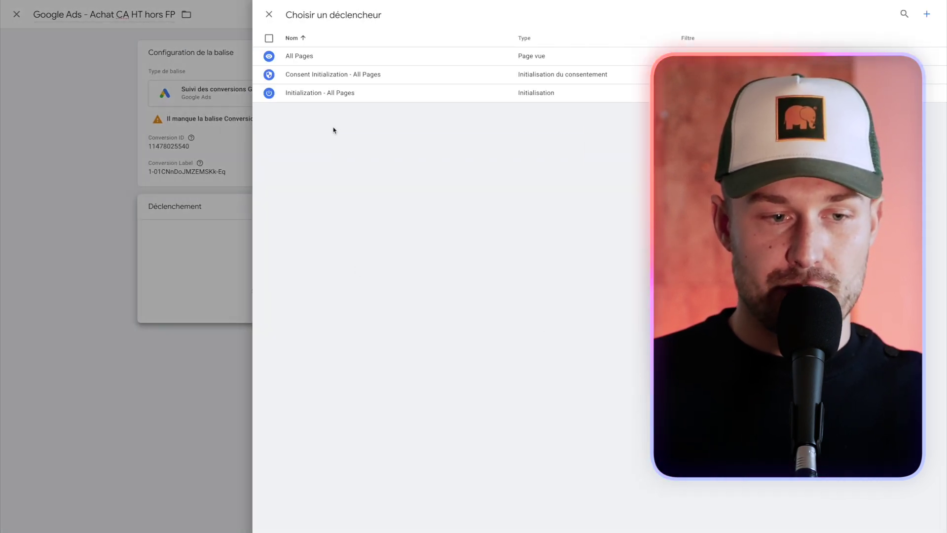
left_click(269, 15)
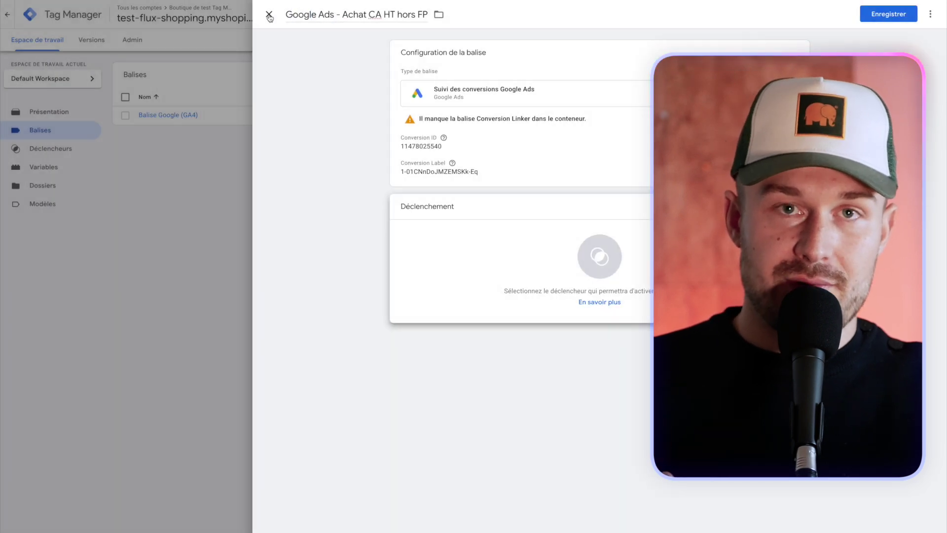
left_click(419, 158)
left_click(417, 238)
left_click(424, 273)
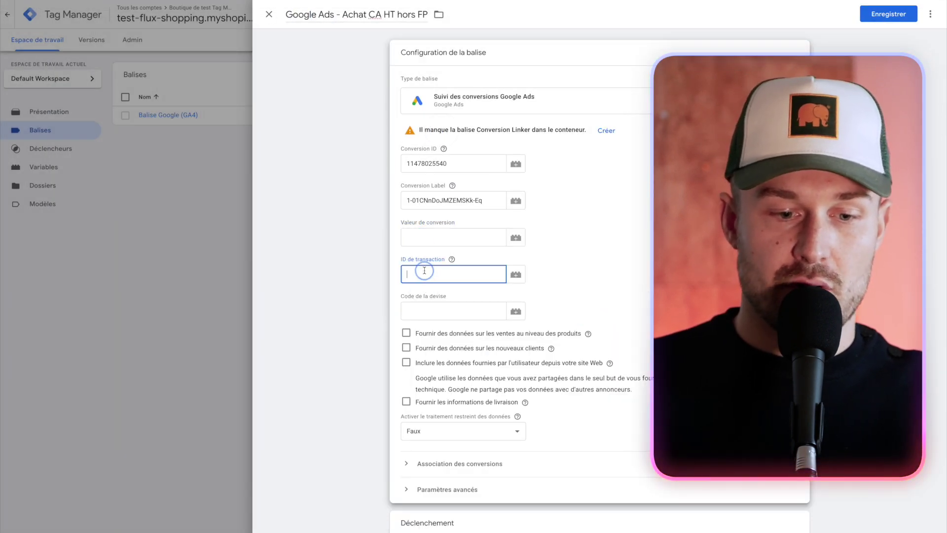
left_click(423, 308)
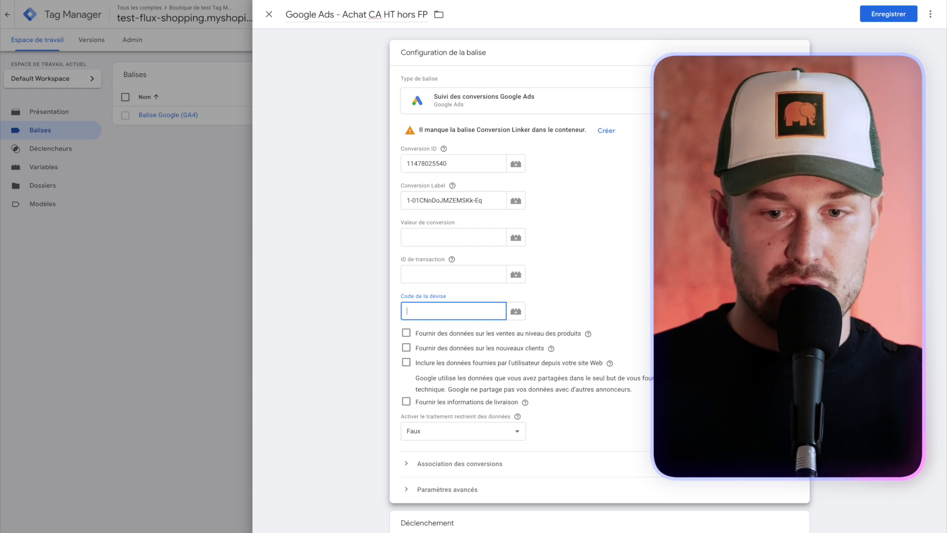
Step: Save the "Google Ads - Achat CA HT hors FP" tag without a trigger
left_click(888, 15)
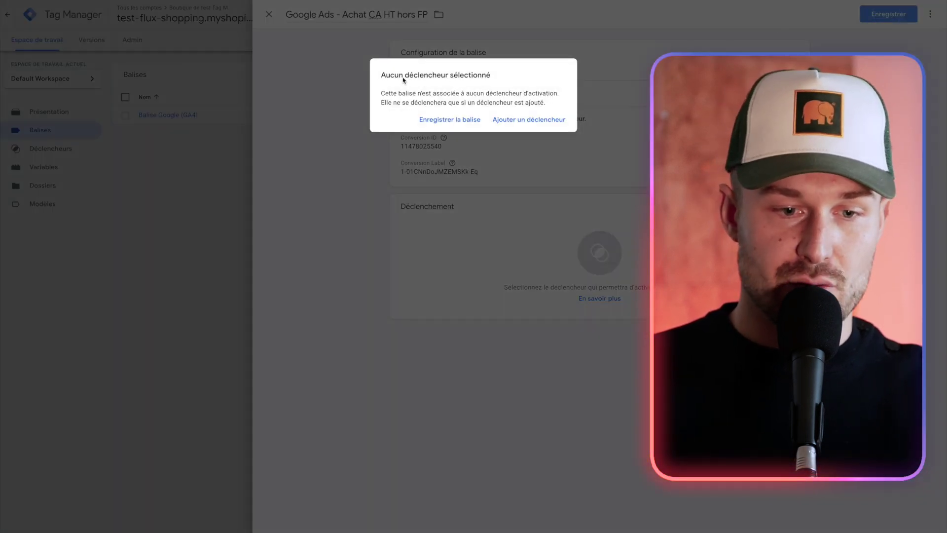
left_click(449, 120)
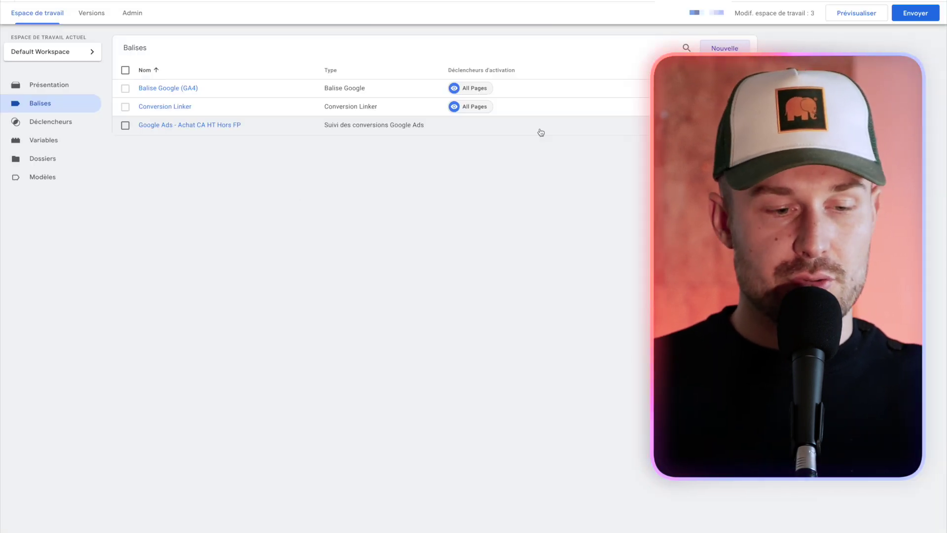
left_click(125, 125)
left_click(125, 107)
left_click(125, 125)
left_click(126, 108)
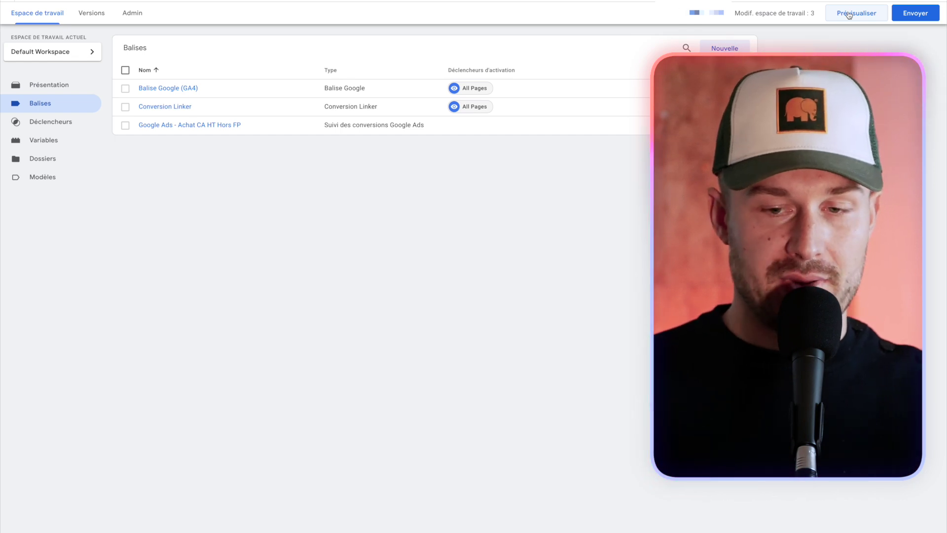
Step: Look at the Google Tag Assistant Legacy browser extension and close it again
mouse_move(3, 3)
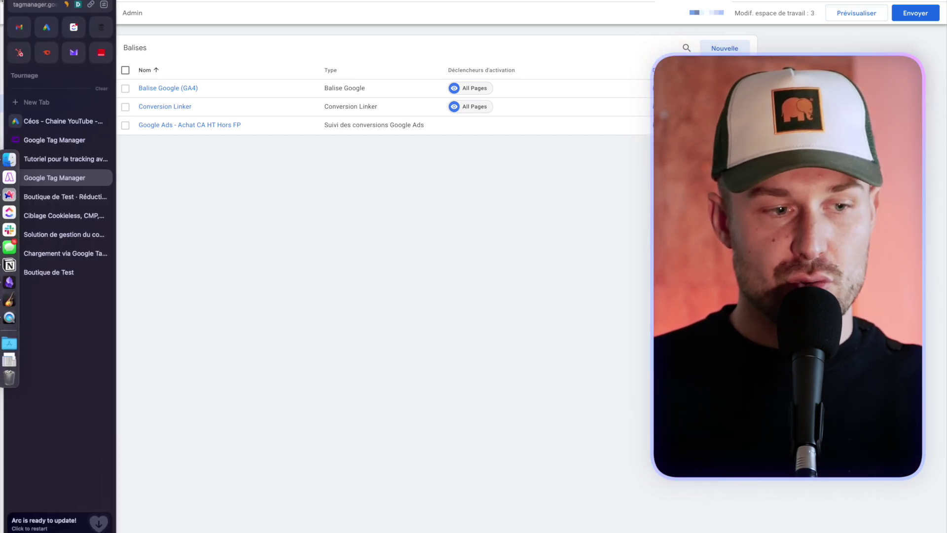
left_click(103, 4)
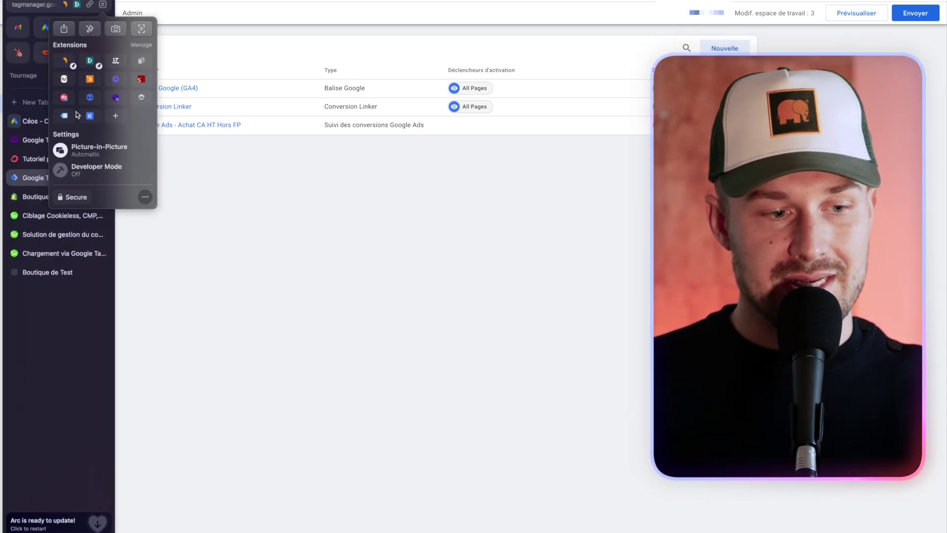
left_click(65, 117)
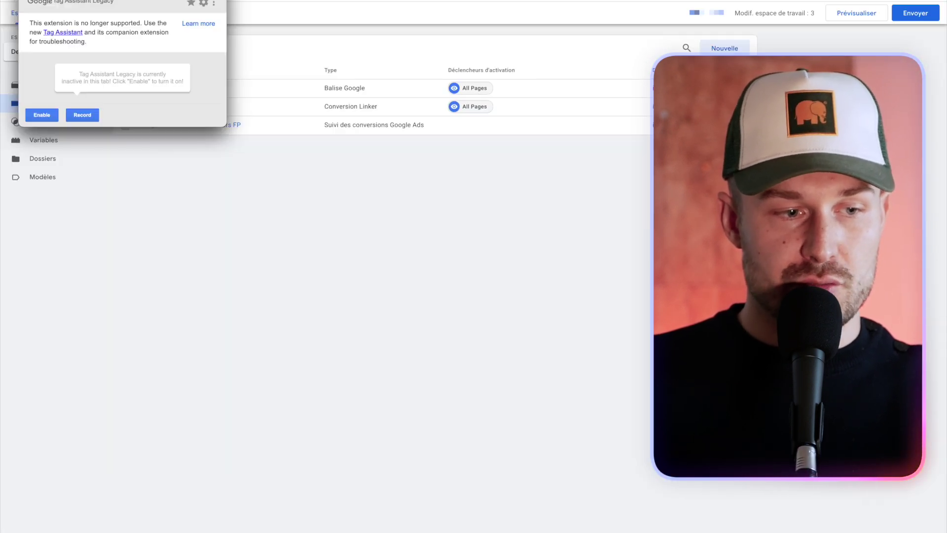
key("Escape")
left_click(856, 13)
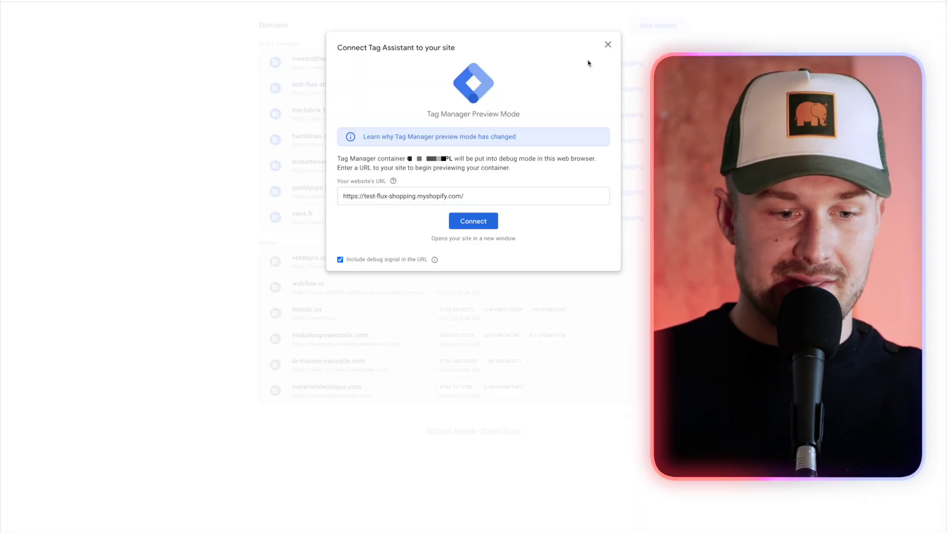
left_click_drag(354, 195, 468, 196)
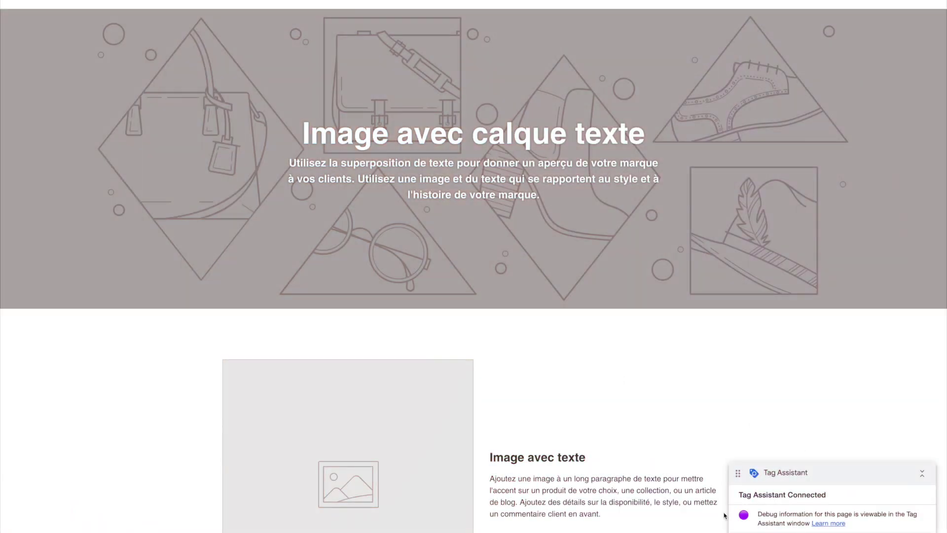
left_click_drag(788, 488, 761, 408)
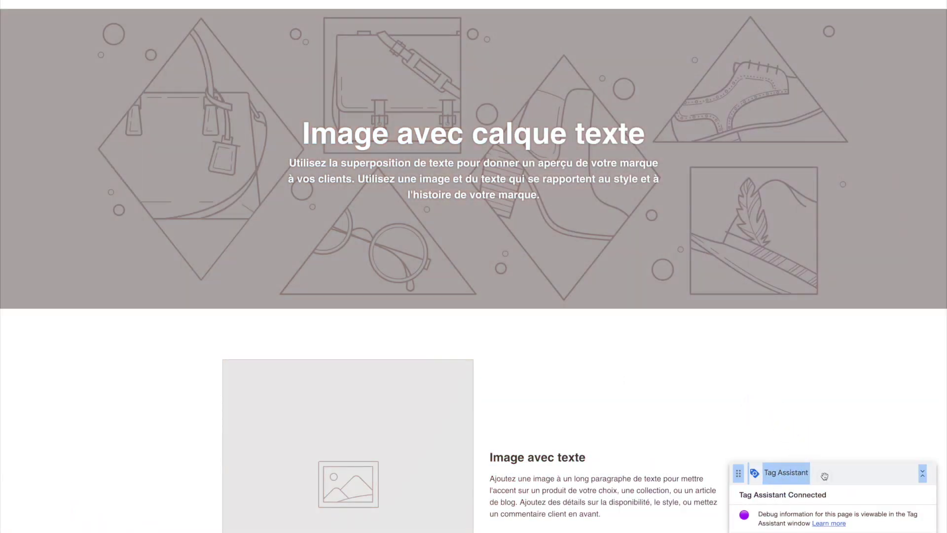
left_click_drag(824, 475, 809, 402)
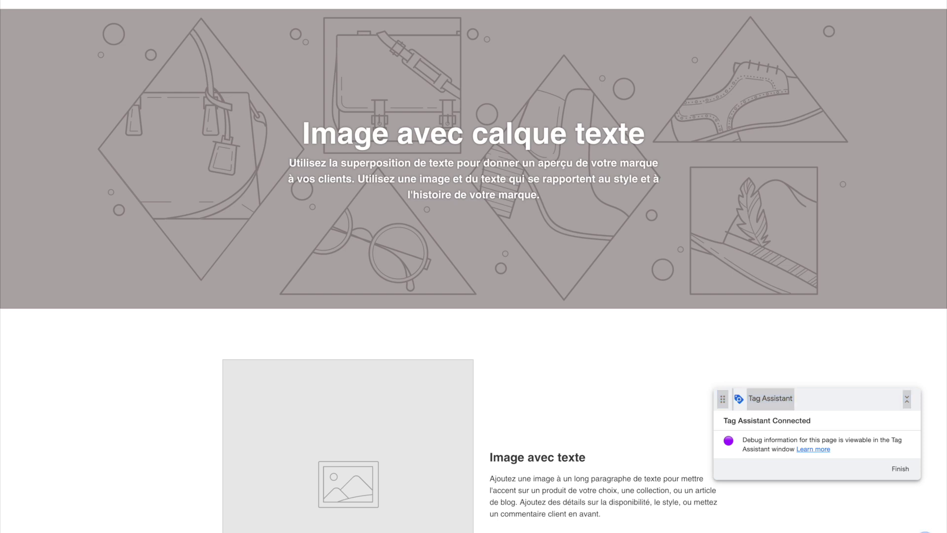
left_click_drag(835, 404, 846, 482)
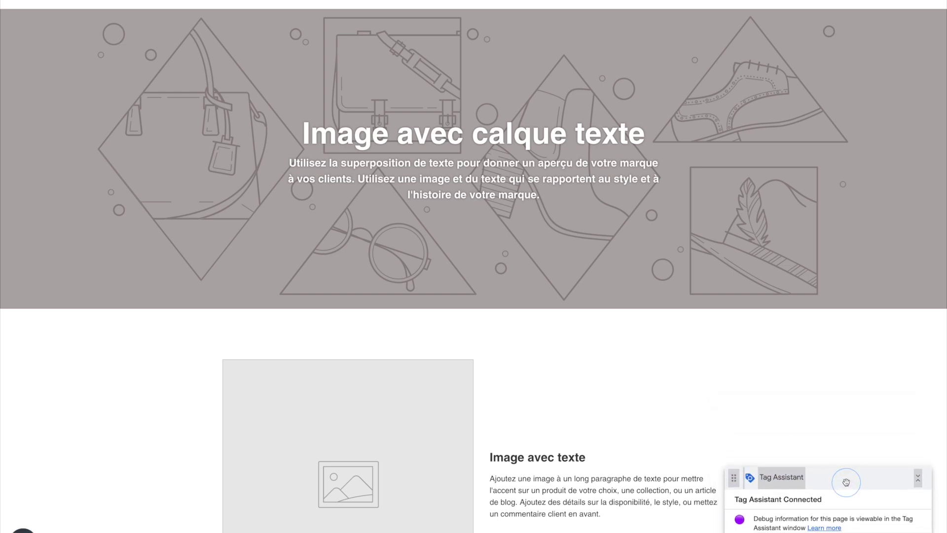
Step: Open the Test produit page from the test store's catalogue
scroll(743, 526, "up", 1)
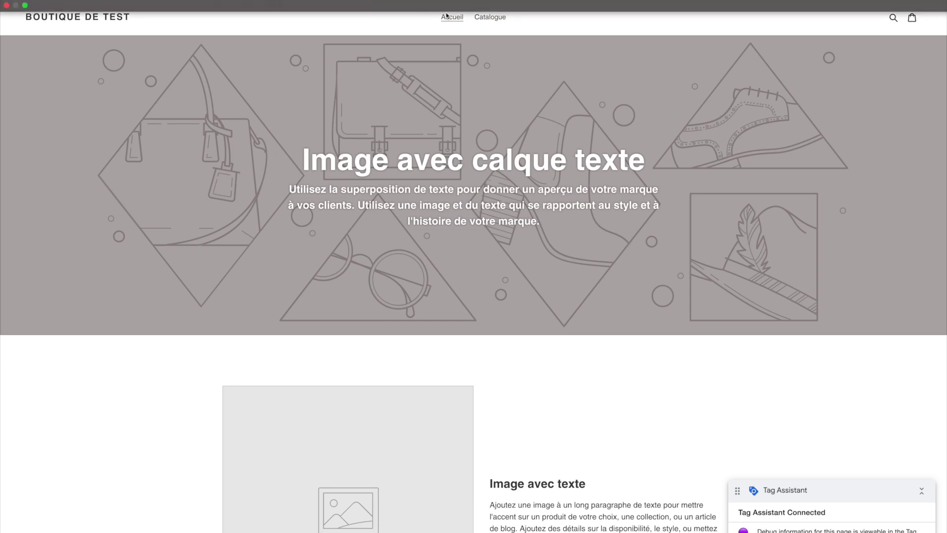
left_click(490, 19)
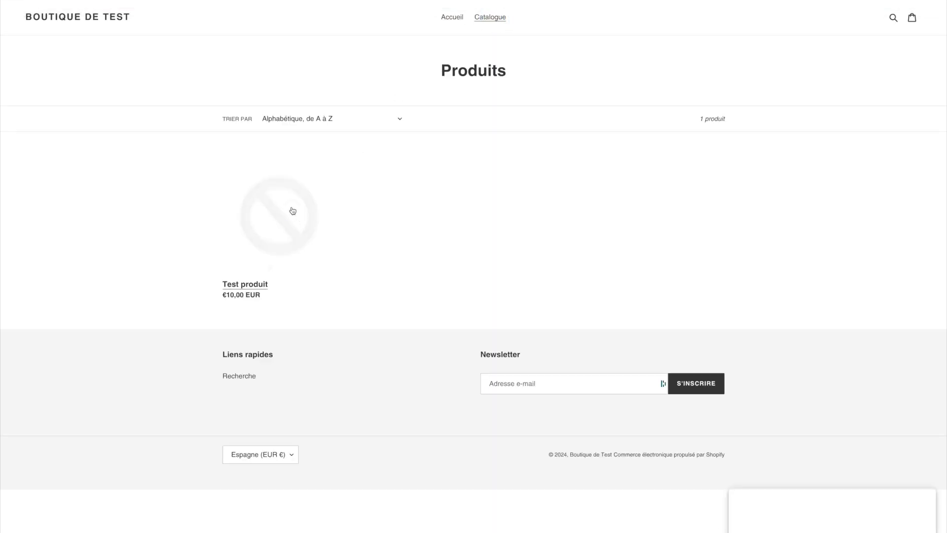
left_click(293, 211)
Step: Switch to Tag Assistant, dismiss the connection dialog and examine which tags fired on the Test produit page
key("alt+Tab")
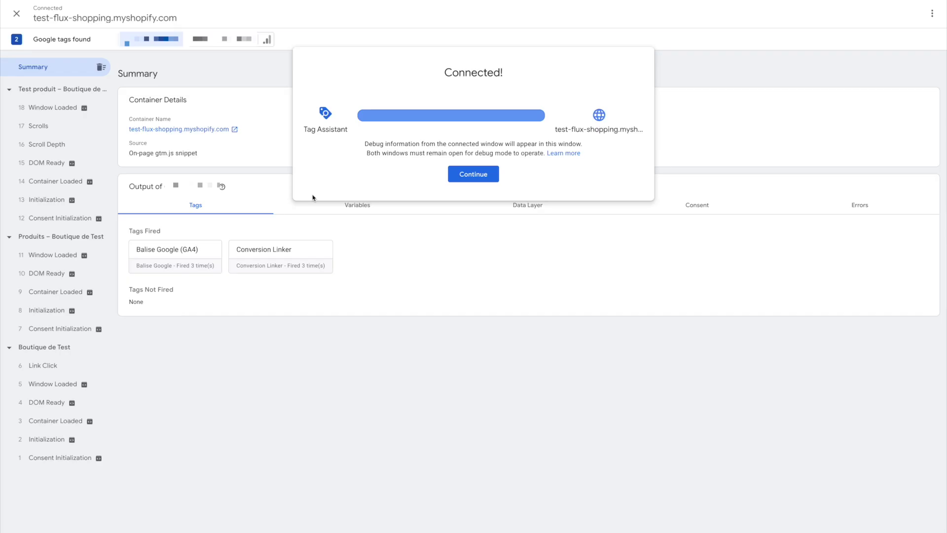
left_click(469, 177)
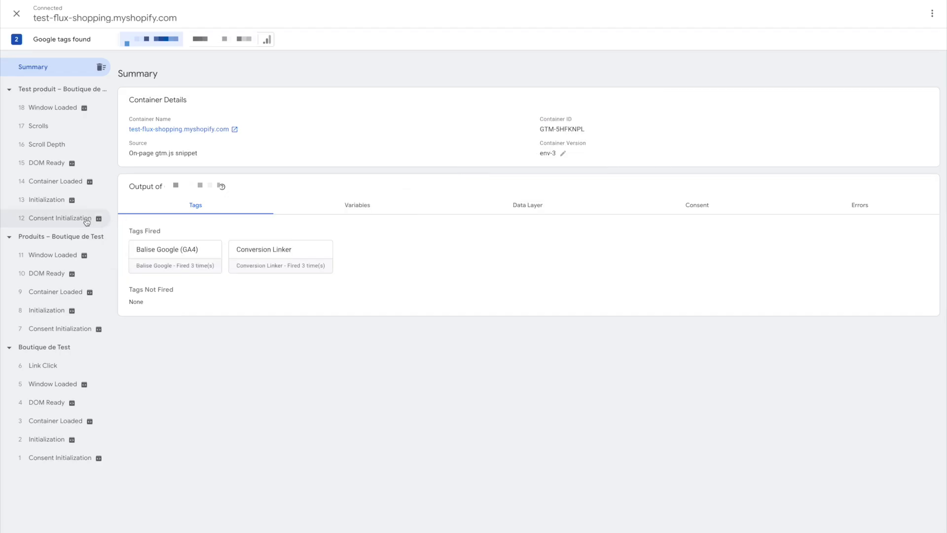
mouse_move(3, 266)
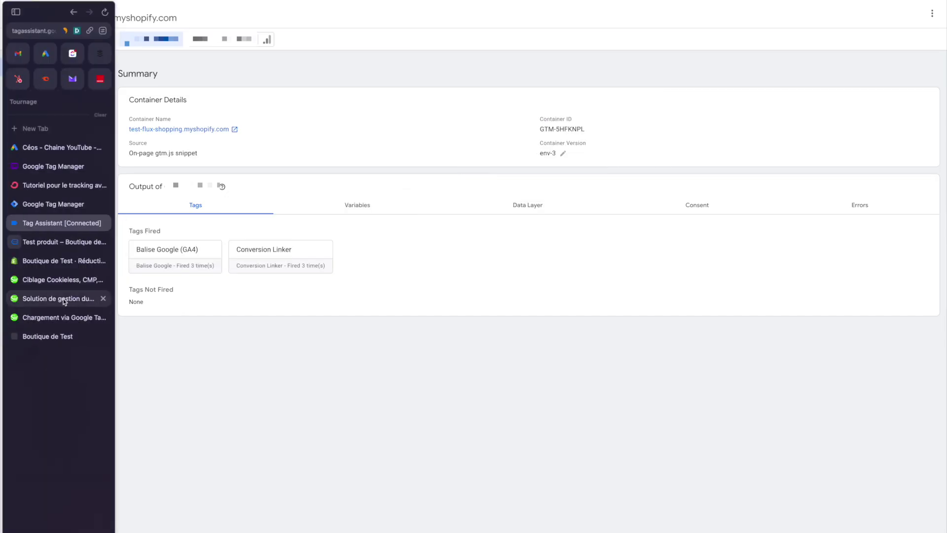
left_click(52, 228)
left_click(47, 93)
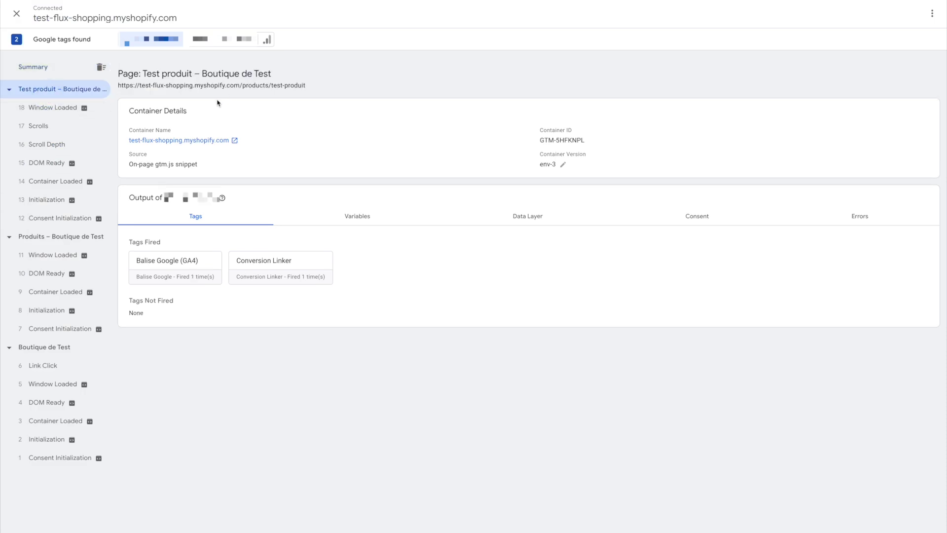
Step: Switch to the test store's product page, add Test produit to the cart and proceed from the cart to checkout
left_click_drag(137, 86, 339, 96)
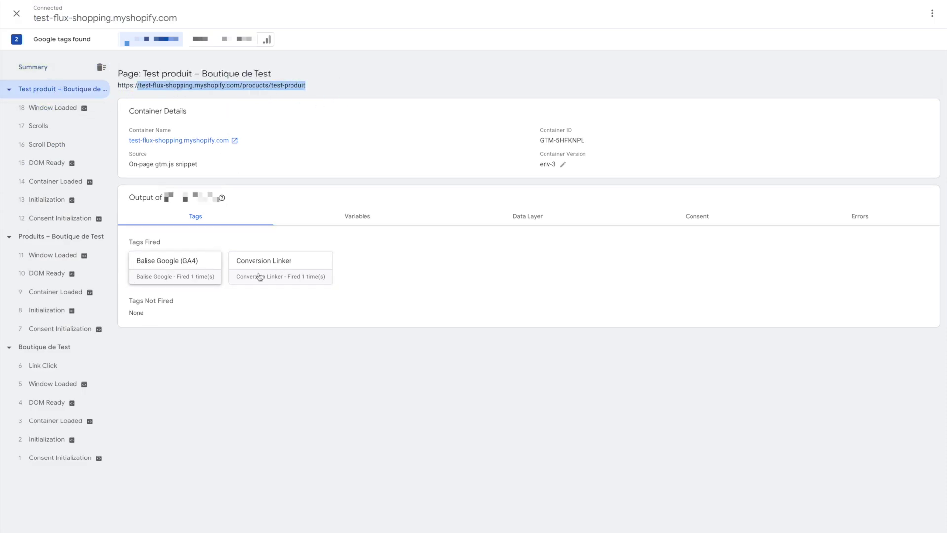
mouse_move(2, 324)
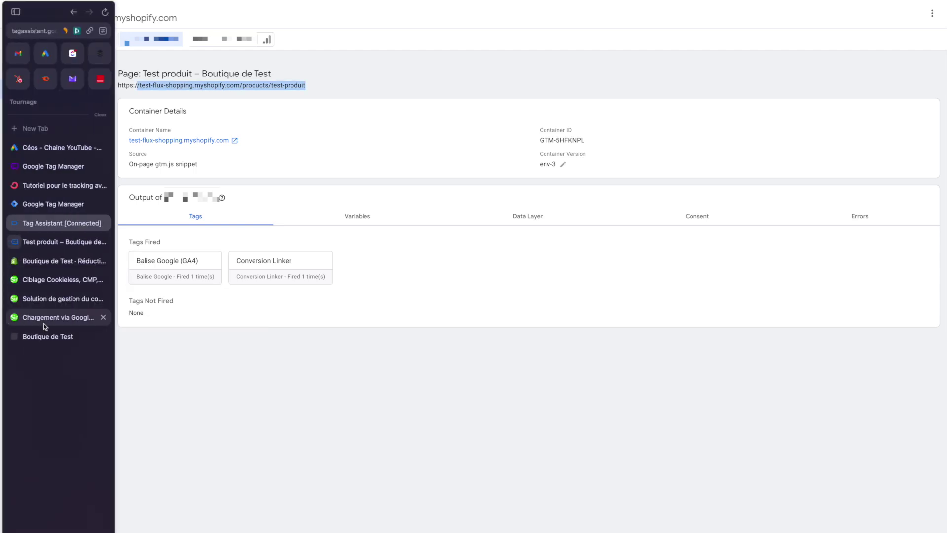
left_click(48, 245)
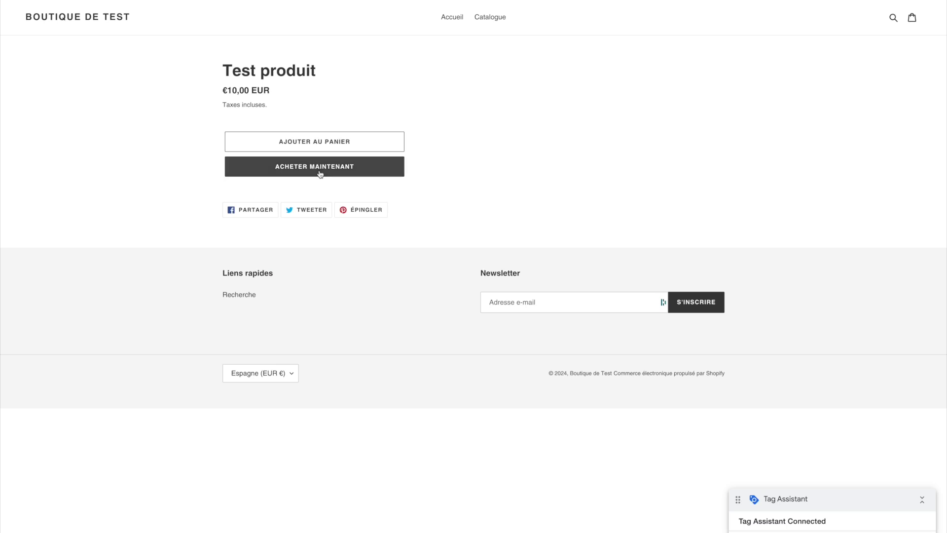
left_click(330, 143)
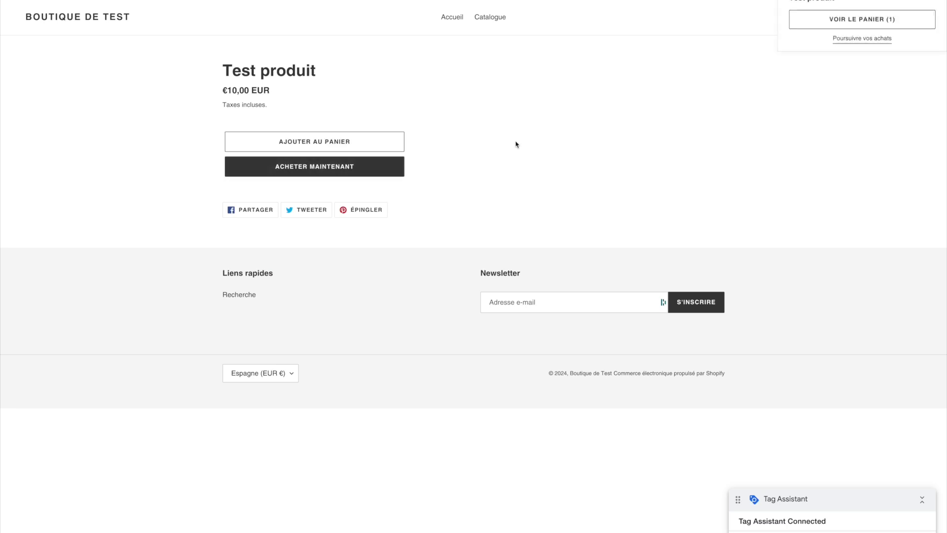
left_click(847, 56)
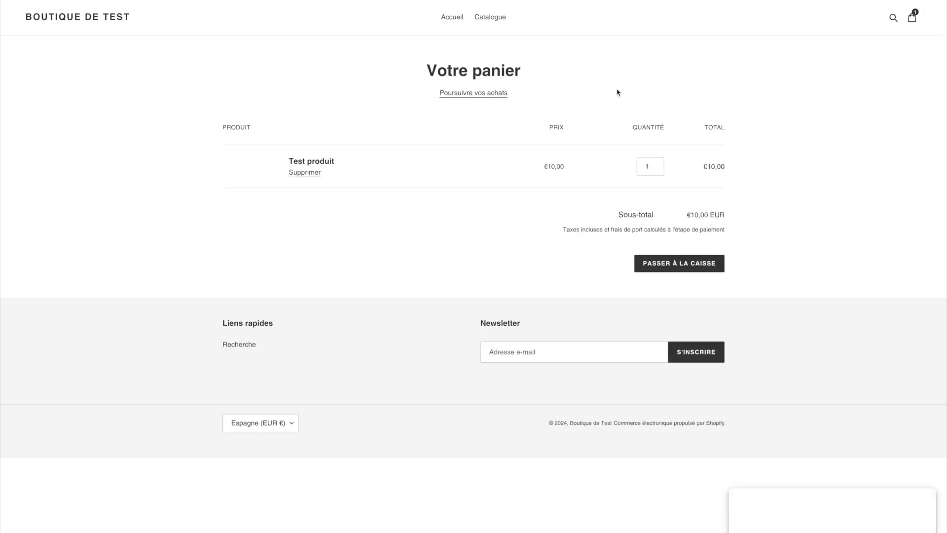
left_click(674, 264)
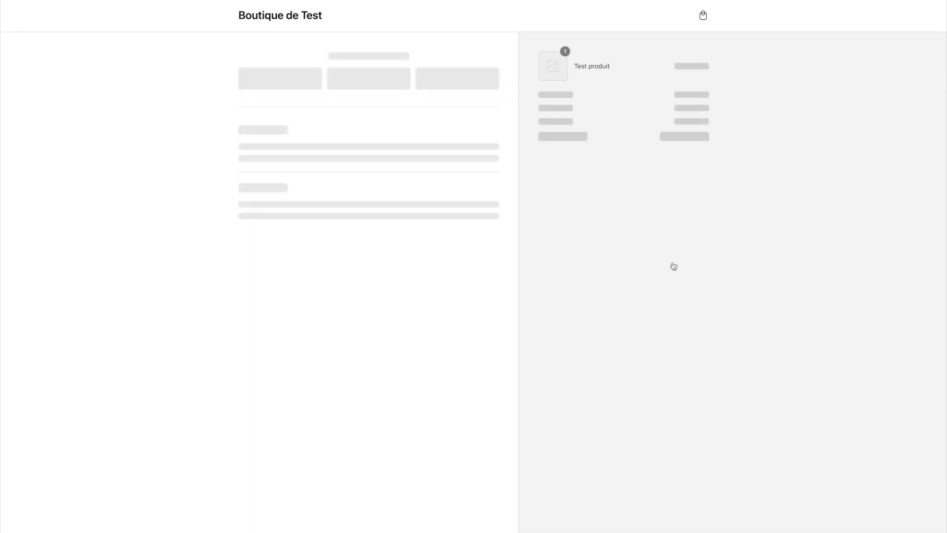
Step: Apply the discount code OFFERT and fill in the contact's e-mail, the country France and the customer's full name
left_click(587, 104)
type("O")
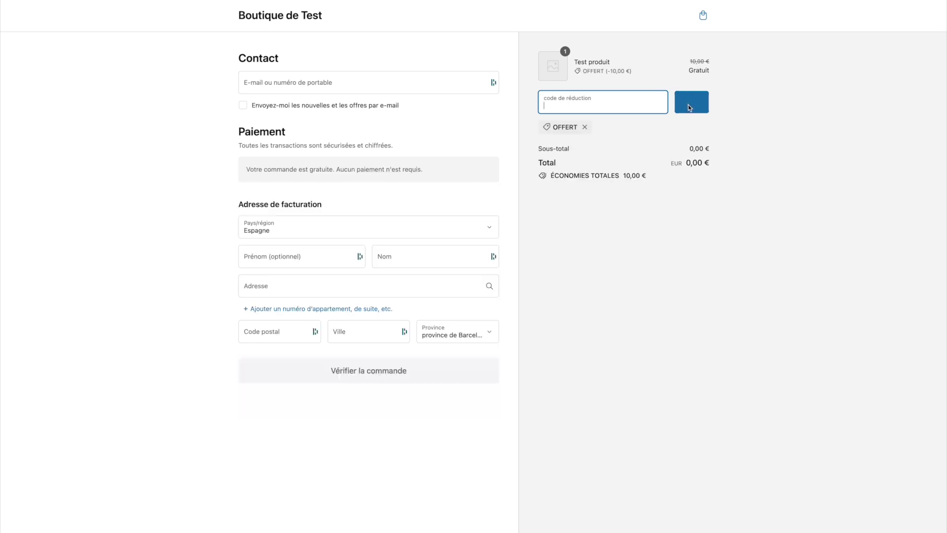
left_click(317, 82)
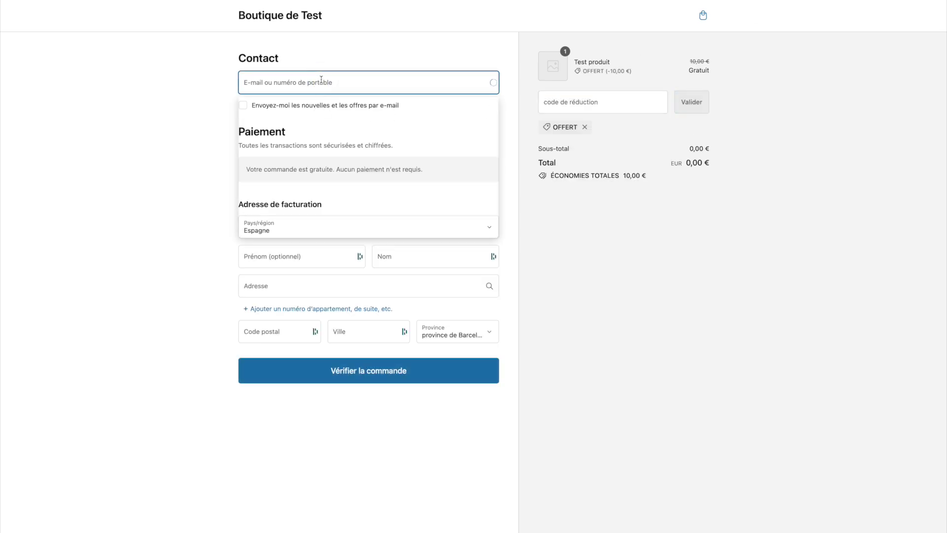
left_click(308, 134)
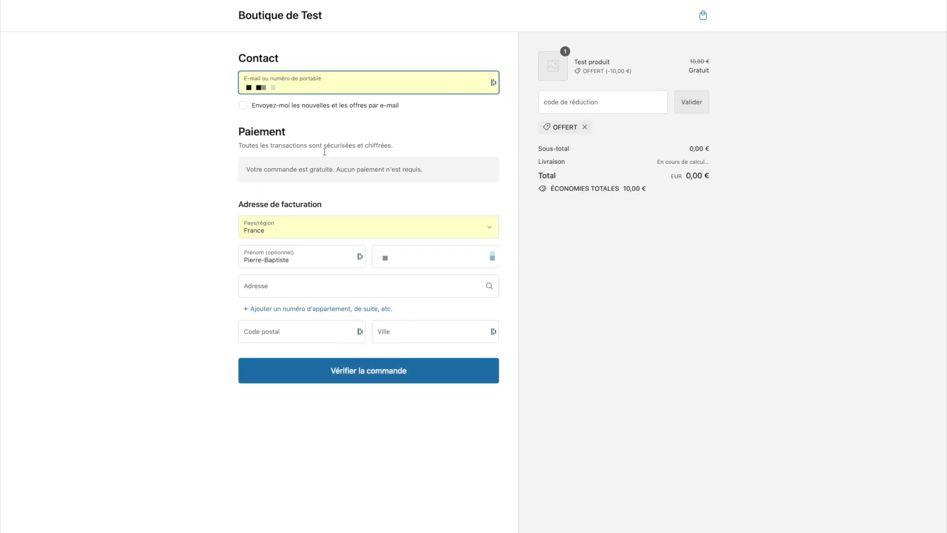
left_click(399, 258)
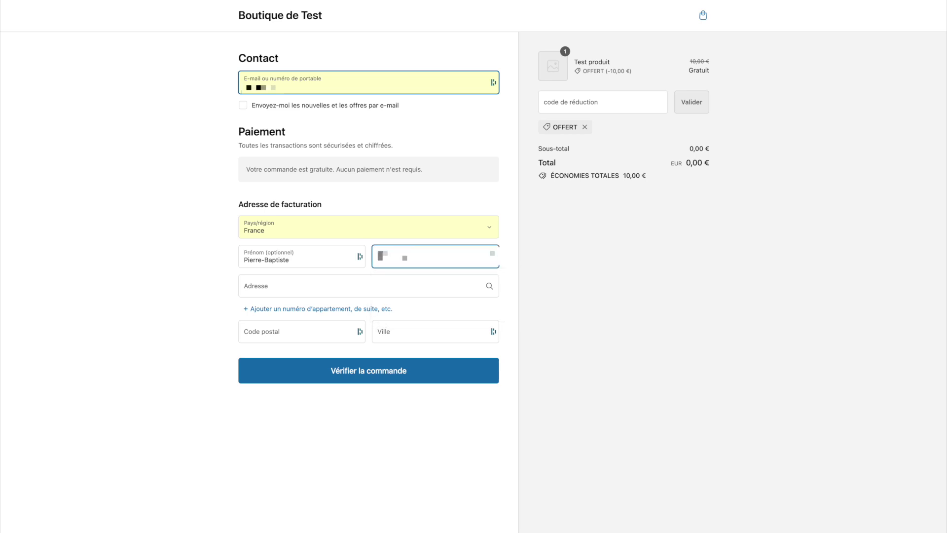
Step: Fill in the billing address with a suggested test address, then review and place the free order
left_click(244, 286)
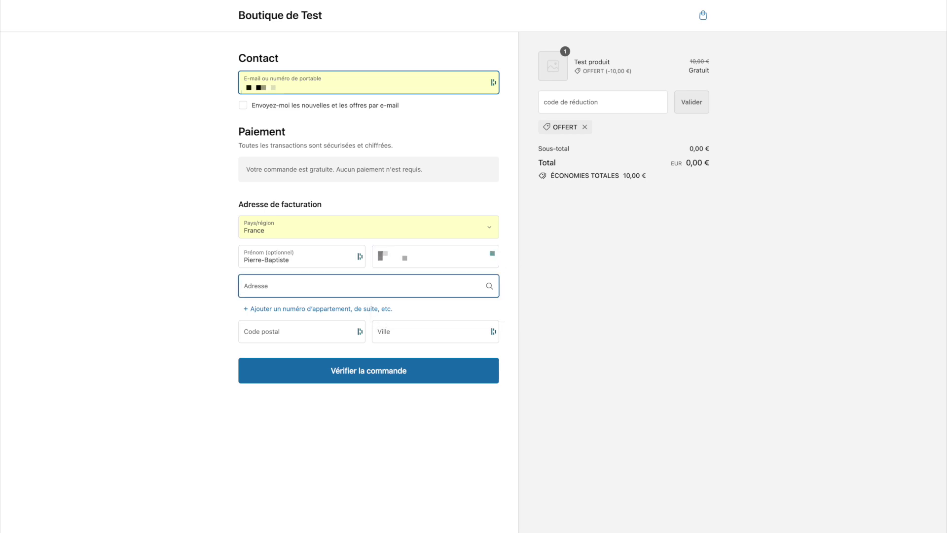
type("adresse de t")
key("Down")
key("Return")
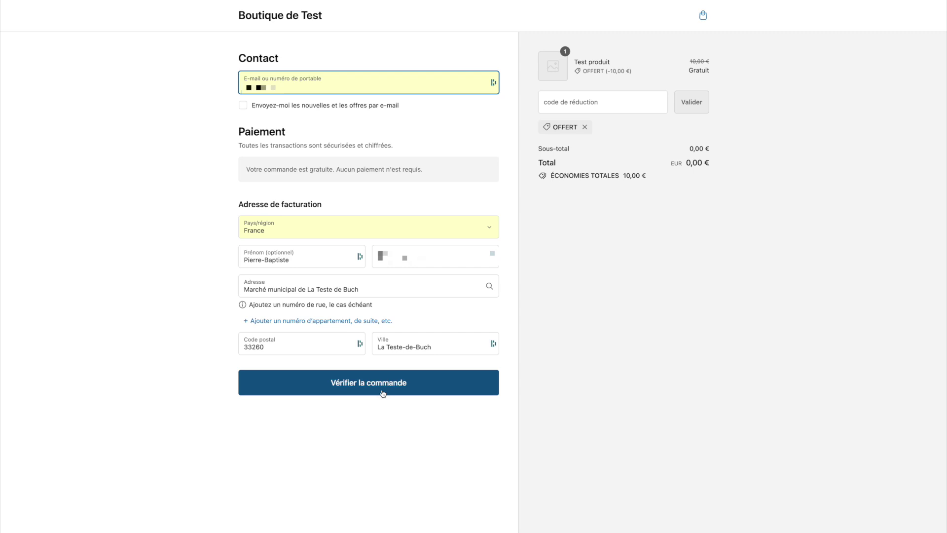
left_click(383, 393)
left_click(365, 129)
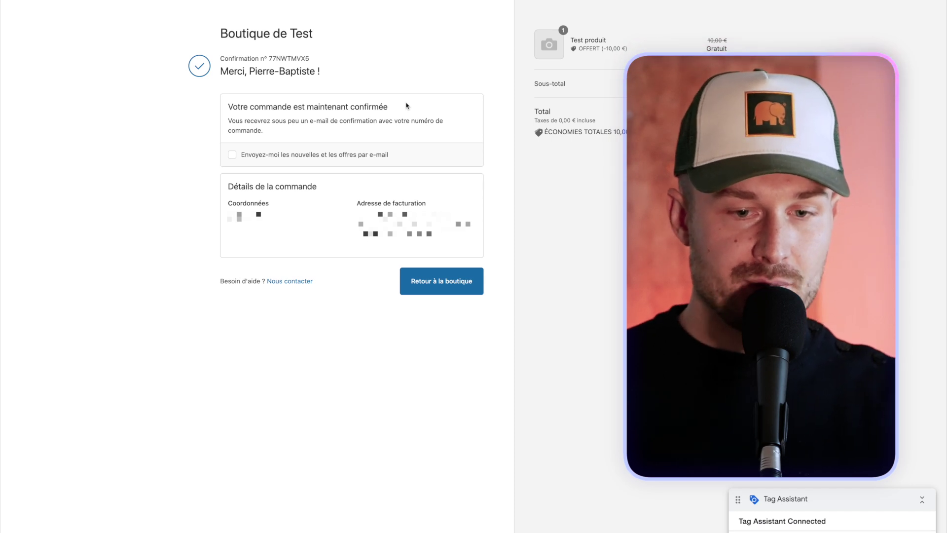
Step: Switch to Tag Assistant and examine which tags fired on the order confirmation page's purchase event
key("alt+Tab")
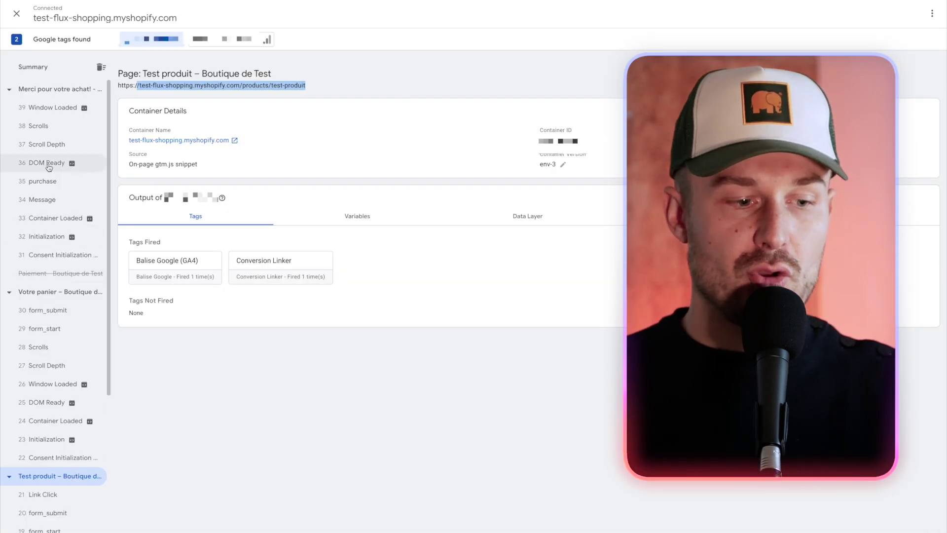
left_click(32, 183)
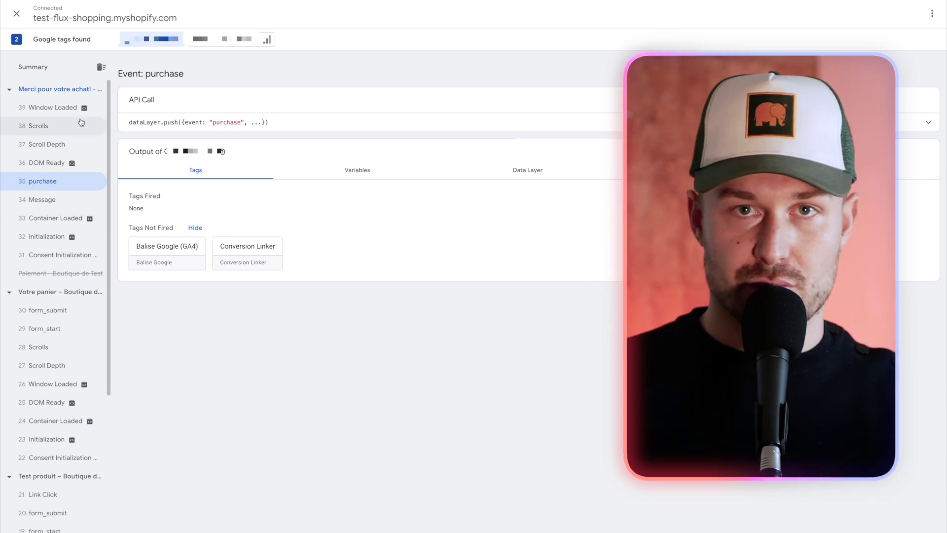
left_click(40, 186)
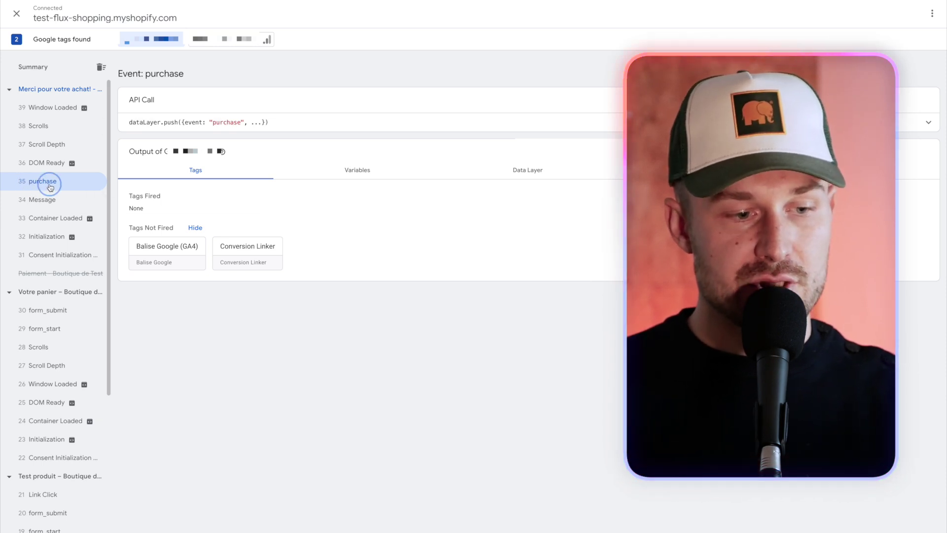
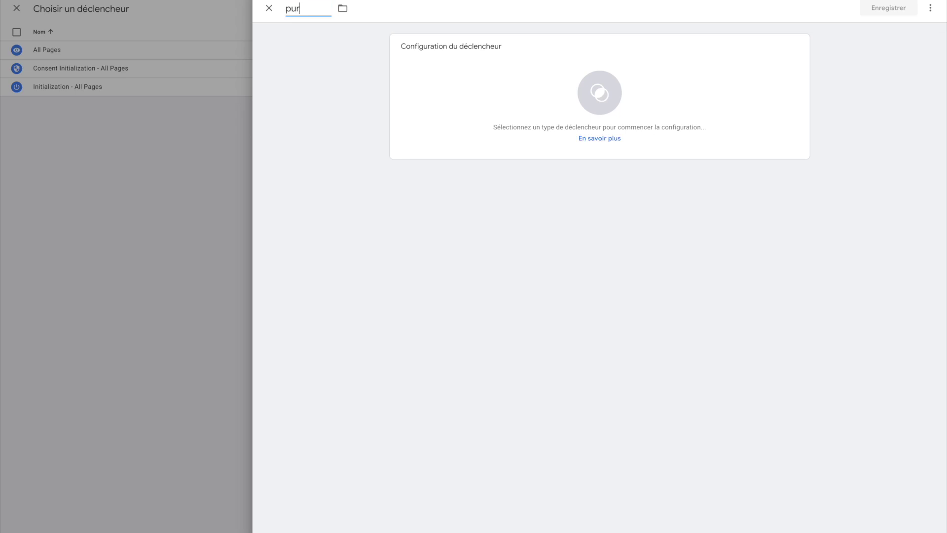
Step: Save a custom event trigger named purchase, matching the data layer event name purchase, and save the Google Ads - Achat CA HT Hors FP tag with it
type("e")
left_click(484, 78)
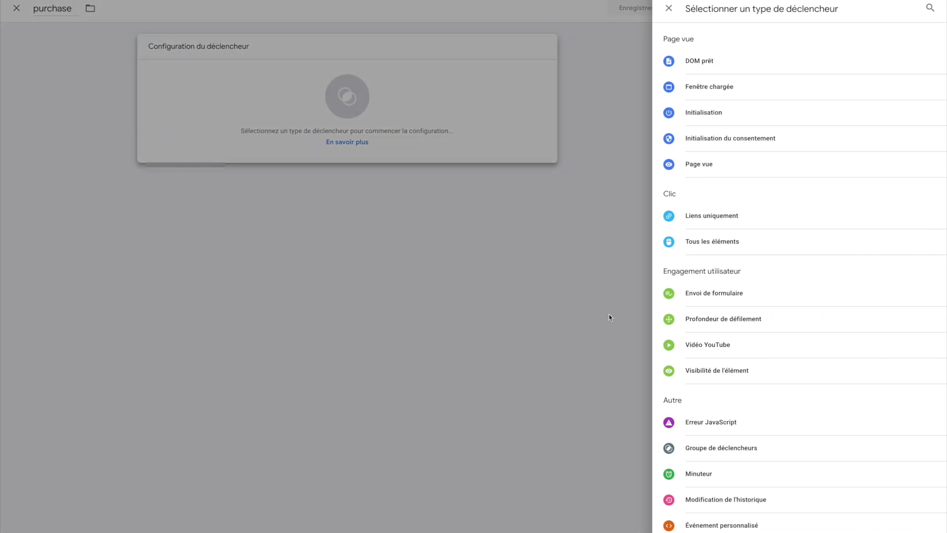
left_click(728, 521)
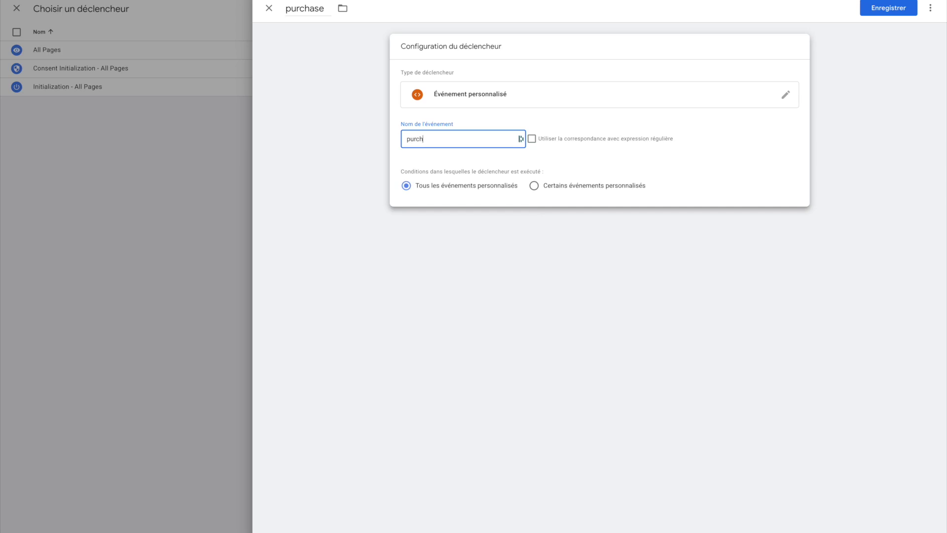
key("alt+Tab")
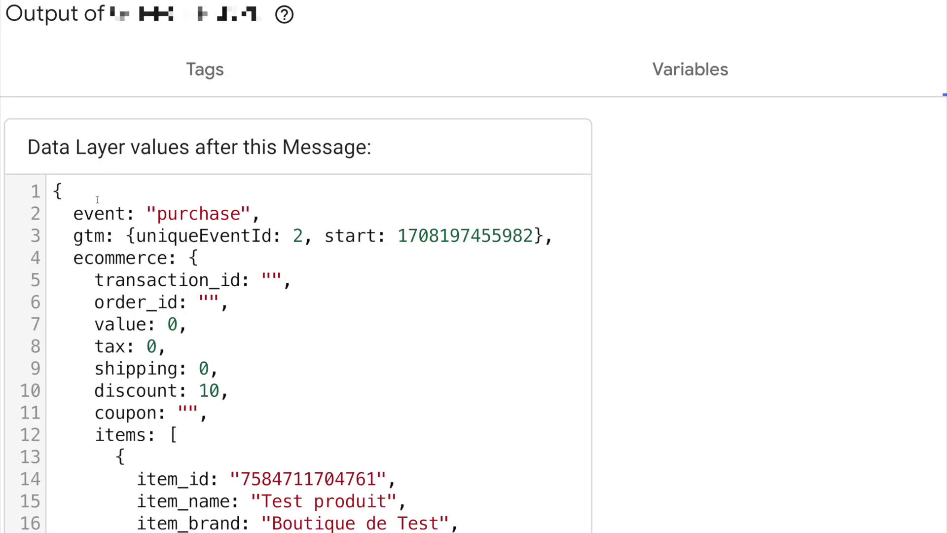
left_click_drag(78, 216, 101, 215)
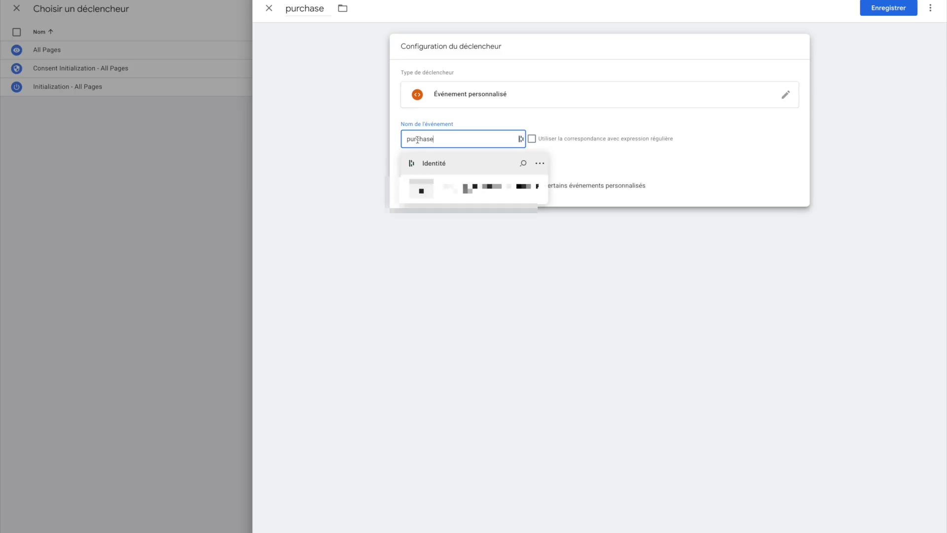
left_click(910, 11)
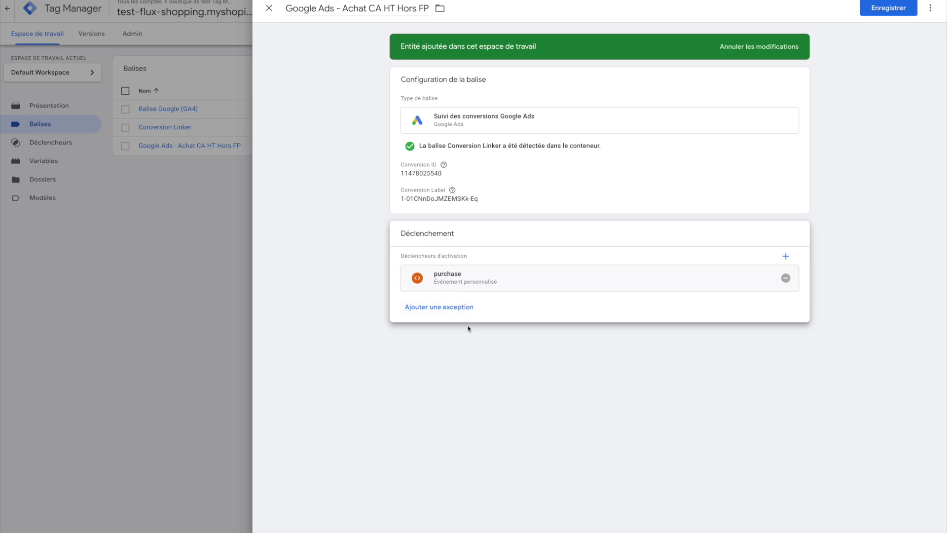
left_click(881, 8)
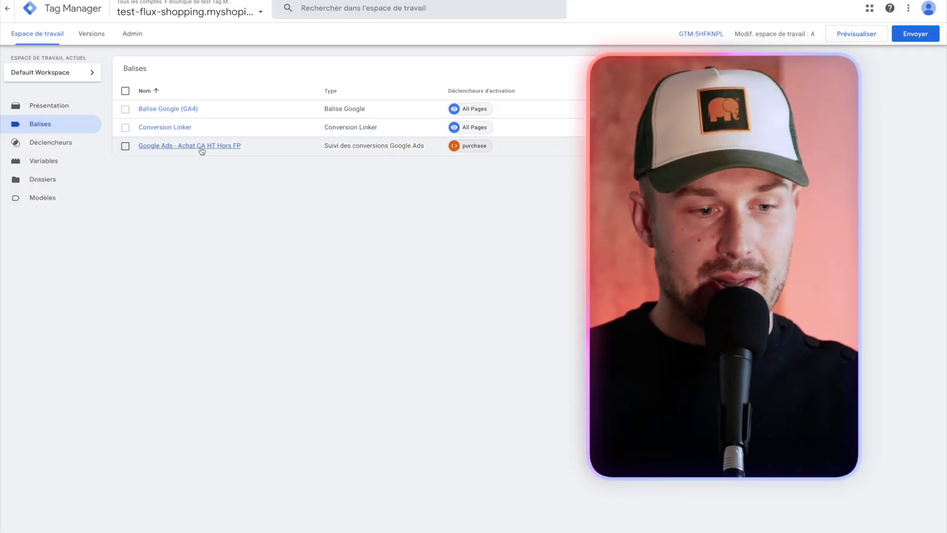
Step: Examine the conversion value, transaction ID and currency code fields of the Google Ads - Achat CA HT Hors FP tag, then close it
left_click(202, 148)
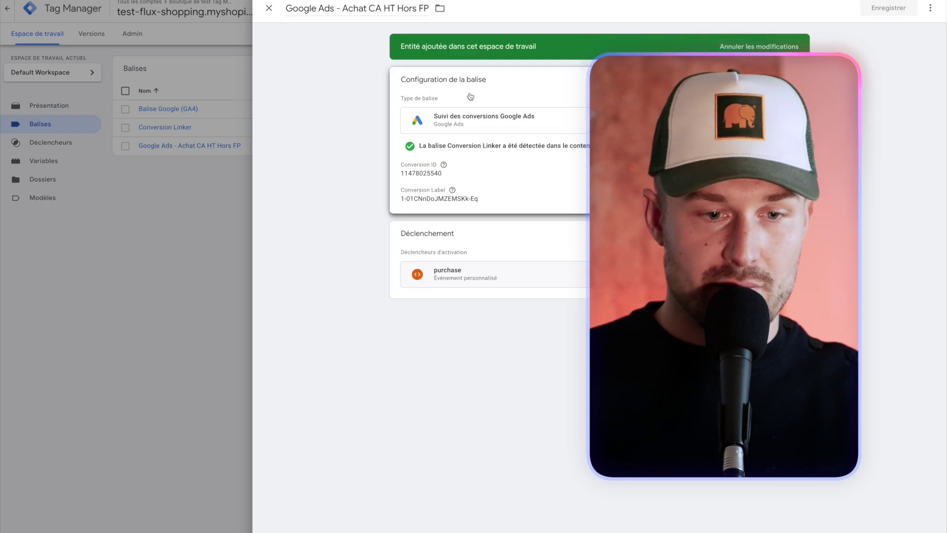
left_click(433, 86)
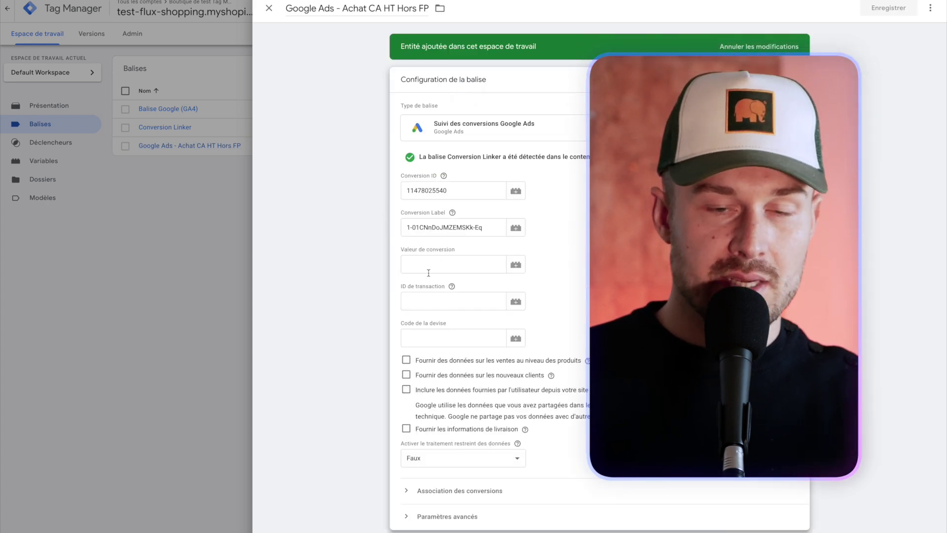
scroll(429, 276, "down", 1)
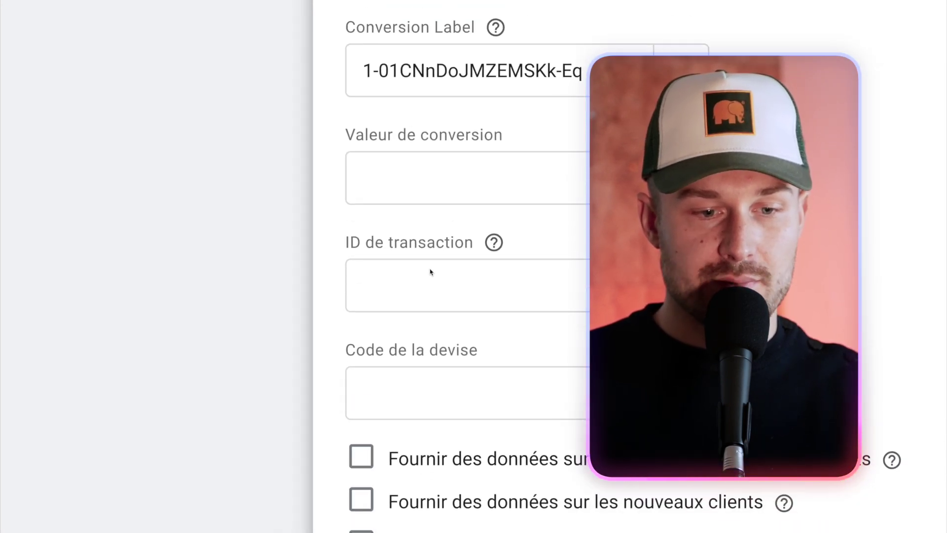
left_click_drag(345, 135, 507, 139)
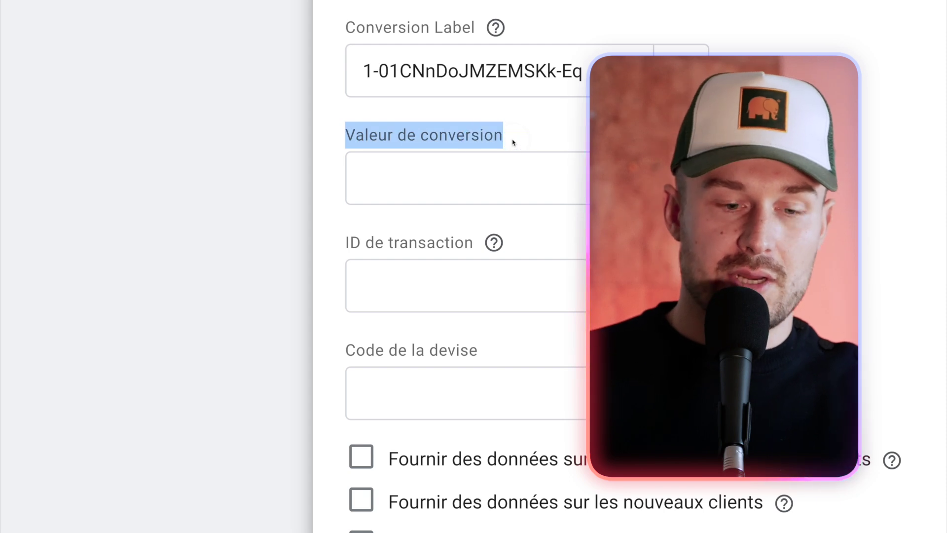
left_click_drag(338, 247, 443, 241)
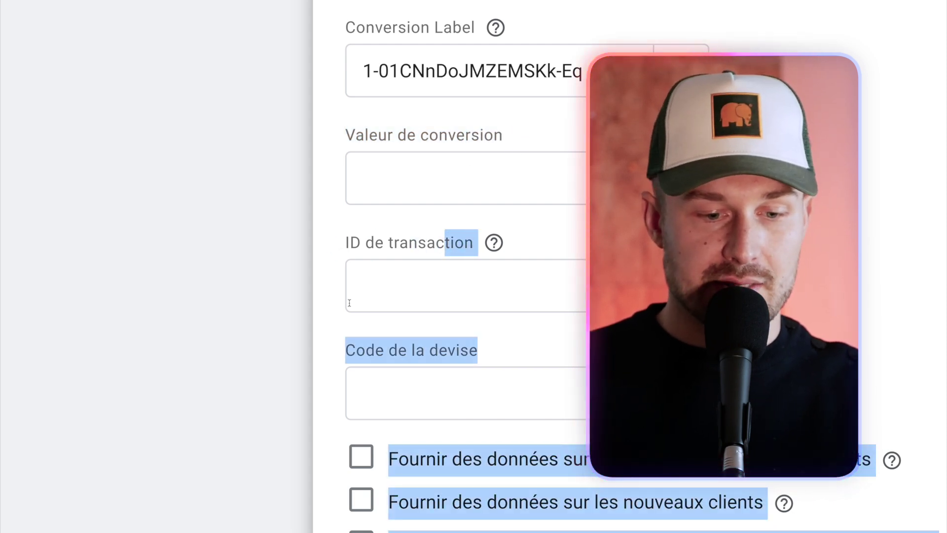
left_click(325, 322)
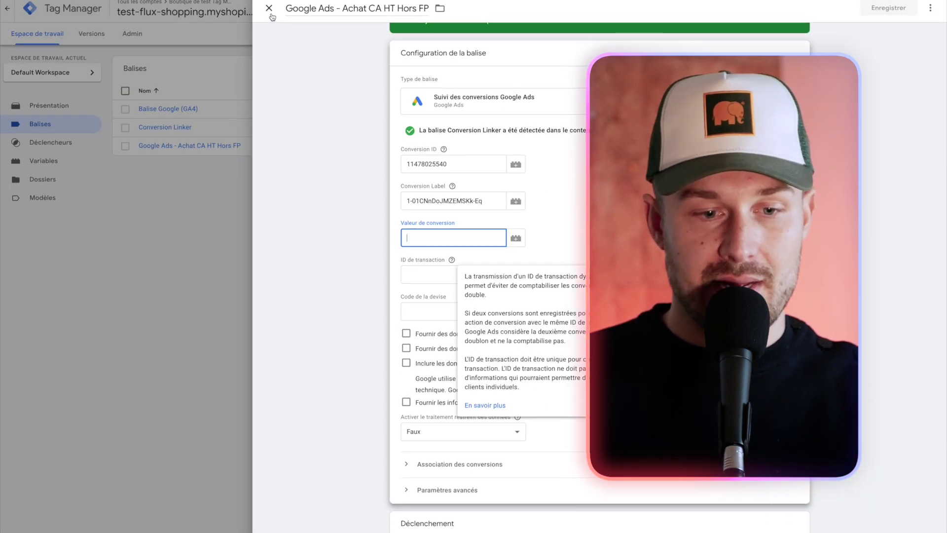
left_click(269, 10)
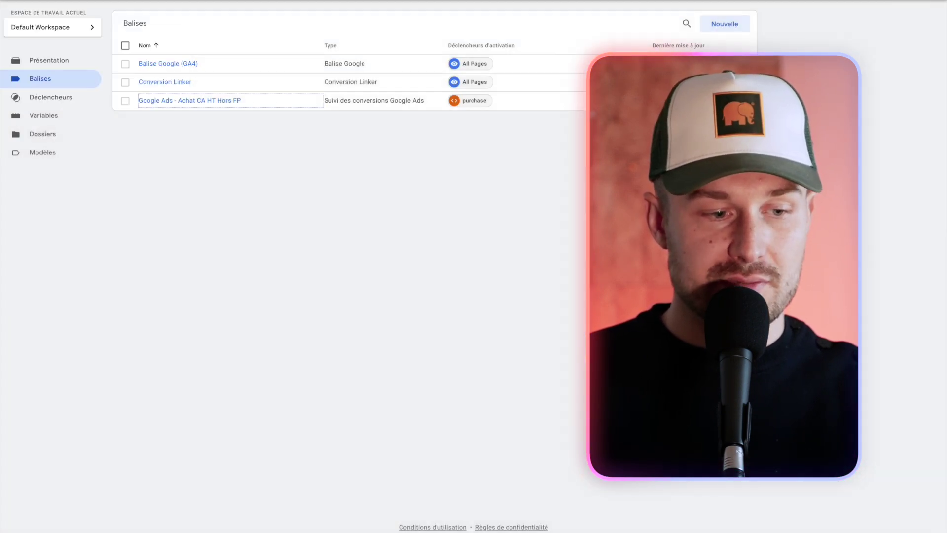
Step: Start a new user-defined variable in the workspace and name it Valeur CA TTC
left_click(64, 115)
left_click_drag(125, 170, 227, 171)
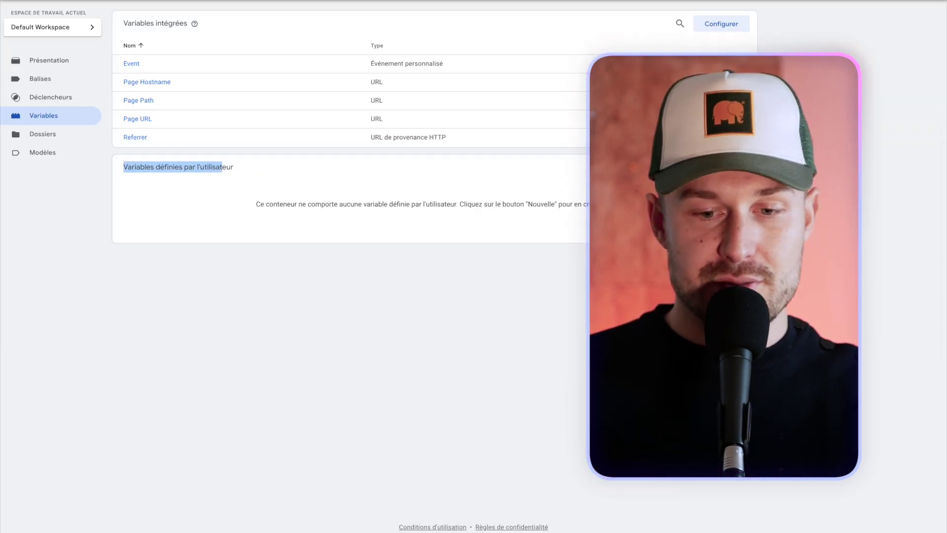
left_click(720, 167)
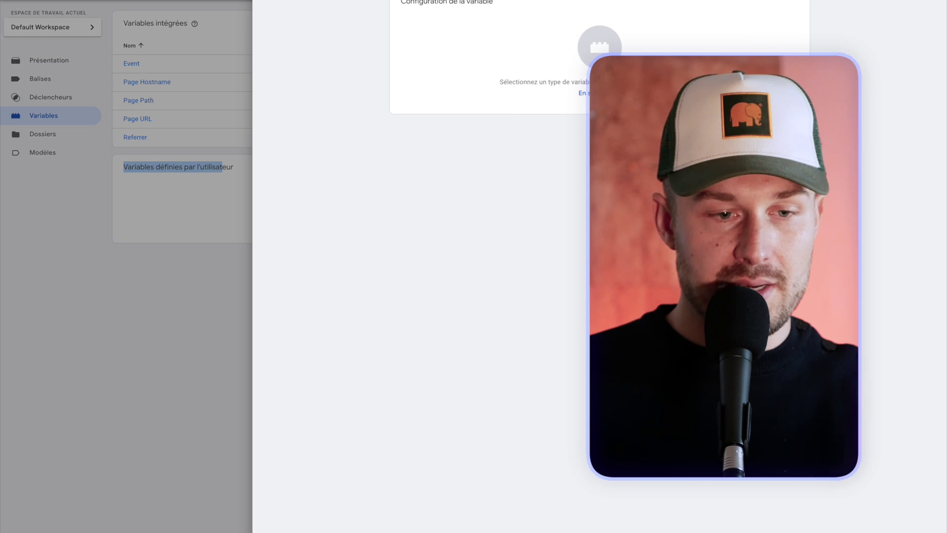
left_click(333, 16)
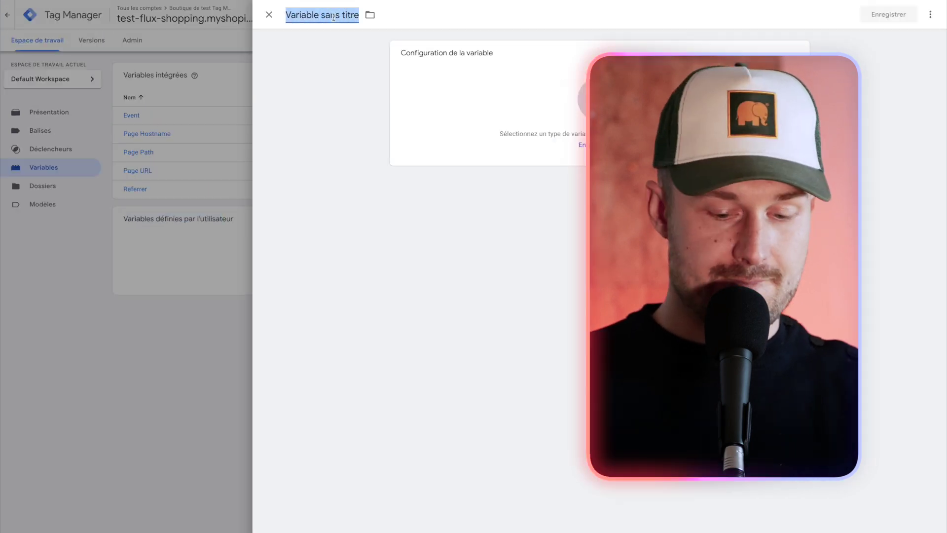
type("valeur CA TTC")
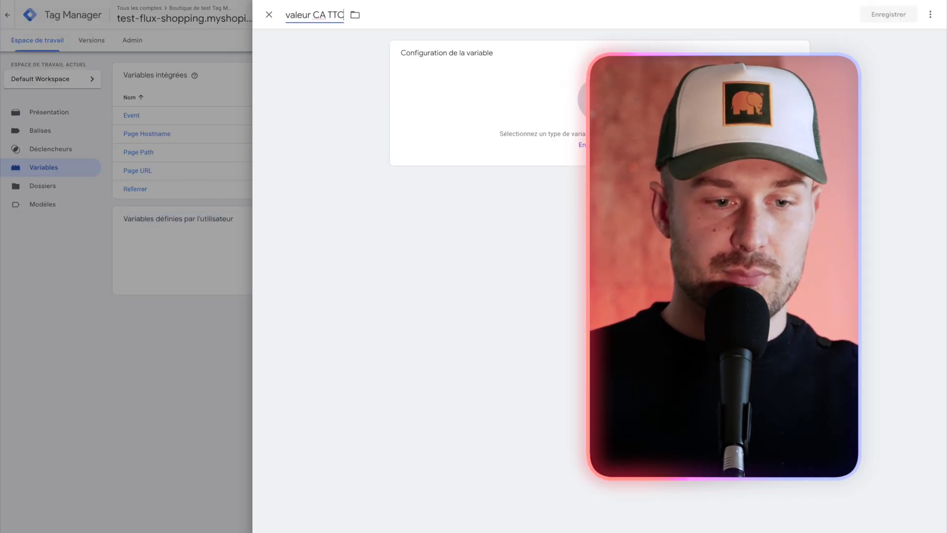
left_click(287, 18)
key("BackSpace")
type("V")
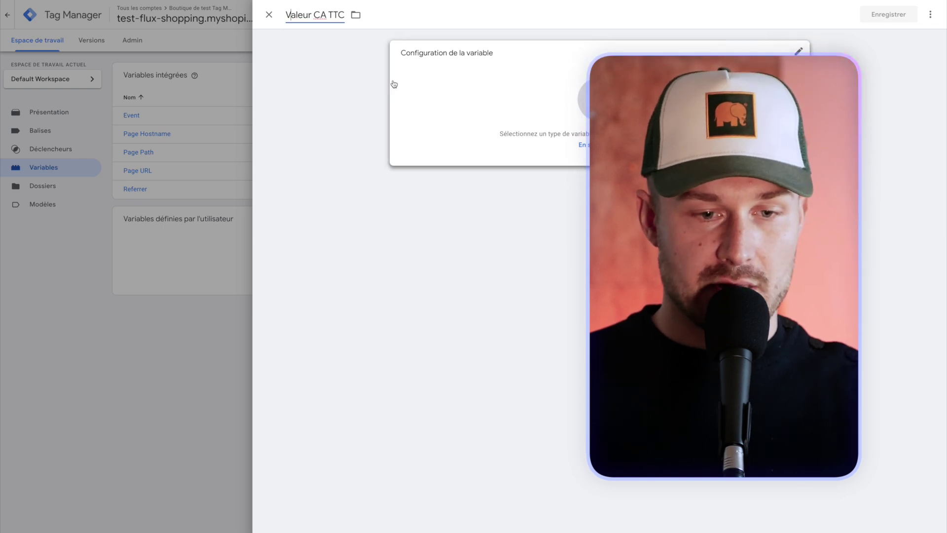
Step: Set the type of the Valeur CA TTC variable to Variable de couche de données and ready its data layer variable name for entry
left_click(461, 61)
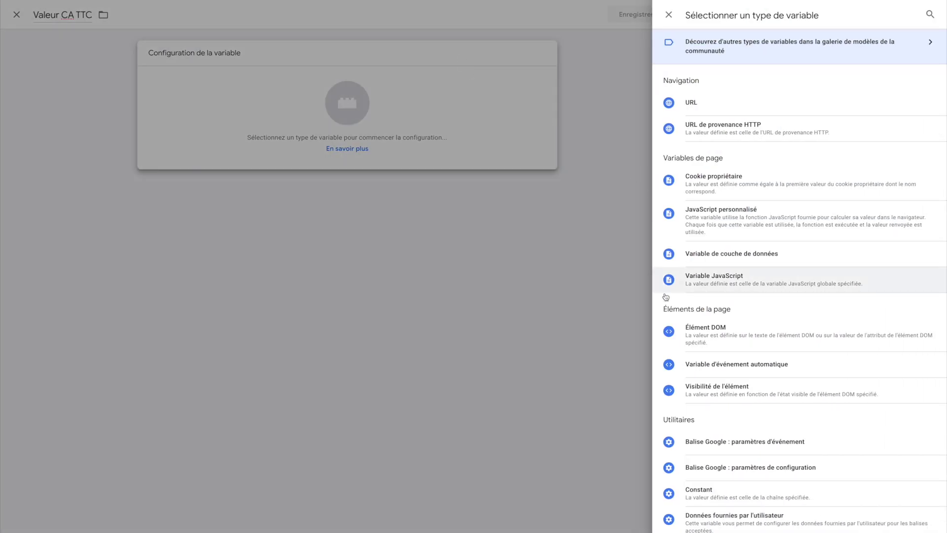
left_click(736, 259)
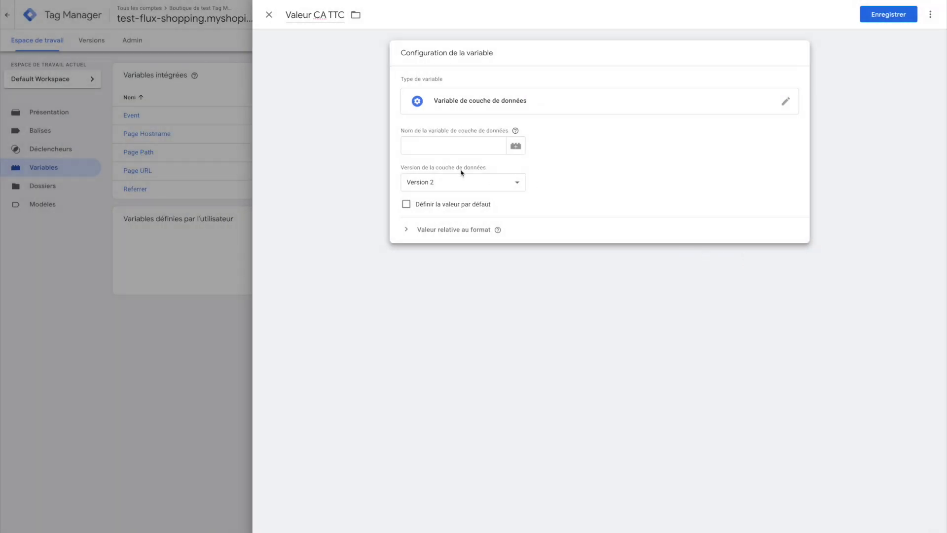
left_click_drag(400, 137, 428, 134)
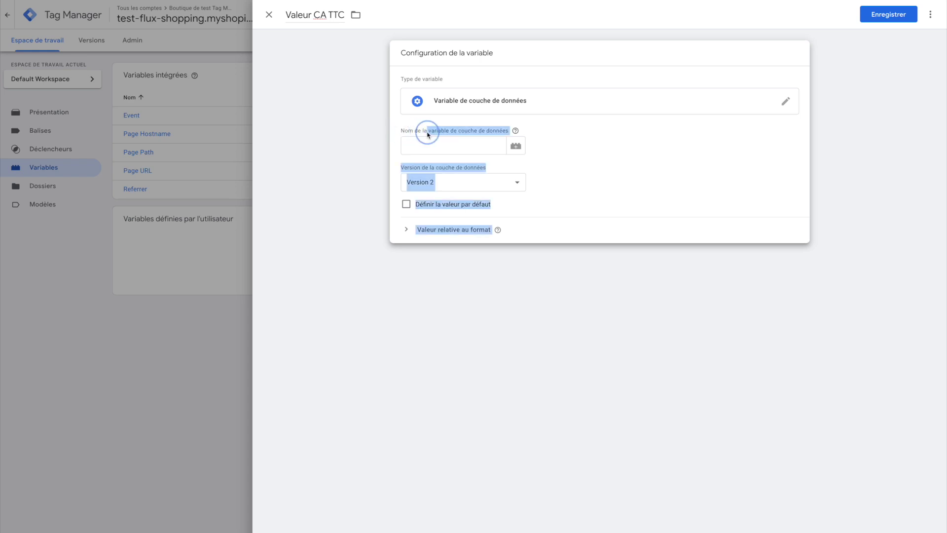
left_click(468, 137)
triple_click(455, 131)
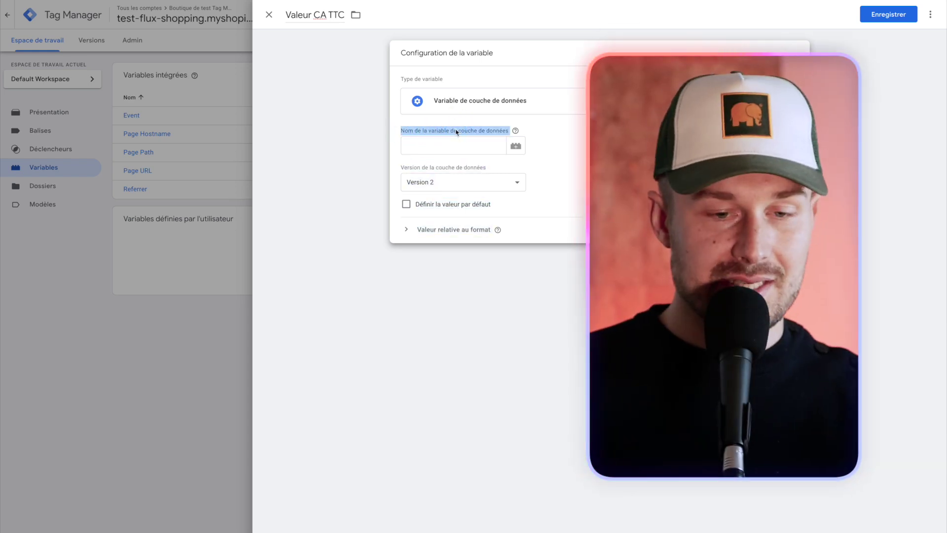
left_click(428, 145)
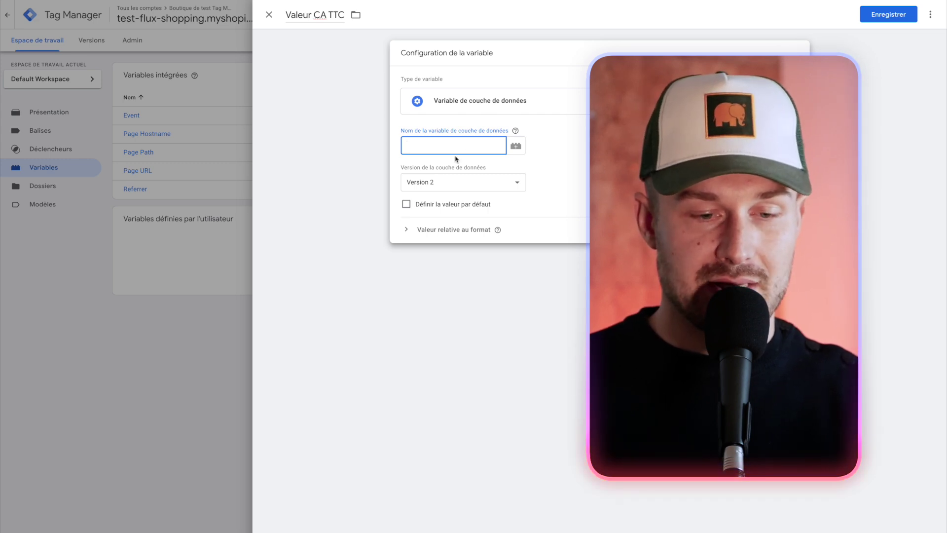
Step: Switch to Tag Assistant and examine how the value key is nested under ecommerce in the purchase event's data layer
key("alt+Tab")
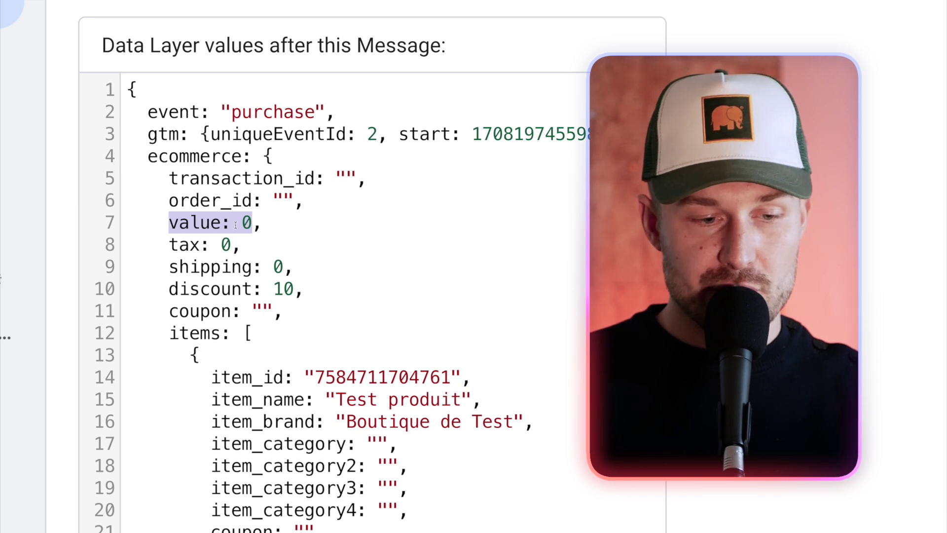
left_click(250, 224)
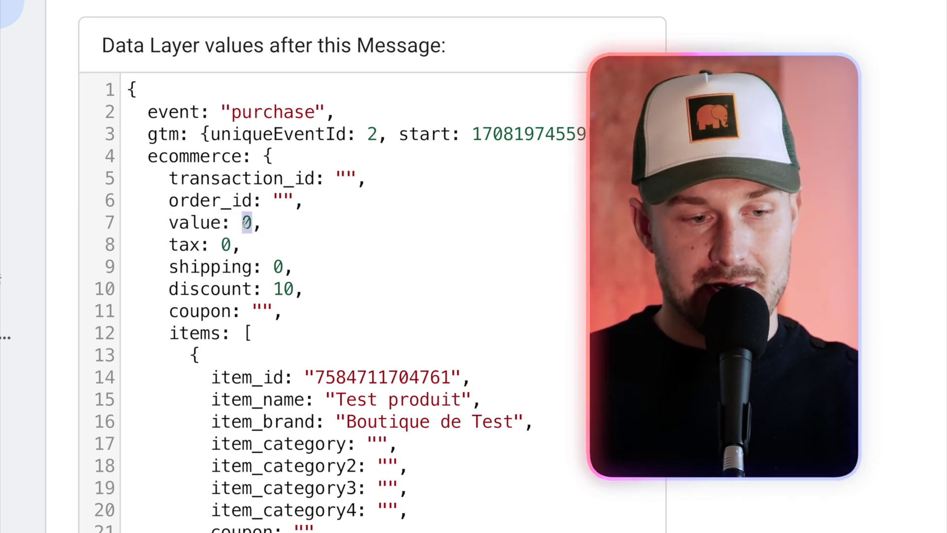
scroll(244, 224, "down", 1)
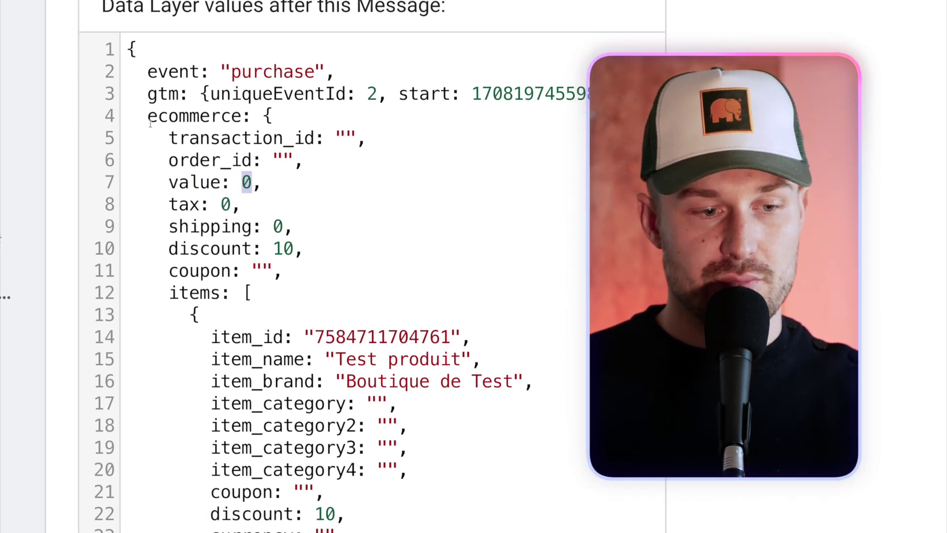
left_click(147, 117)
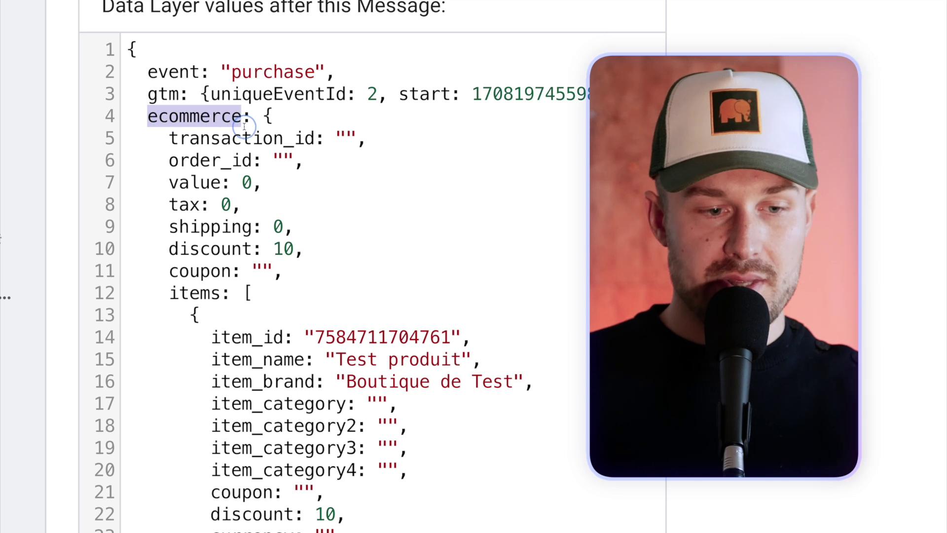
scroll(218, 118, "down", 2)
scroll(246, 104, "up", 2)
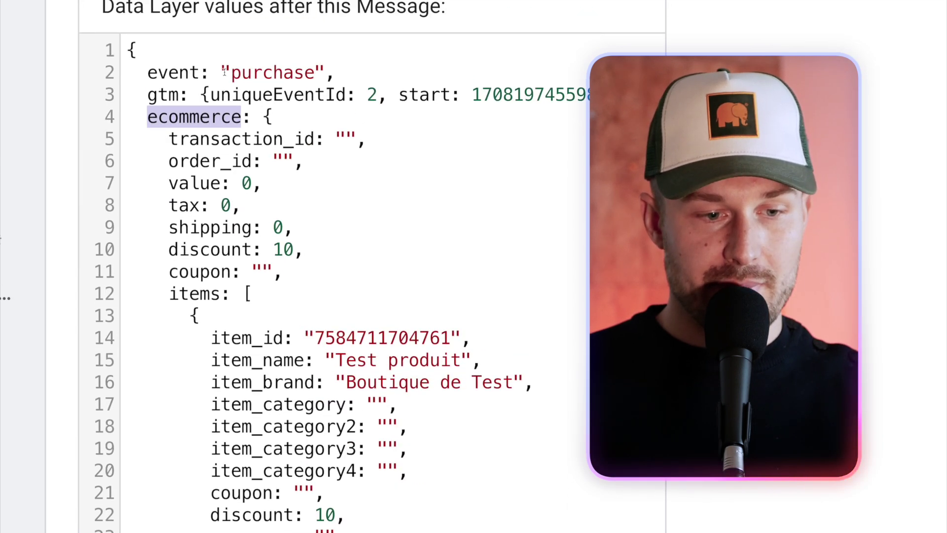
left_click(264, 119)
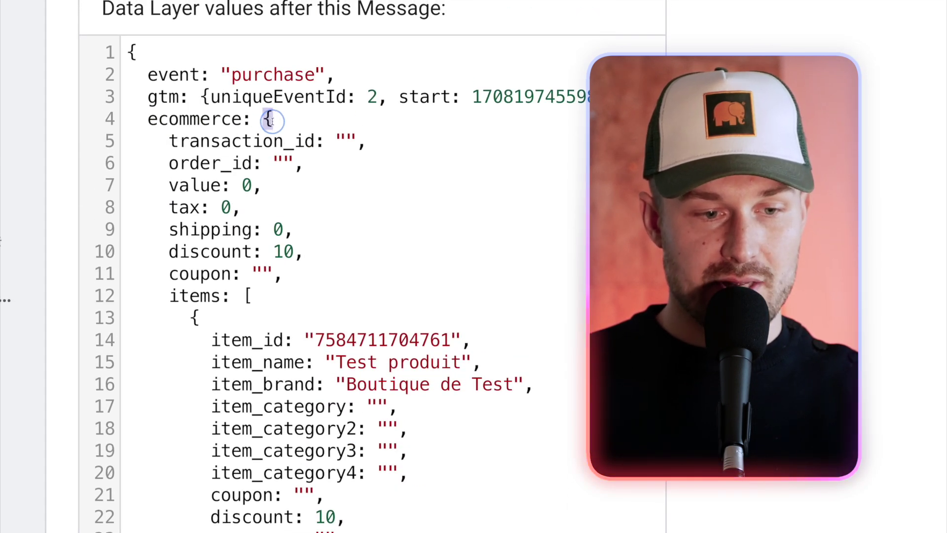
left_click_drag(170, 142, 180, 208)
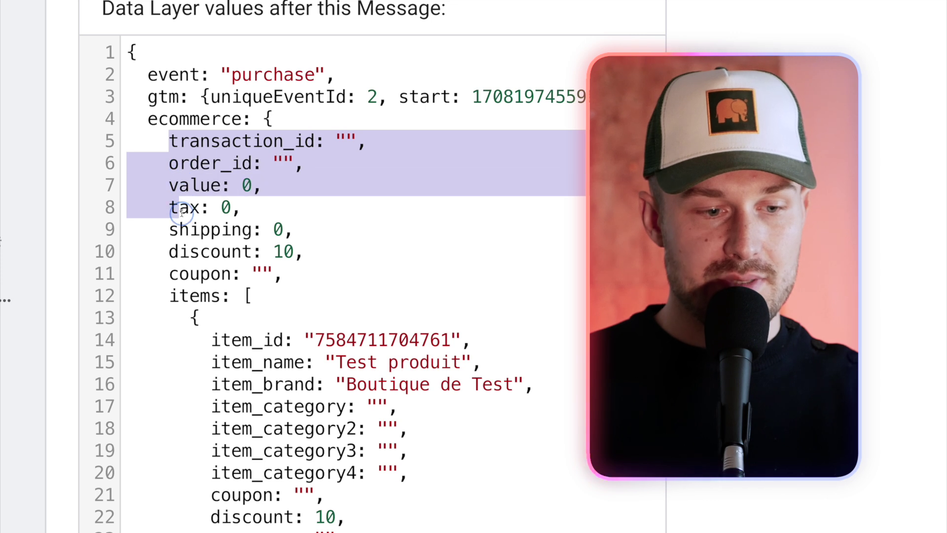
left_click(180, 210)
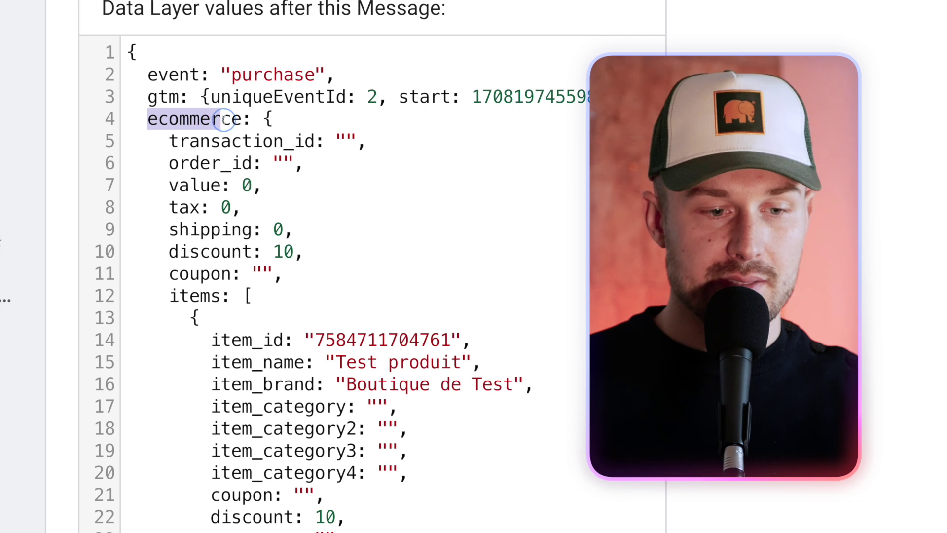
left_click(244, 121)
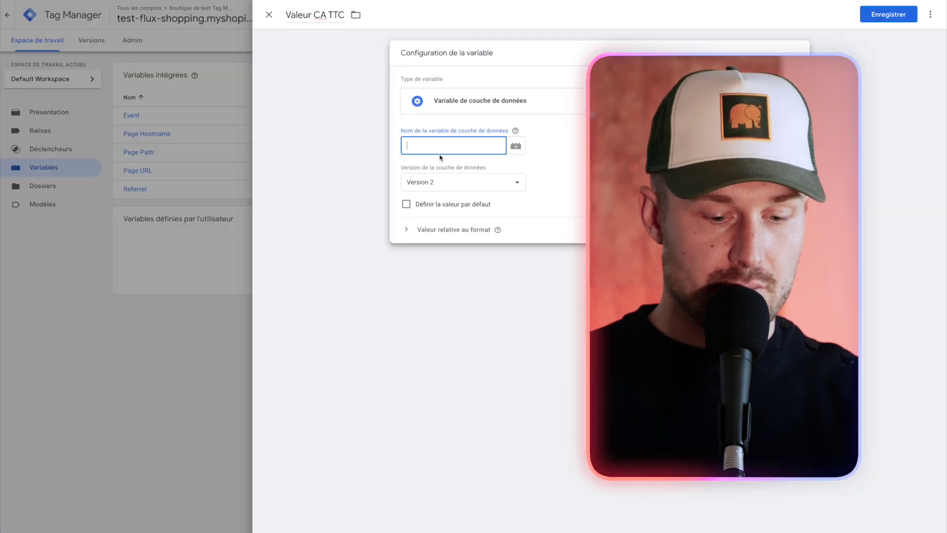
Step: Point the Valeur CA TTC variable at the value key of the ecommerce object and save it
type("ecomme")
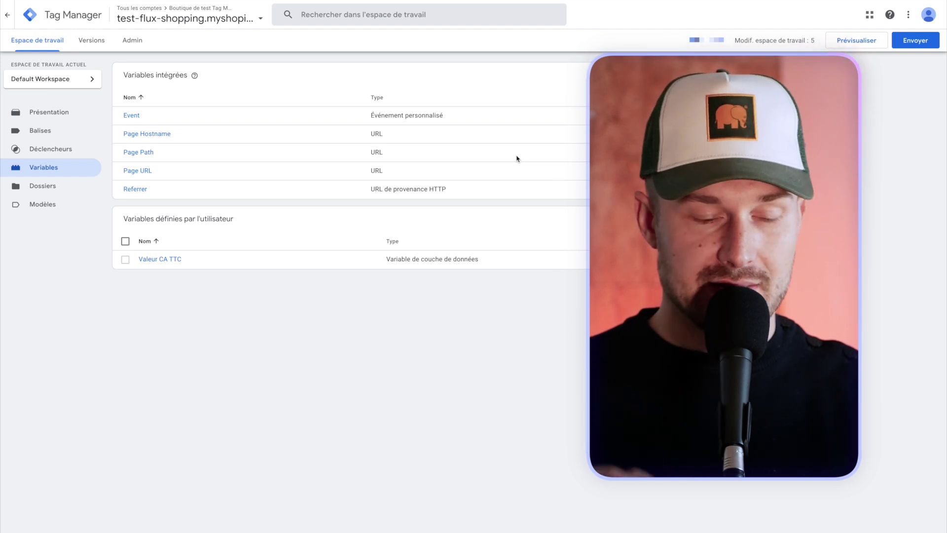
Step: Switch to Tag Assistant and examine the tax, shipping and transaction keys in the purchase event's data layer
key("alt+Tab")
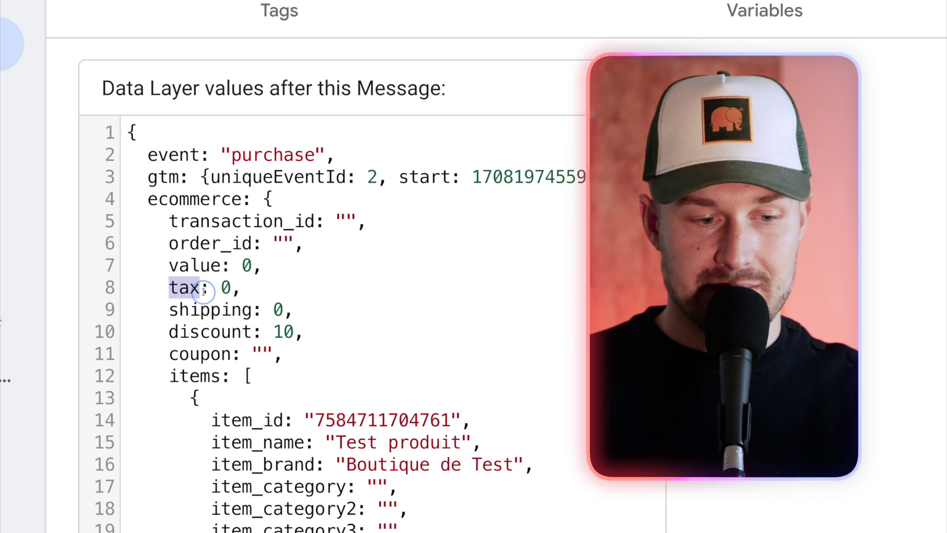
left_click_drag(169, 310, 267, 311)
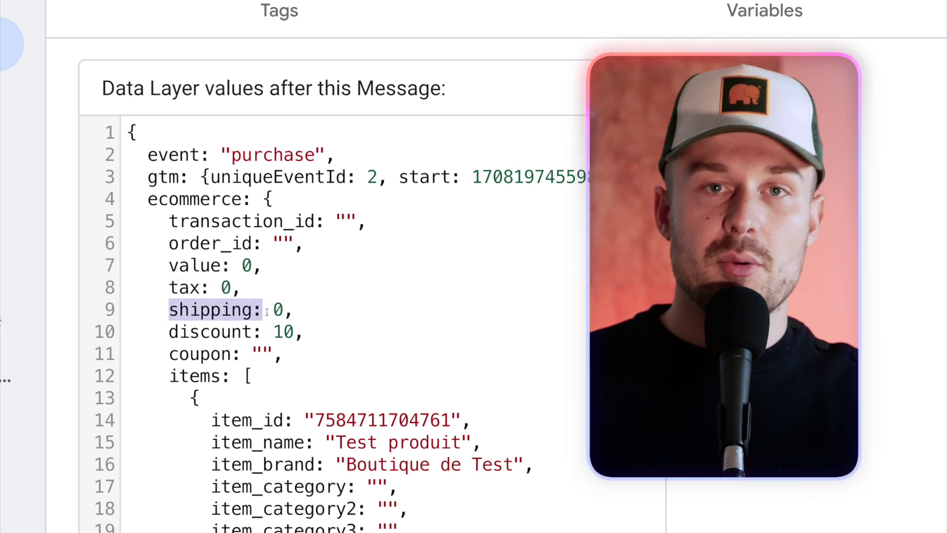
left_click(165, 245)
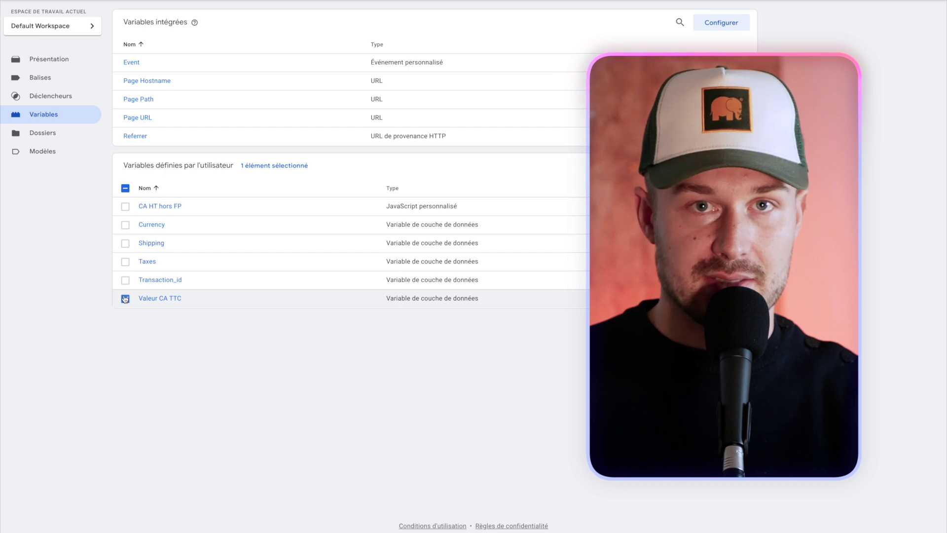
Step: Add the Transaction_id, Taxes, Shipping and Currency variables to the selection in the user-defined variables list
left_click(126, 279)
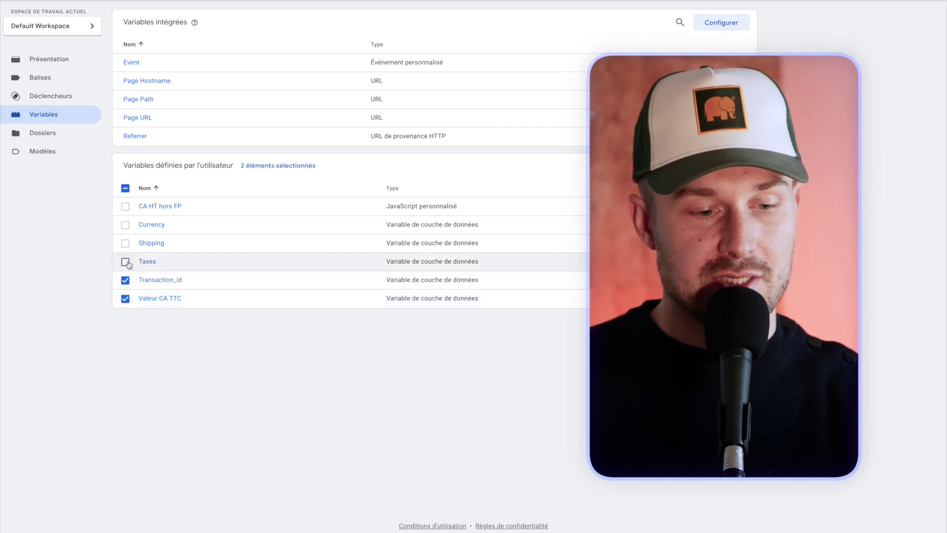
left_click(125, 243)
left_click(125, 224)
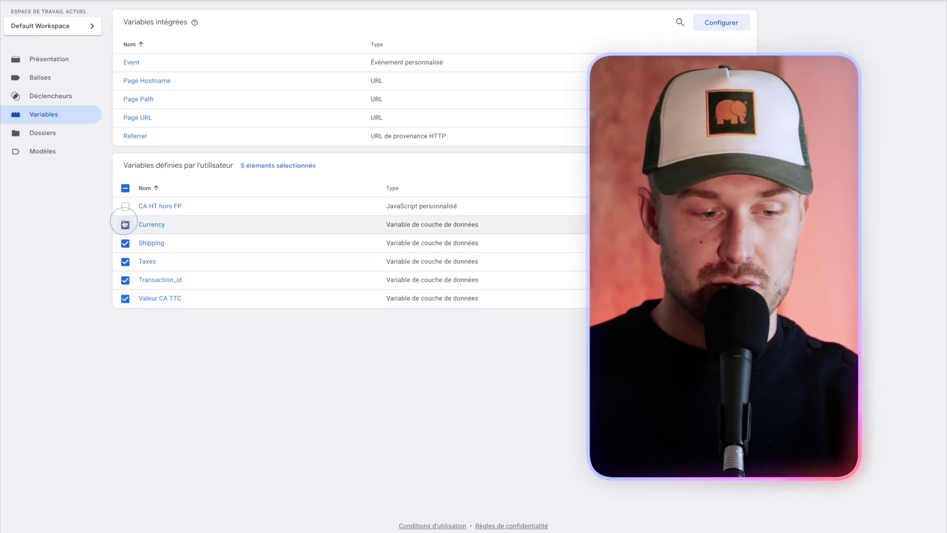
Step: Open the Shipping variable, compare its data layer name with the ecommerce and shipping keys in Tag Assistant, then close it
left_click(147, 244)
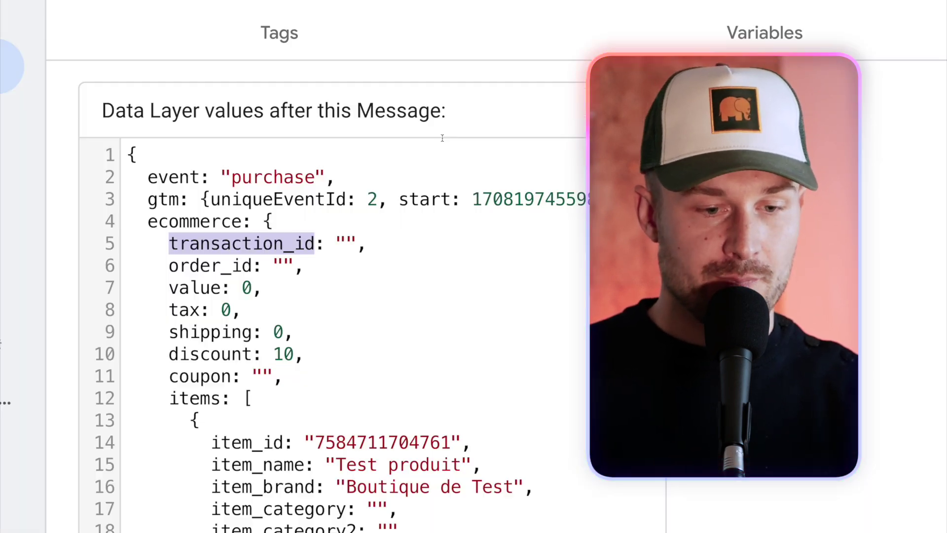
left_click(222, 266)
left_click_drag(151, 222, 259, 225)
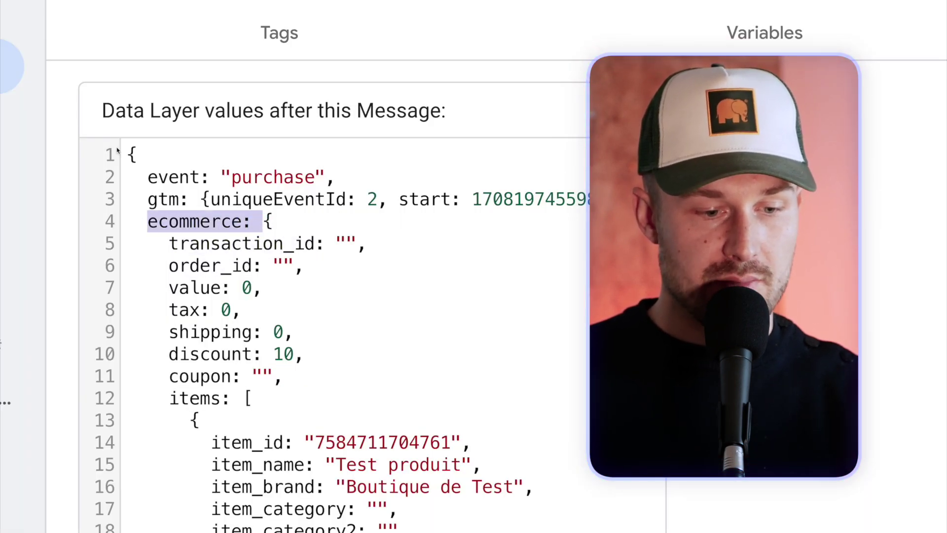
left_click_drag(167, 332, 255, 334)
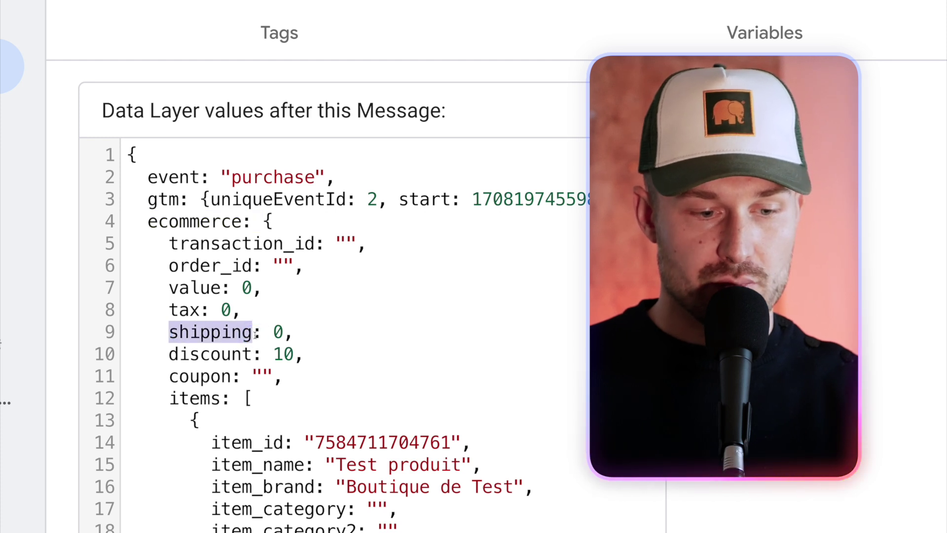
key("alt+Tab")
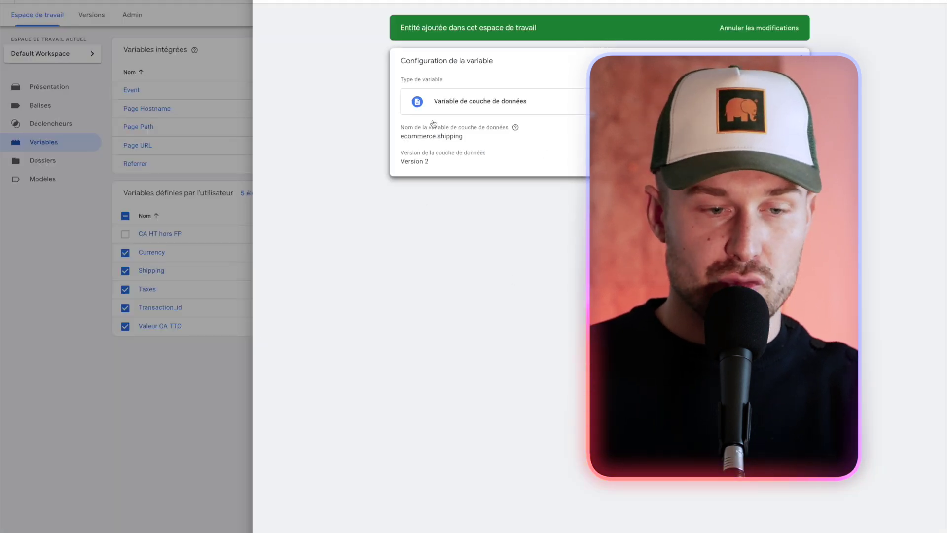
left_click(129, 296)
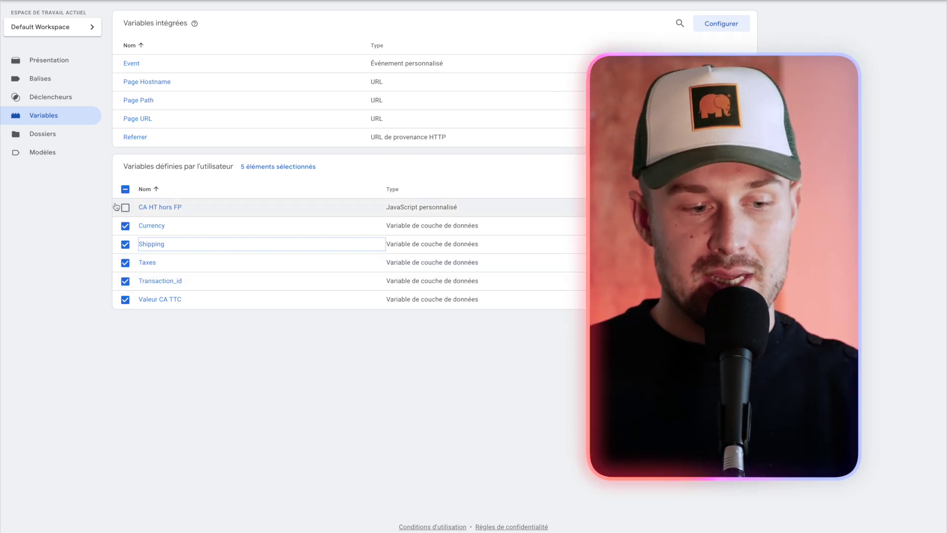
Step: Clear the variable selection, check the type of CA HT hors FP, and examine the ecommerce amount keys in Tag Assistant
left_click(125, 189)
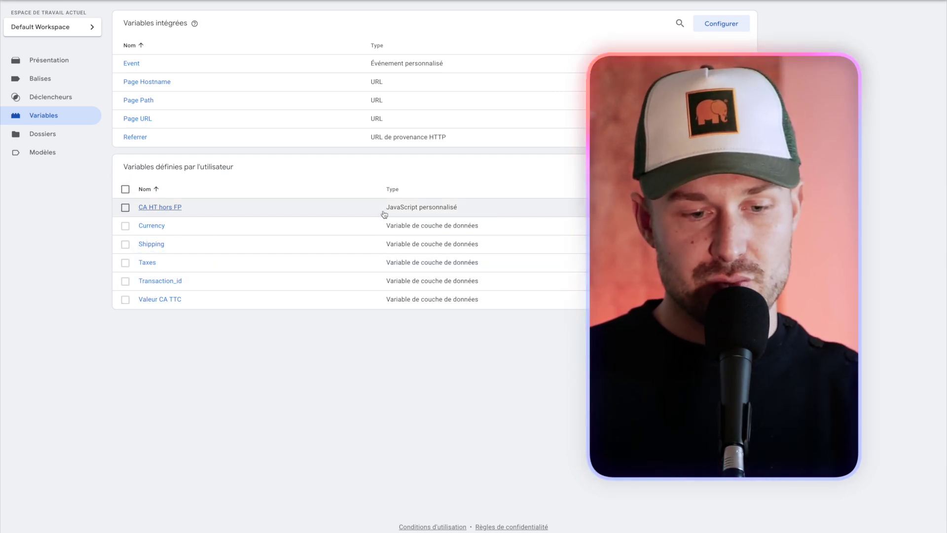
left_click_drag(387, 210, 458, 210)
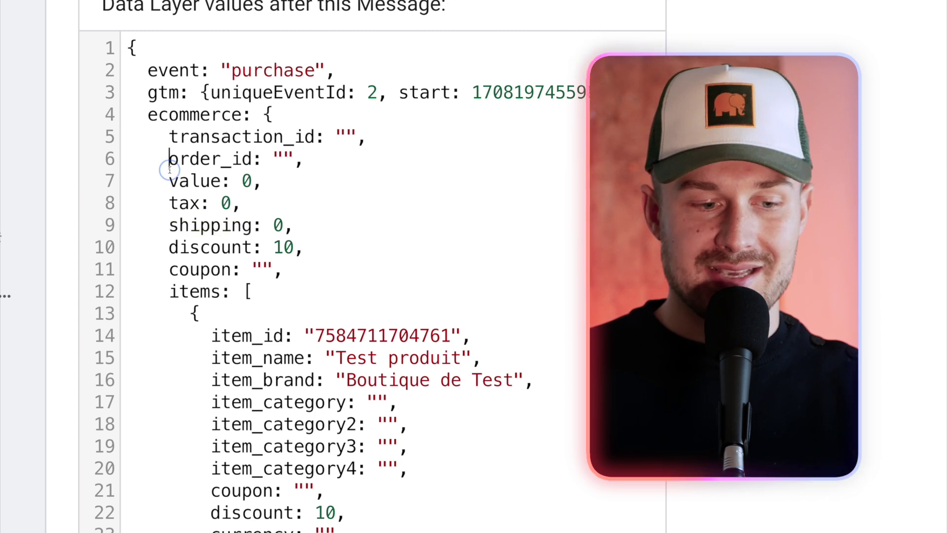
left_click_drag(169, 158, 263, 246)
left_click(150, 159)
left_click_drag(169, 181, 220, 181)
key("alt+Tab")
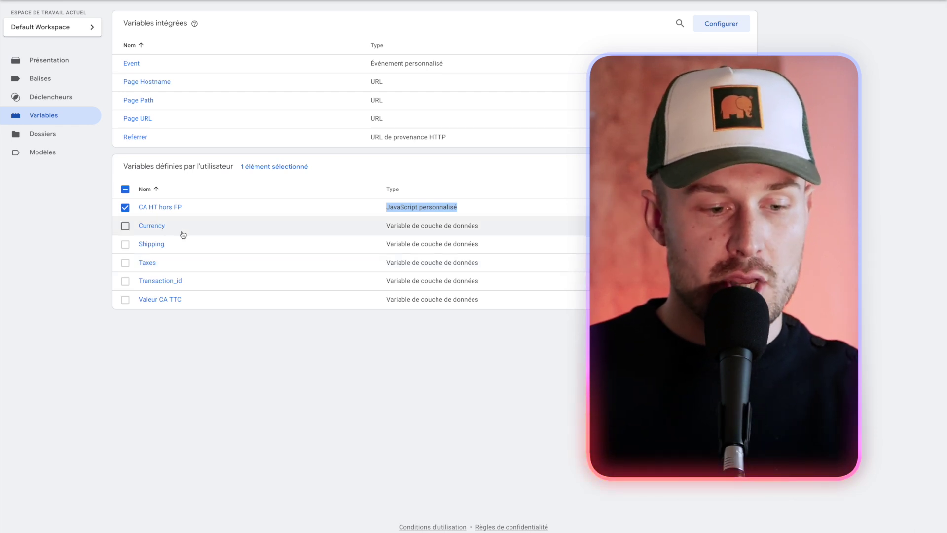
Step: Edit the CA HT hors FP custom JavaScript variable, replacing {{ecommerce.value}} in the result line with {{Valeur CA TTC}}
left_click(153, 208)
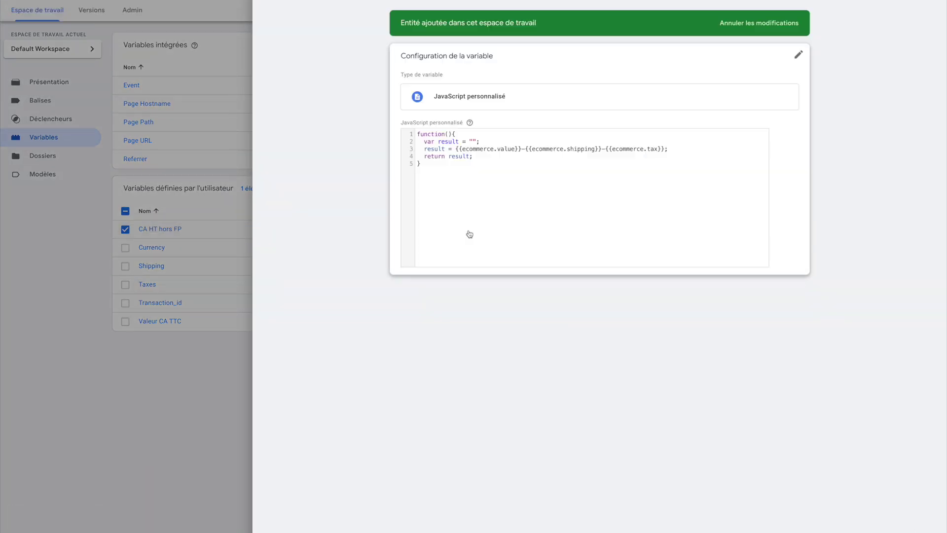
left_click(506, 153)
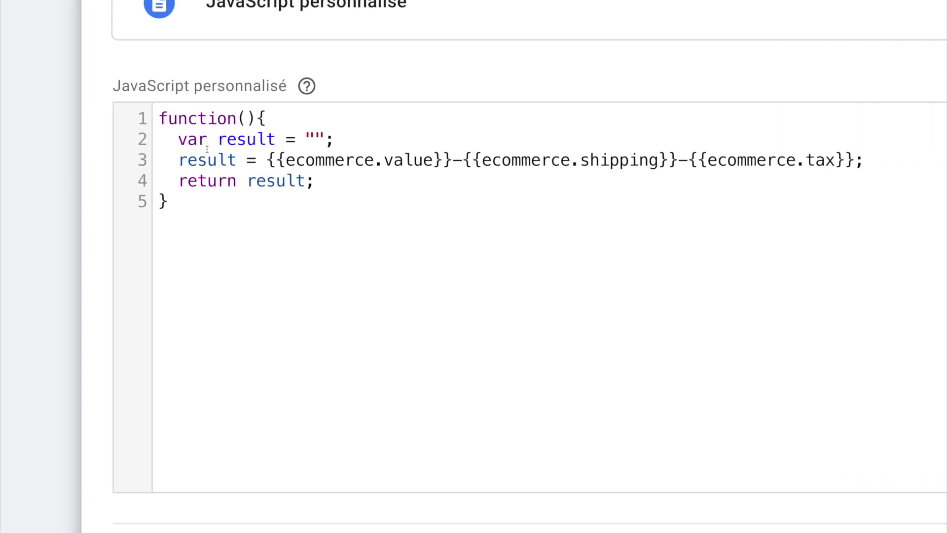
left_click(318, 138)
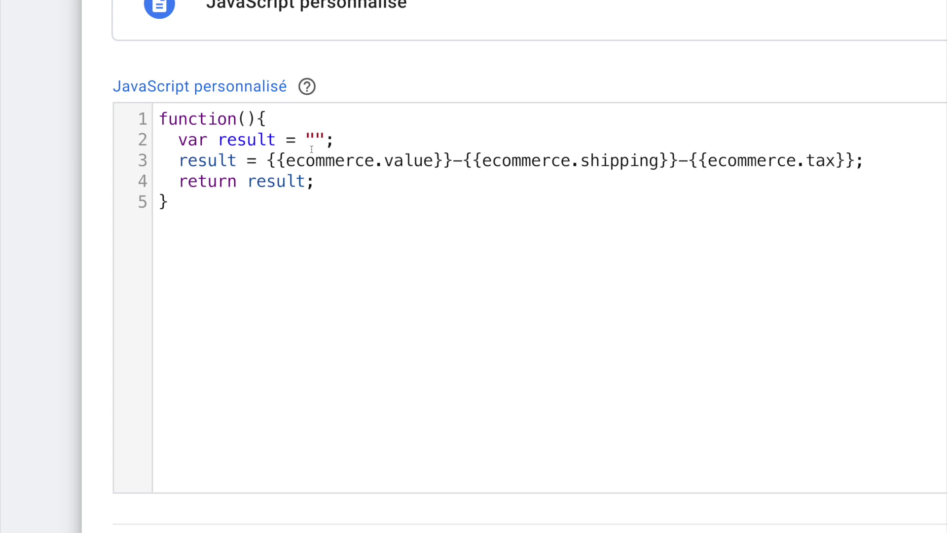
left_click_drag(265, 162, 452, 160)
type("{{eco")
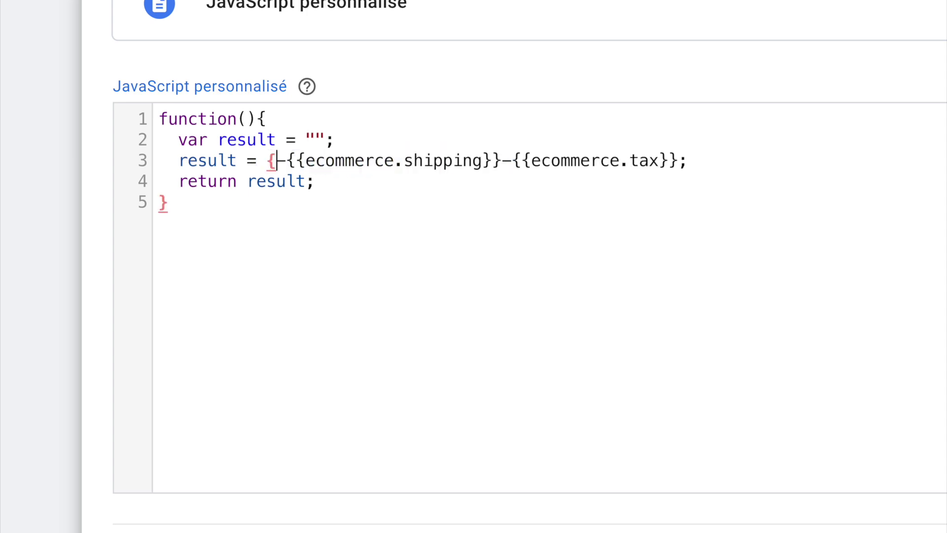
key("BackSpace")
key("BackSpace")
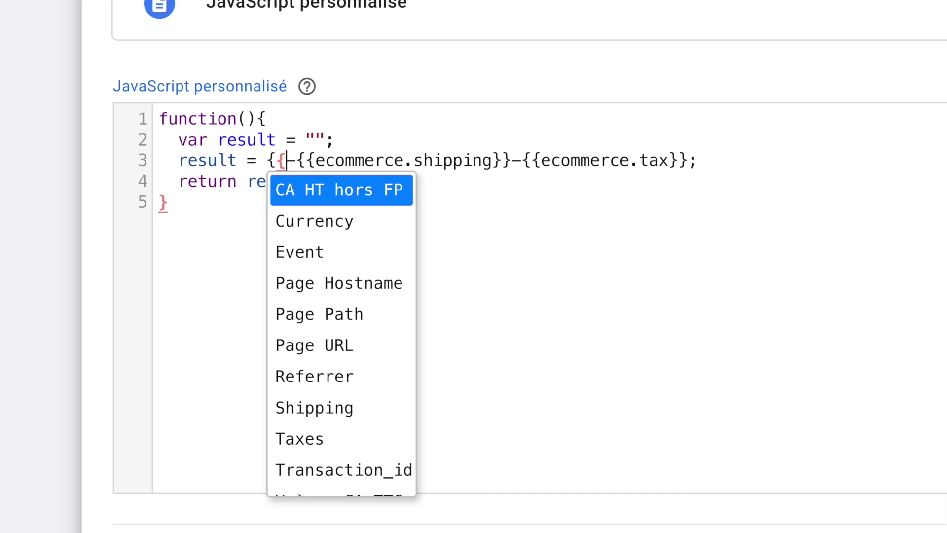
key("BackSpace")
type("va")
left_click(356, 200)
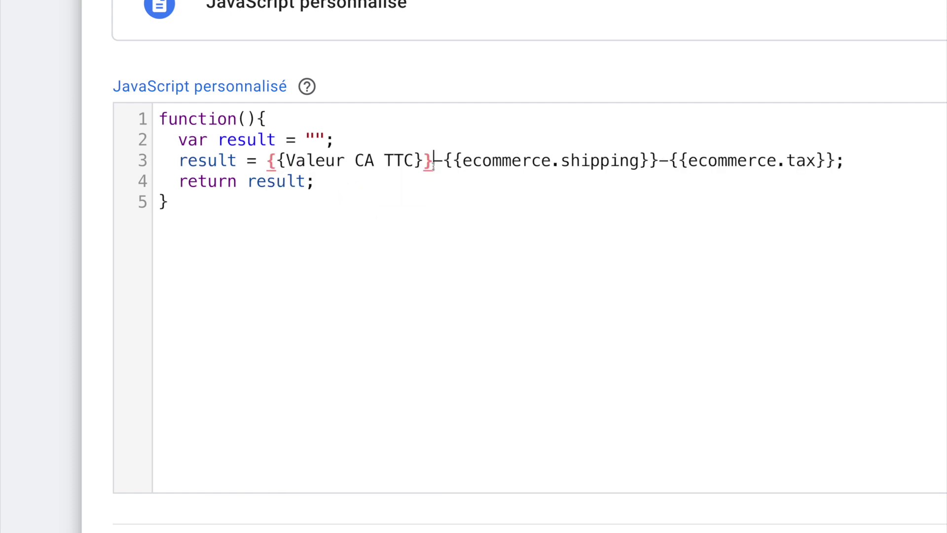
Step: In the result line of the custom JavaScript, replace {{ecommerce.shipping}} with {{Taxes}} and {{ecommerce.tax}} with {{Shipping}}
left_click_drag(442, 161, 657, 161)
type("{{tax")
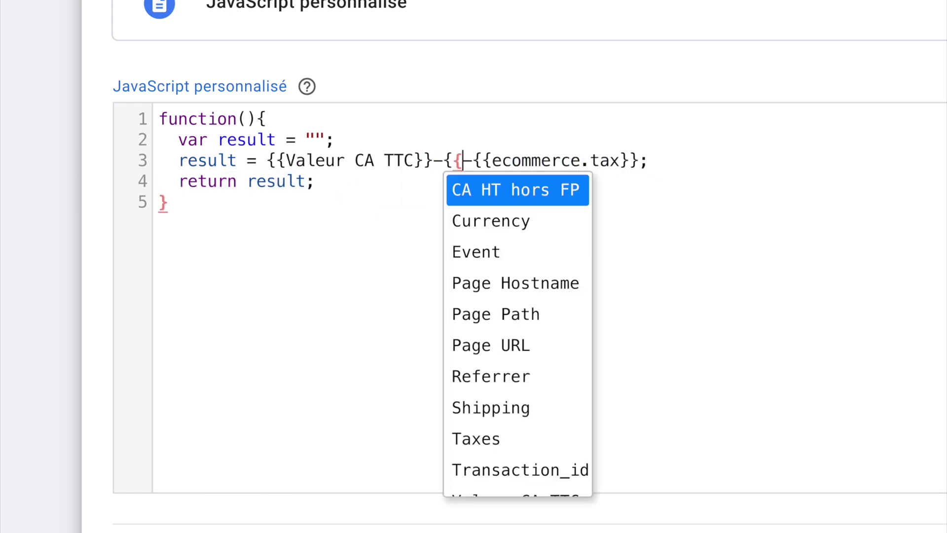
left_click(487, 190)
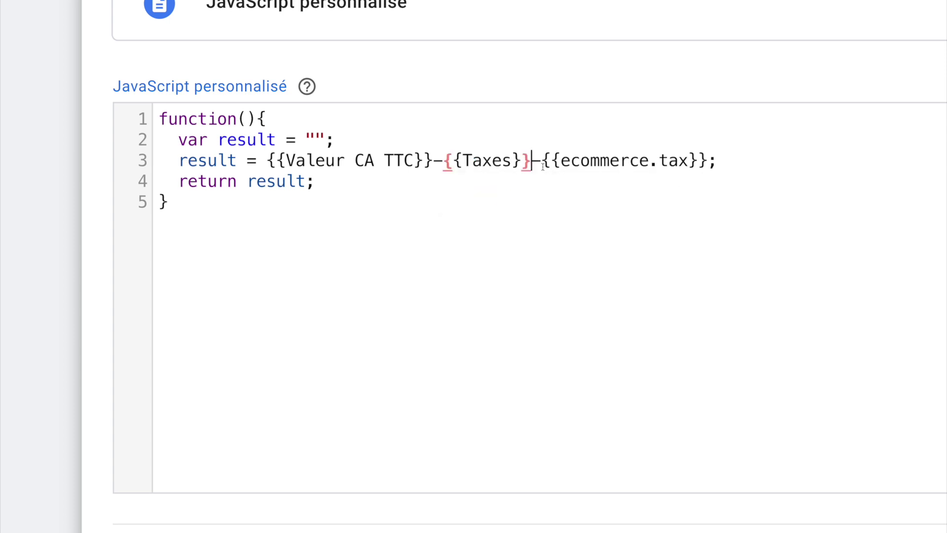
left_click_drag(543, 161, 709, 166)
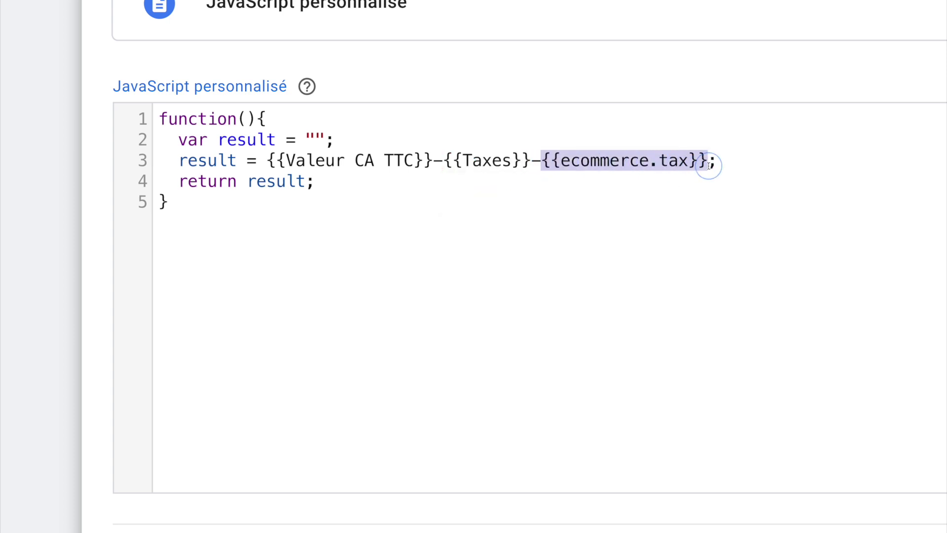
type("{{sh")
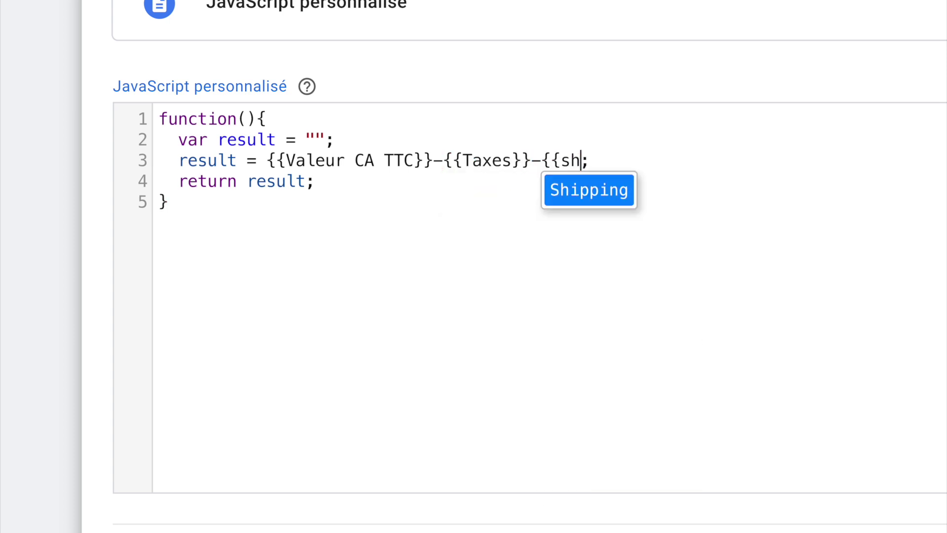
key("Return")
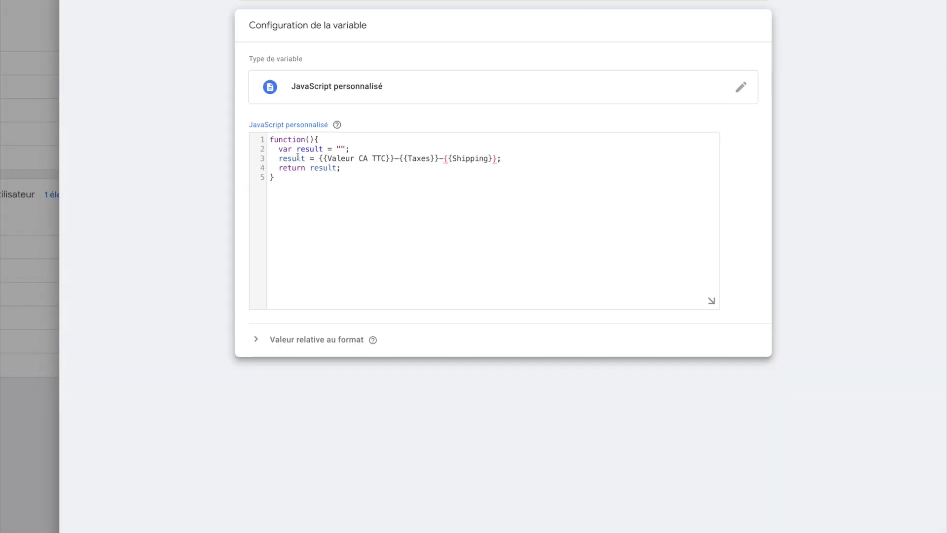
left_click(215, 159)
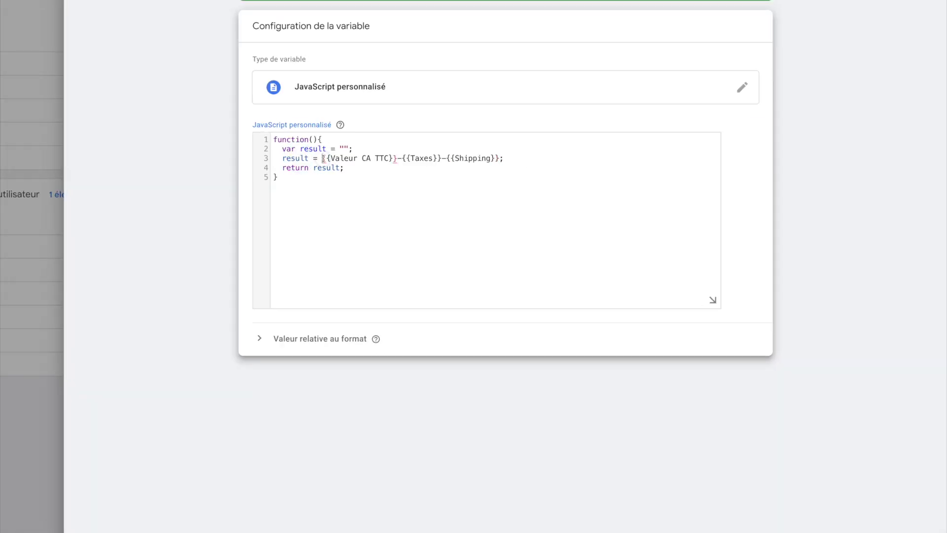
left_click_drag(323, 159, 401, 160)
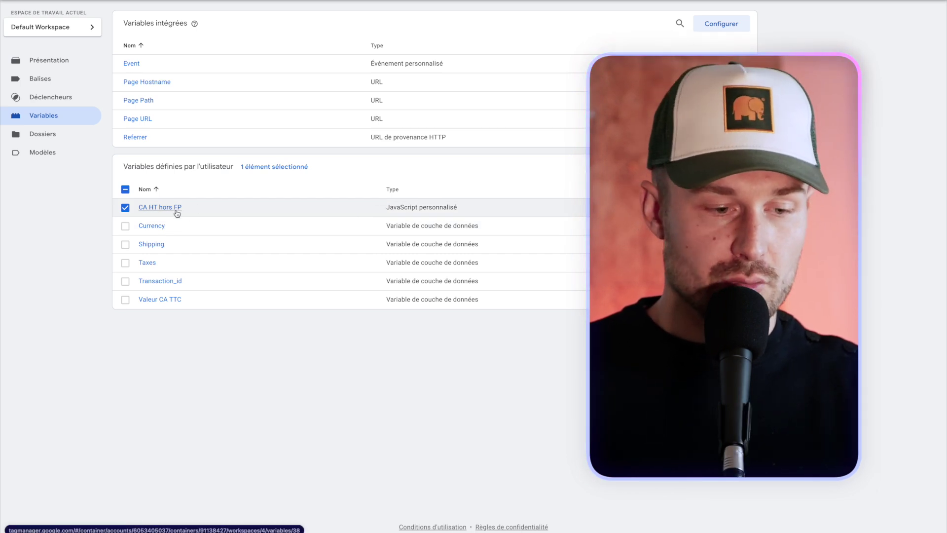
Step: Clear the variable selection, then open the CA HT hors FP variable to check its formula and close it
left_click(123, 207)
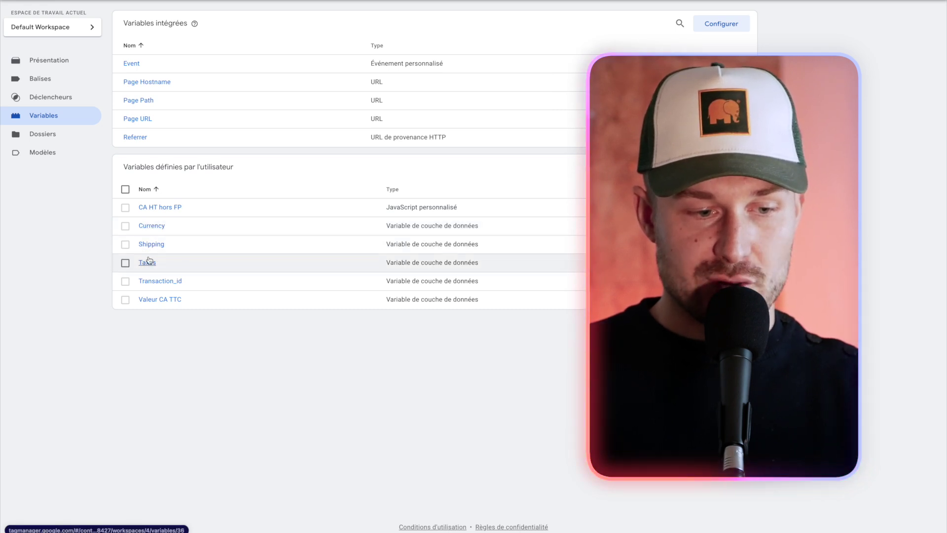
left_click(161, 207)
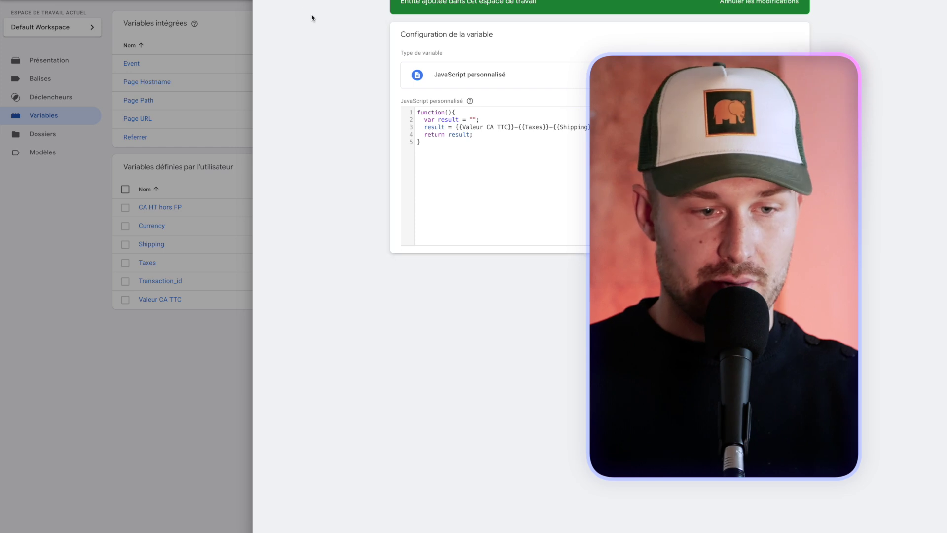
left_click(213, 91)
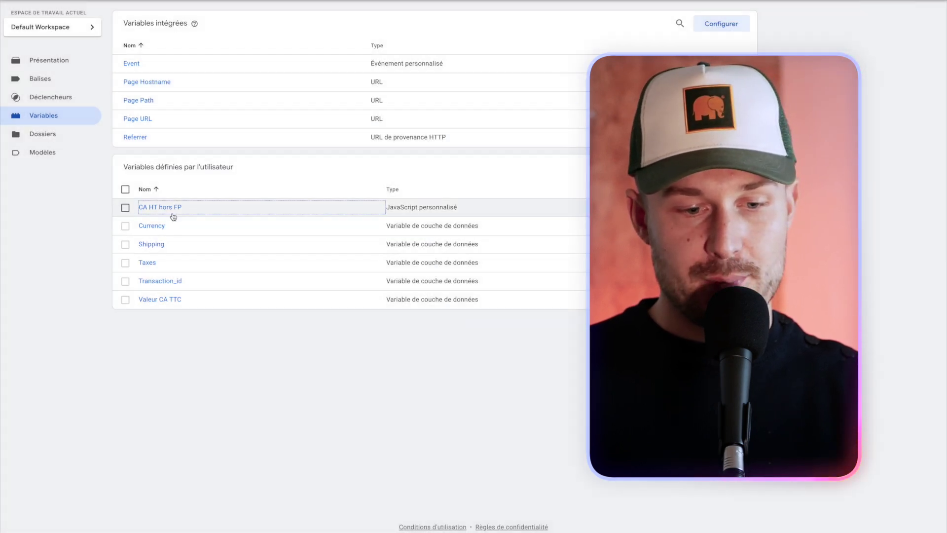
Step: Open the Google Ads - Achat CA HT Hors FP tag for editing and set its conversion value to {{CA HT hors FP}}
left_click(54, 82)
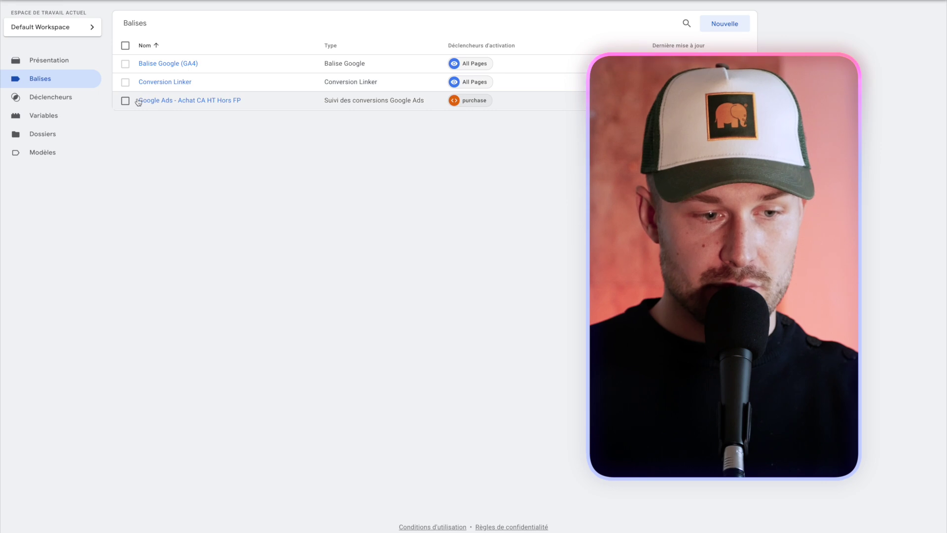
left_click(182, 100)
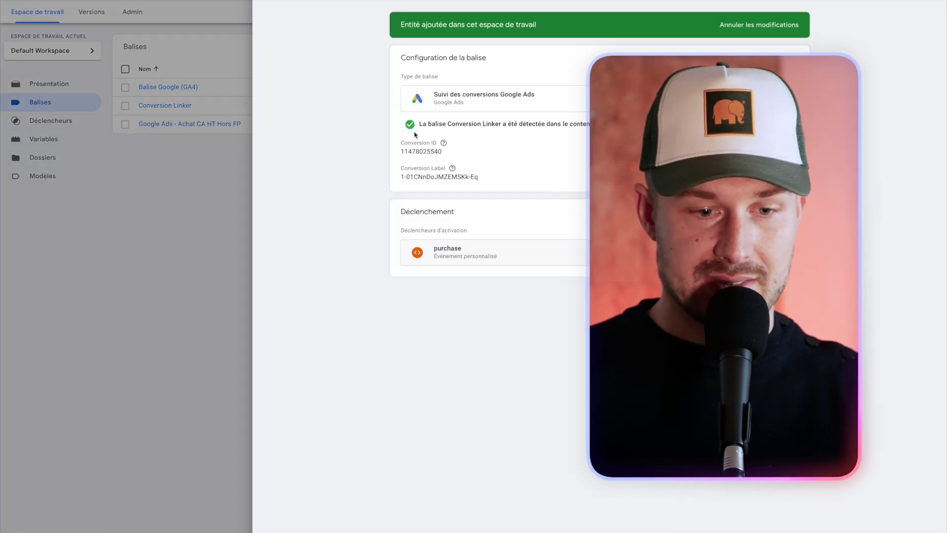
left_click(489, 163)
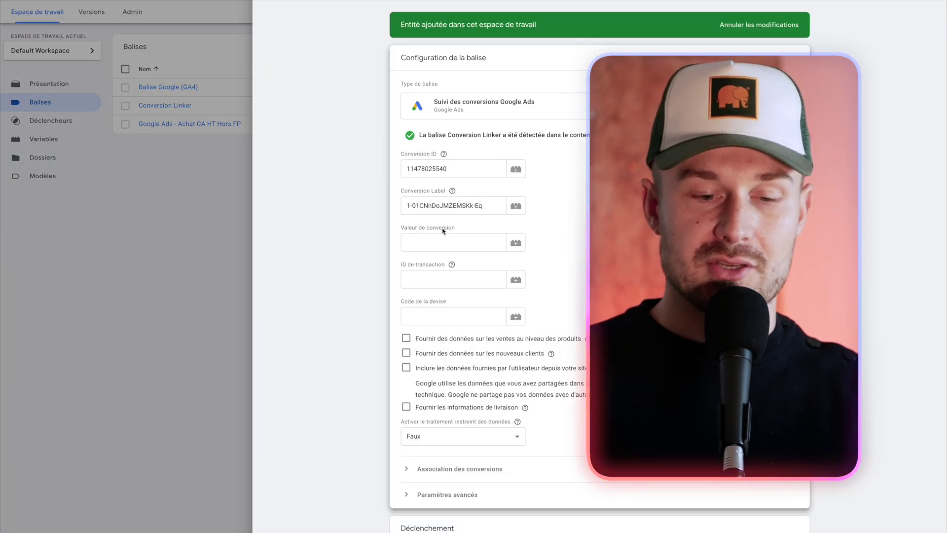
left_click(514, 244)
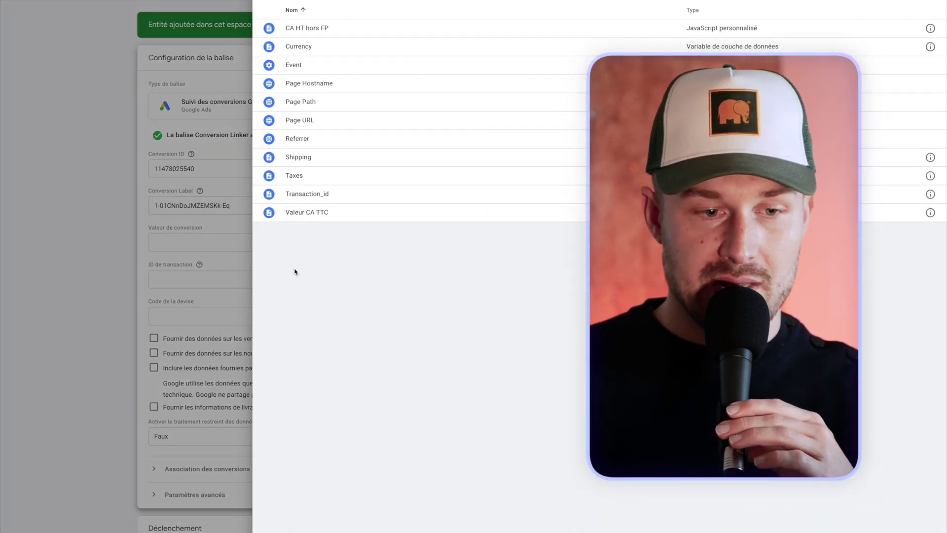
left_click(305, 28)
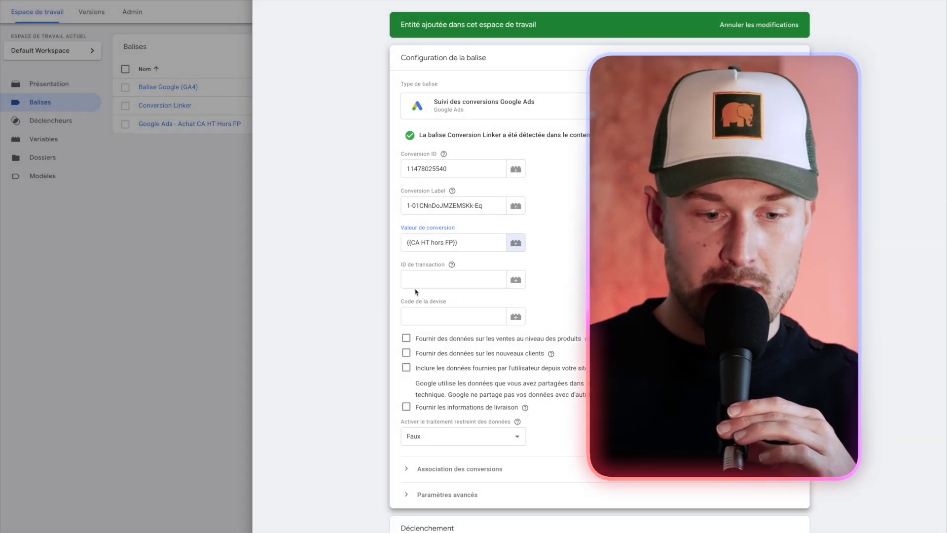
Step: Set the tag's transaction ID to {{Transaction_id}} and start a variable reference with {{ for the currency code
left_click(424, 284)
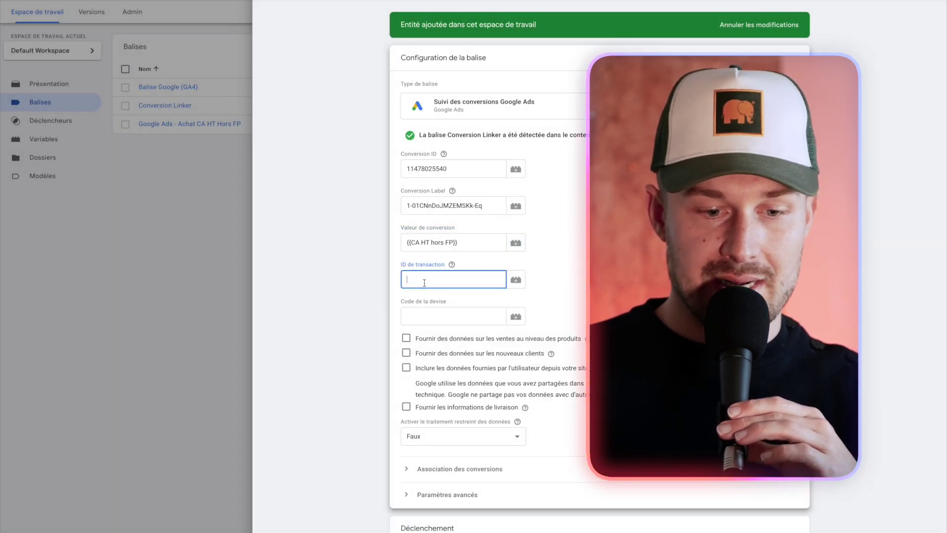
left_click(514, 282)
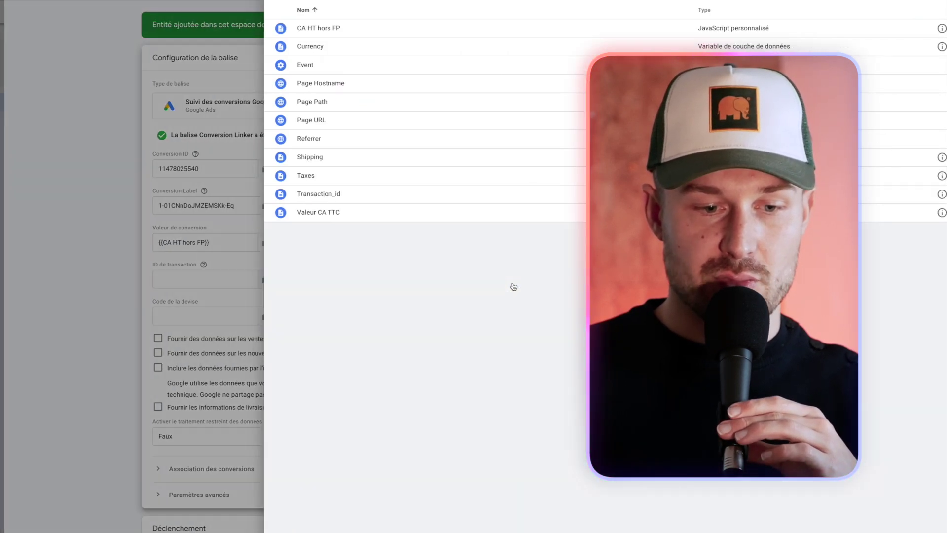
left_click(321, 197)
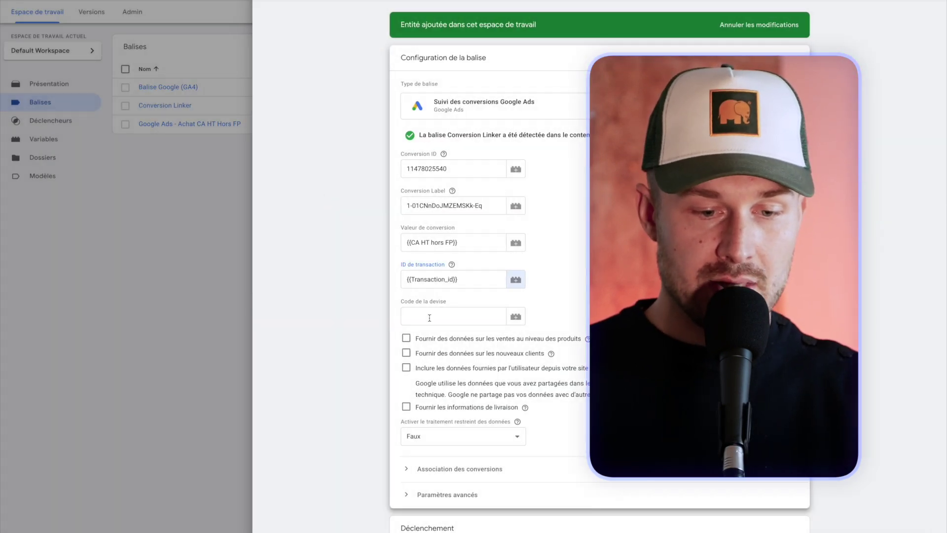
left_click(425, 315)
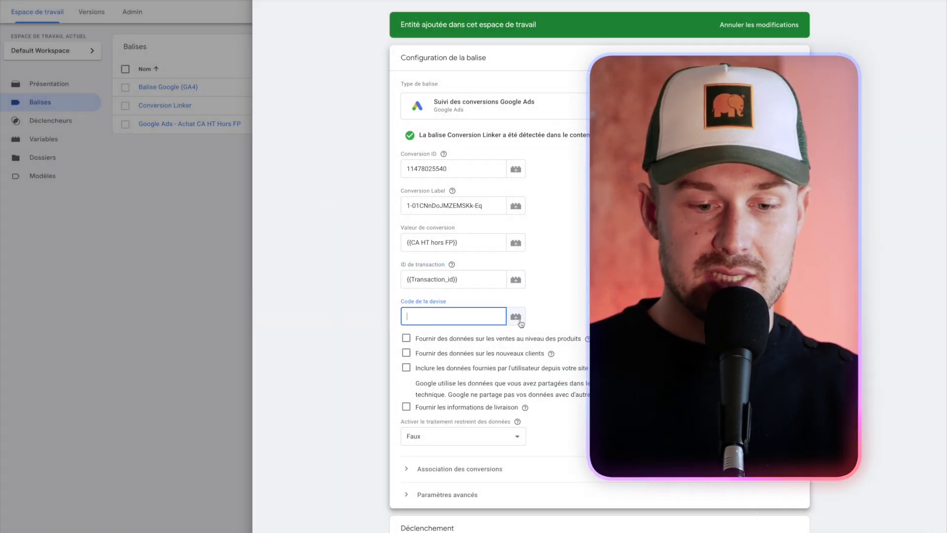
type("{{")
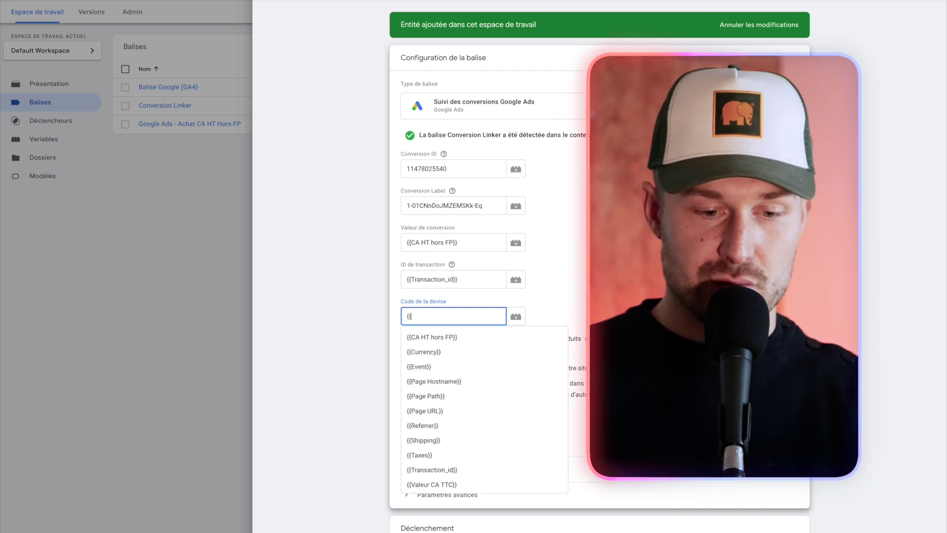
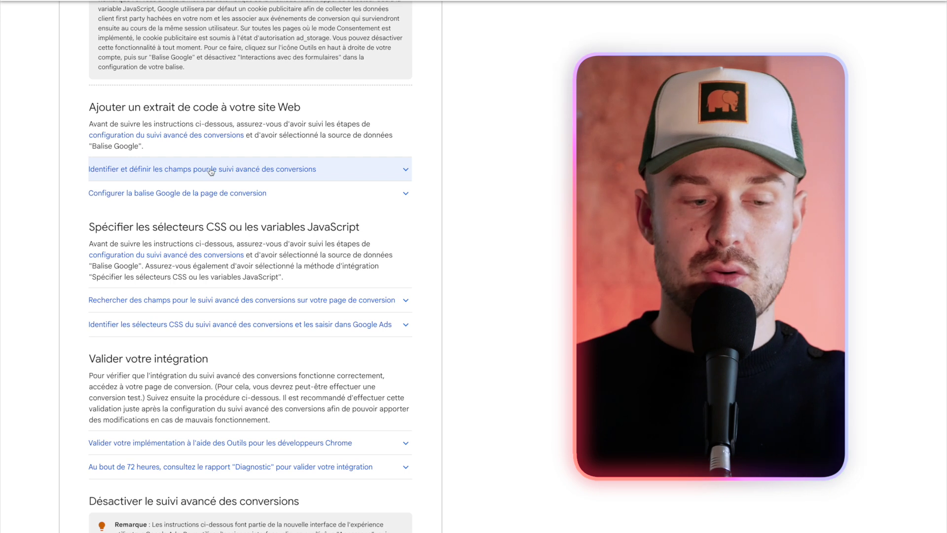
Step: Expand the help section on identifying and defining enhanced conversion fields, and examine the customer data key names in its table
left_click(210, 169)
scroll(211, 169, "down", 5)
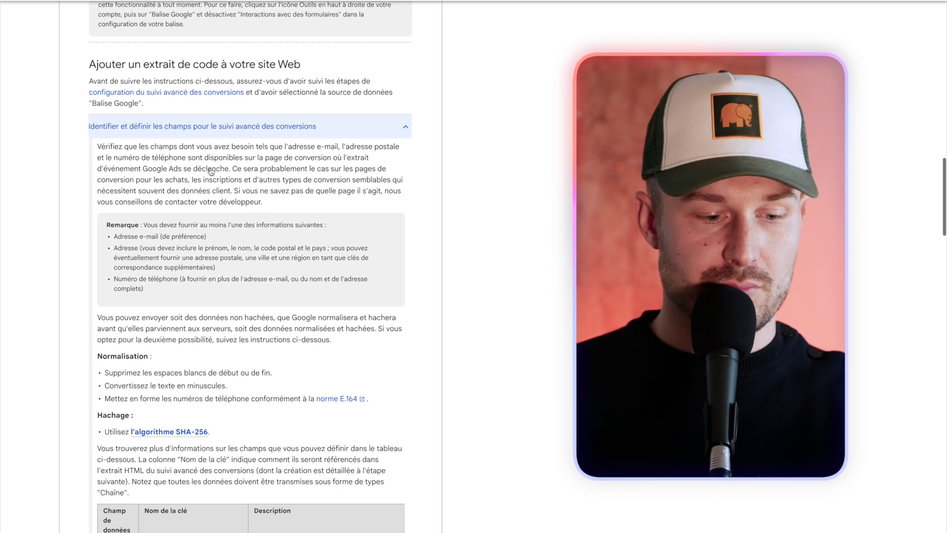
scroll(210, 170, "down", 5)
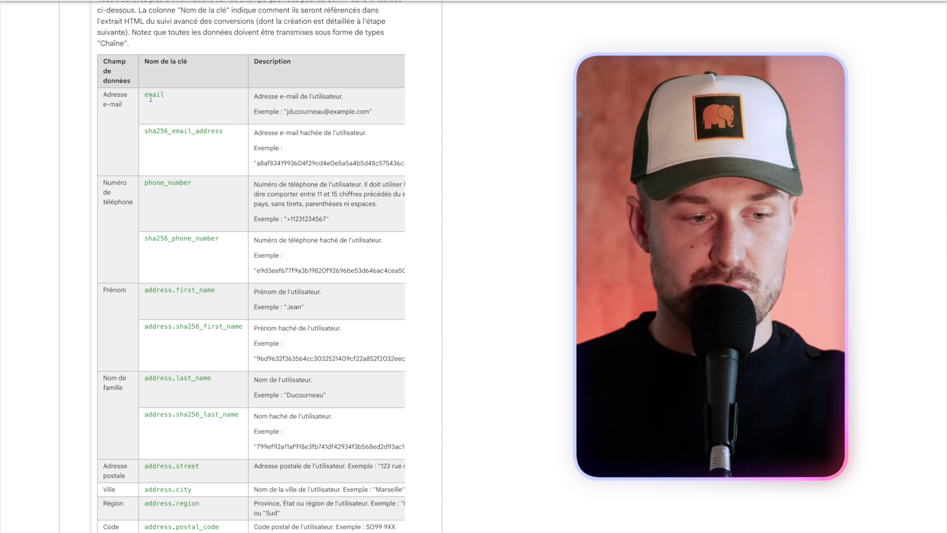
left_click_drag(156, 291, 212, 291)
scroll(192, 276, "down", 3)
left_click(182, 234)
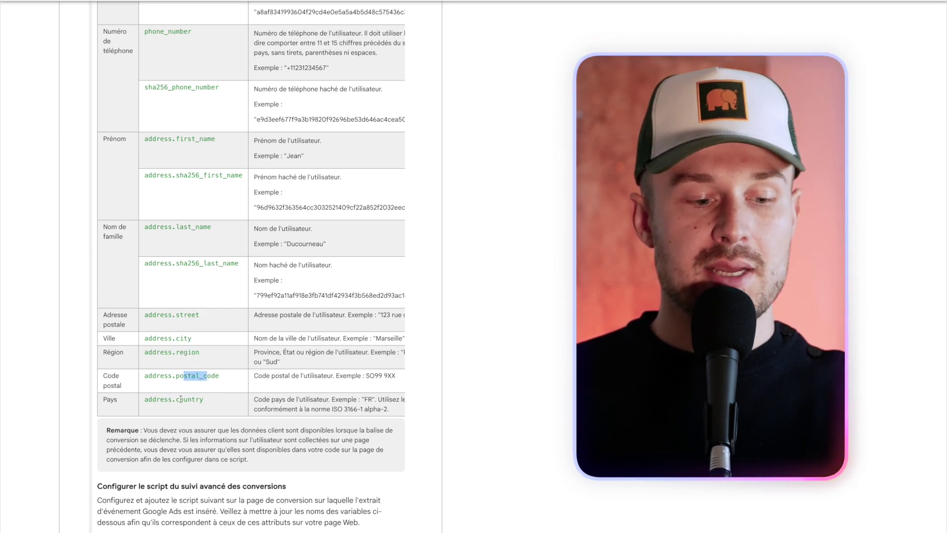
scroll(215, 402, "down", 1)
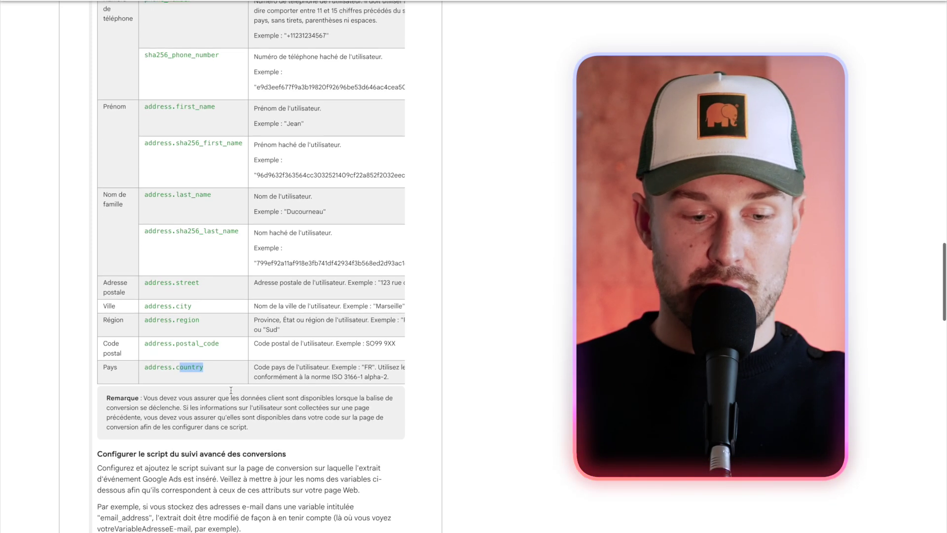
double_click(367, 367)
Step: Examine the sample gtag user_data script for enhanced conversions in the help article, highlighting the full code block
scroll(366, 367, "down", 9)
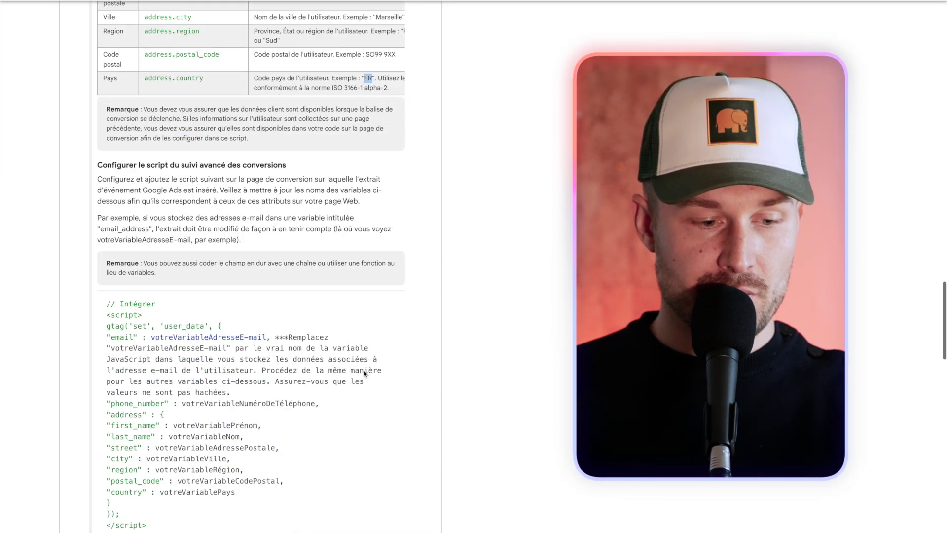
scroll(365, 373, "down", 9)
scroll(178, 122, "up", 2)
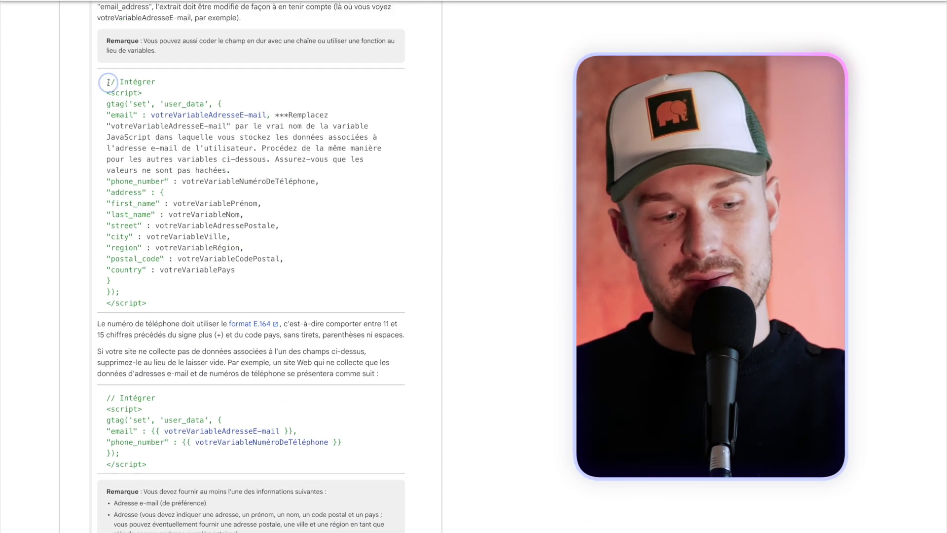
left_click_drag(108, 82, 160, 301)
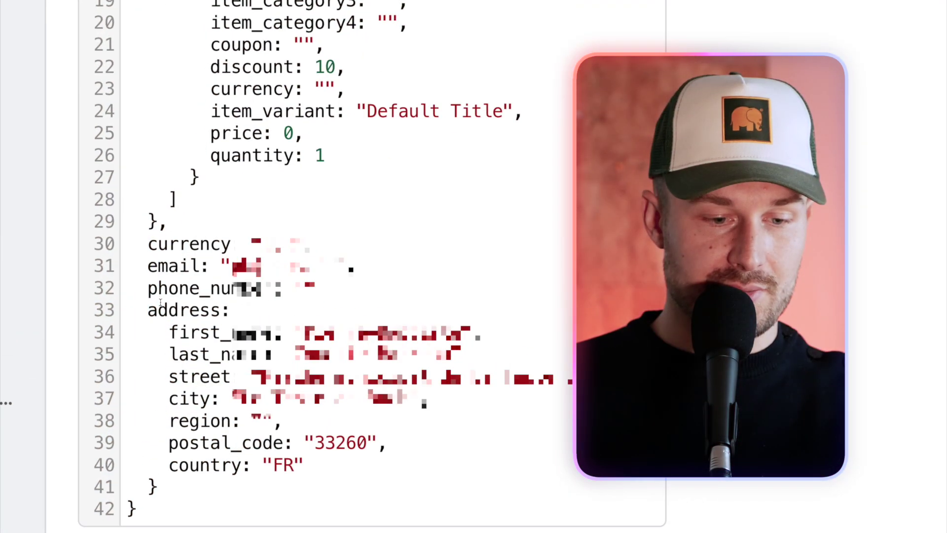
Step: Examine the email, phone number and address keys in the event's data layer code, comparing them with the enhanced conversion fields
scroll(160, 302, "down", 2)
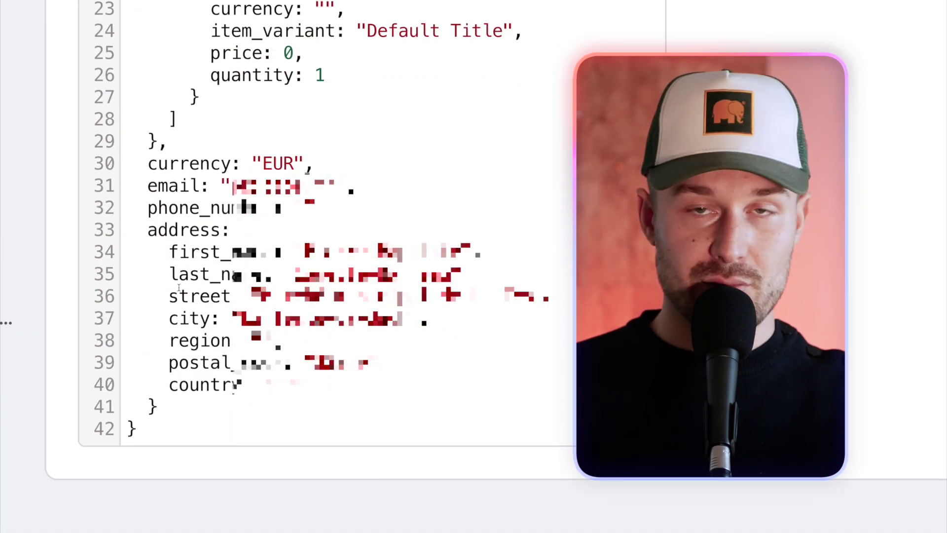
left_click_drag(149, 185, 208, 207)
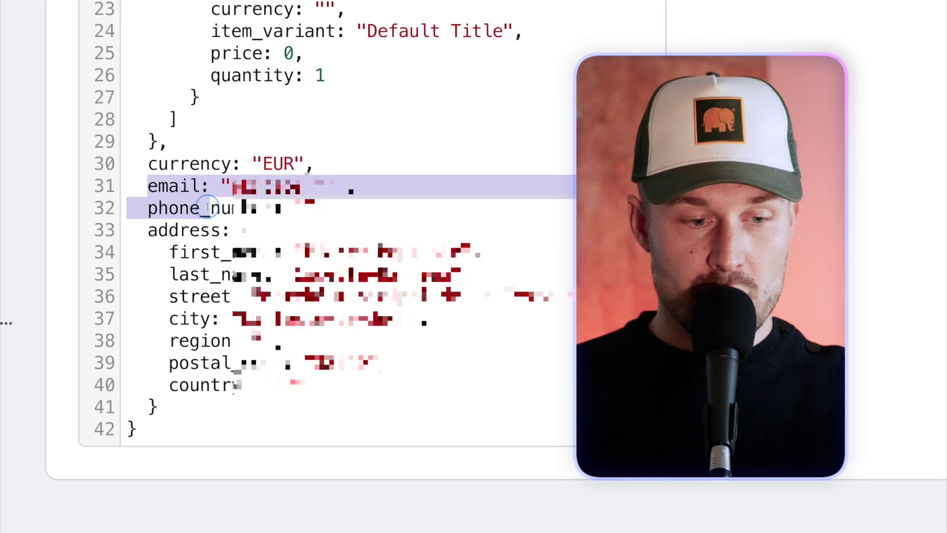
left_click_drag(263, 218, 326, 390)
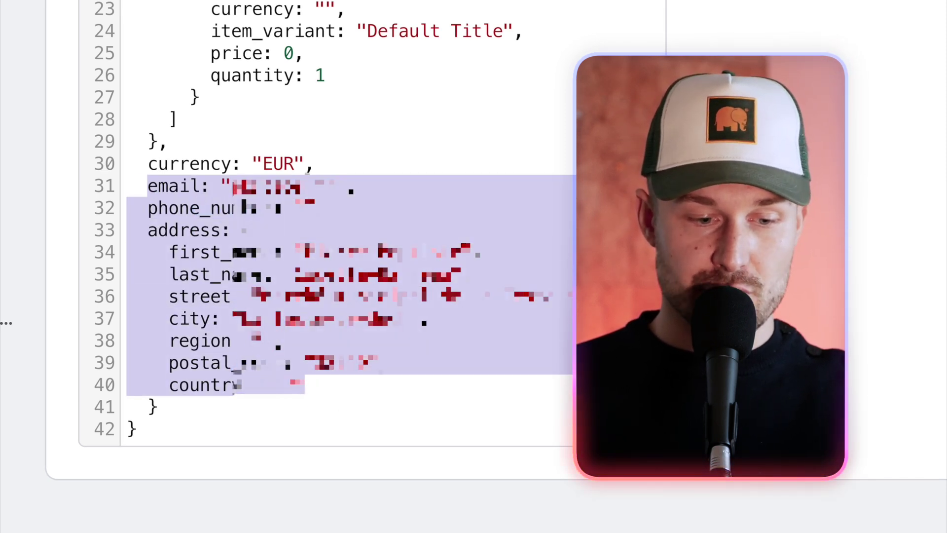
left_click(254, 318)
double_click(274, 341)
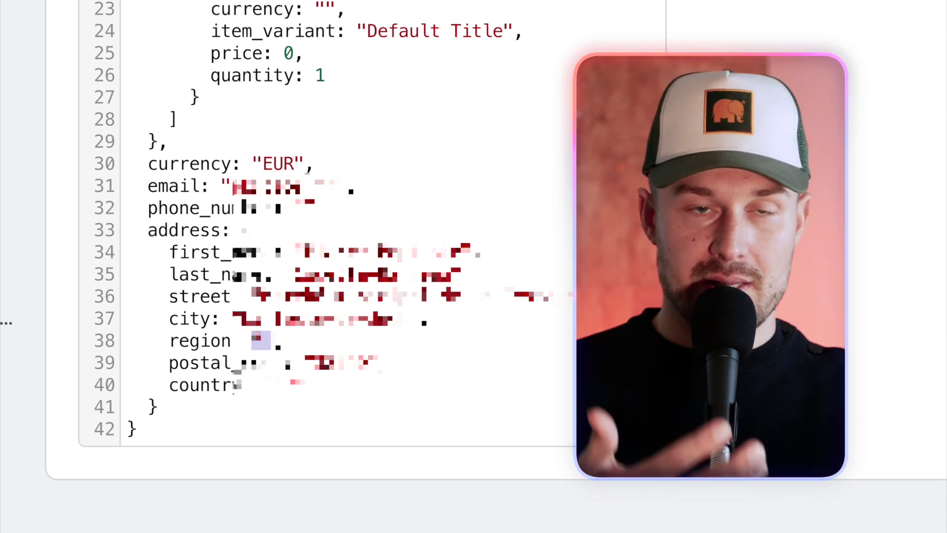
left_click_drag(130, 296, 129, 362)
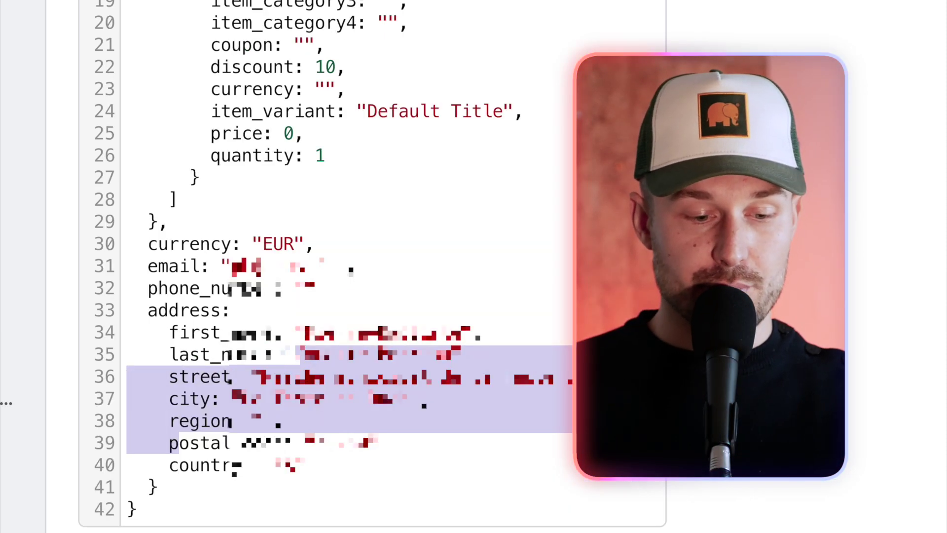
left_click(222, 383)
double_click(222, 461)
left_click(286, 452)
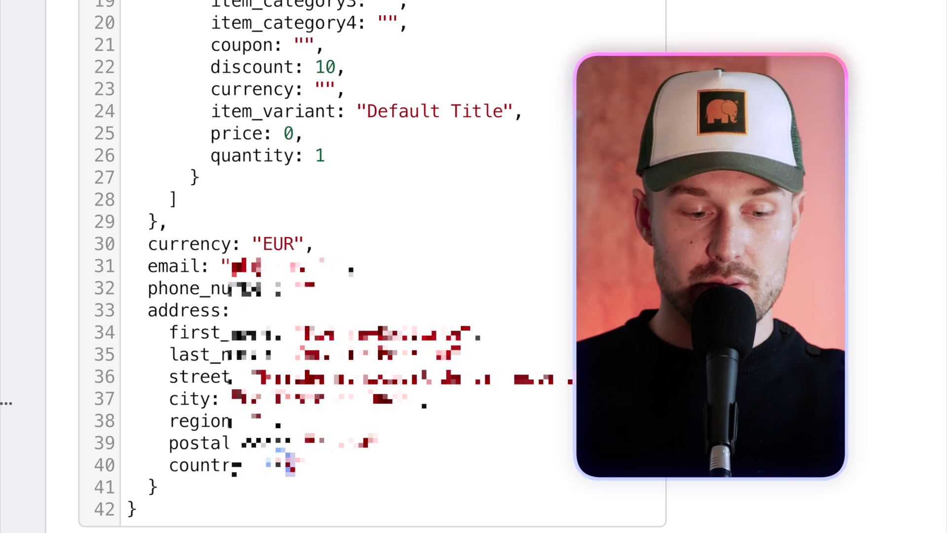
left_click_drag(163, 495, 159, 249)
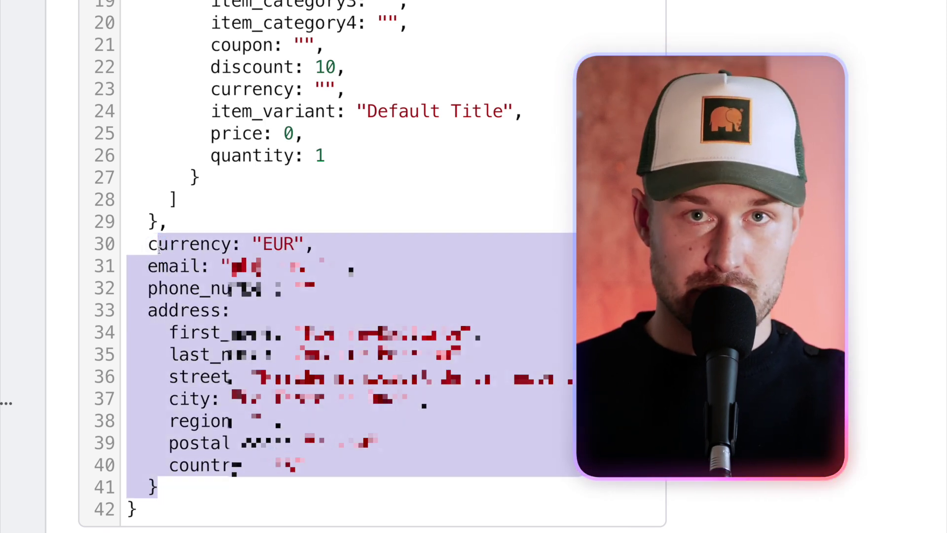
Step: Start a new variable named email and set its type to Variable de couche de données
scroll(159, 249, "down", 1)
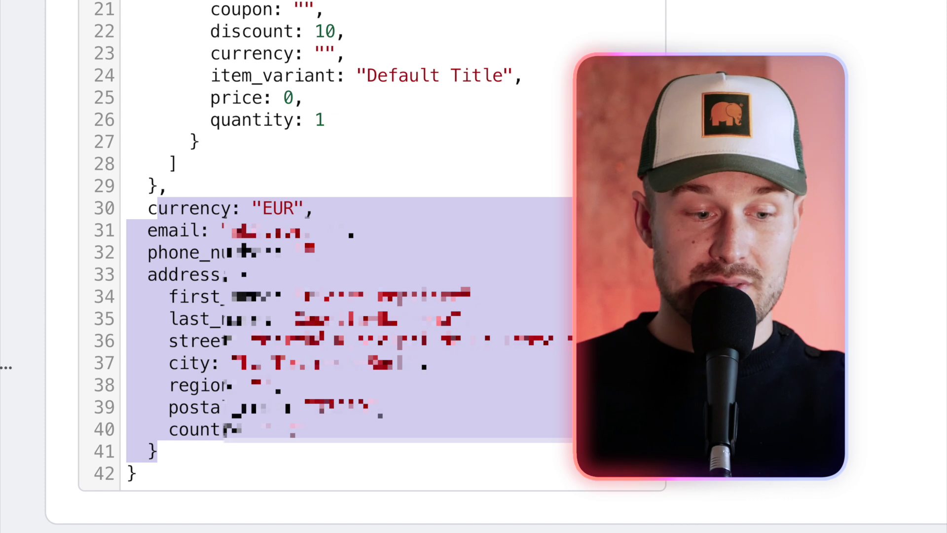
left_click(158, 249)
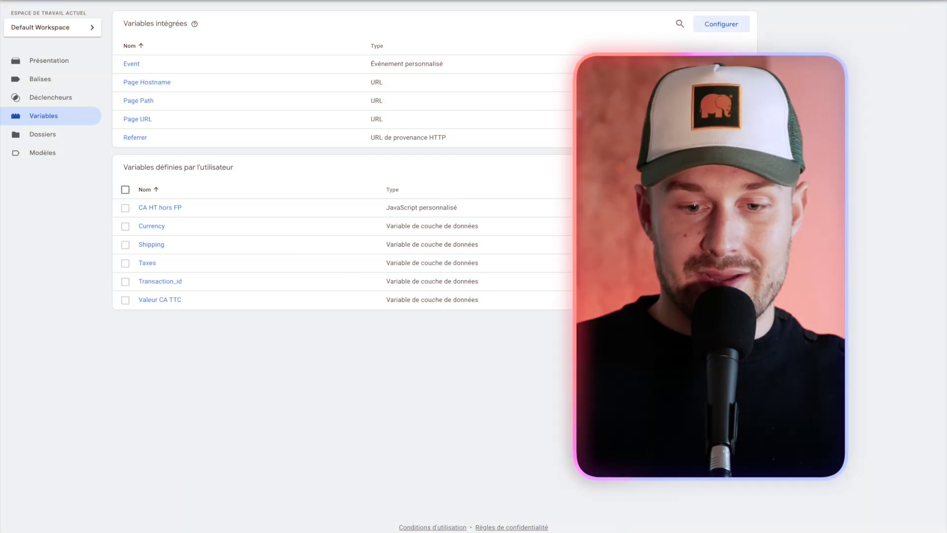
left_click(729, 167)
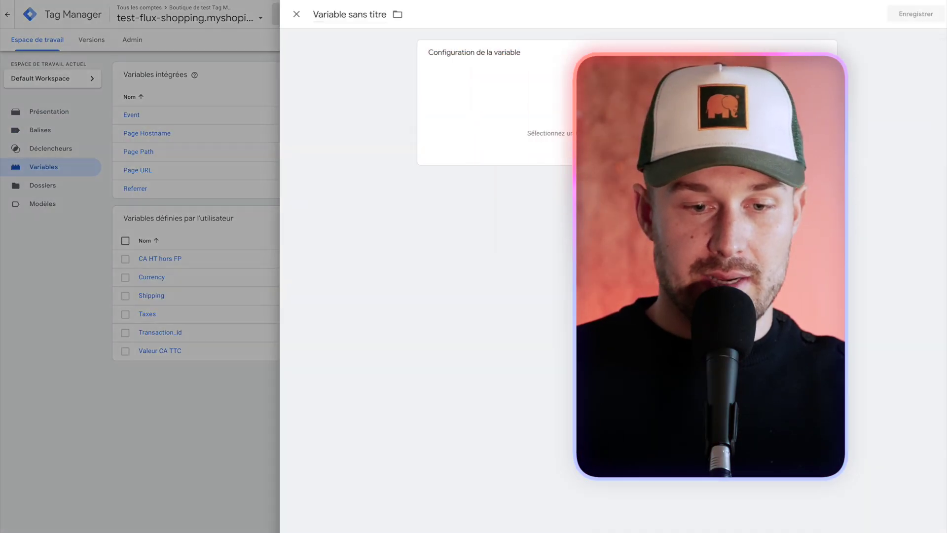
left_click(311, 13)
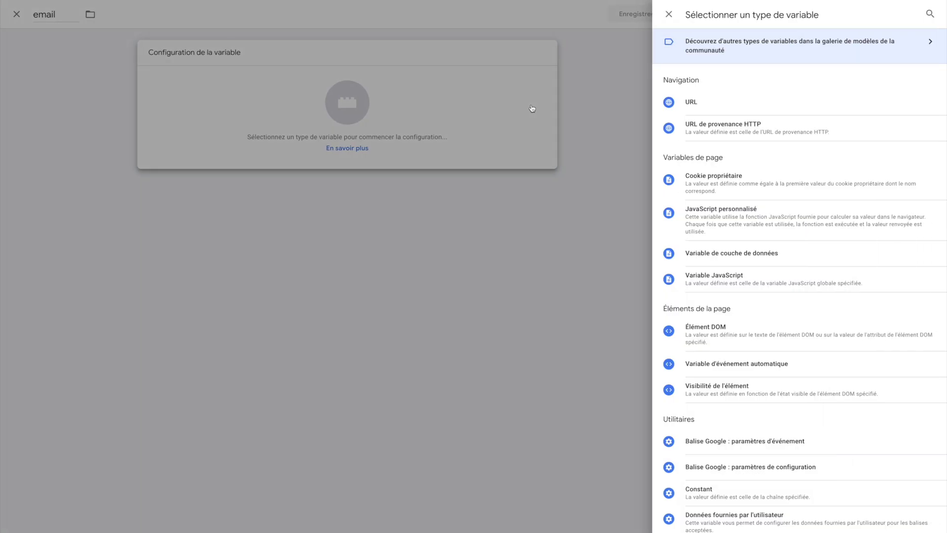
left_click(716, 252)
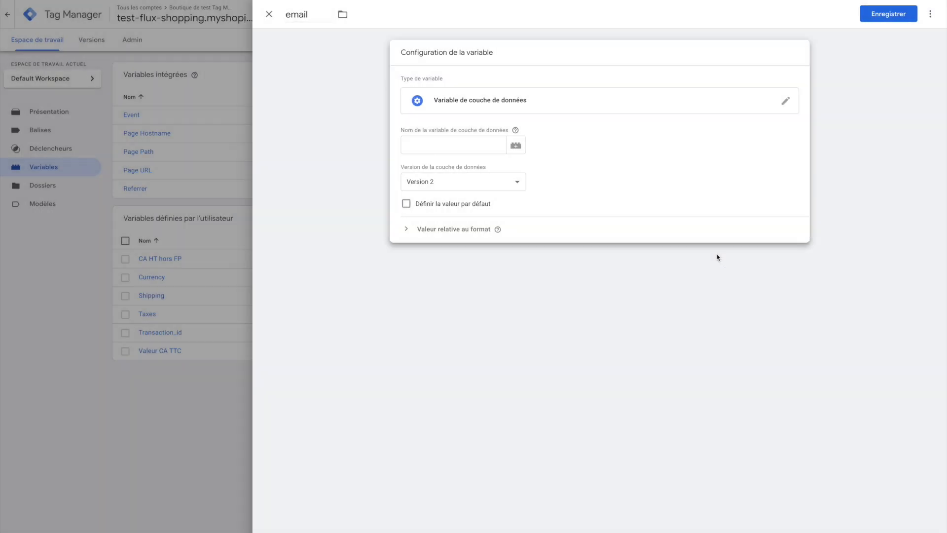
Step: Check how the email key sits relative to the ecommerce block in the purchase event's data layer code, and save the email variable
key("super+Tab")
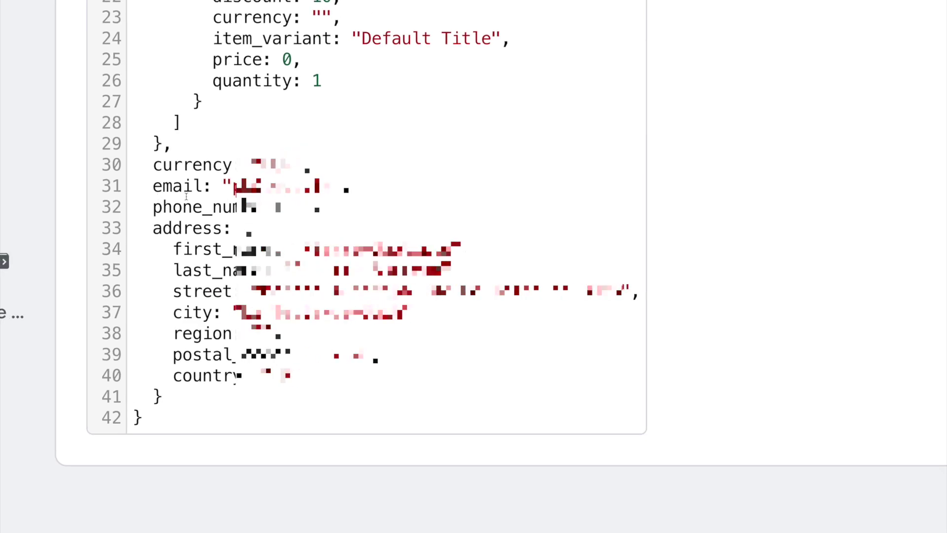
scroll(151, 182, "up", 10)
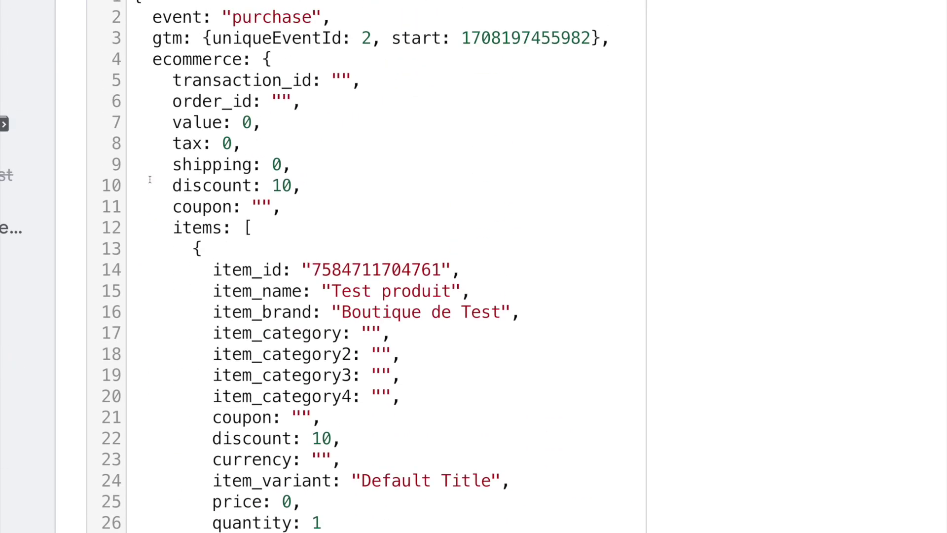
left_click_drag(159, 91, 182, 442)
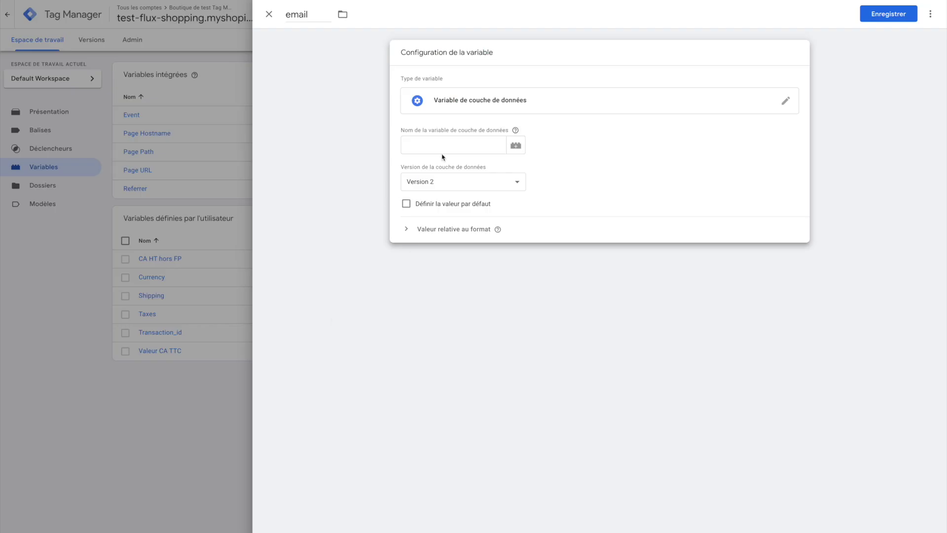
left_click(889, 13)
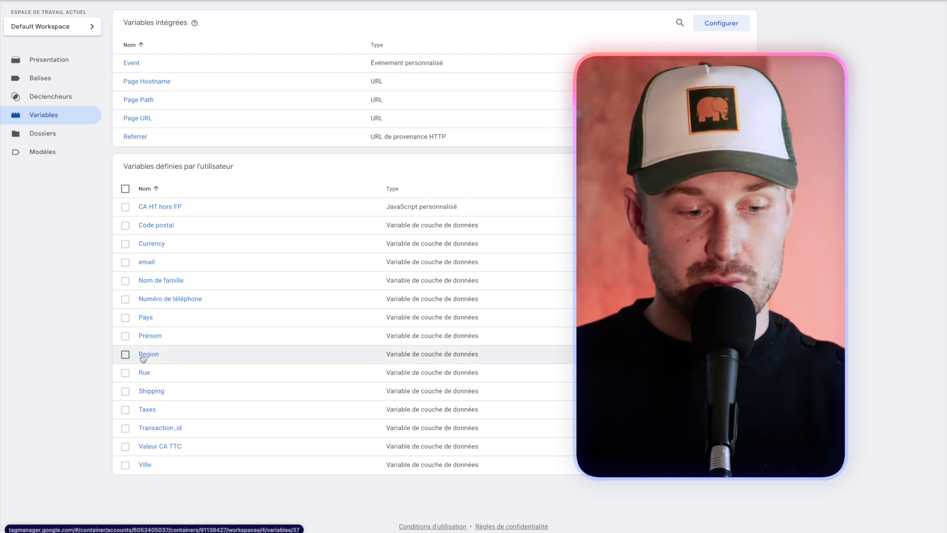
Step: Mark the email, phone, name and address variables in the user-defined list, and clear the selection
left_click(126, 336)
left_click(127, 318)
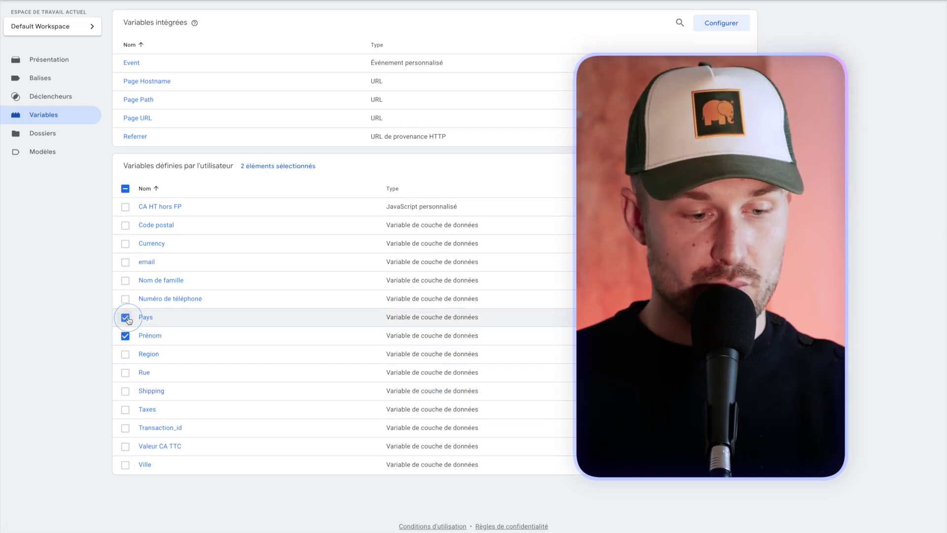
left_click(125, 299)
left_click(125, 281)
left_click(125, 262)
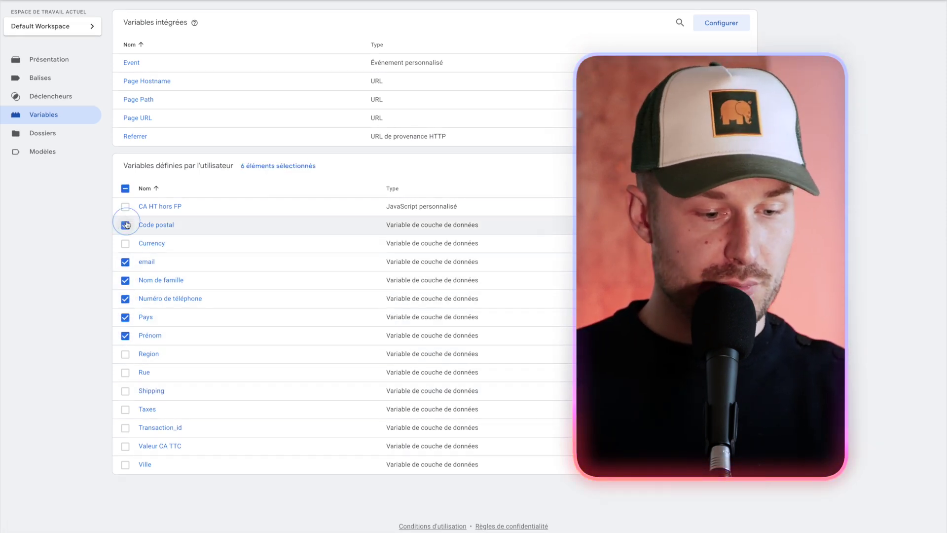
left_click(125, 354)
left_click(124, 372)
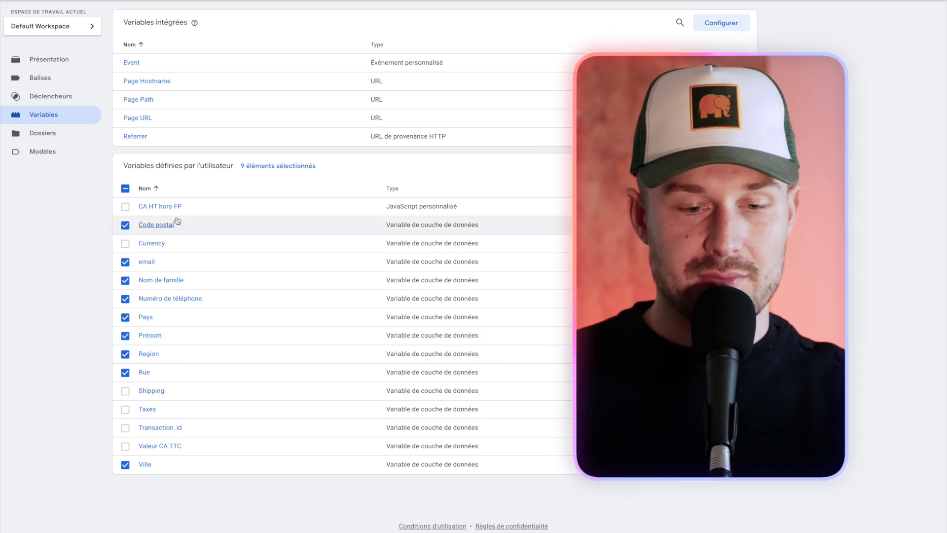
left_click(126, 189)
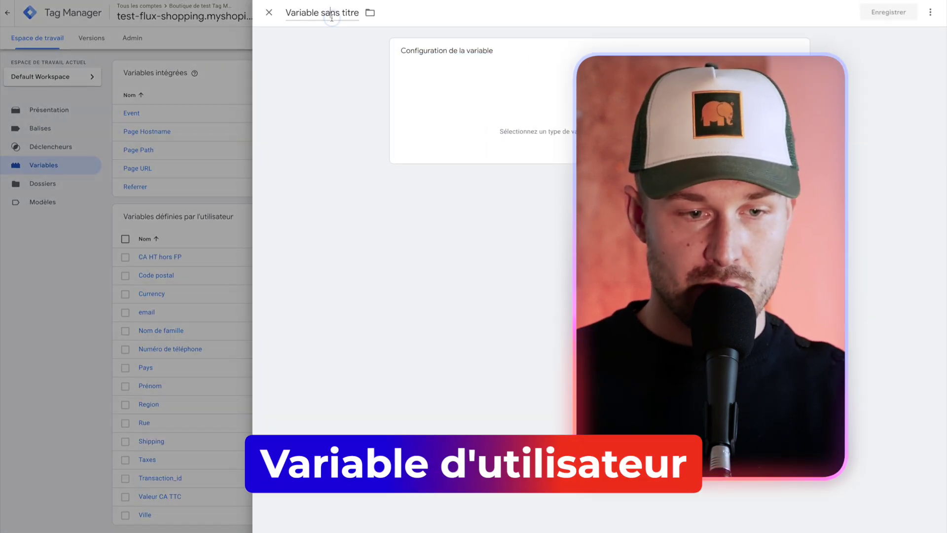
Step: Name a new variable Utilisateur - Suivi Avancé des Conversions and set its type to Données fournies par l'utilisateur
left_click(332, 18)
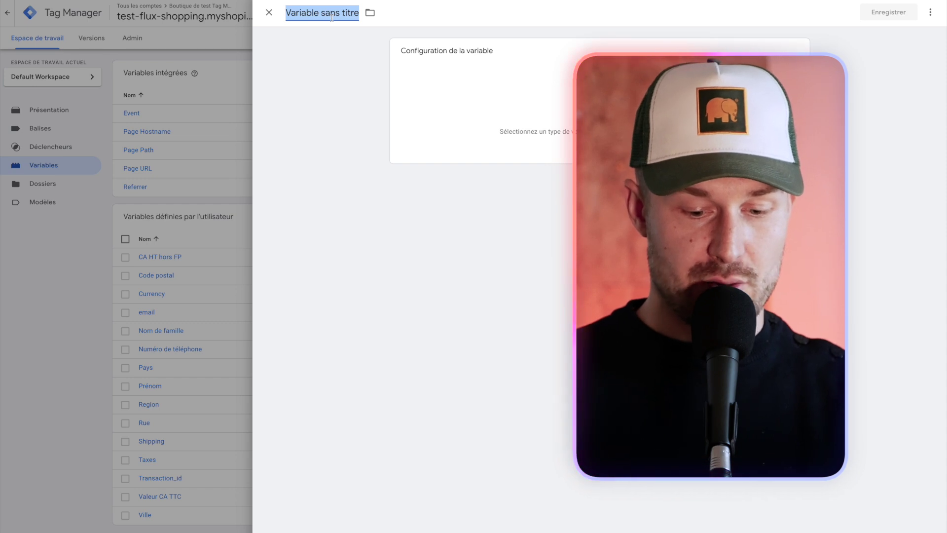
type("Utilisateur -")
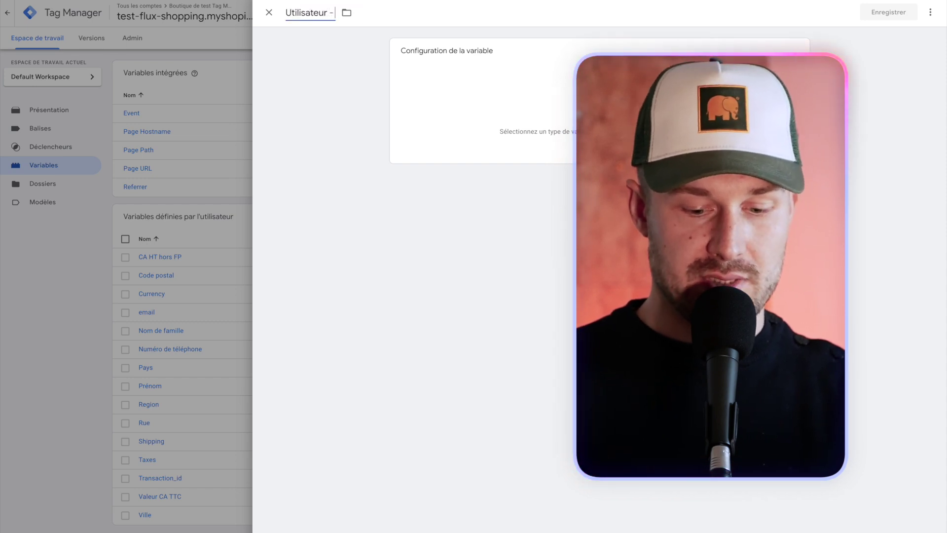
type(" Suivi Avancé des Conversions")
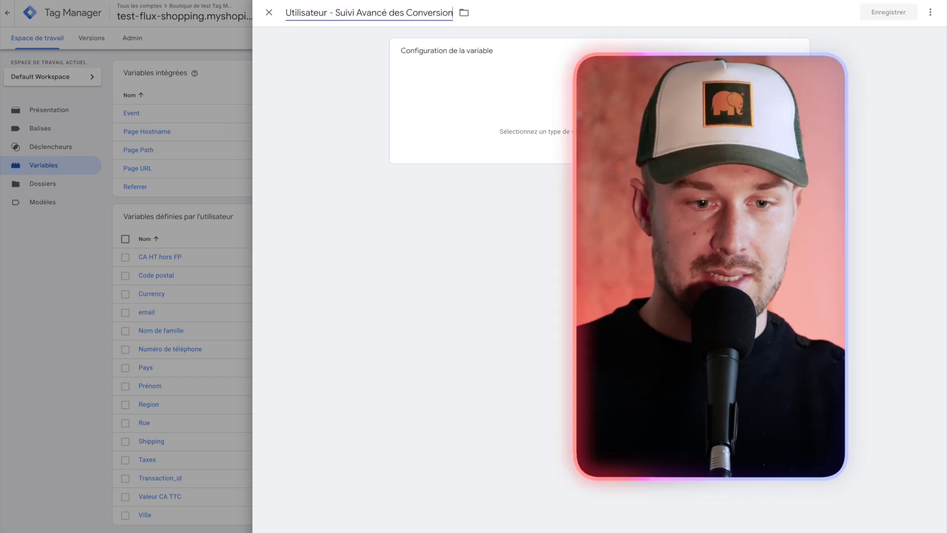
left_click(446, 97)
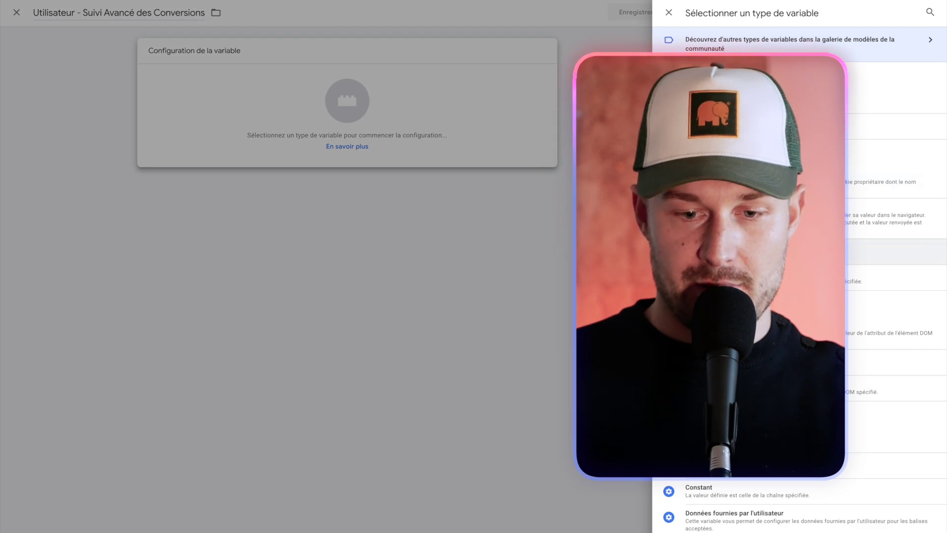
scroll(705, 312, "down", 4)
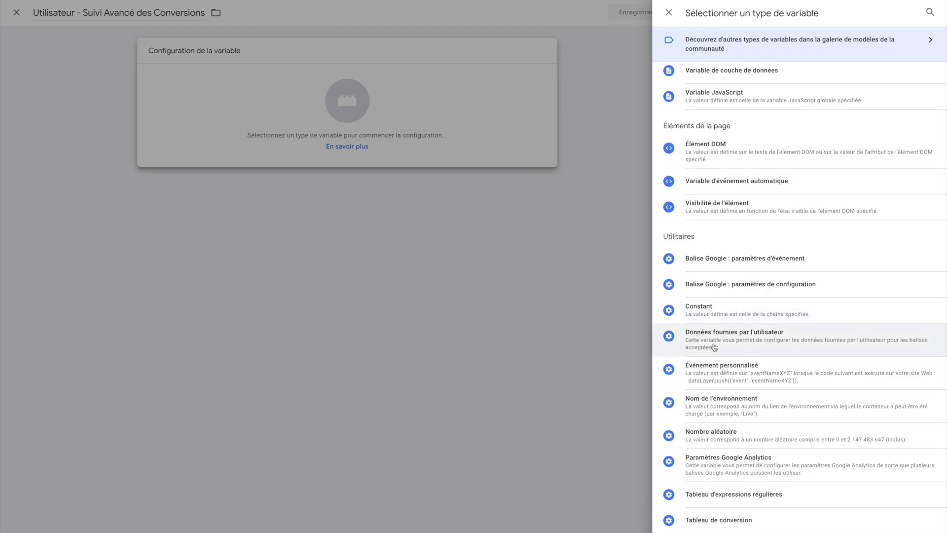
left_click(714, 348)
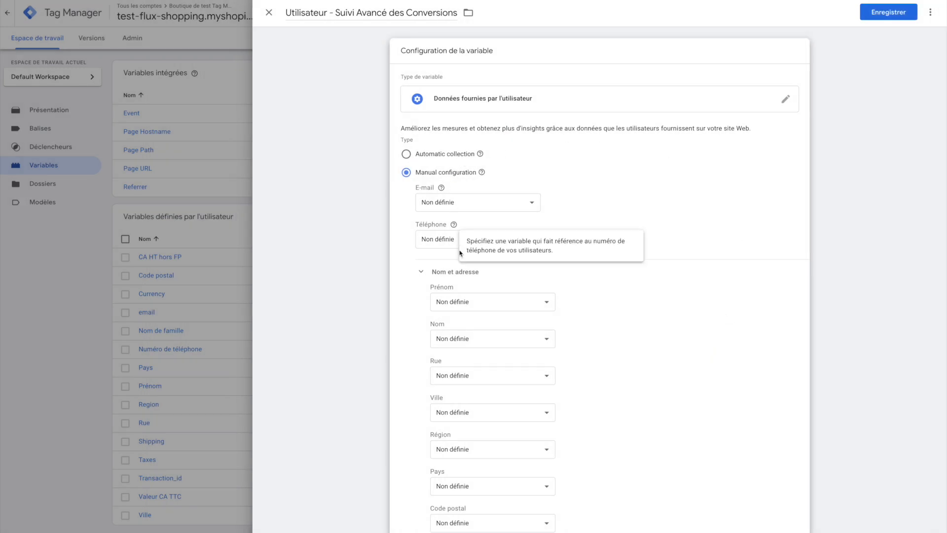
Step: Map the manual configuration's email, phone, name and address fields to their matching variables, such as {{email}} and {{Numéro de téléphone}}, and save the variable
scroll(598, 181, "down", 1)
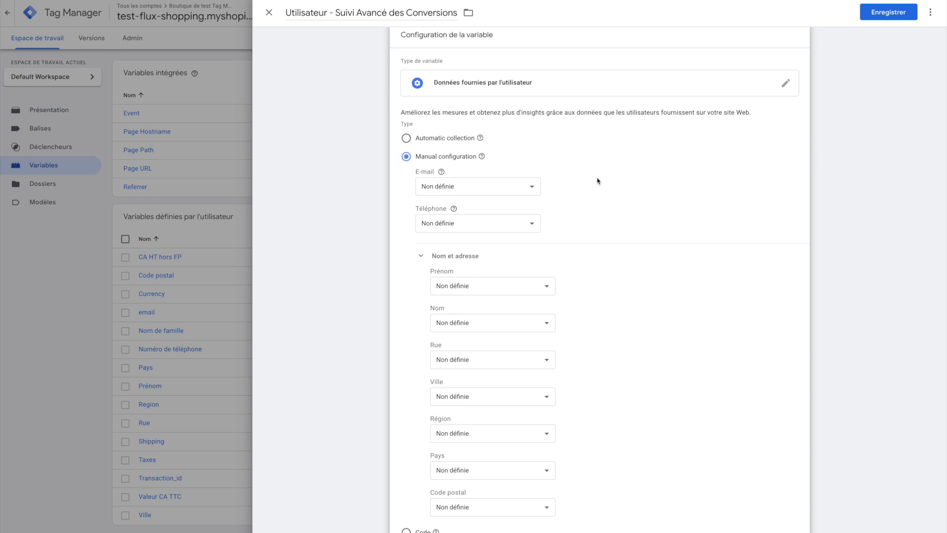
left_click(478, 186)
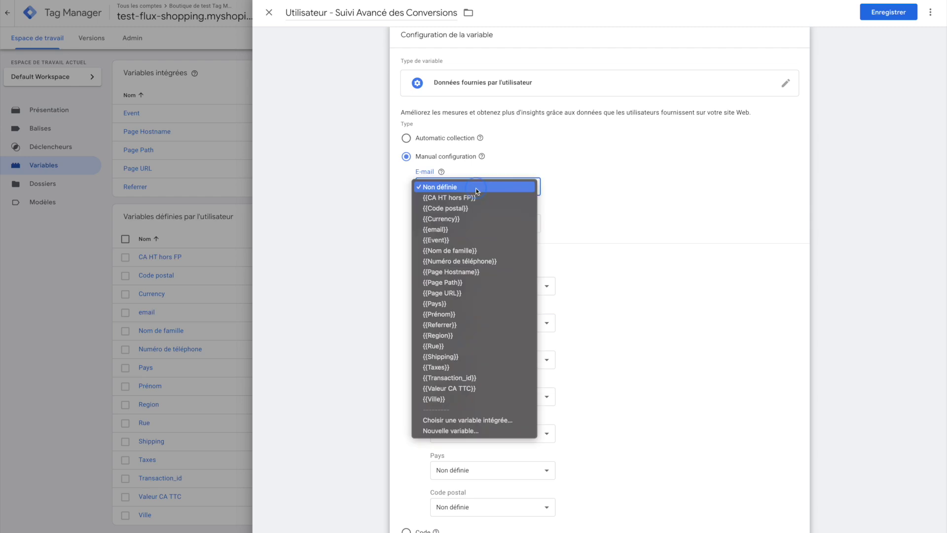
left_click(433, 230)
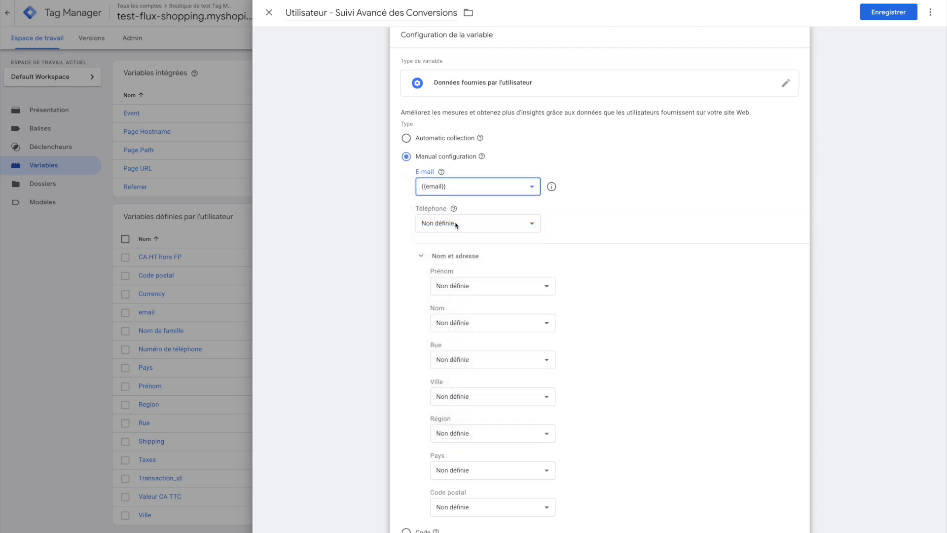
left_click(456, 224)
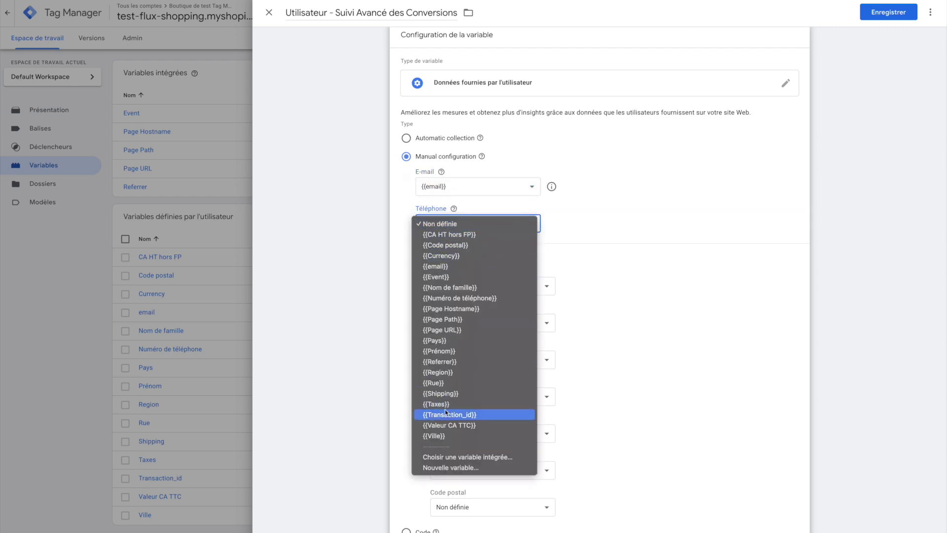
left_click(460, 298)
left_click(469, 286)
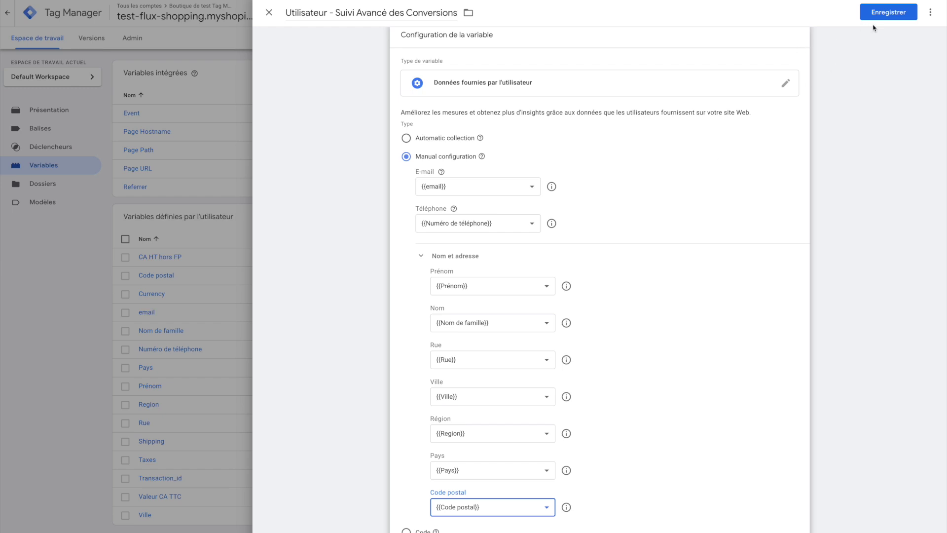
left_click(885, 12)
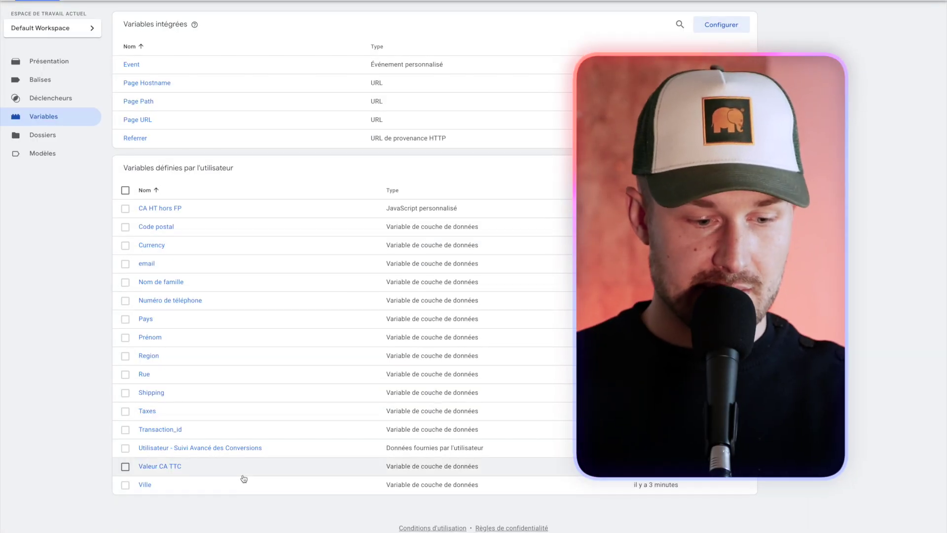
Step: Include user-provided website data in the Google Ads - Achat CA HT Hors FP tag through {{Utilisateur - Suivi Avancé des Conversions}}, and save the tag
left_click(125, 447)
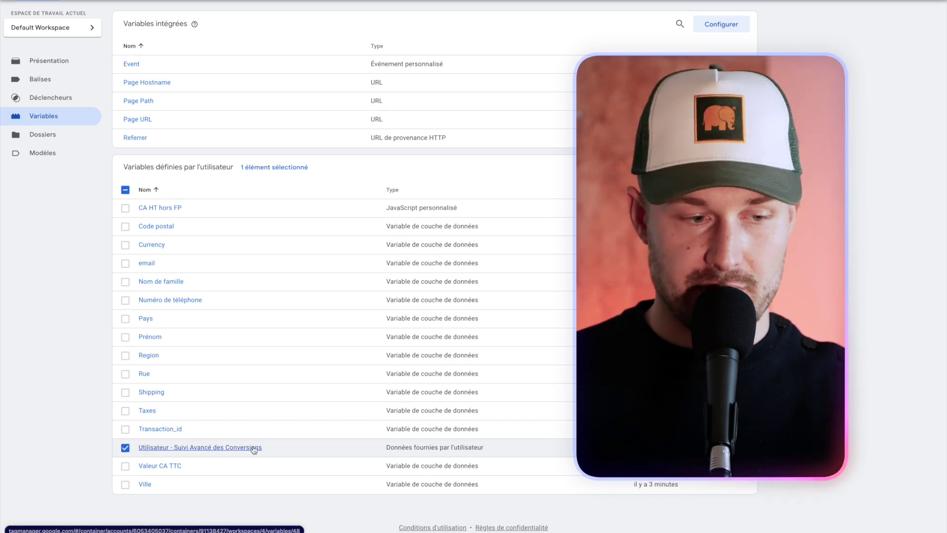
left_click(39, 79)
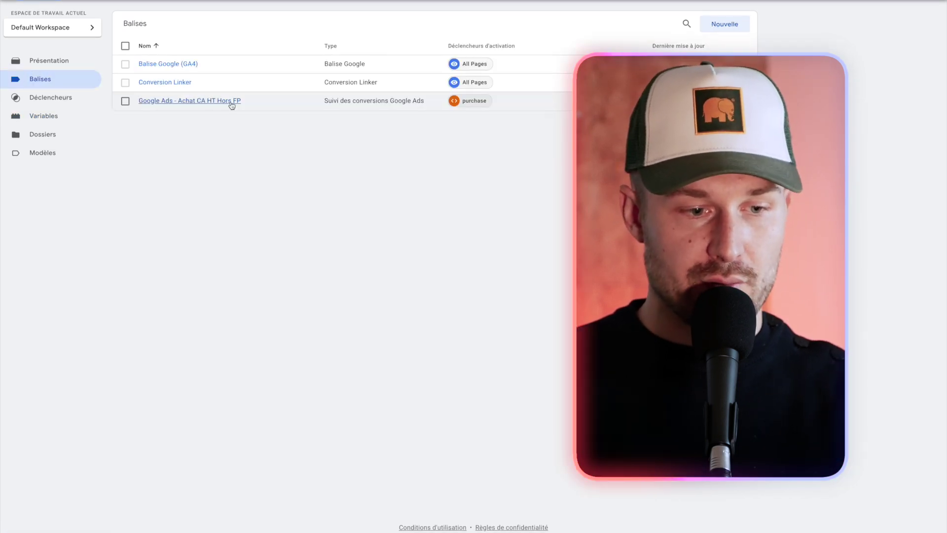
left_click(182, 101)
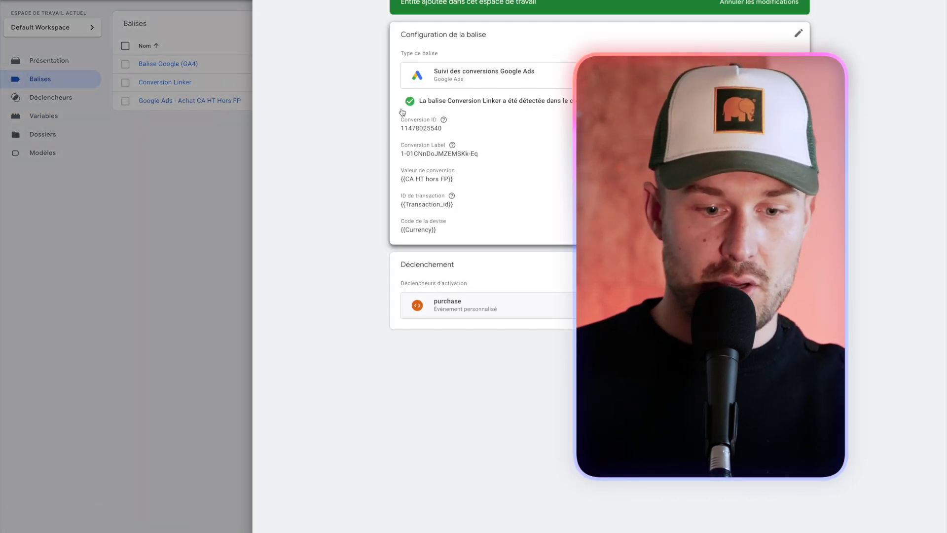
left_click(487, 148)
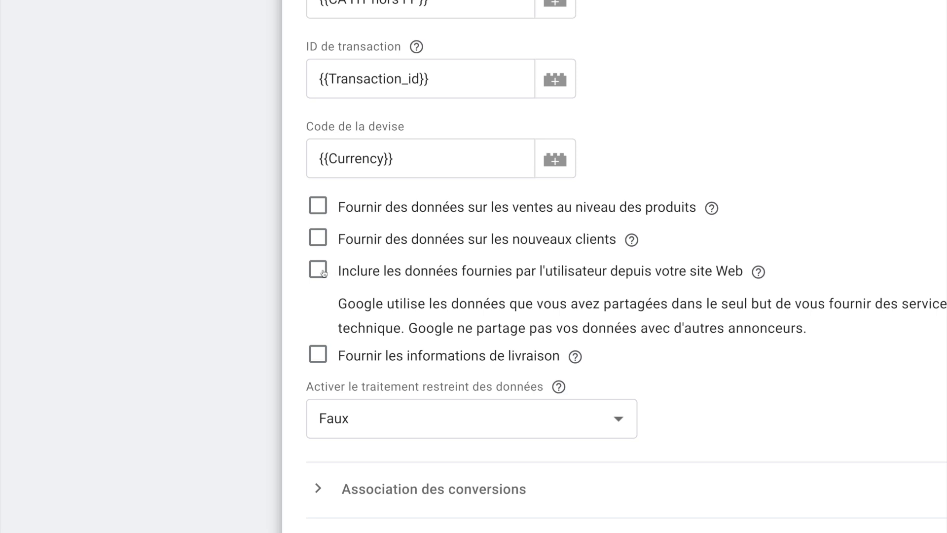
scroll(322, 273, "down", 1)
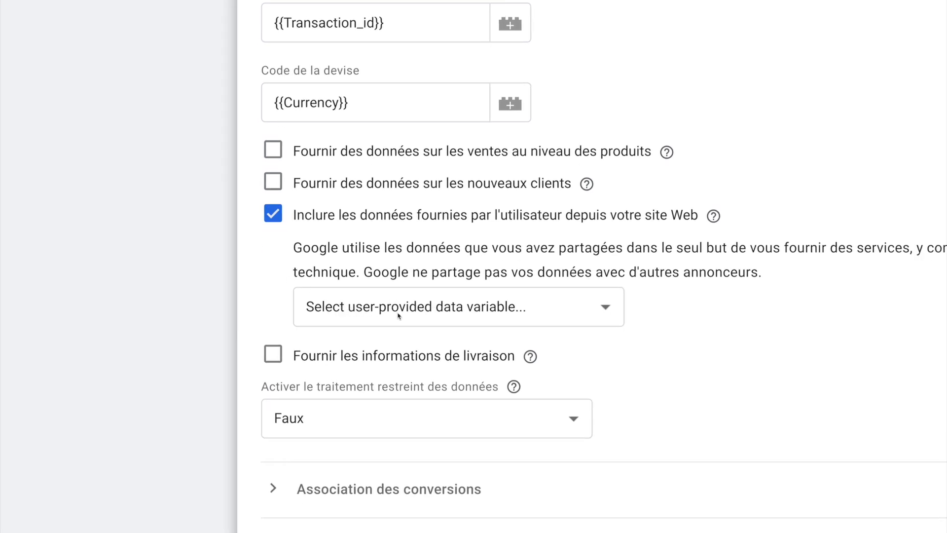
left_click(441, 316)
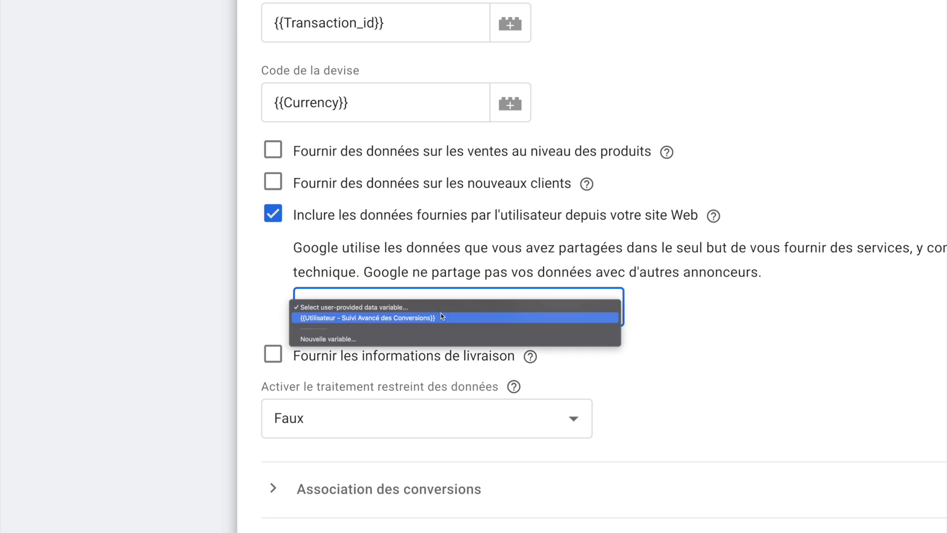
left_click(325, 318)
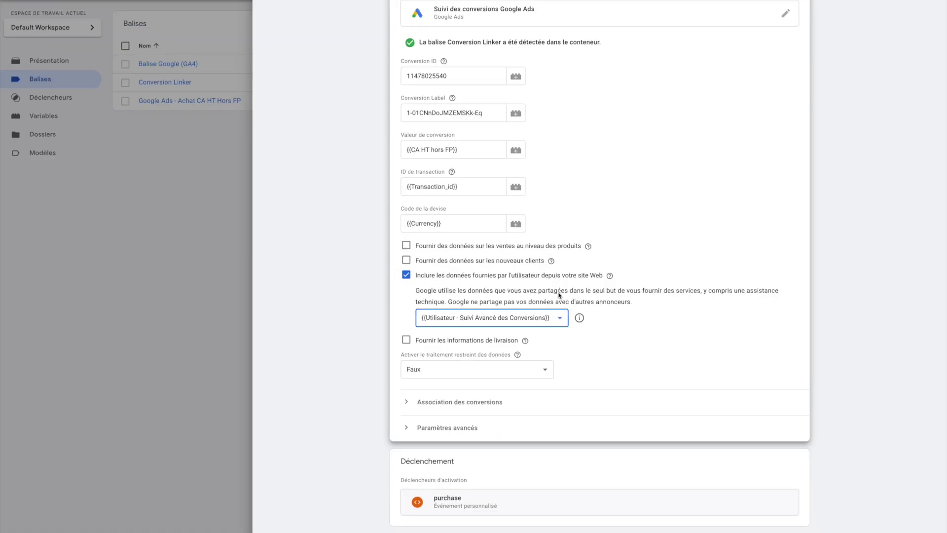
key("super+s")
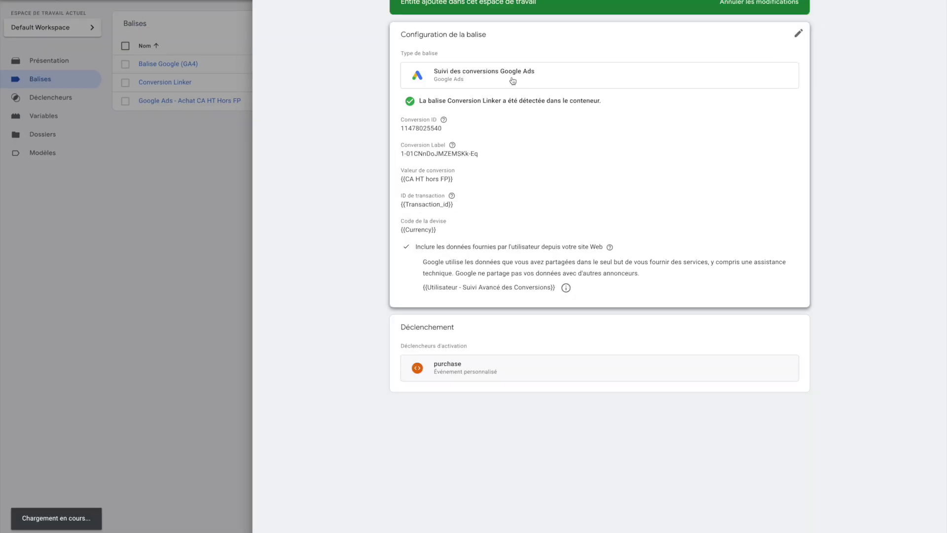
Step: Switch to the whiteboard checklist and highlight item 5, the setup of advanced conversion tracking, as done
key("alt+Tab")
key("super+Tab")
key("super+Tab")
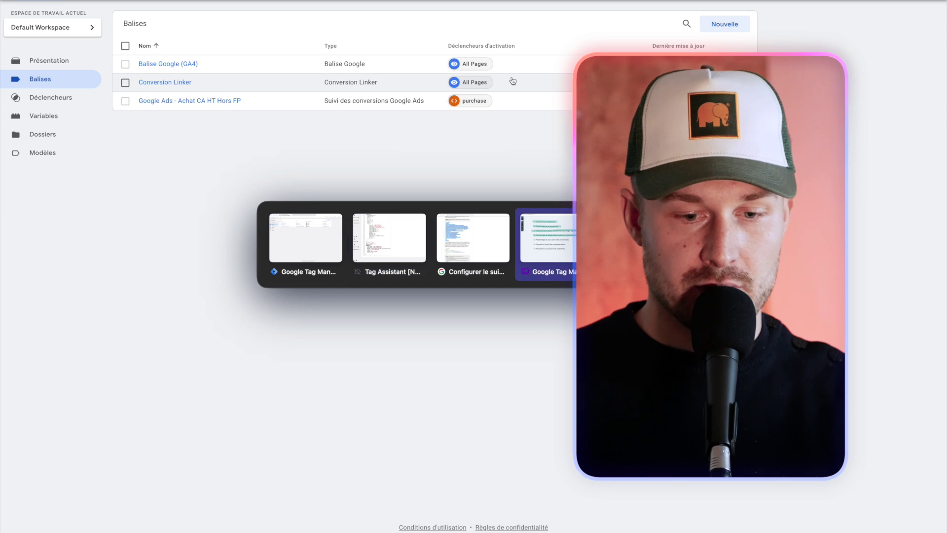
mouse_move(157, 262)
left_mouse_down()
mouse_move(545, 252)
mouse_move(580, 242)
left_mouse_up()
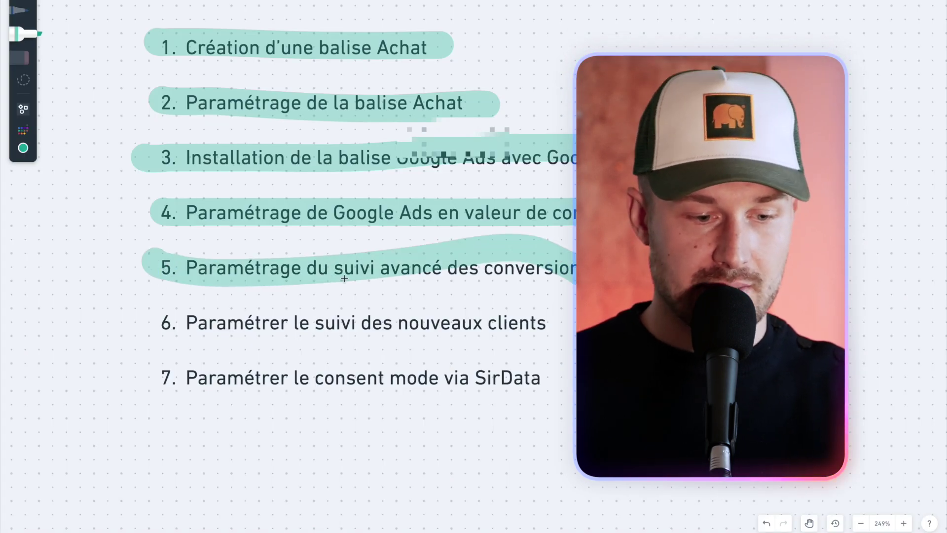
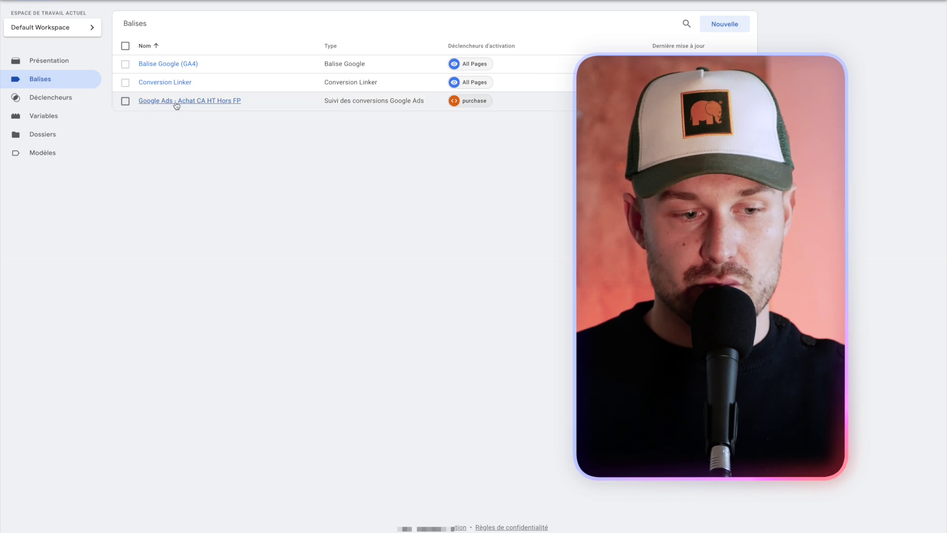
Step: Edit the Google Ads - Achat CA HT Hors FP tag and enable providing data on new customers
left_click(480, 277)
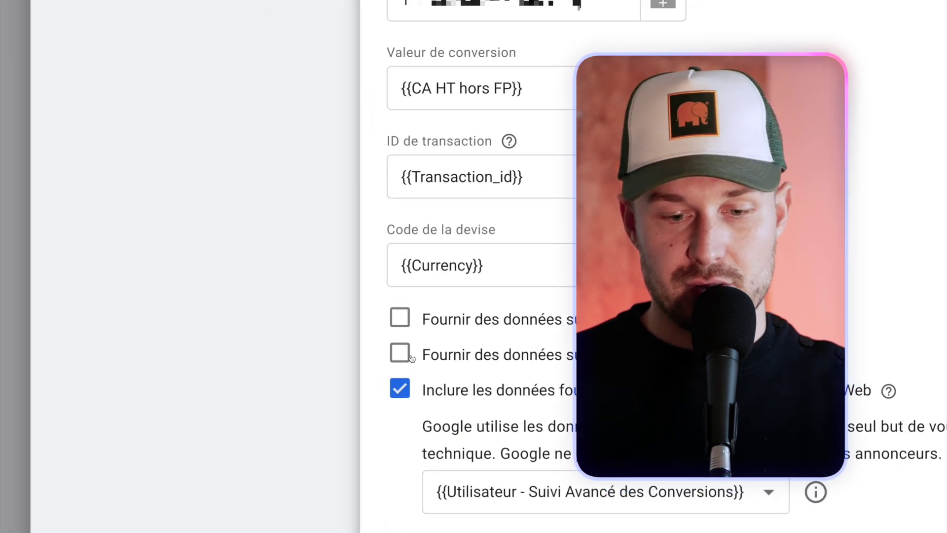
left_click(321, 325)
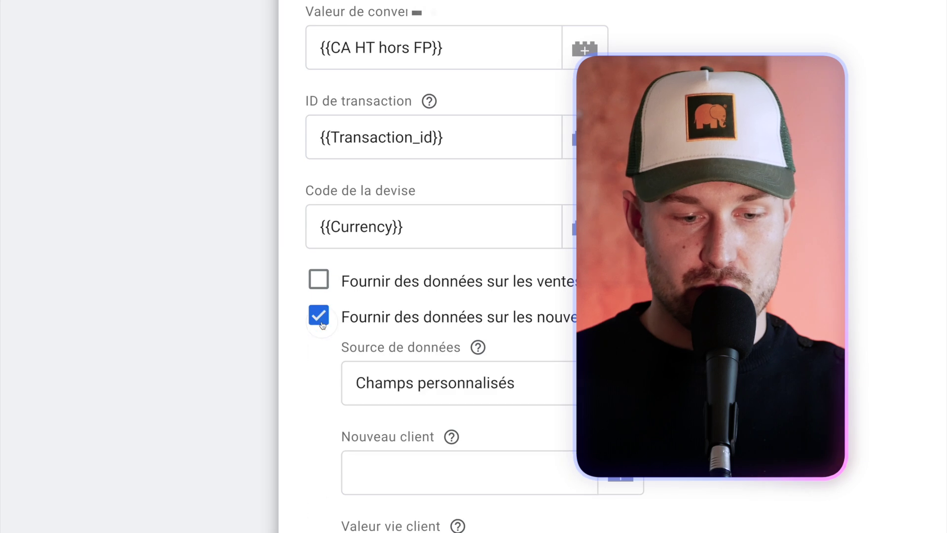
scroll(321, 326, "down", 3)
left_click(400, 312)
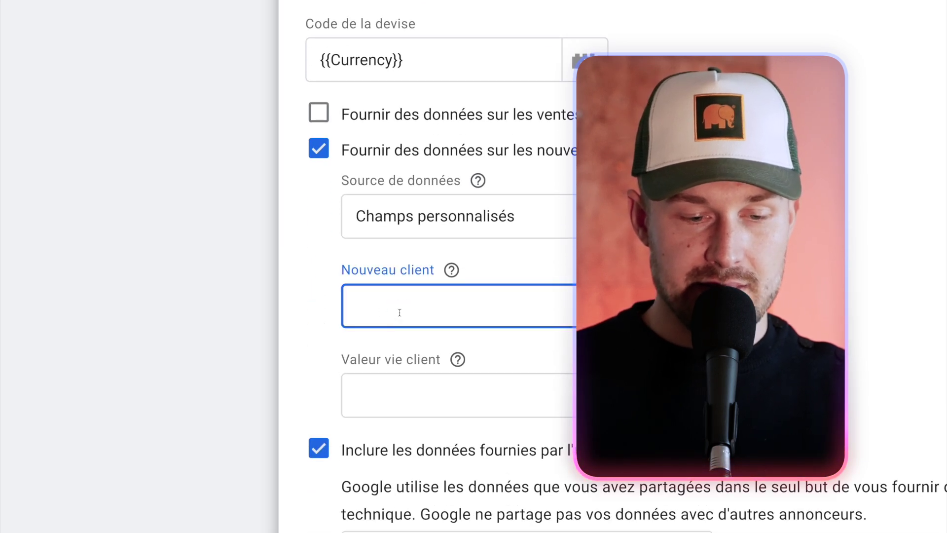
type("{{")
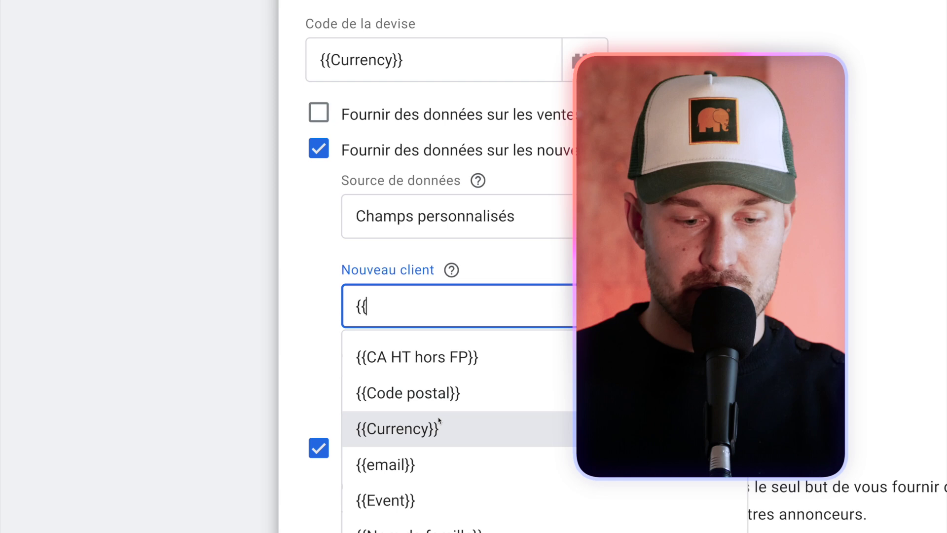
scroll(439, 420, "down", 3)
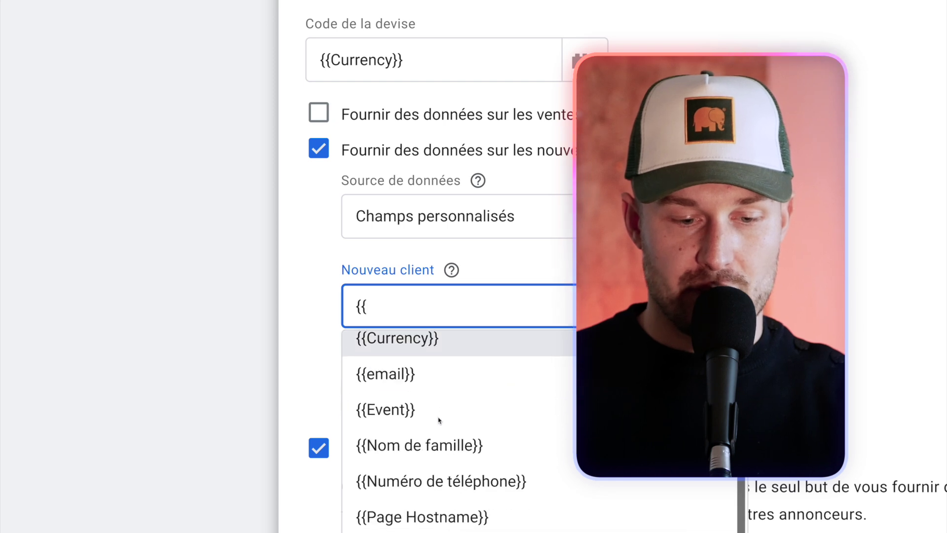
left_click(411, 382)
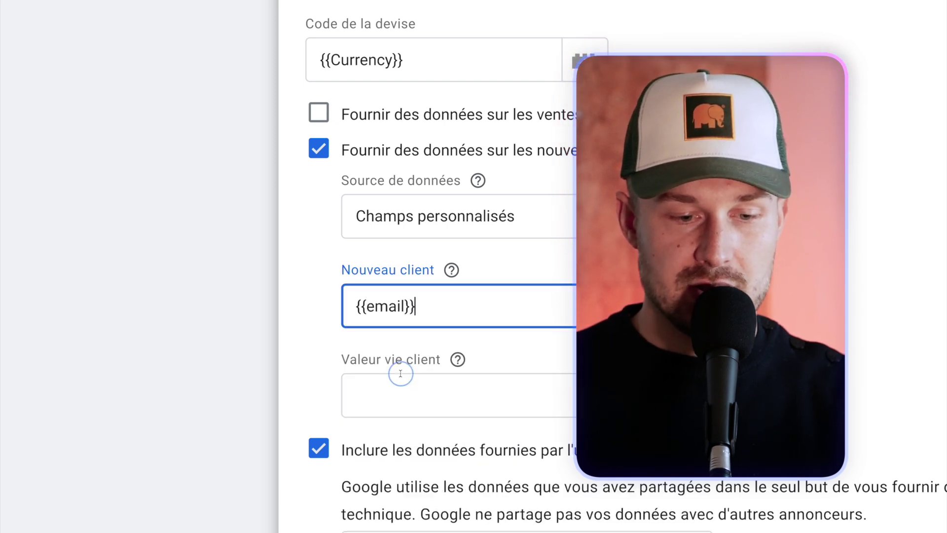
left_click(418, 314)
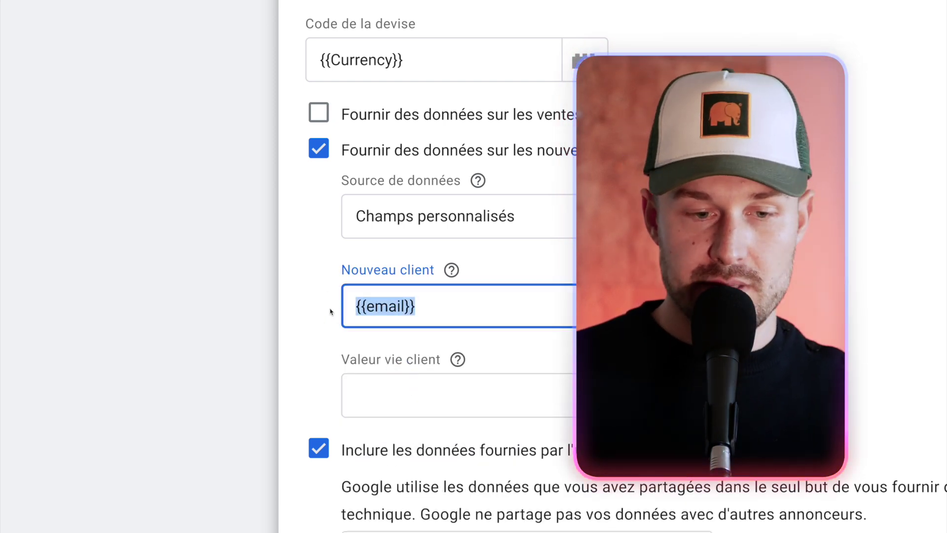
key("BackSpace")
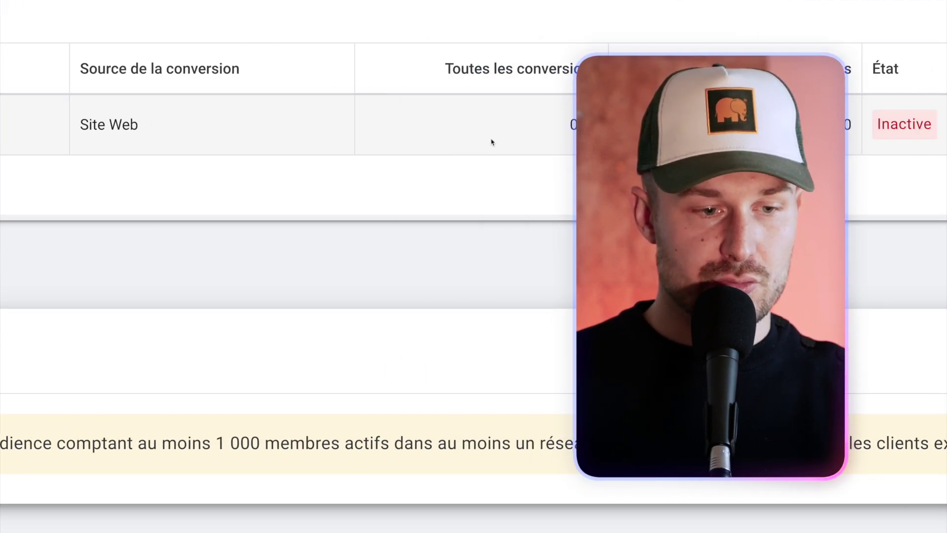
Step: Switch to Google Ads and examine the conversion source and status of the hors FP purchase conversion
left_click_drag(90, 125, 143, 127)
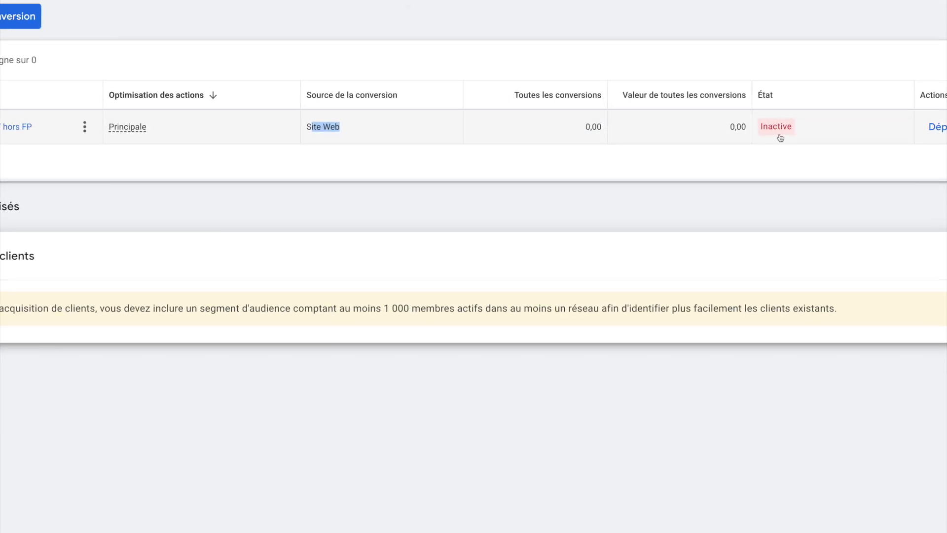
Step: Check the status explanation for the inactive "[CEOS] - Achat CA HT hors FP" conversion action
mouse_move(781, 134)
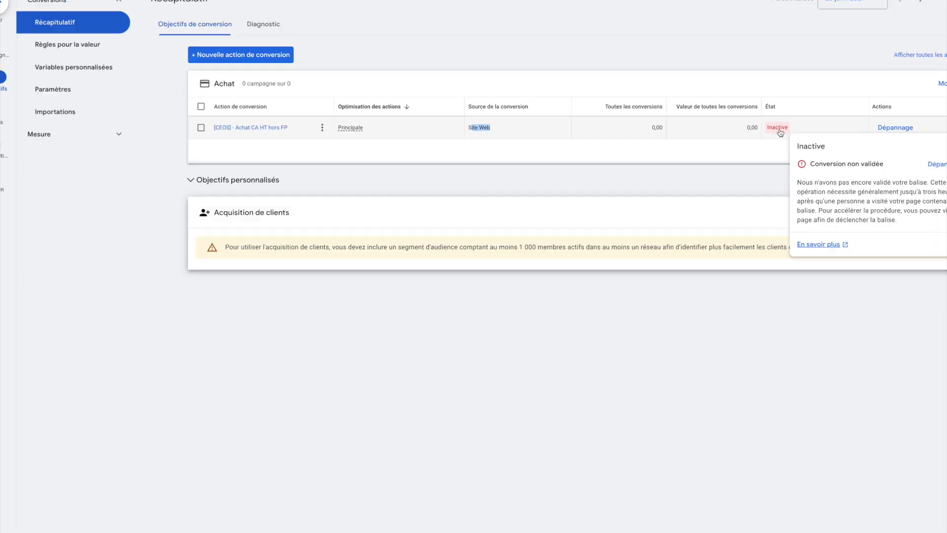
left_click(734, 183)
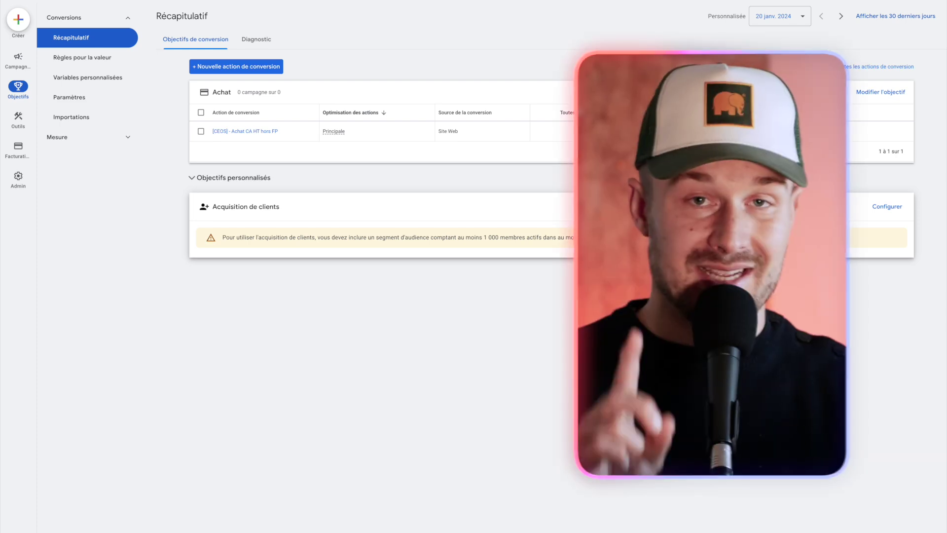
Step: Switch to Google Tag Manager and launch a preview of the Default Workspace instead of publishing
key("alt+Tab")
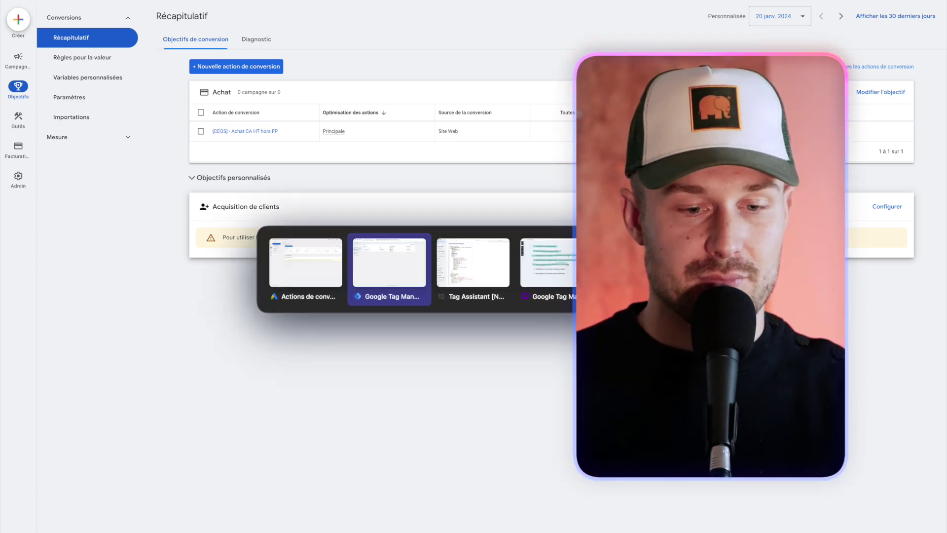
left_click(404, 250)
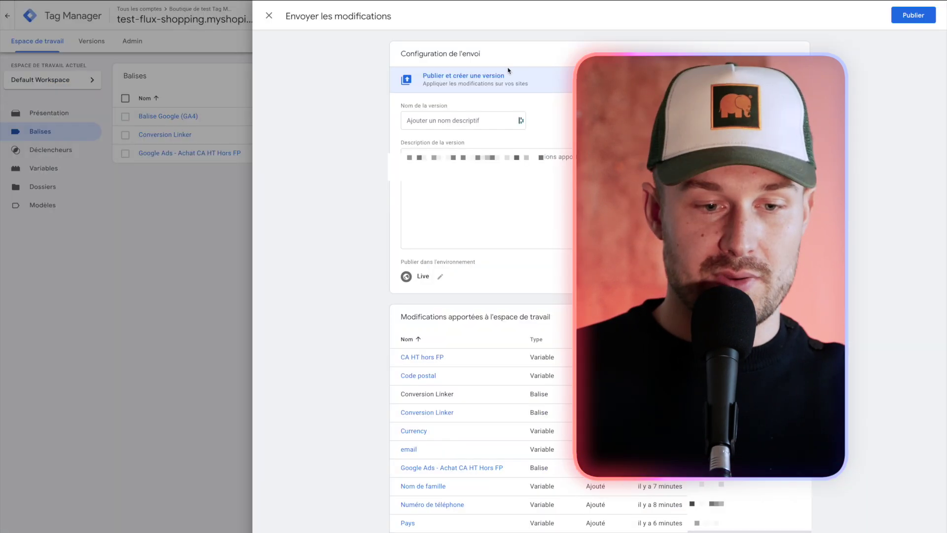
left_click(464, 120)
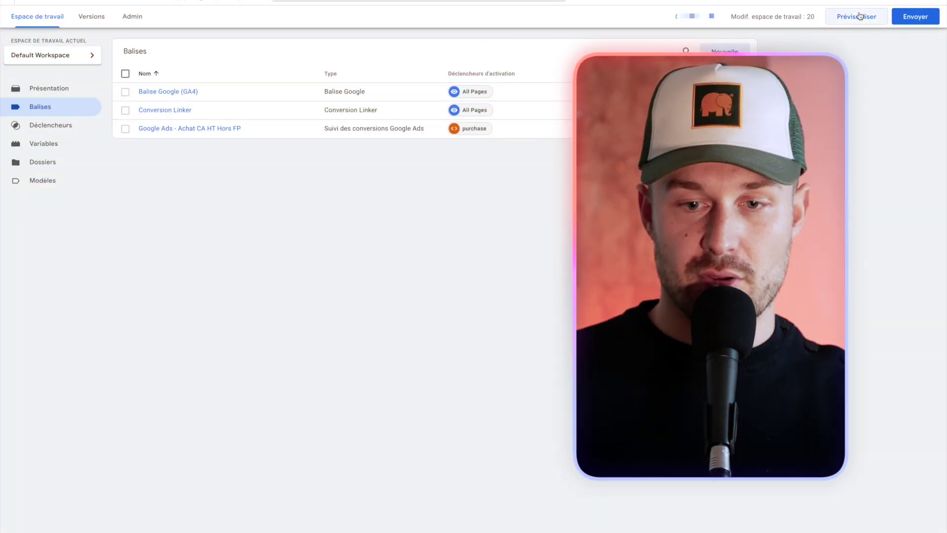
left_click(859, 17)
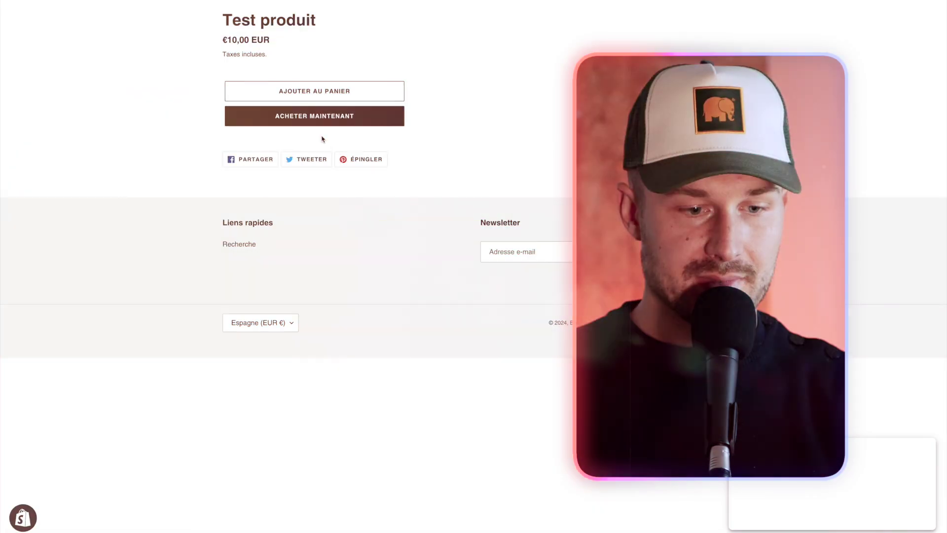
Step: Place a test order for "Test produit" through immediate checkout, applying the discount code OFFERT
left_click(305, 118)
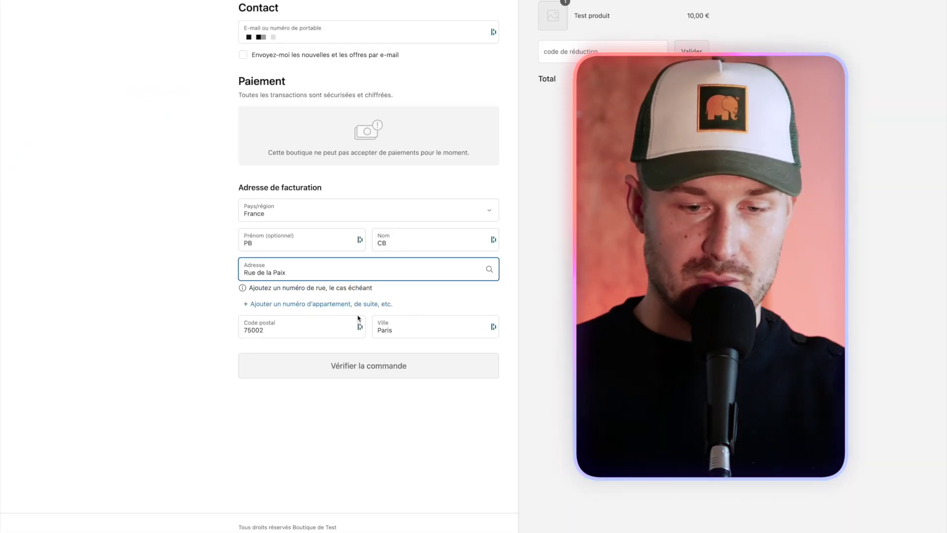
left_click(574, 54)
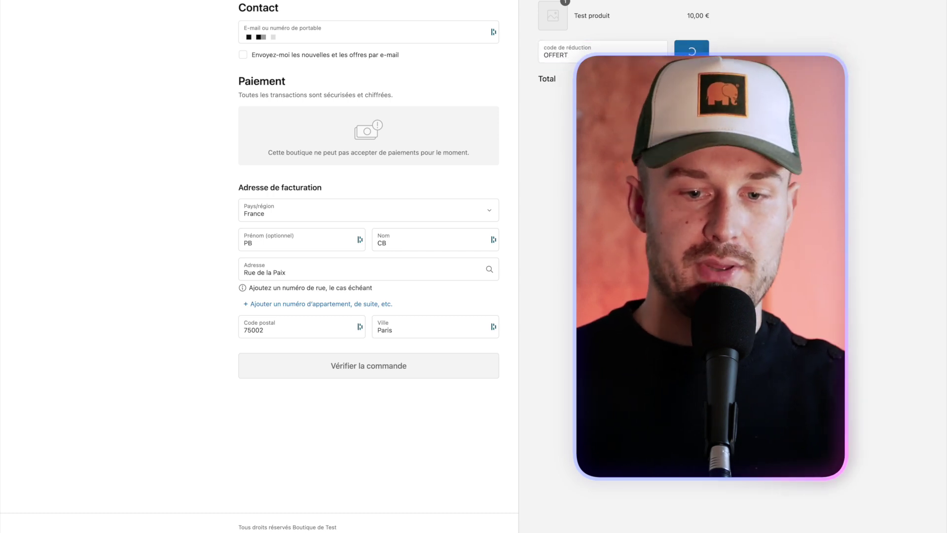
left_click(359, 334)
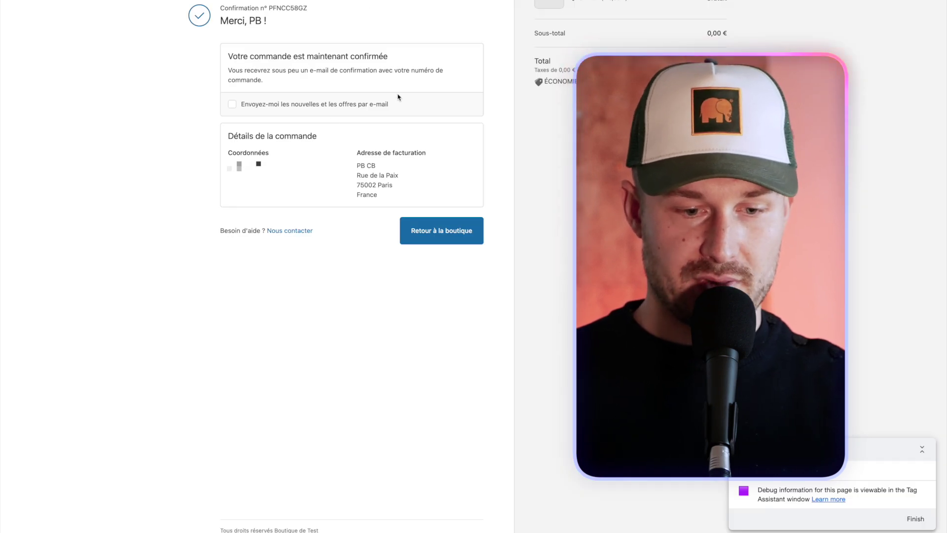
Step: Switch to Tag Assistant and continue past the connection notice to the debug summary
key("alt+Tab")
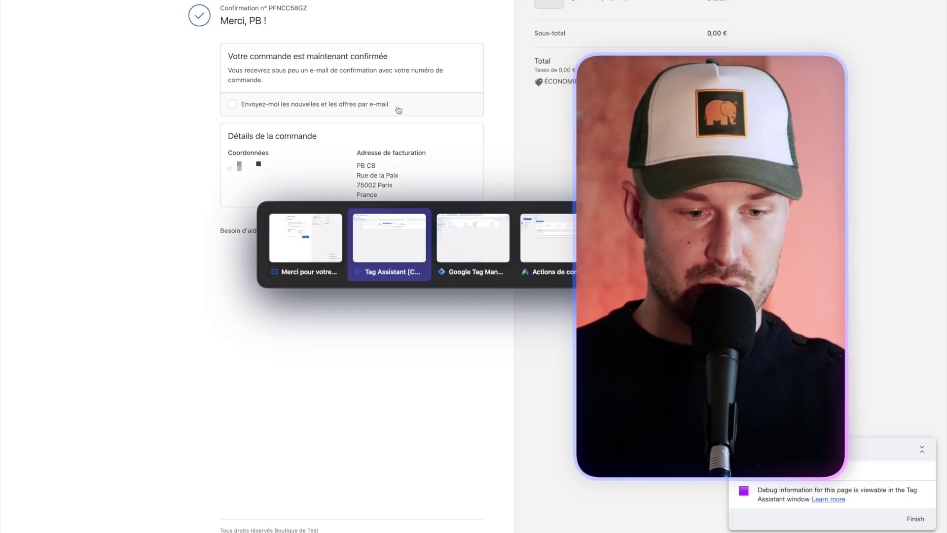
left_click(393, 276)
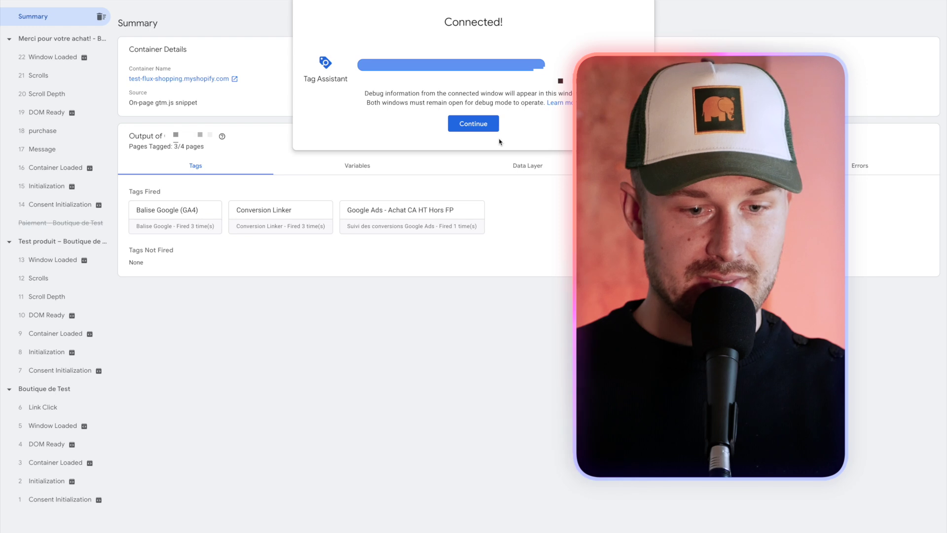
left_click(473, 127)
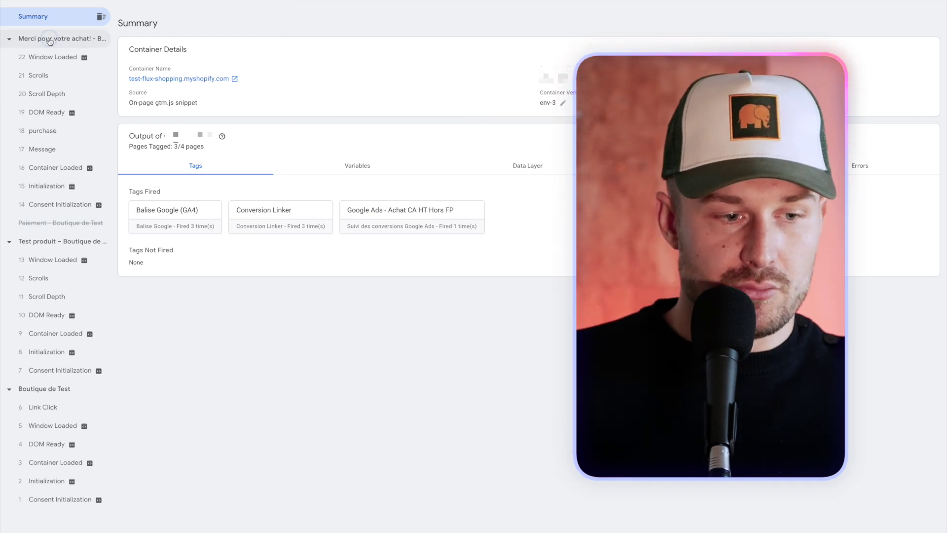
Step: Open the fired "Google Ads - Achat CA HT Hors FP" tag from the thank-you page's purchase event
left_click(94, 41)
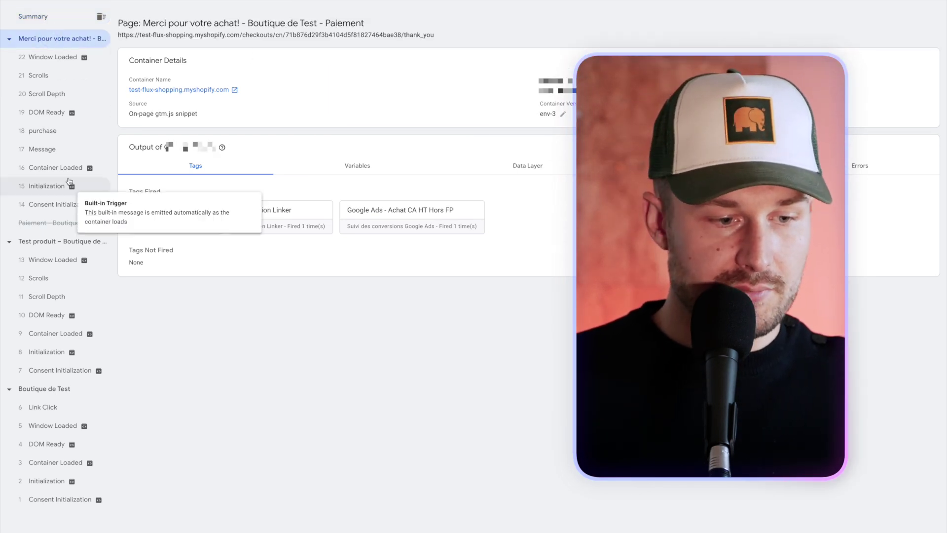
left_click(82, 133)
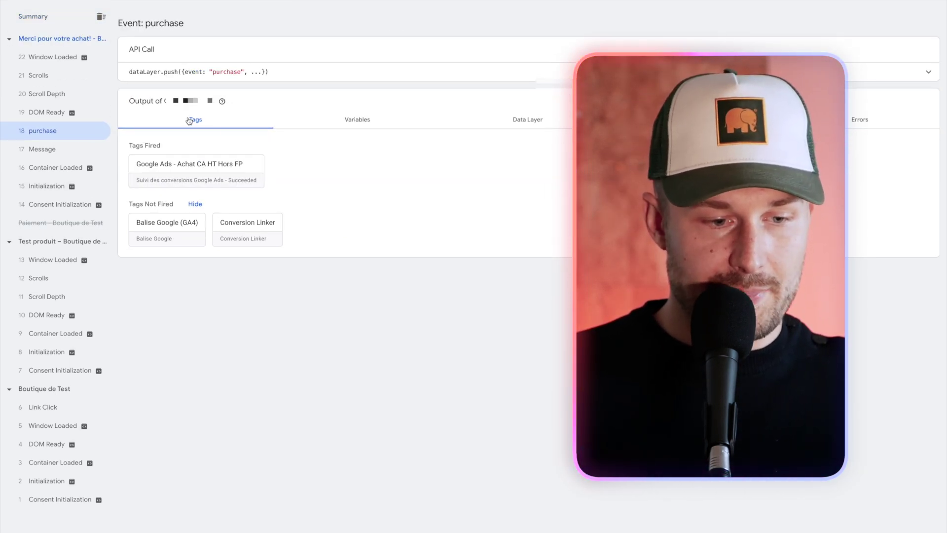
left_click(224, 166)
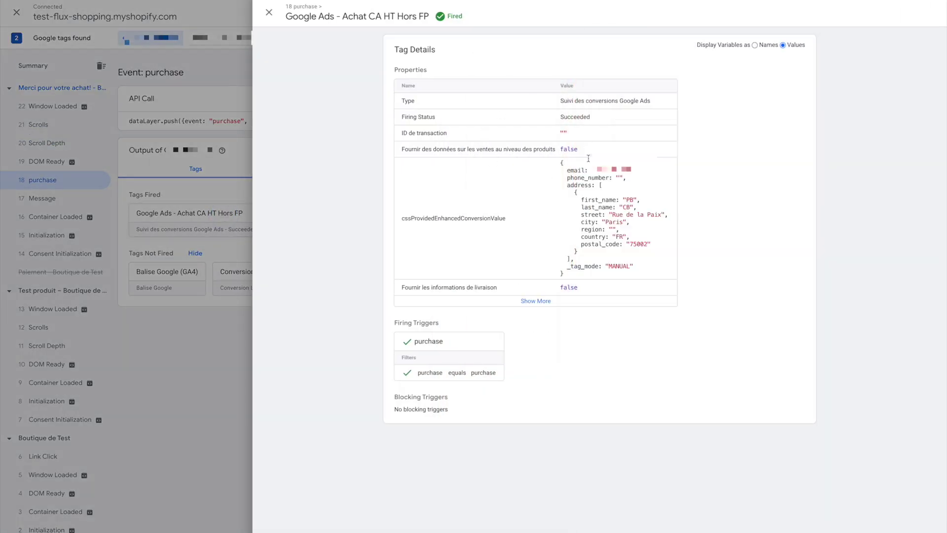
Step: Expand the tag's properties, display variables as names, and check the transaction ID, enhanced conversion, conversion value and currency mappings
left_click(543, 301)
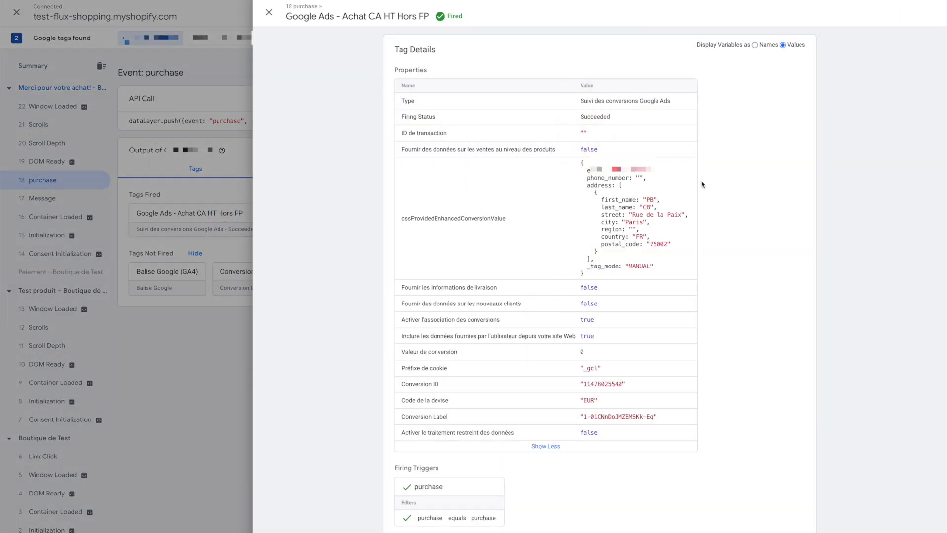
left_click(755, 45)
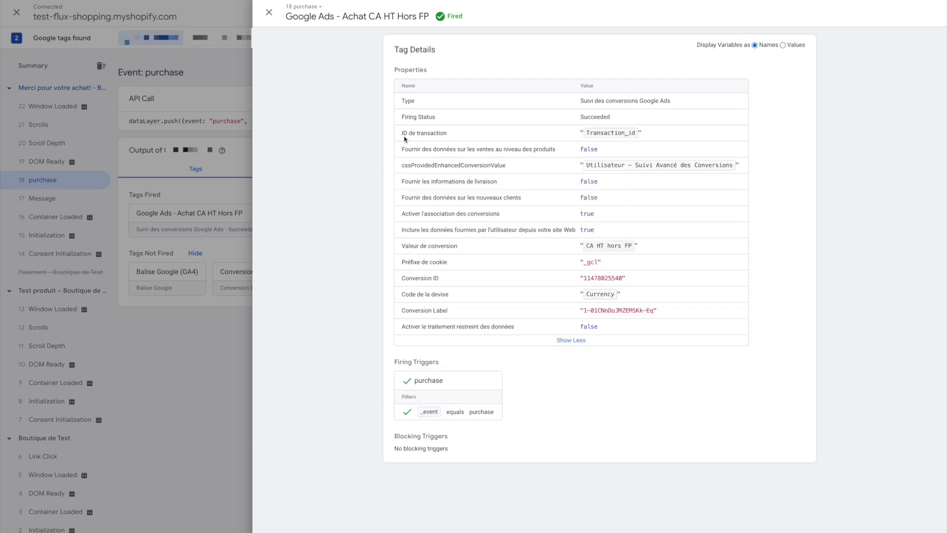
left_click_drag(405, 140, 451, 130)
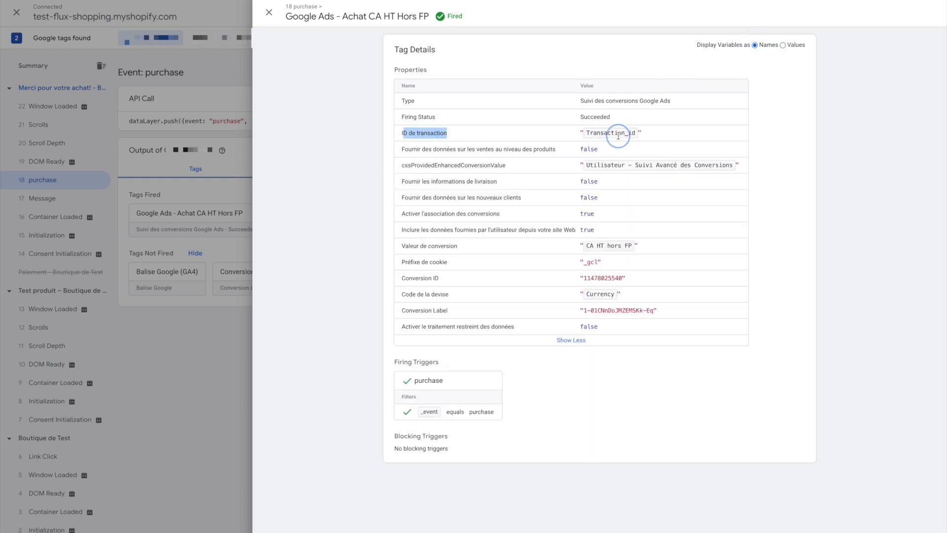
left_click_drag(404, 166, 503, 171)
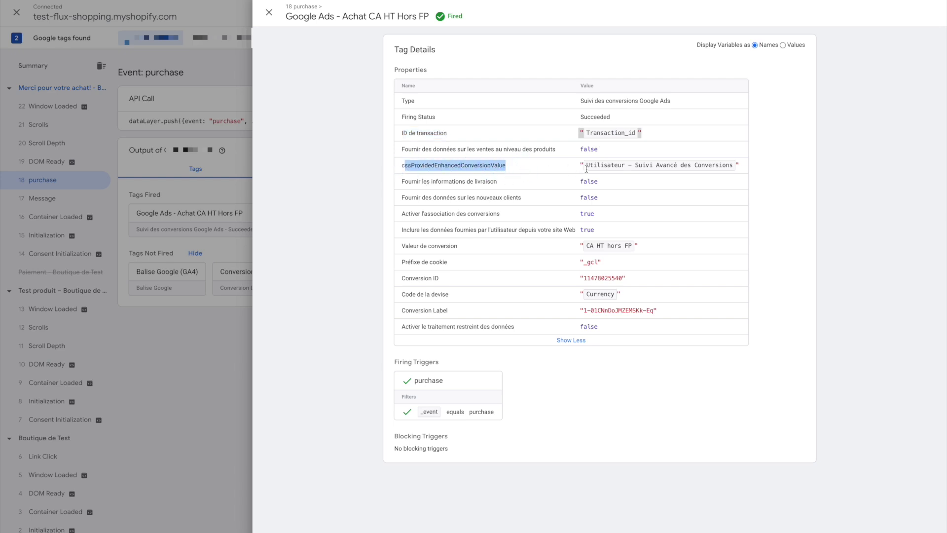
left_click_drag(394, 241, 462, 245)
left_click(557, 260)
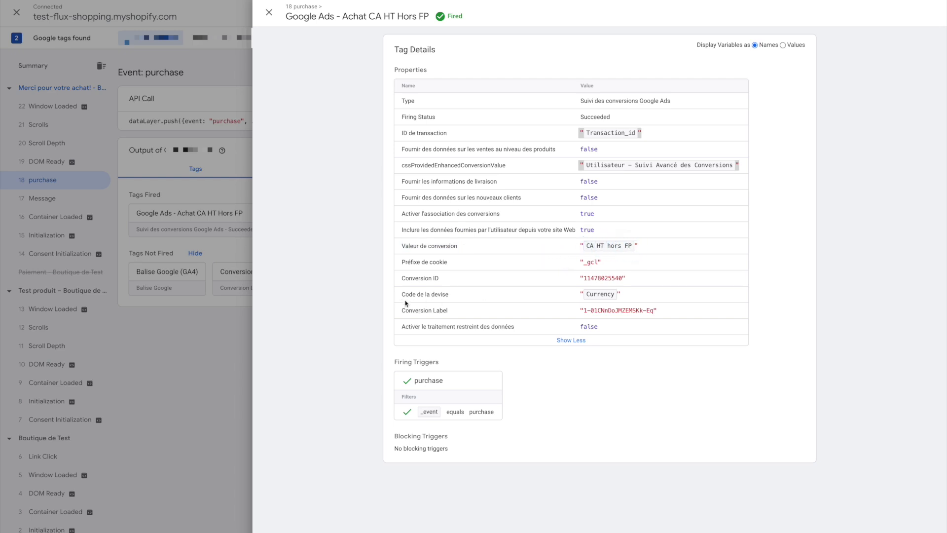
left_click_drag(404, 296, 459, 298)
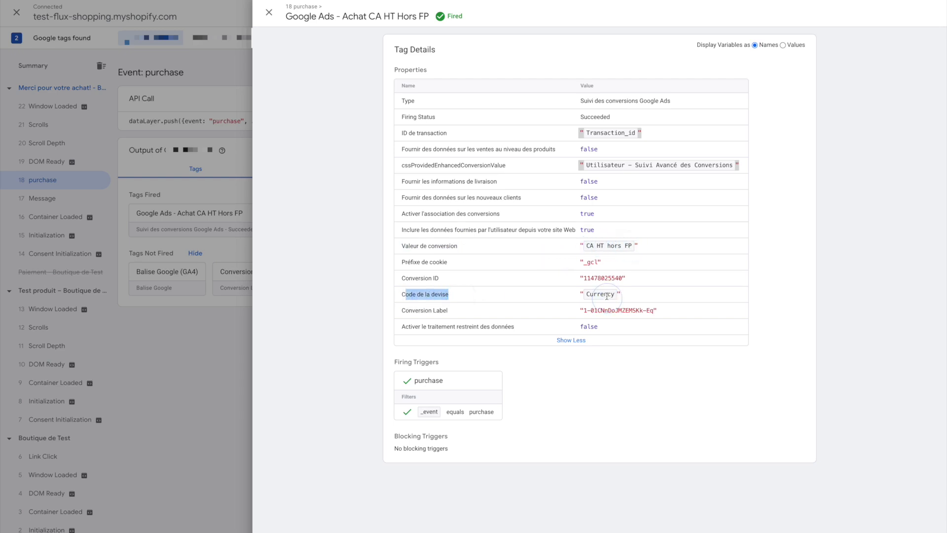
Step: Display the variables as values, examine the customer data, conversion value and currency code, and close the tag details
left_click(784, 46)
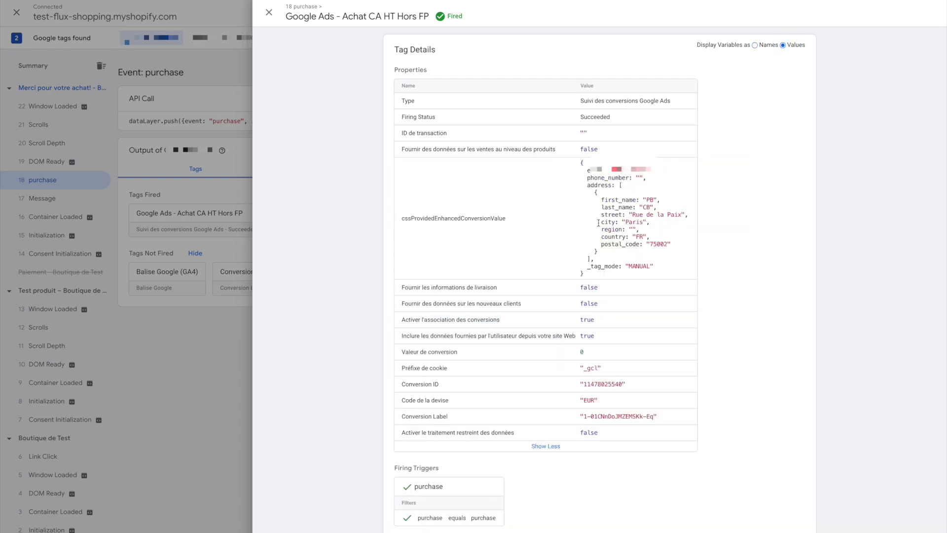
left_click_drag(582, 170, 653, 266)
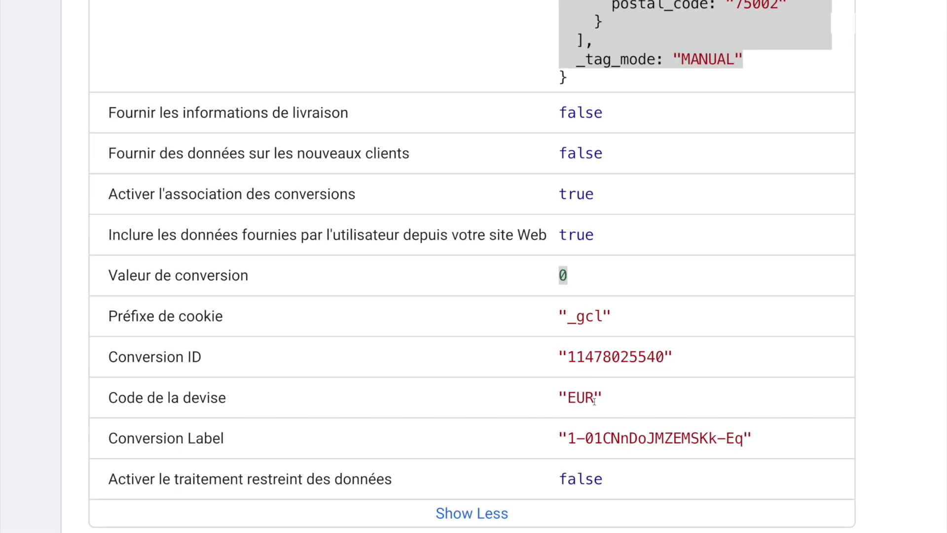
left_click_drag(595, 401, 584, 401)
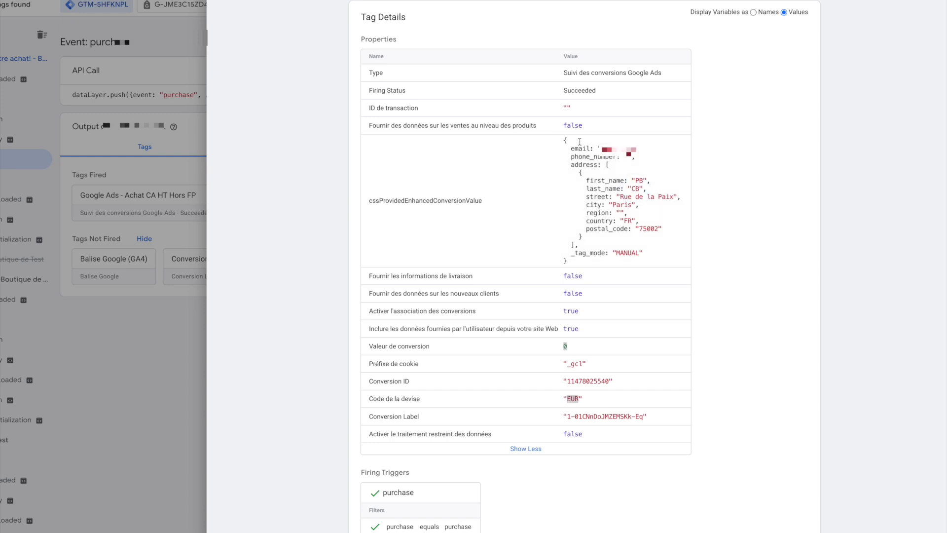
left_click_drag(555, 143, 612, 266)
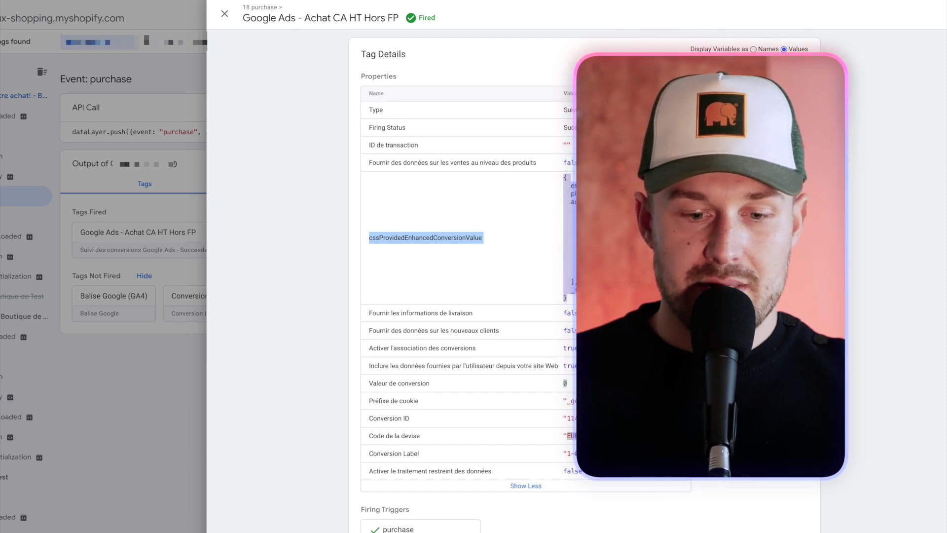
left_click(225, 14)
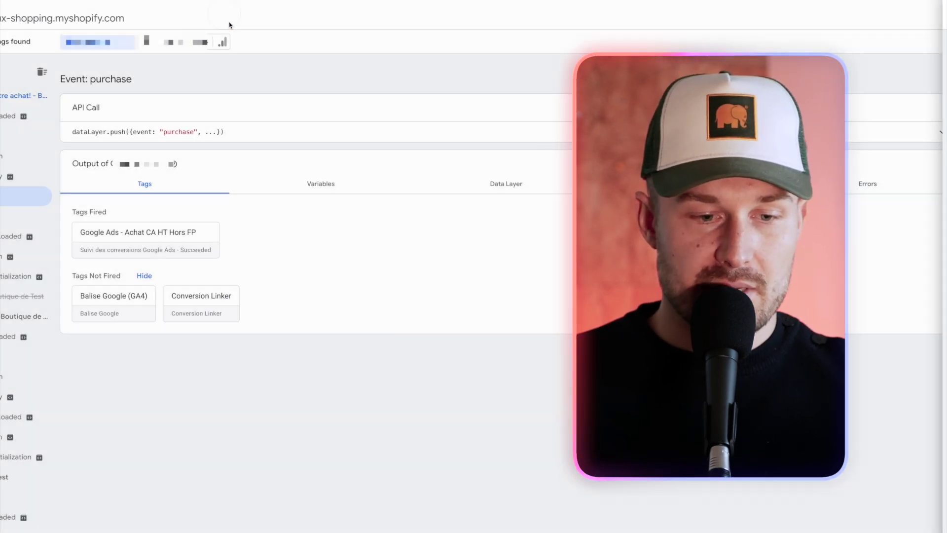
Step: Review the variables captured by the purchase event, including the street, first name and country values
left_click(320, 186)
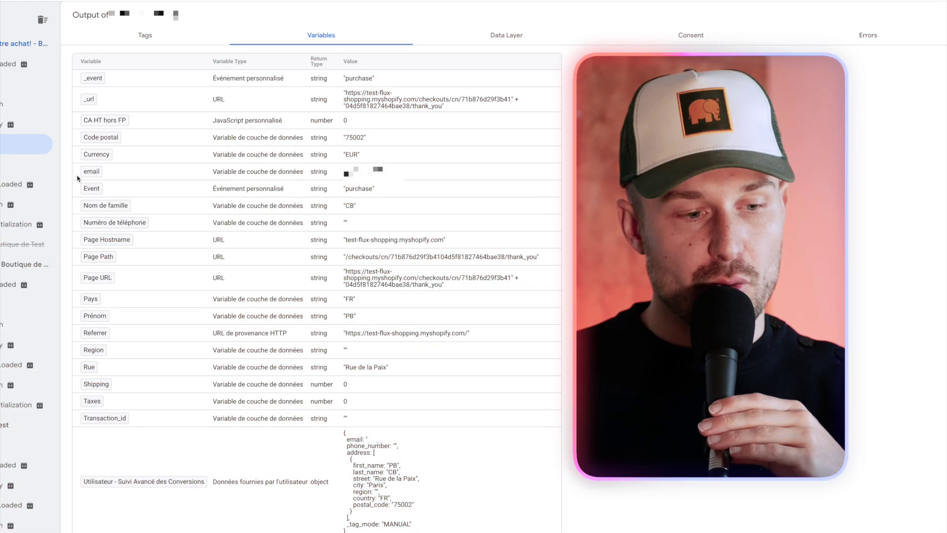
left_click(99, 370)
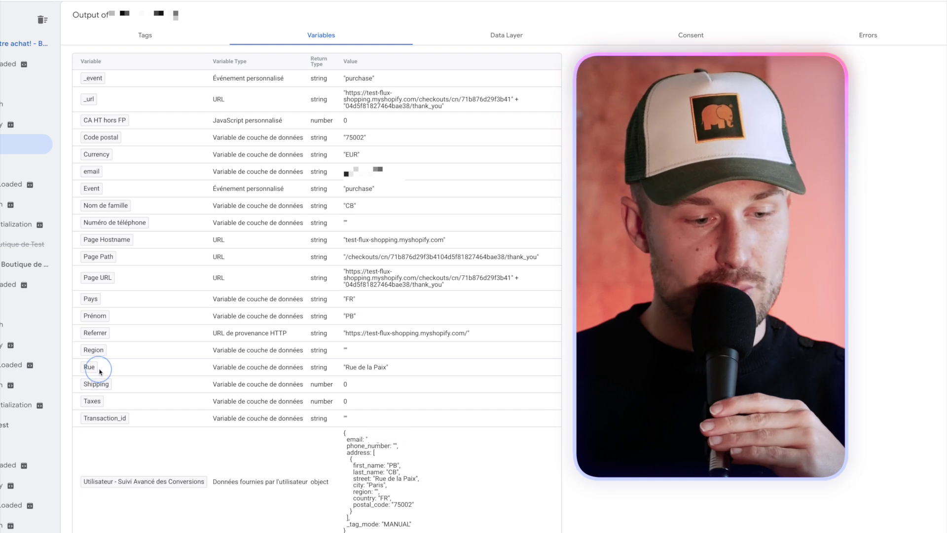
left_click(116, 366)
left_click_drag(353, 371, 389, 370)
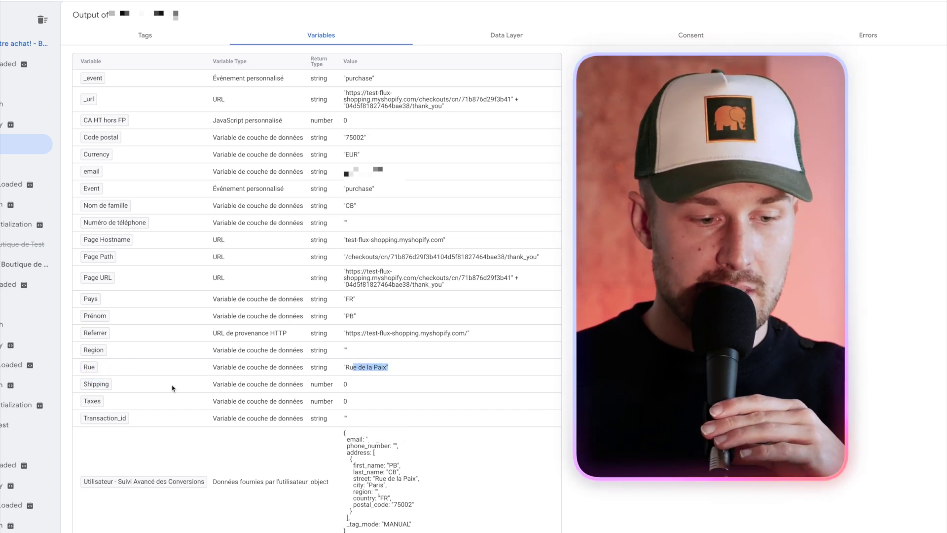
left_click_drag(350, 333, 335, 350)
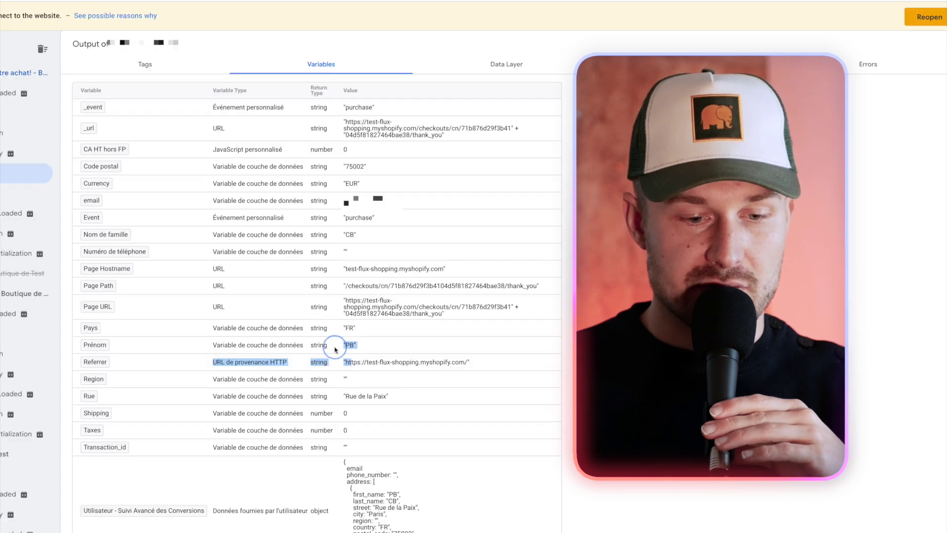
left_click(380, 338)
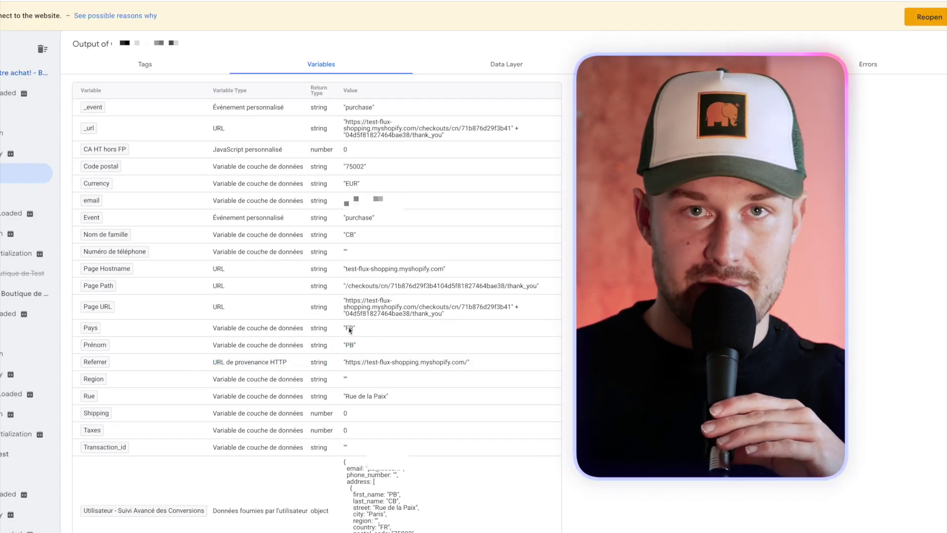
scroll(335, 397, "down", 1)
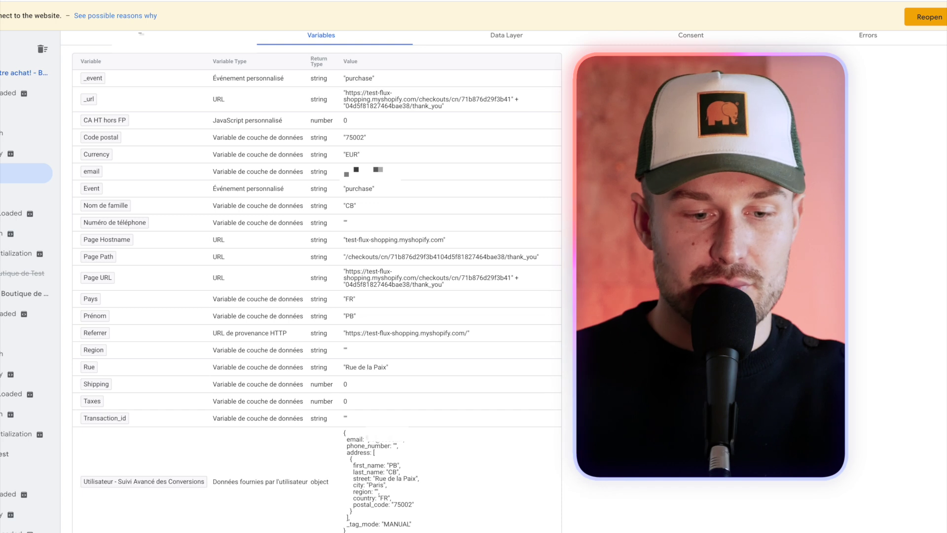
Step: Examine the purchase event's data layer values and its consent information
scroll(494, 143, "up", 2)
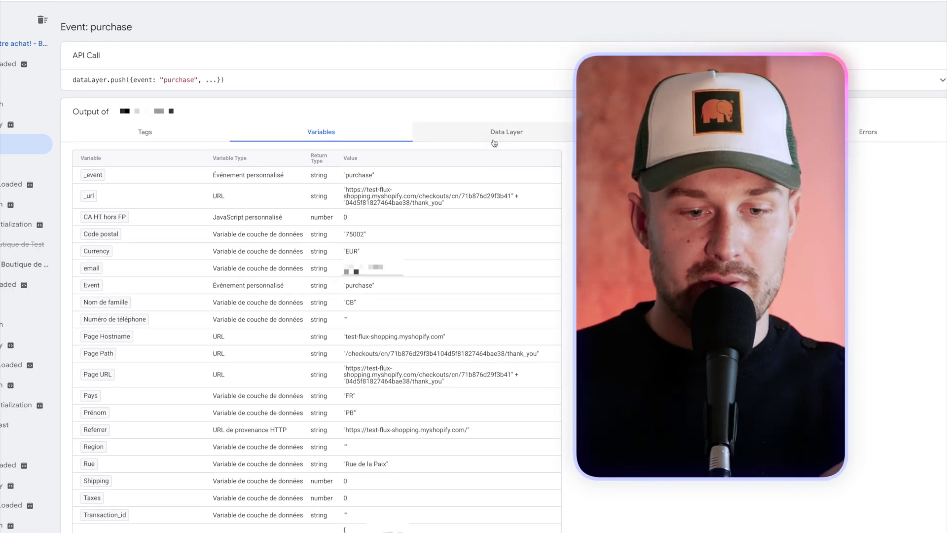
left_click(494, 142)
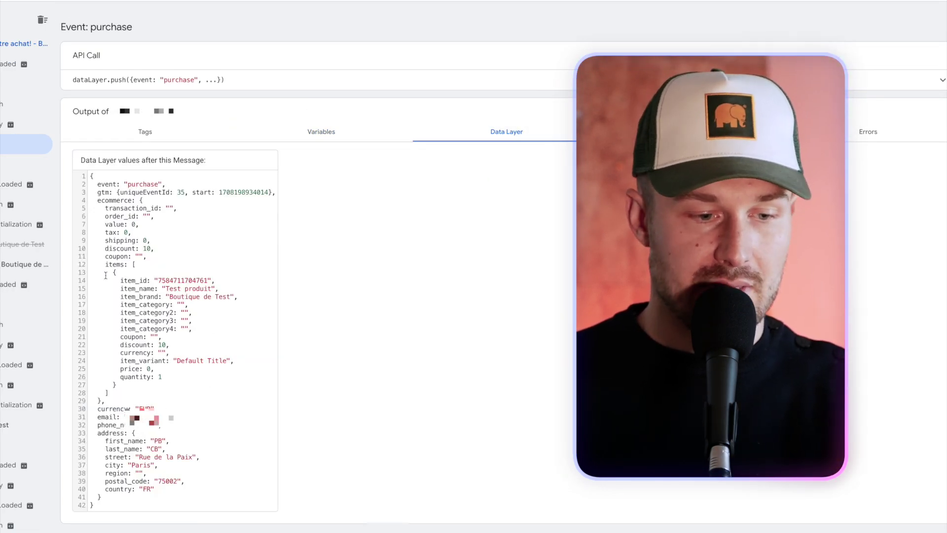
left_click(687, 131)
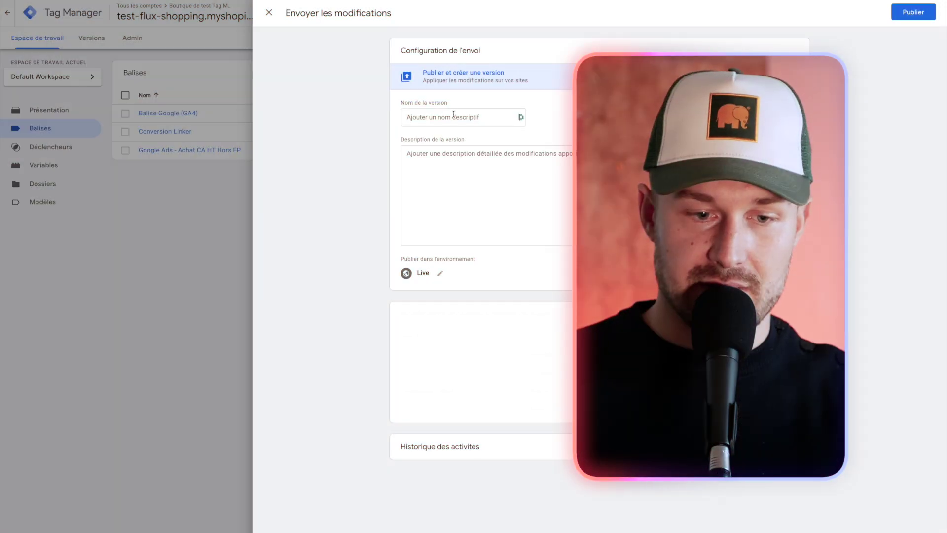
Step: Publish the container as version "Google Ads Tracking", describing it with "CA HT hors FP", "Suivi avancé des conversions" and "Suivi des nouveaux client"
type("Tracking")
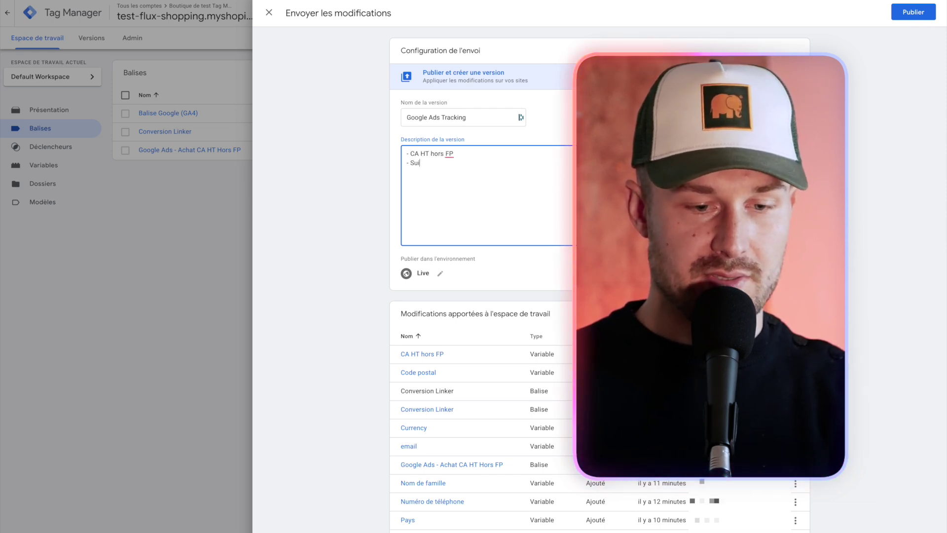
type("ncé des conversions ")
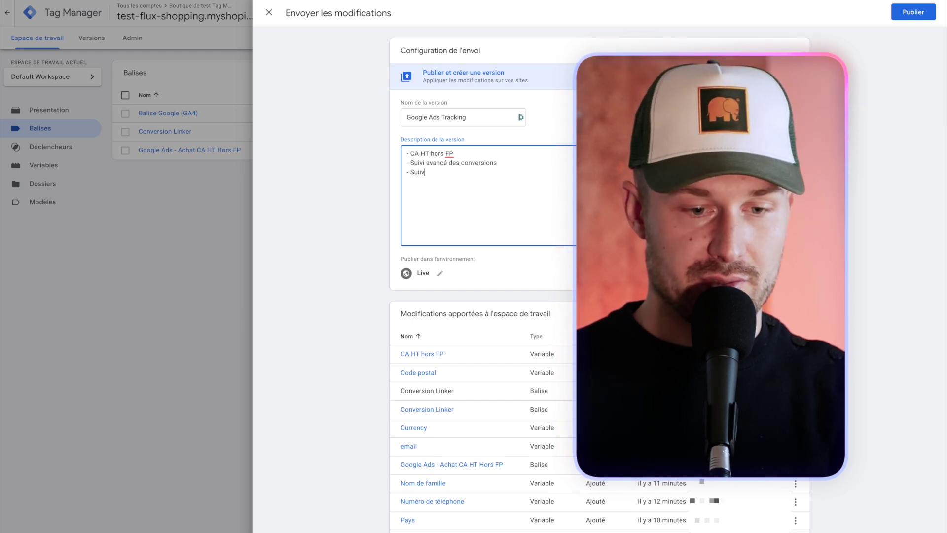
type("- Suivi des nouveaux client")
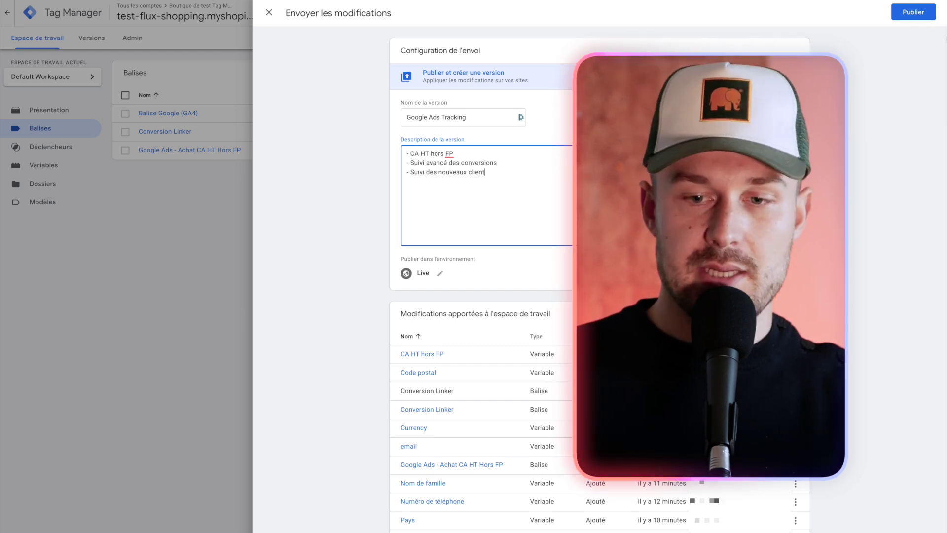
left_click(900, 11)
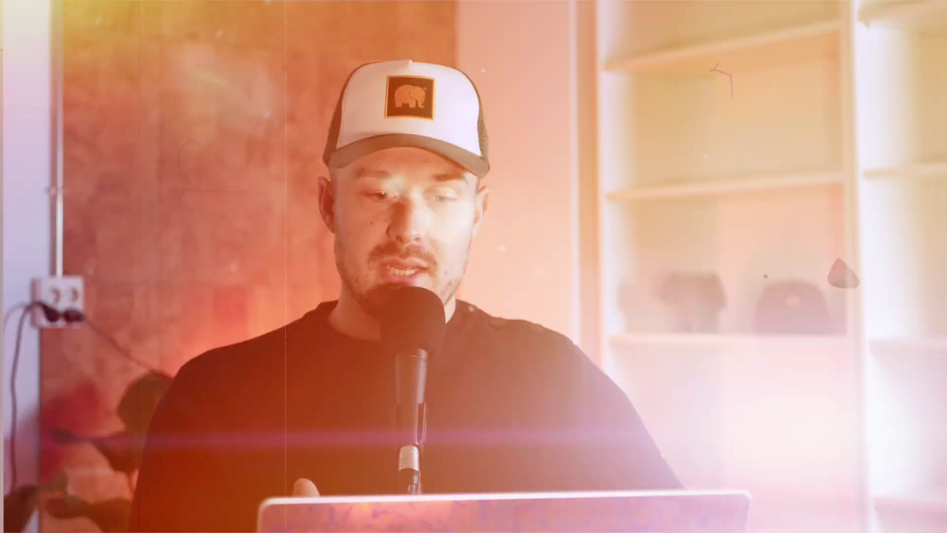
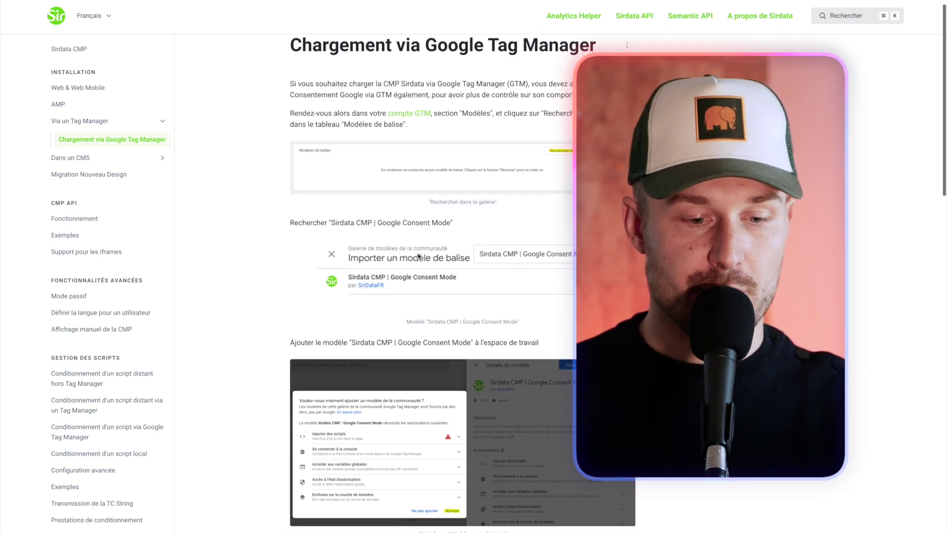
Step: Following the Sirdata guide, add the "Sirdata CMP | Google Consent Mode" tag template from the community gallery to the Tag Manager workspace
scroll(419, 256, "down", 4)
scroll(419, 255, "up", 2)
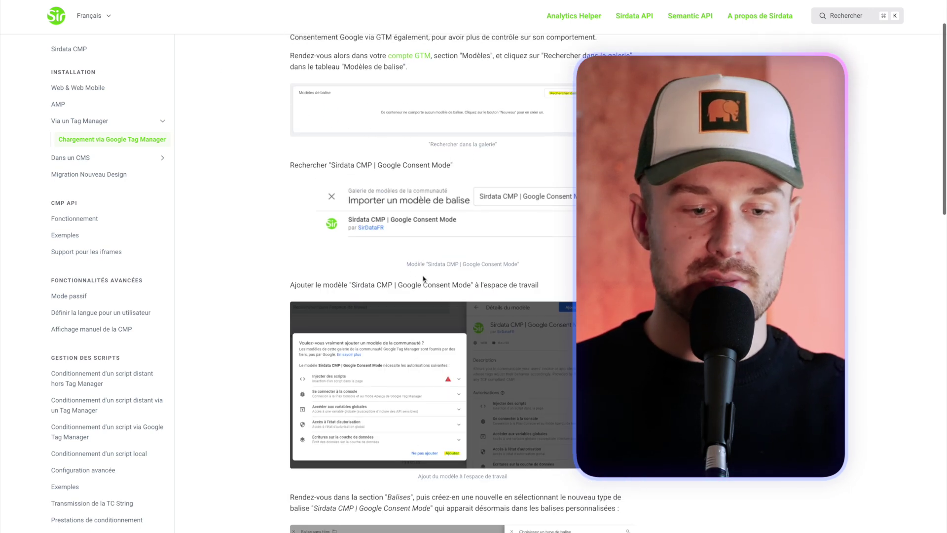
scroll(419, 256, "up", 2)
key("super+Tab")
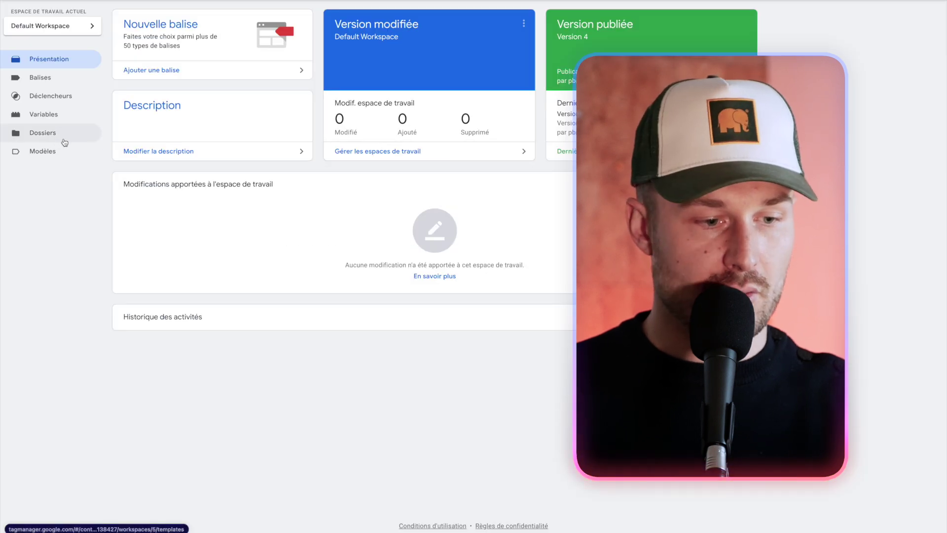
left_click(57, 151)
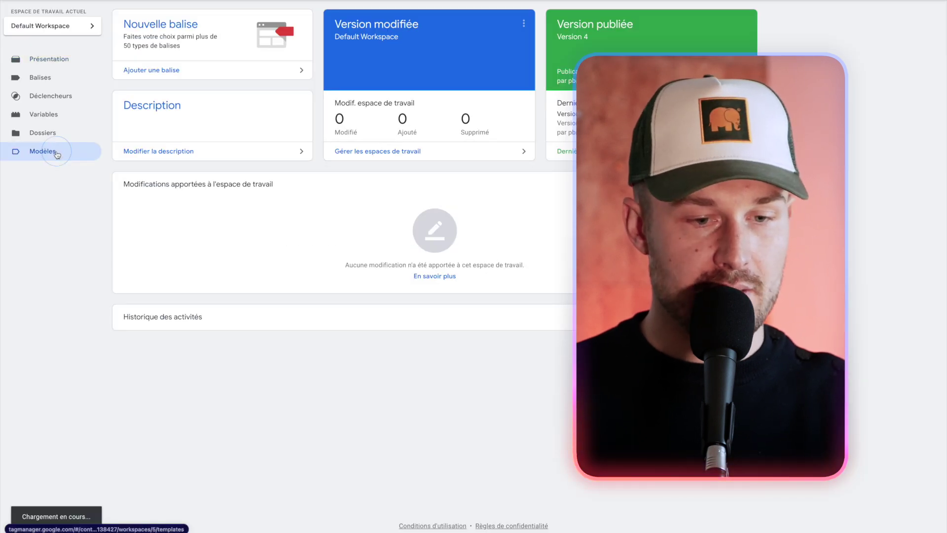
left_click(637, 23)
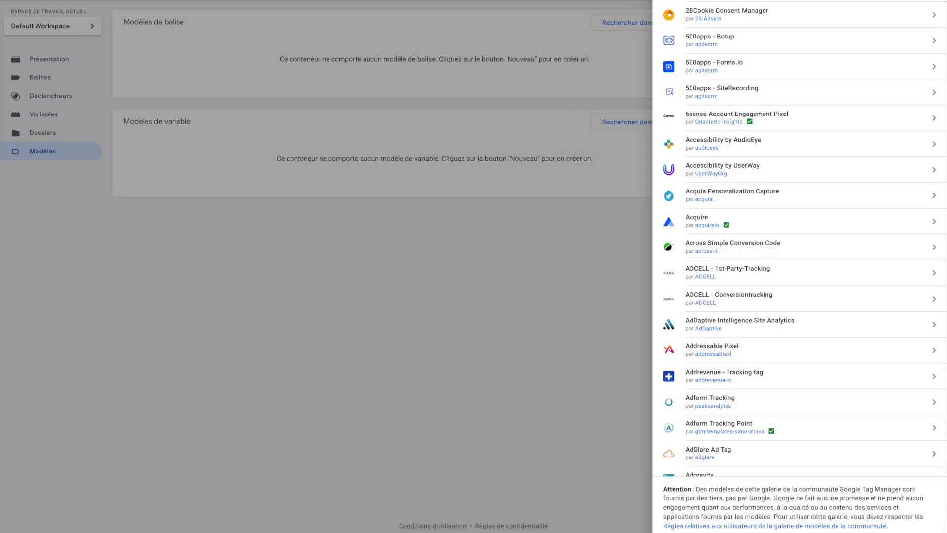
left_click(729, 11)
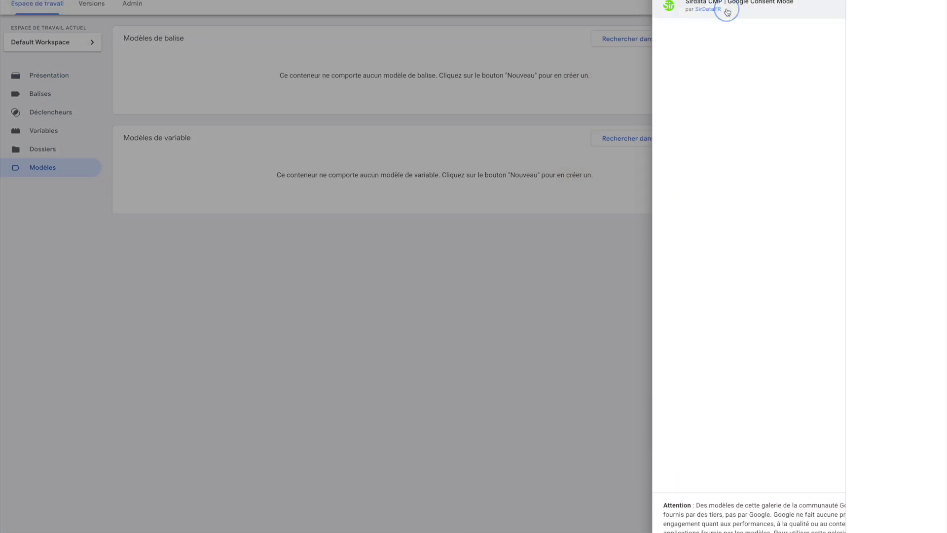
left_click(907, 1)
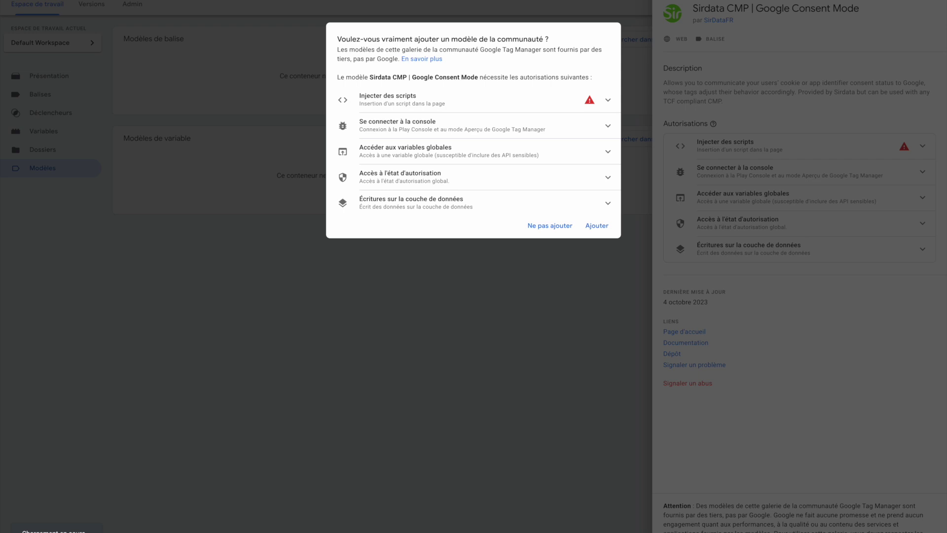
left_click(602, 224)
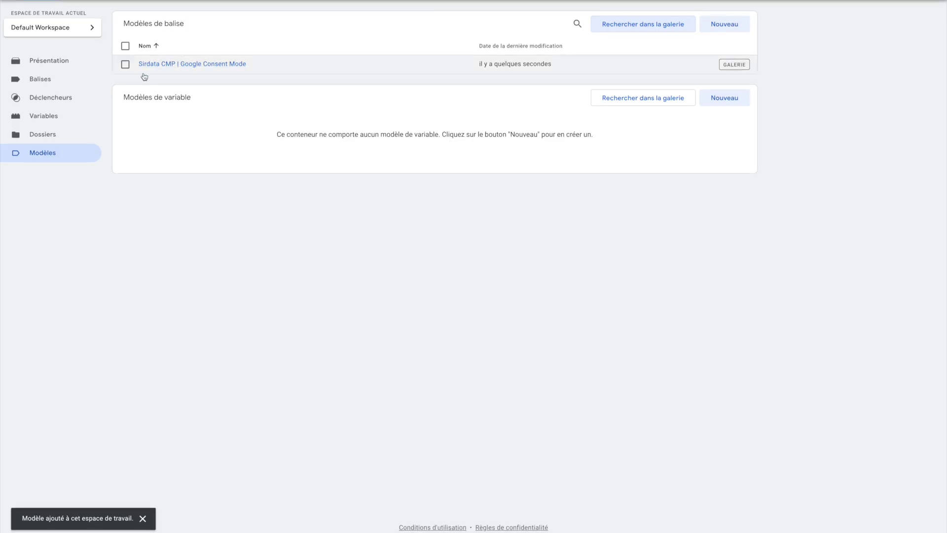
Step: Open the imported Sirdata CMP template, review its information and return to the template list
left_click(222, 64)
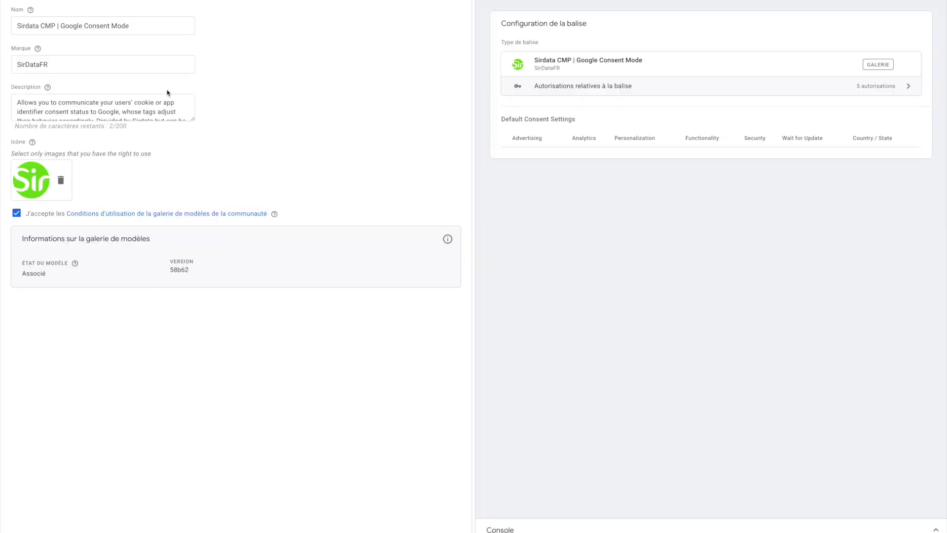
scroll(123, 107, "down", 2)
scroll(123, 107, "up", 2)
left_click(137, 6)
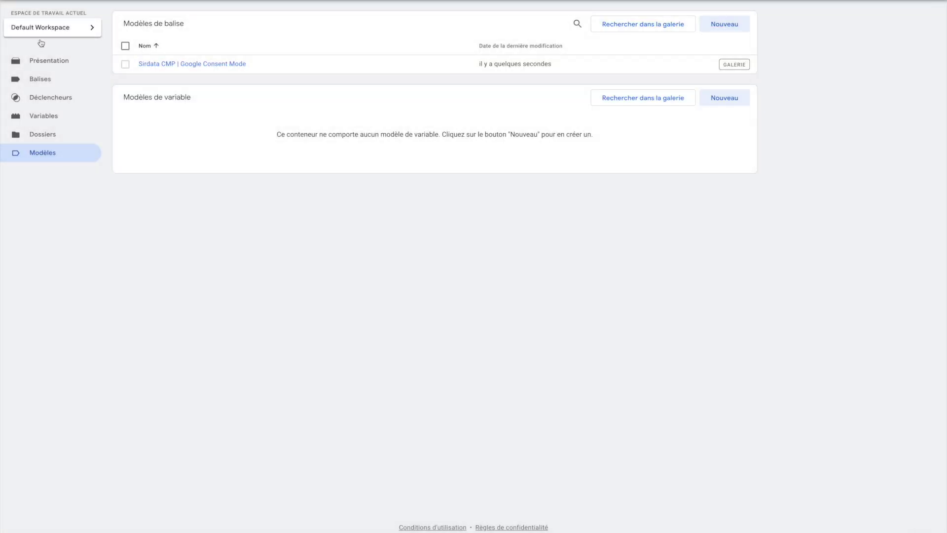
Step: Create a new tag of type "Sirdata CMP | Google Consent Mode" and name it "SirData CMP - Consent Mode"
left_click(48, 80)
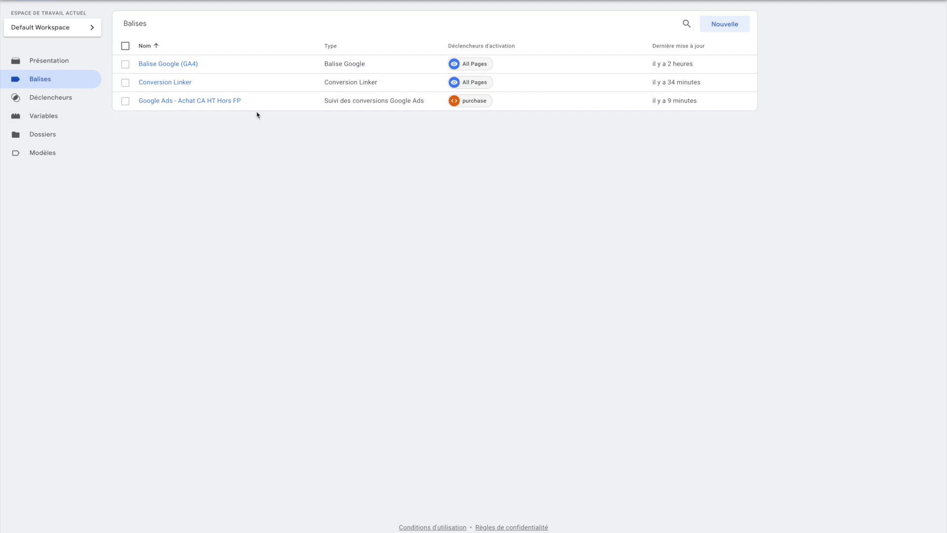
left_click(732, 28)
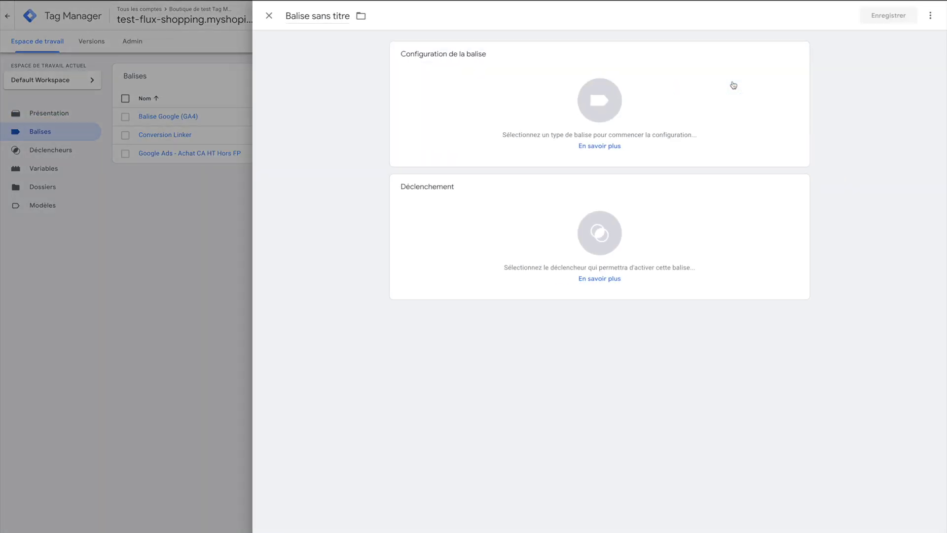
left_click(519, 90)
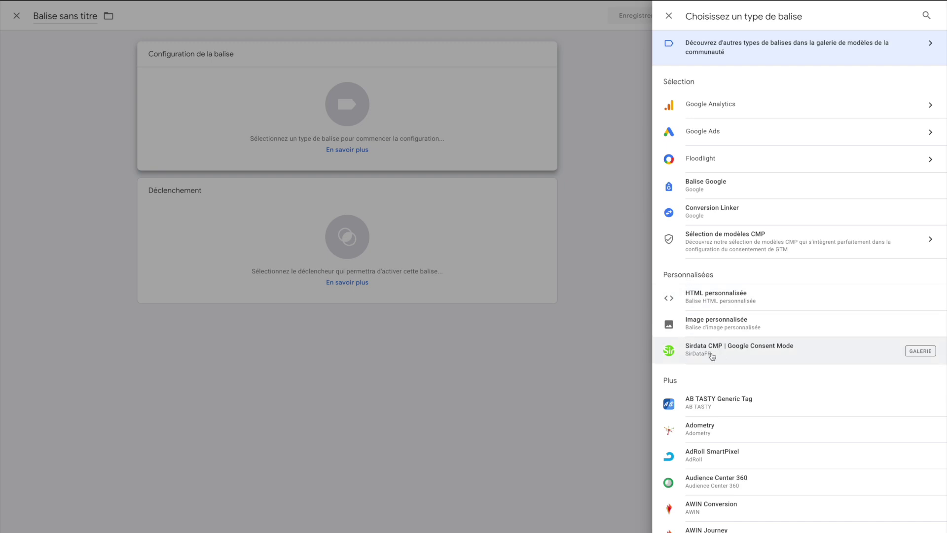
left_click(760, 354)
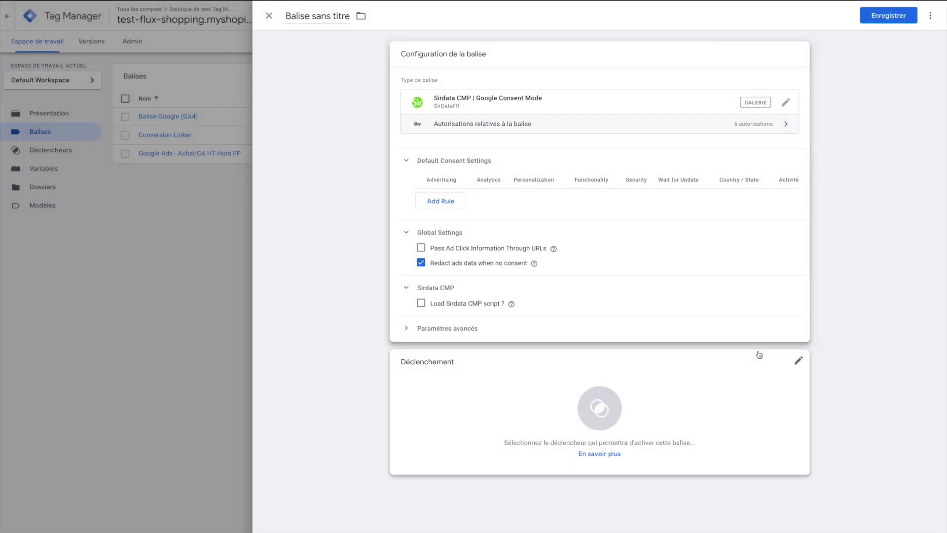
left_click(311, 18)
type("SirData C")
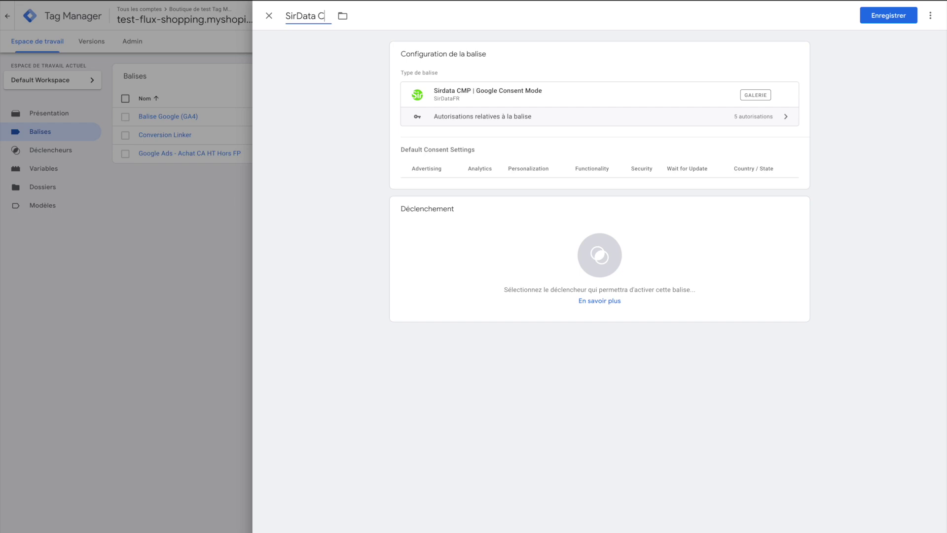
type("MP - Consent Mode")
Step: Add a default consent rule with all five consent types denied, a 1000 millisecond wait for update and country set to ALL
left_click(606, 180)
left_click(453, 210)
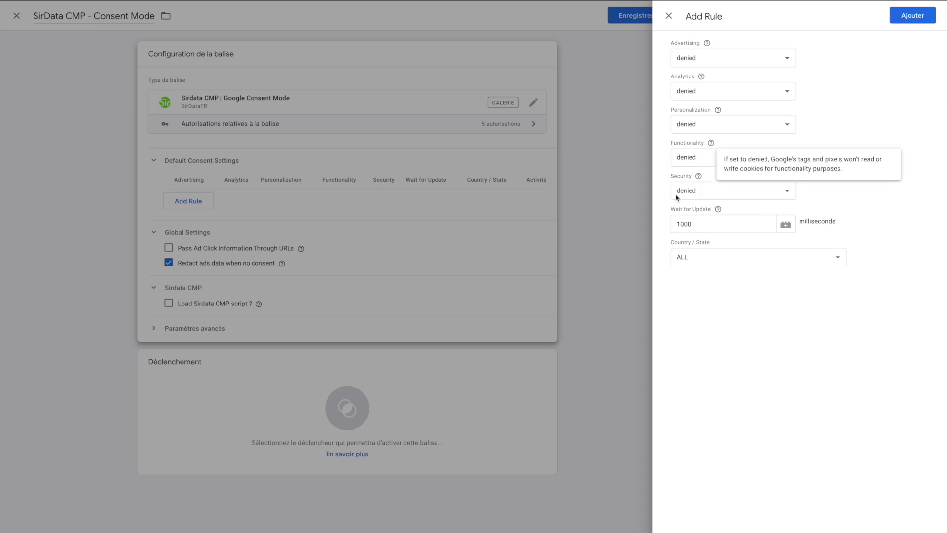
double_click(691, 222)
left_click(898, 86)
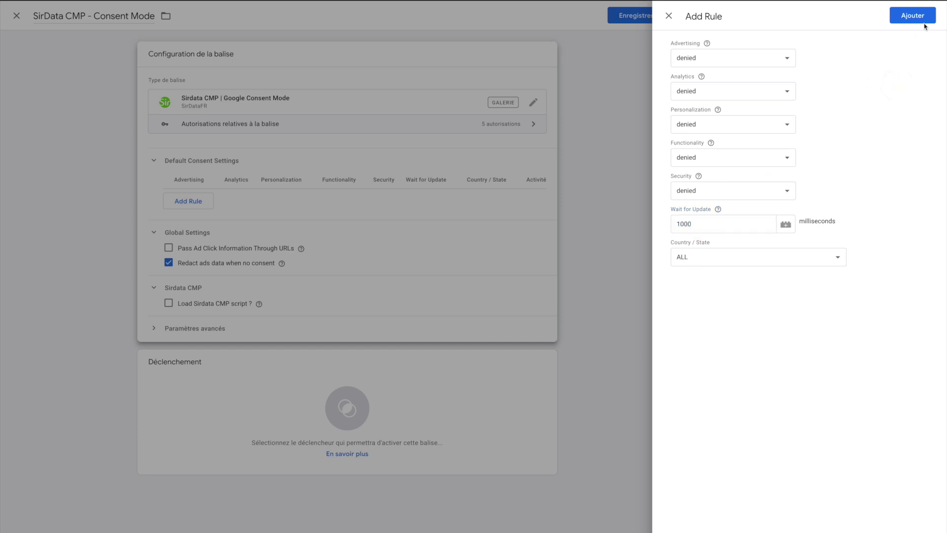
left_click(912, 15)
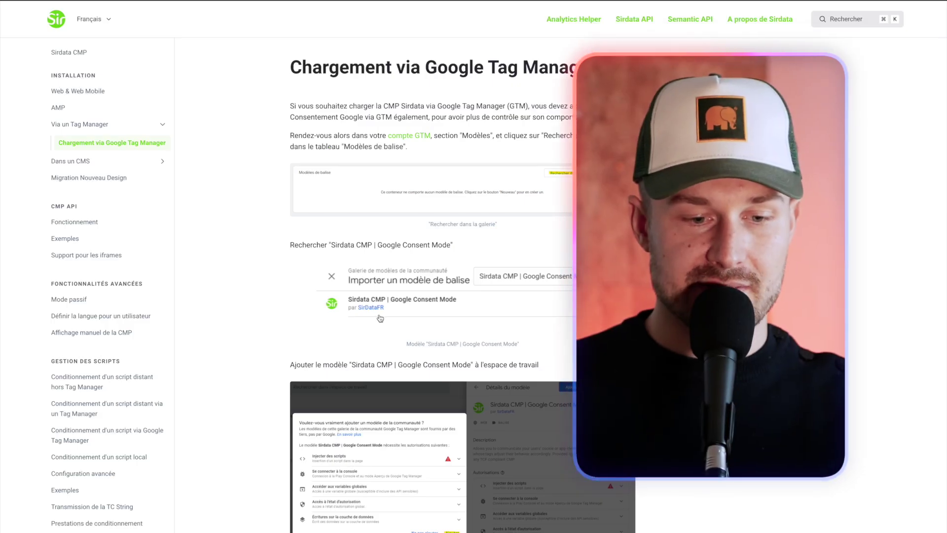
Step: Consult the tag configuration section of the Sirdata guide and enable loading of the Sirdata CMP script in the tag
scroll(378, 319, "down", 3)
scroll(378, 319, "down", 10)
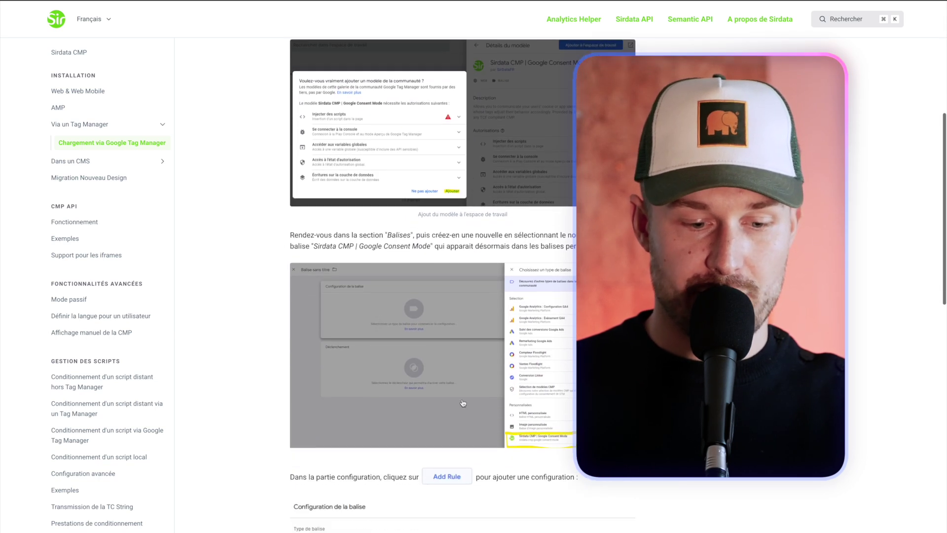
scroll(347, 388, "down", 3)
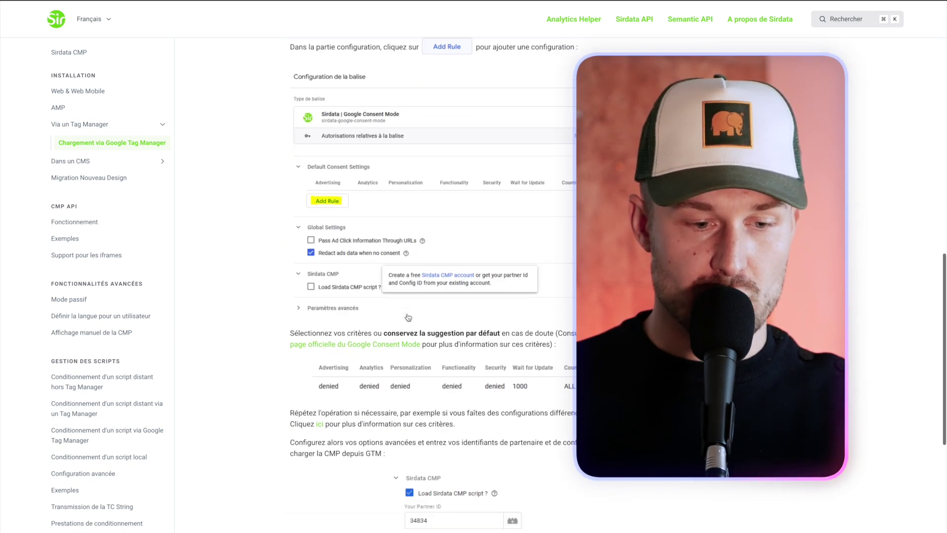
scroll(409, 298, "down", 2)
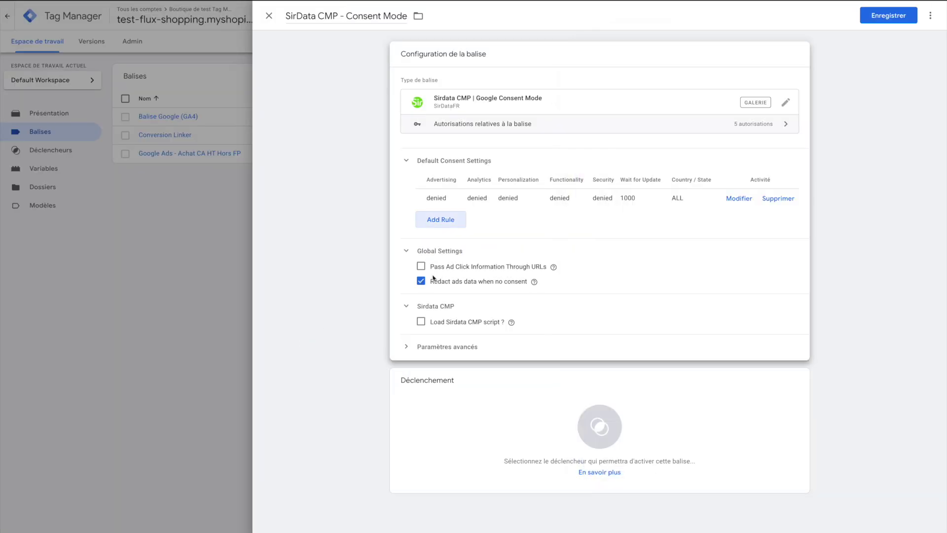
left_click(421, 323)
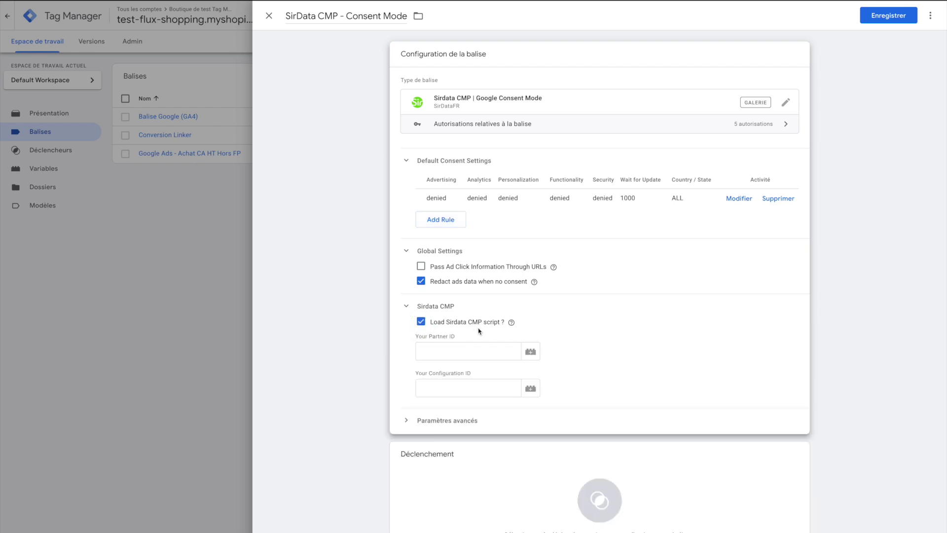
left_click(456, 354)
left_click(429, 384)
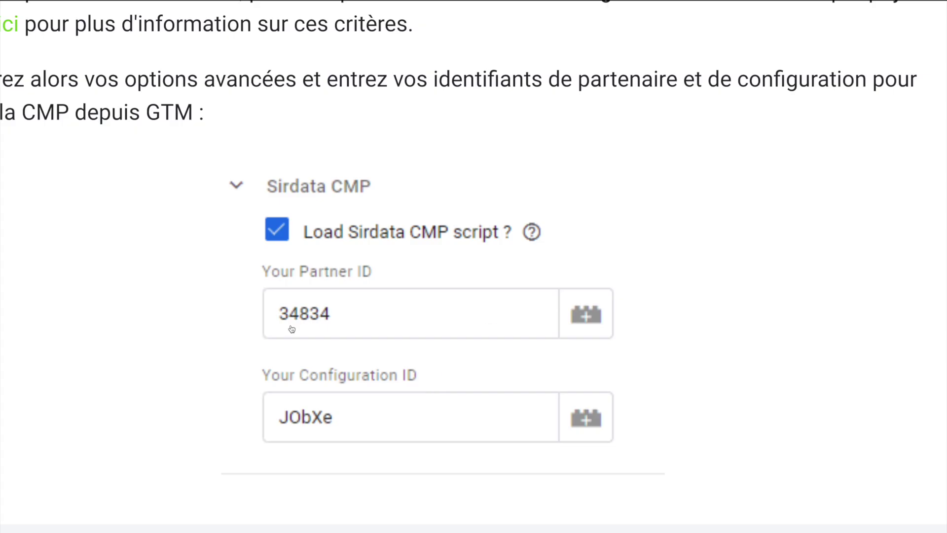
Step: Find the partner ID in the Sirdata account profile and the Test de Flux Shopping site's configuration ID, comparing them with the guide's example
key("alt+Tab")
key("alt+Tab")
key("alt+Tab")
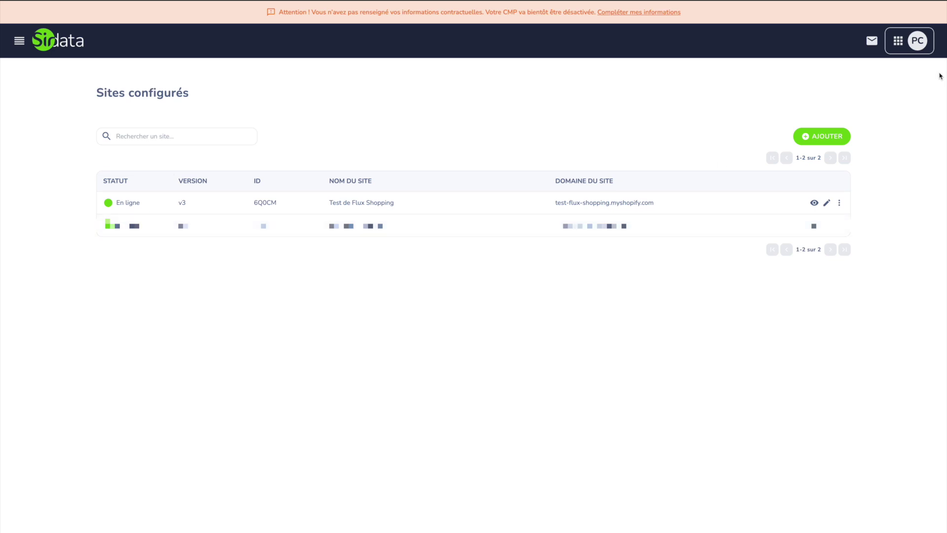
left_click(917, 43)
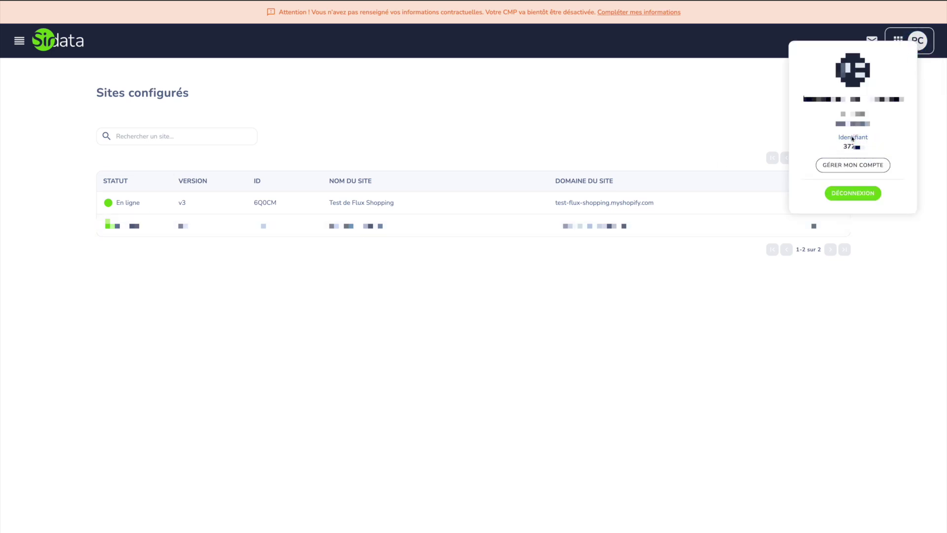
key("alt+Tab")
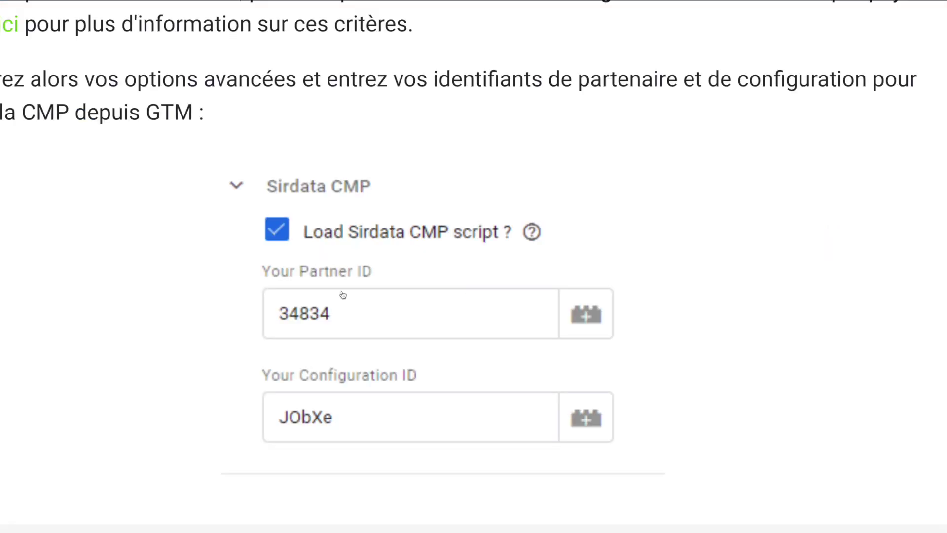
key("alt+Tab")
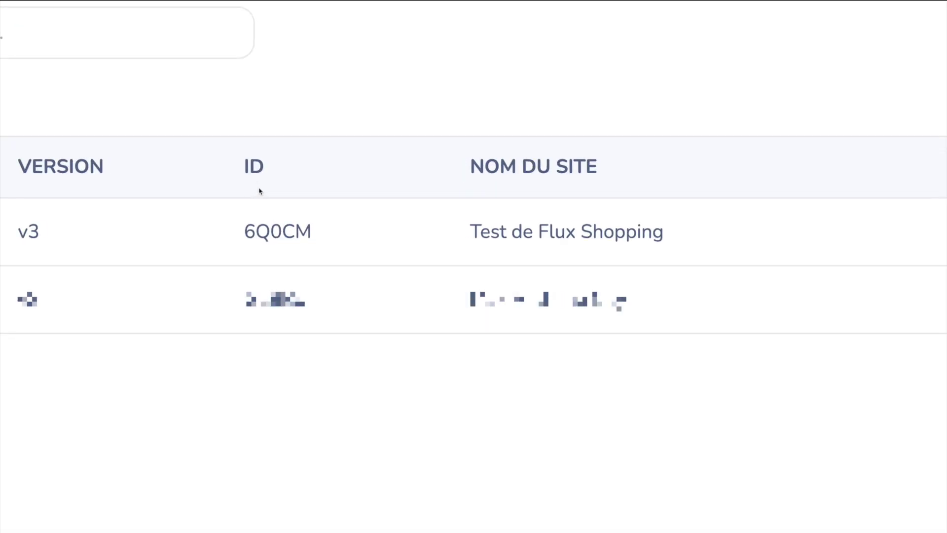
left_click_drag(240, 230, 321, 229)
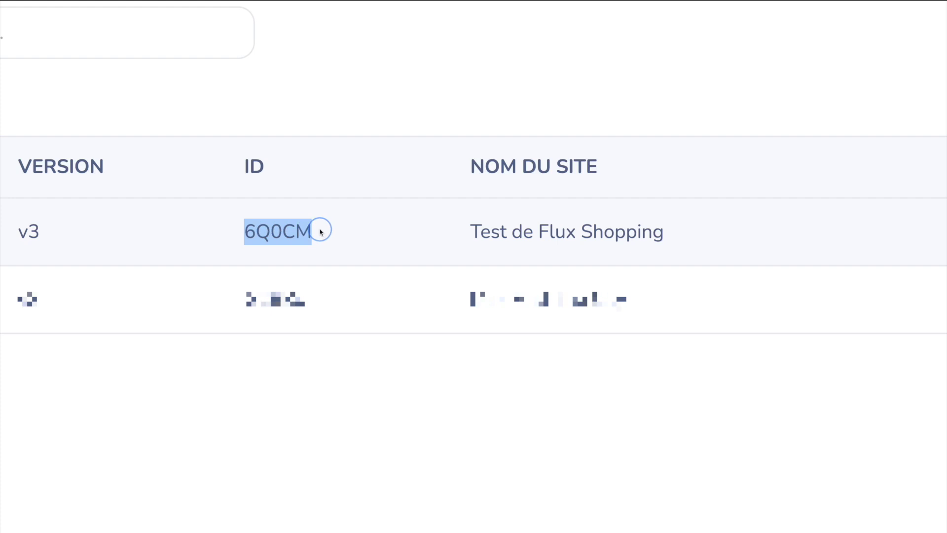
key("alt+Tab")
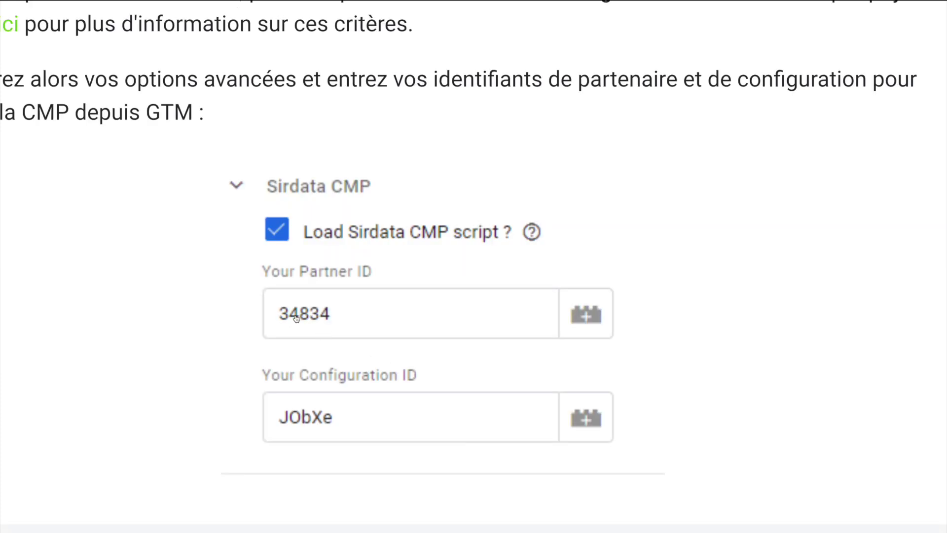
Step: Fill in the tag's Sirdata CMP partner ID and configuration ID with the values shown in the guide's example
key("alt+Tab")
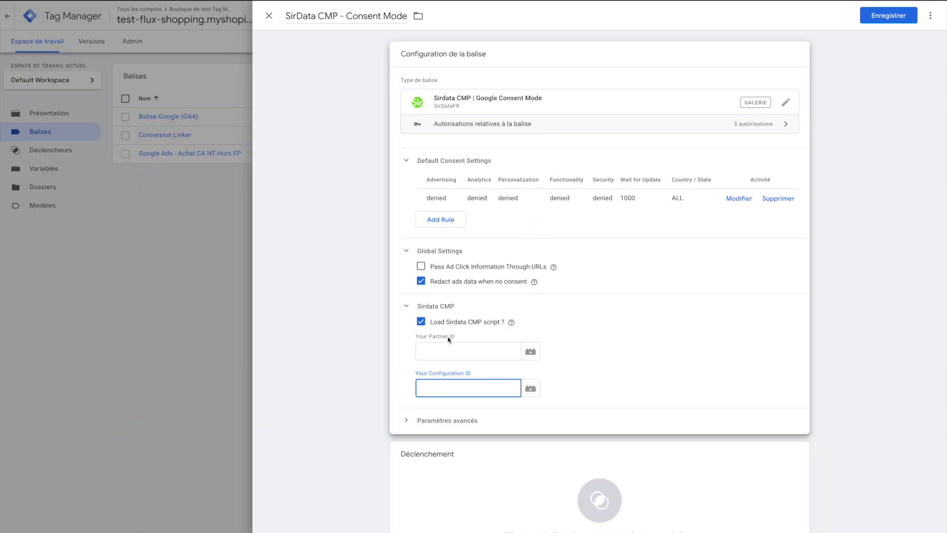
left_click(449, 355)
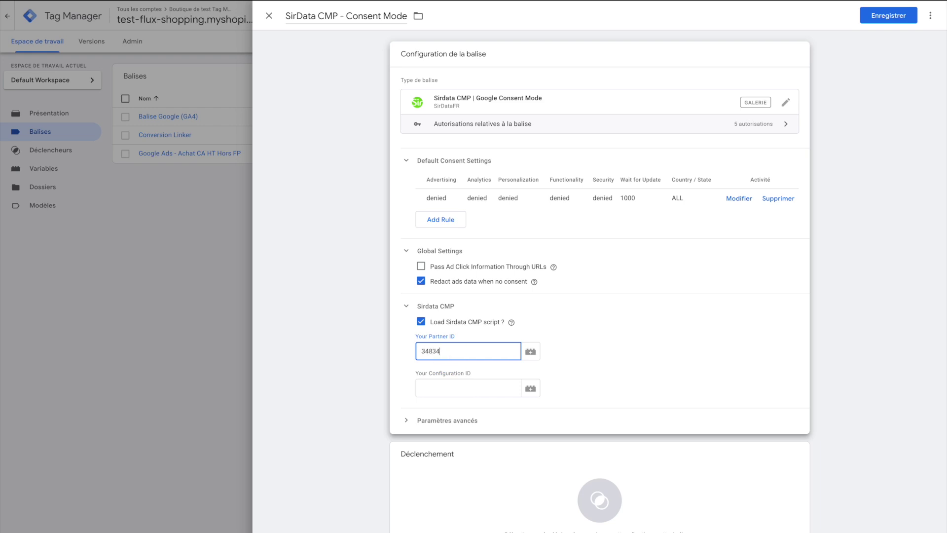
left_click(455, 387)
key("alt+Tab")
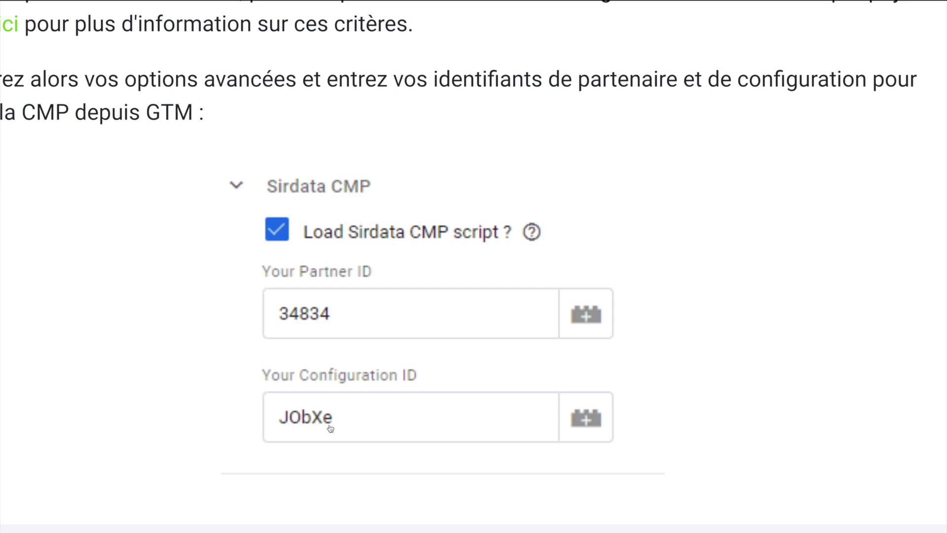
key("alt+Tab")
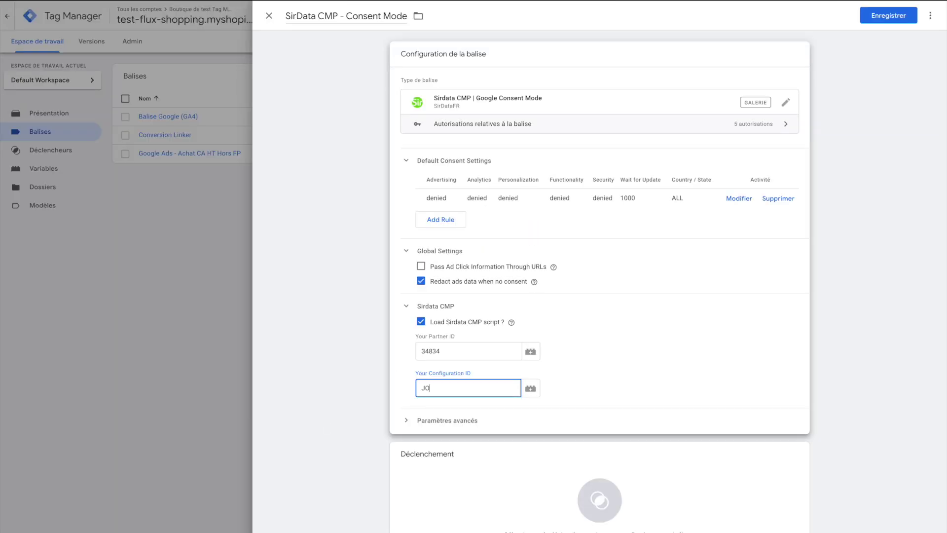
type("JObXe")
left_click(456, 474)
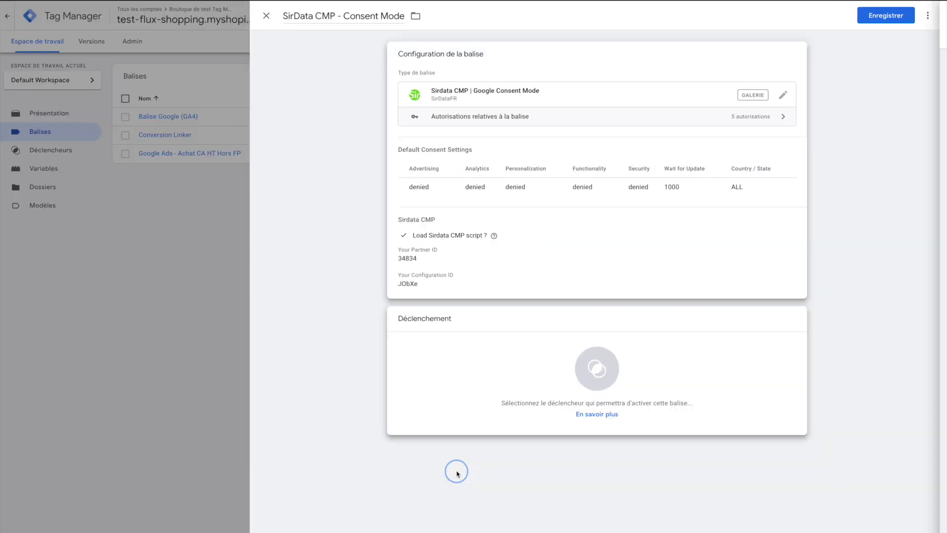
Step: Check the guide's trigger instructions, assign the "Initialization - All Pages" trigger to the SirData CMP - Consent Mode tag and save it
key("alt+Tab")
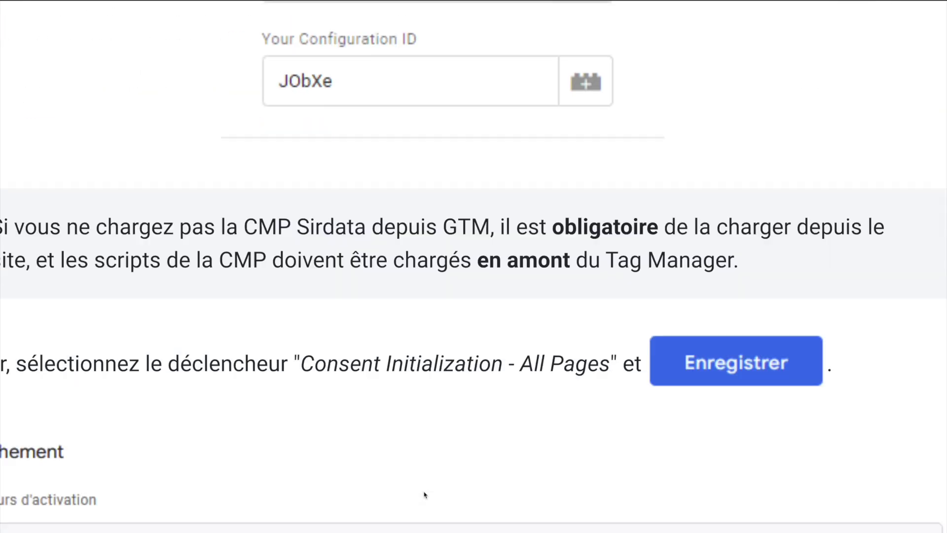
scroll(328, 457, "down", 2)
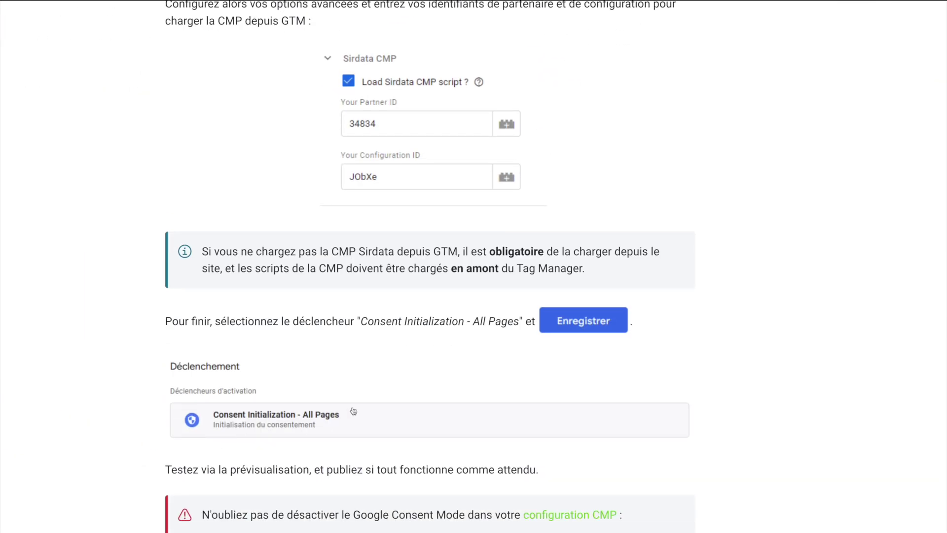
key("alt+Tab")
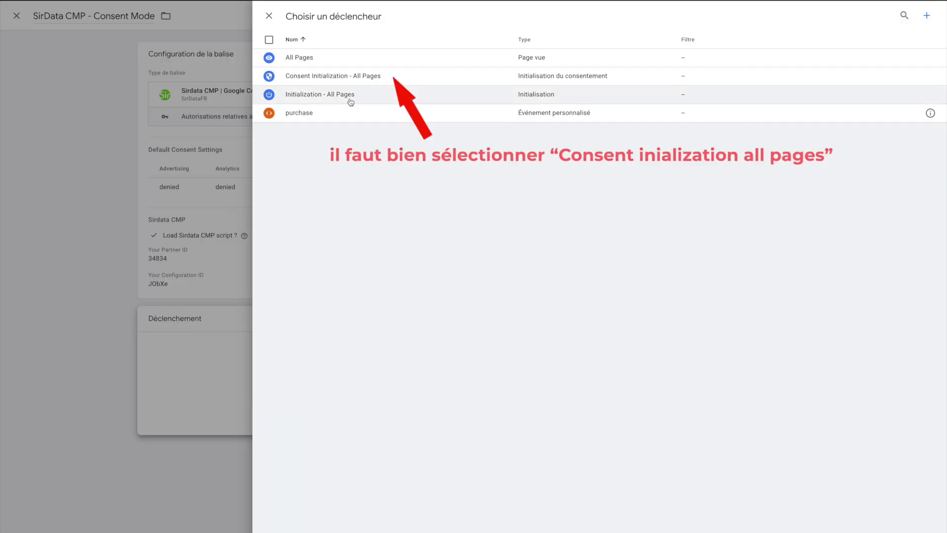
left_click(270, 99)
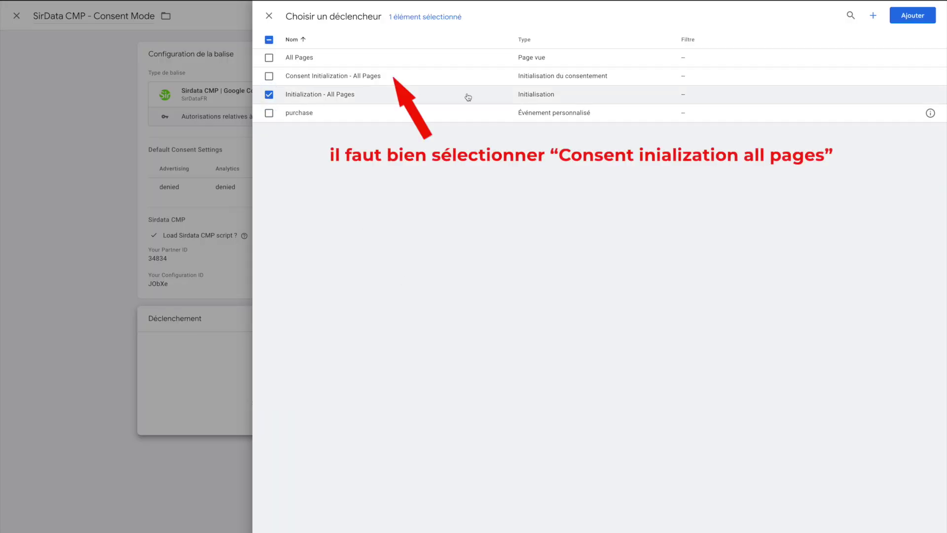
left_click(909, 16)
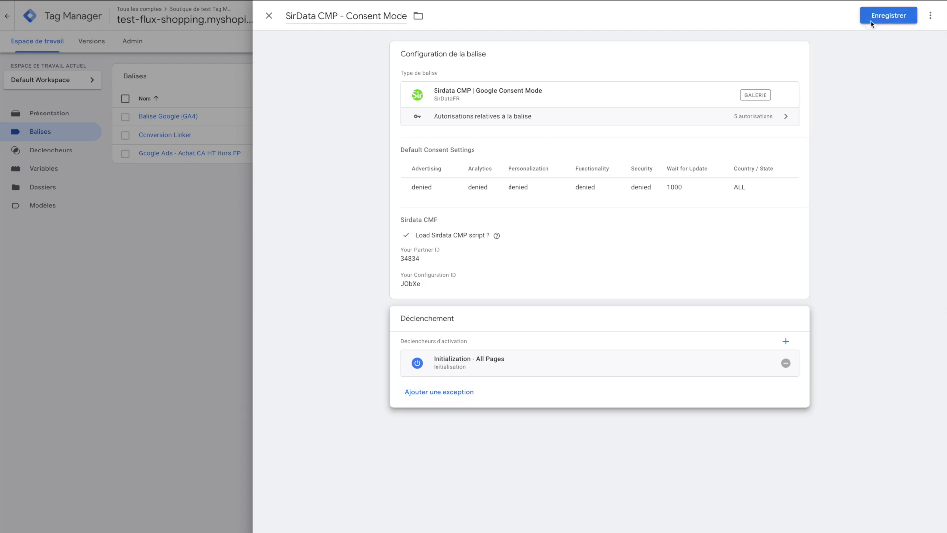
left_click(871, 23)
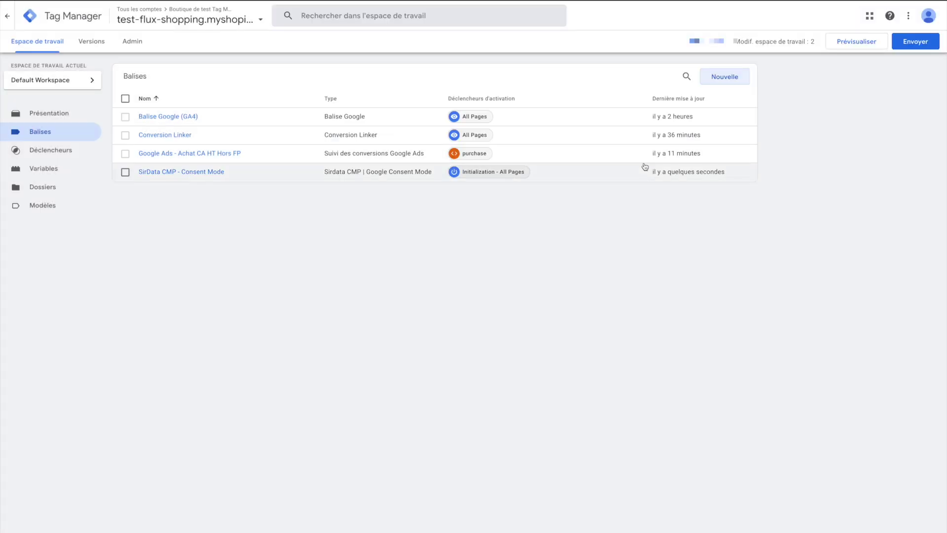
Step: Enable the consent overview ("Activer la vue d'ensemble du consentement") in the container settings and save the change
left_click(132, 42)
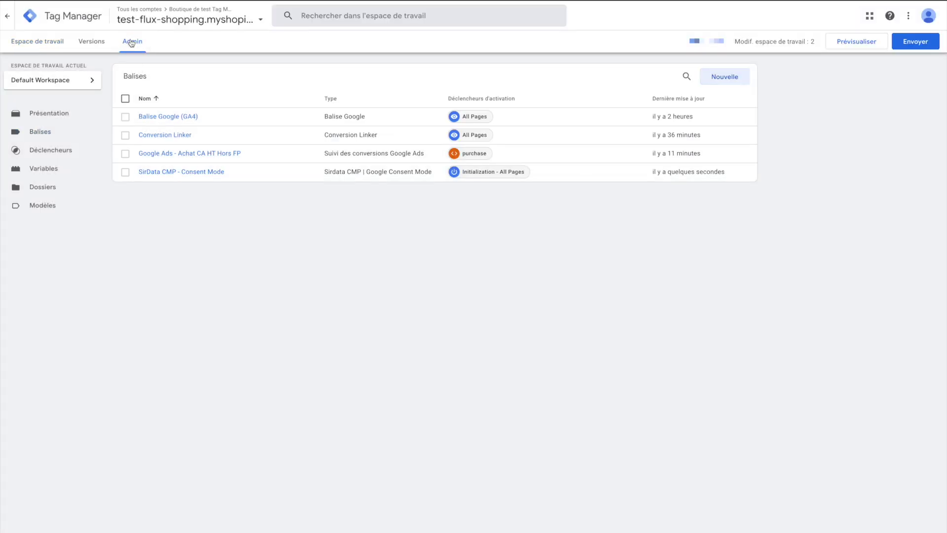
left_click(551, 121)
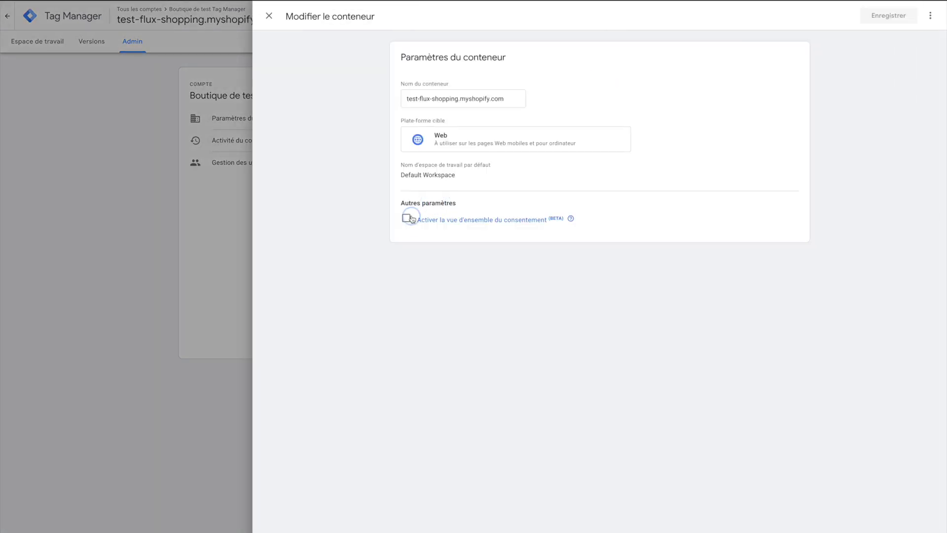
left_click(413, 219)
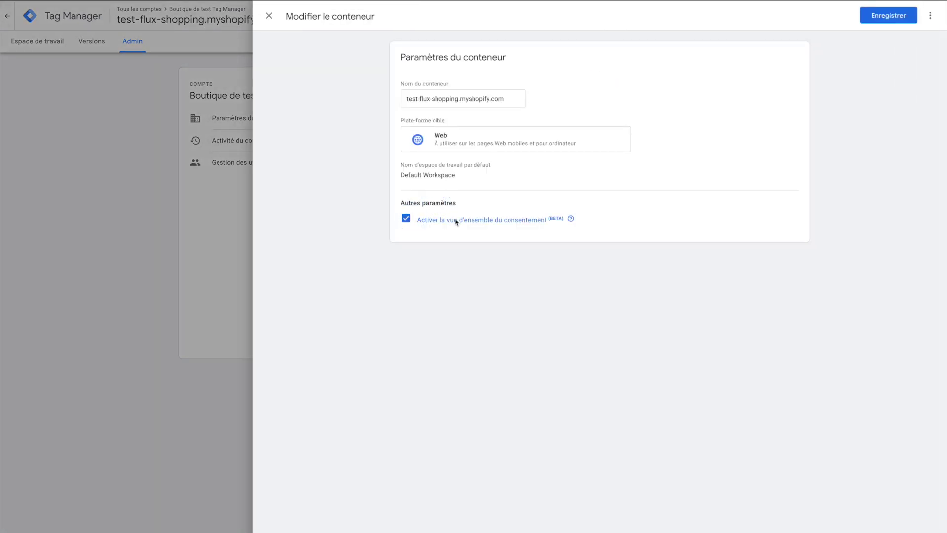
left_click(878, 17)
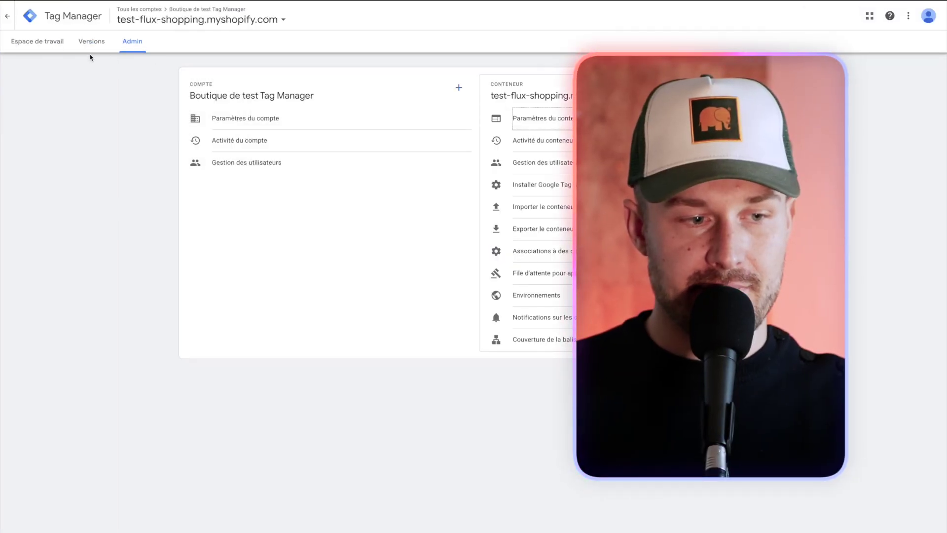
Step: Return to the workspace's tag list and review each tag's built-in consent types in the consent overview
left_click(37, 41)
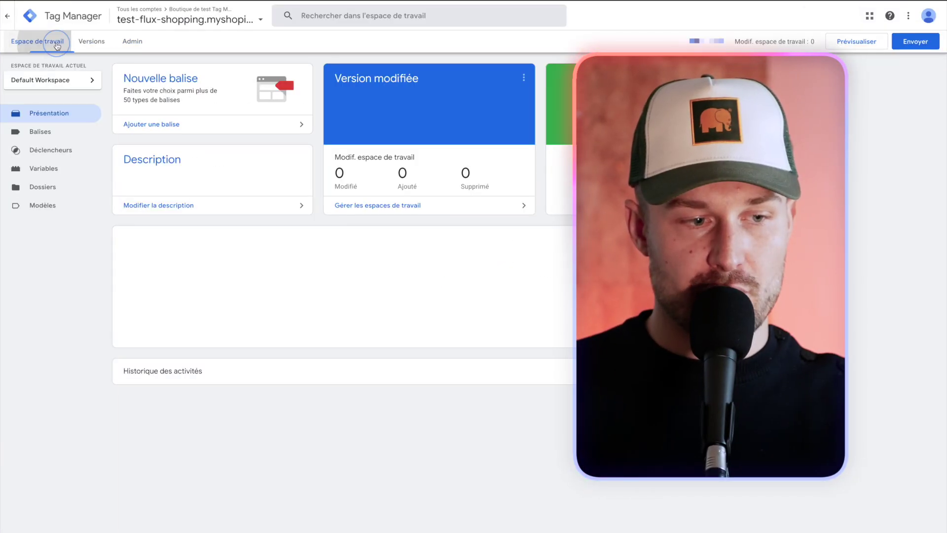
left_click(40, 131)
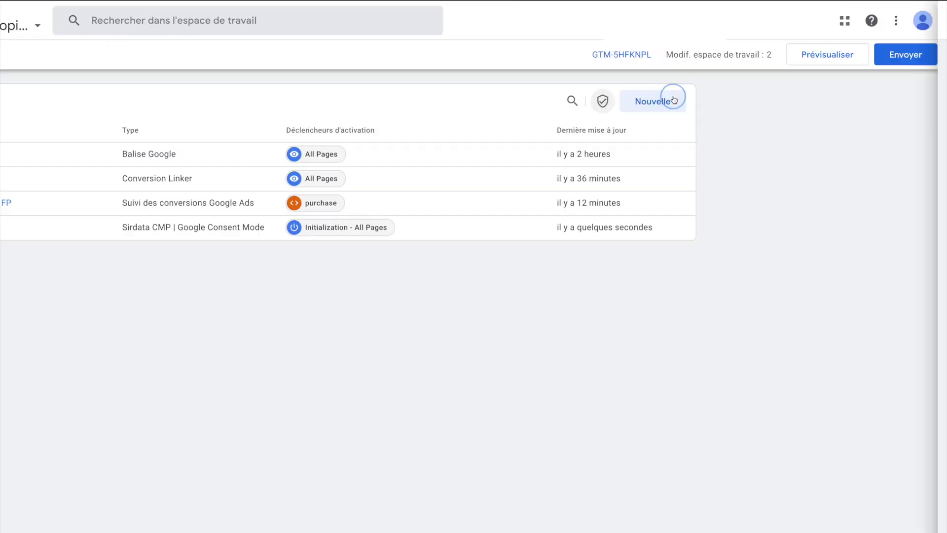
left_click(674, 99)
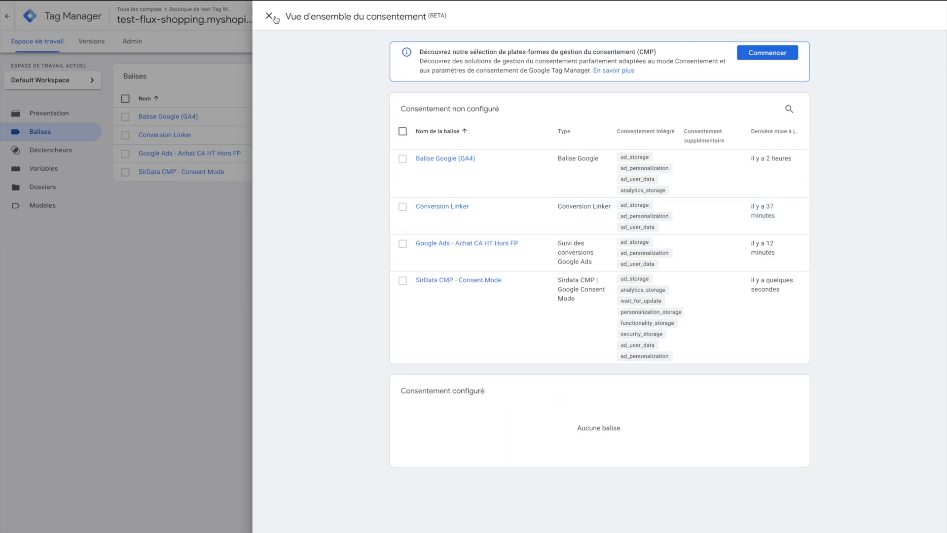
left_click(269, 16)
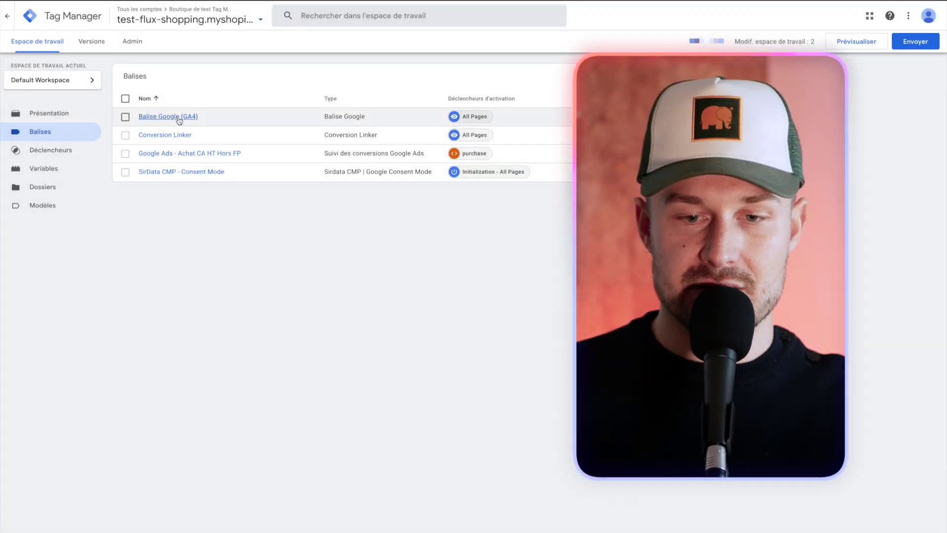
Step: Examine the built-in and additional consent checks in the advanced settings of the Balise Google (GA4) tag
left_click(178, 116)
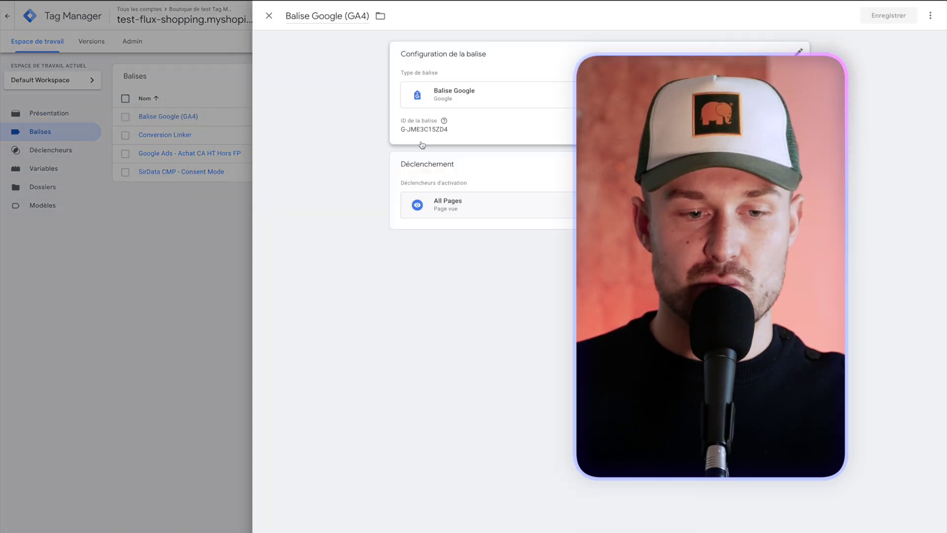
left_click(475, 139)
left_click(407, 230)
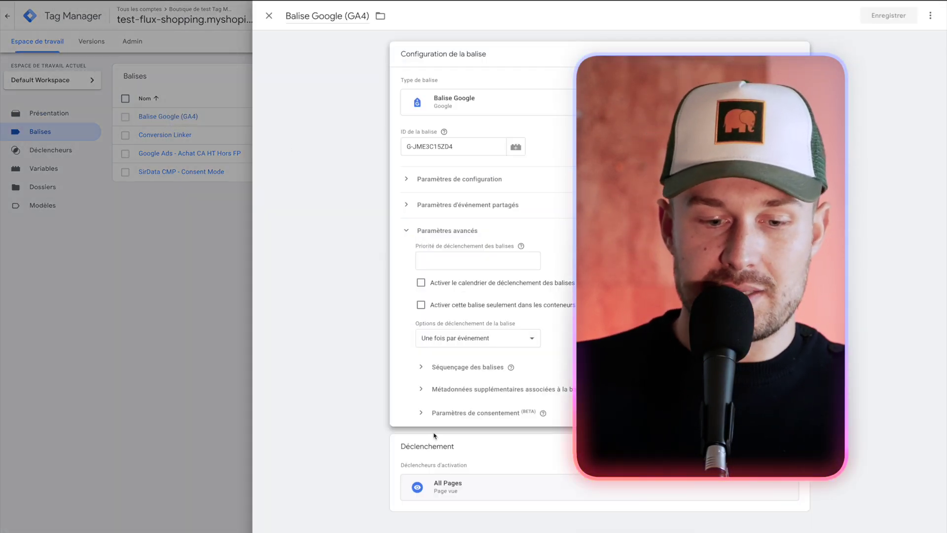
left_click(434, 413)
scroll(436, 425, "down", 1)
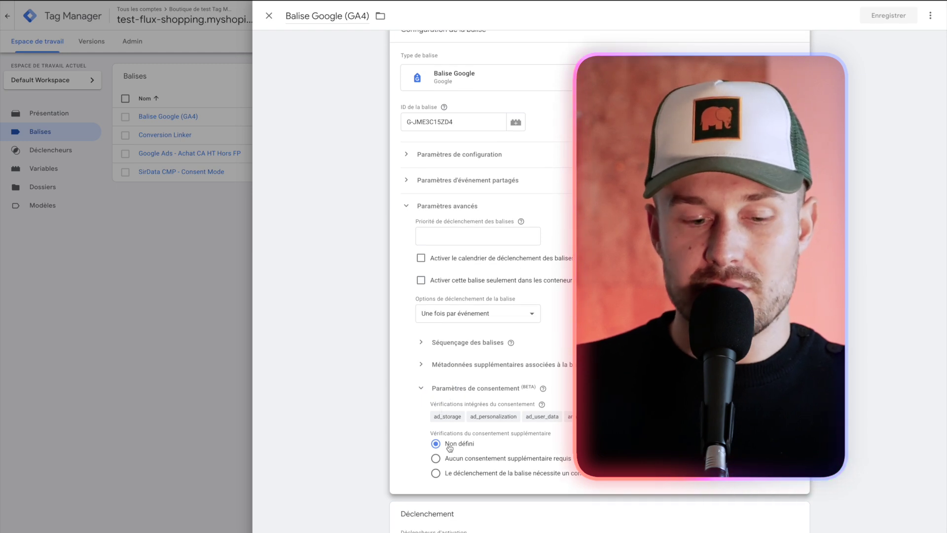
left_click_drag(435, 417, 573, 416)
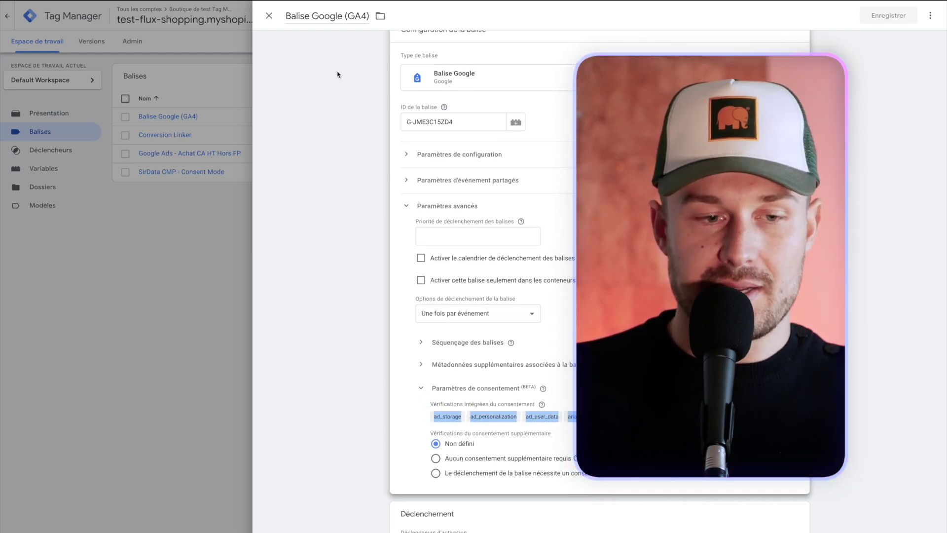
left_click(269, 17)
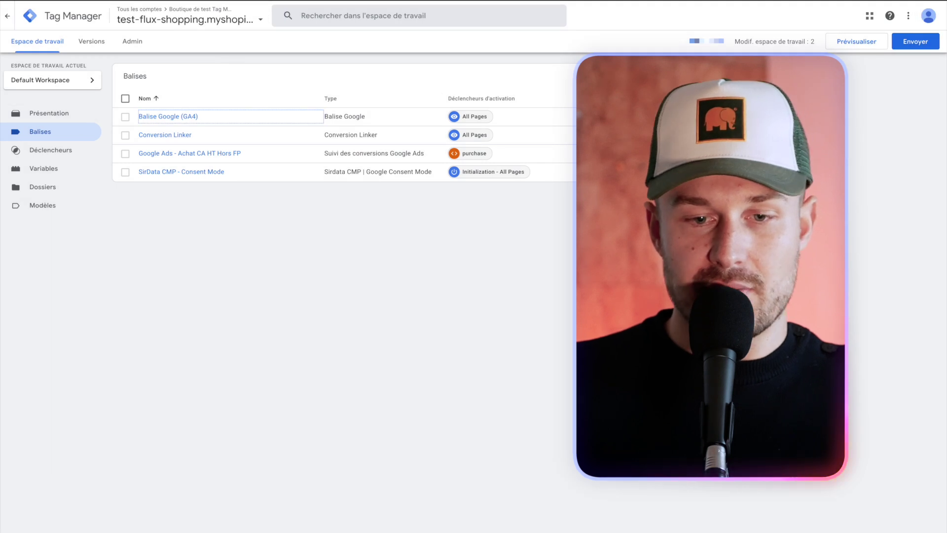
Step: Set all four unconfigured tags in the consent overview to "Aucun consentement supplémentaire requis" and save them
left_click(769, 75)
left_click(402, 132)
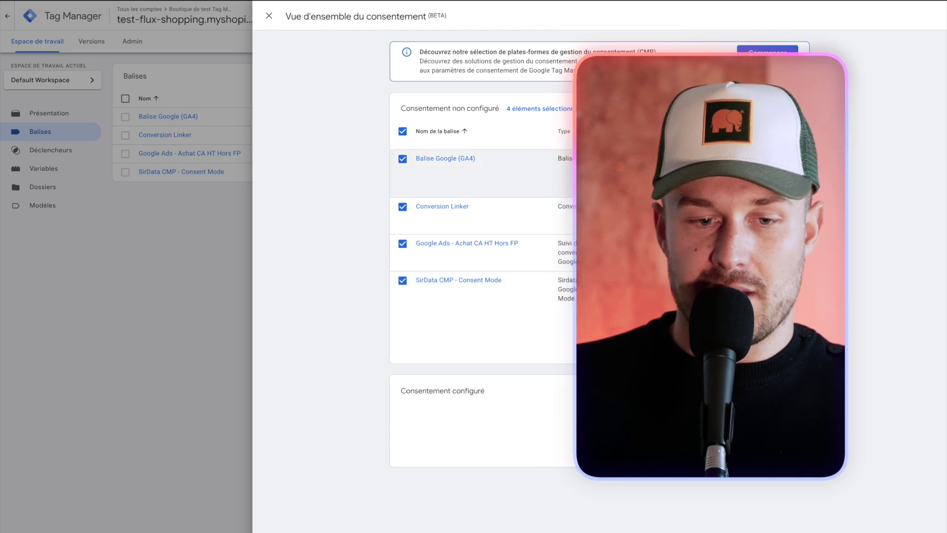
left_click(794, 108)
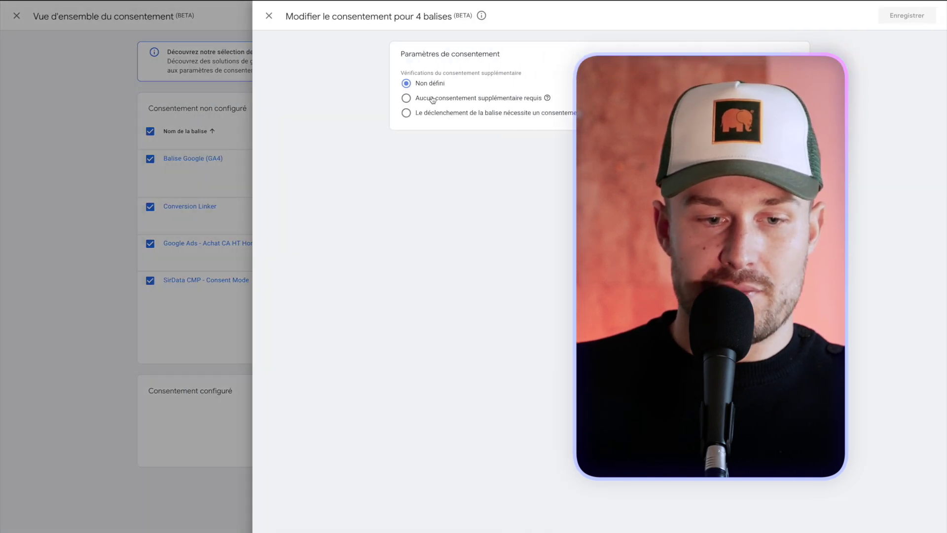
left_click(406, 98)
mouse_move(551, 106)
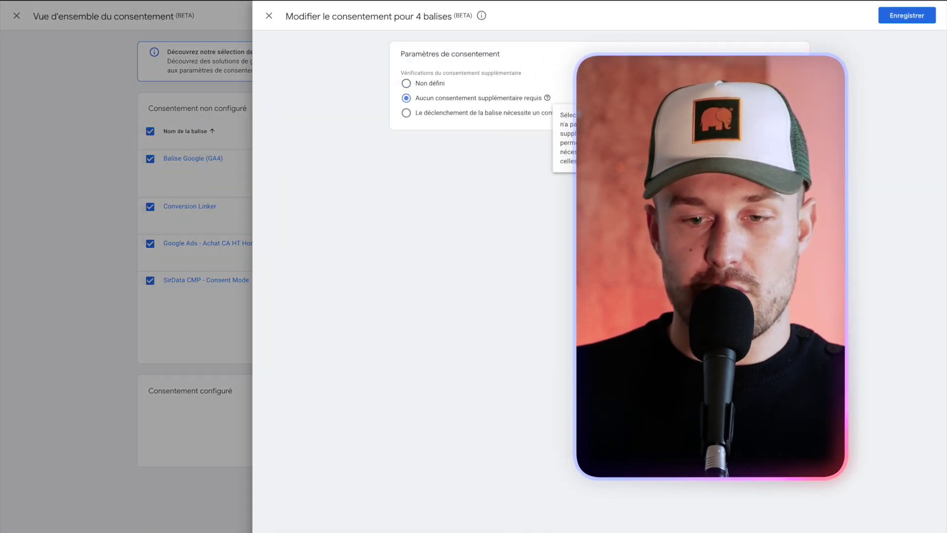
left_click(918, 19)
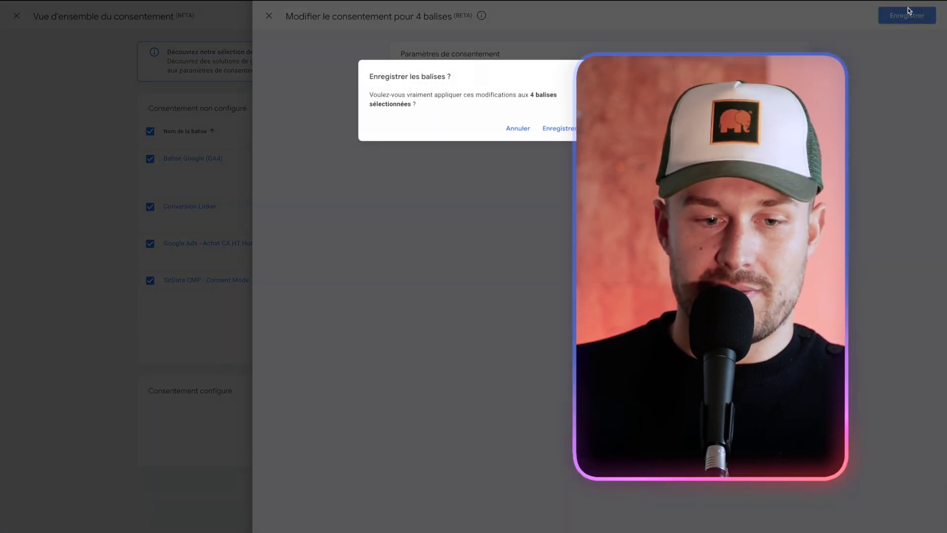
left_click(556, 127)
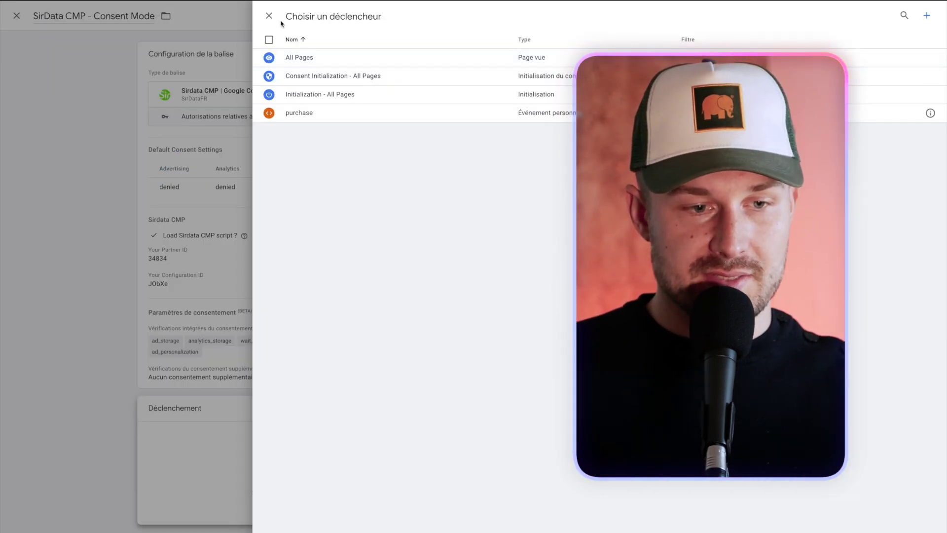
Step: Assign the "Consent Initialization - All Pages" trigger to the SirData CMP - Consent Mode tag, save it and return to the tag list
left_click(266, 78)
left_click(920, 20)
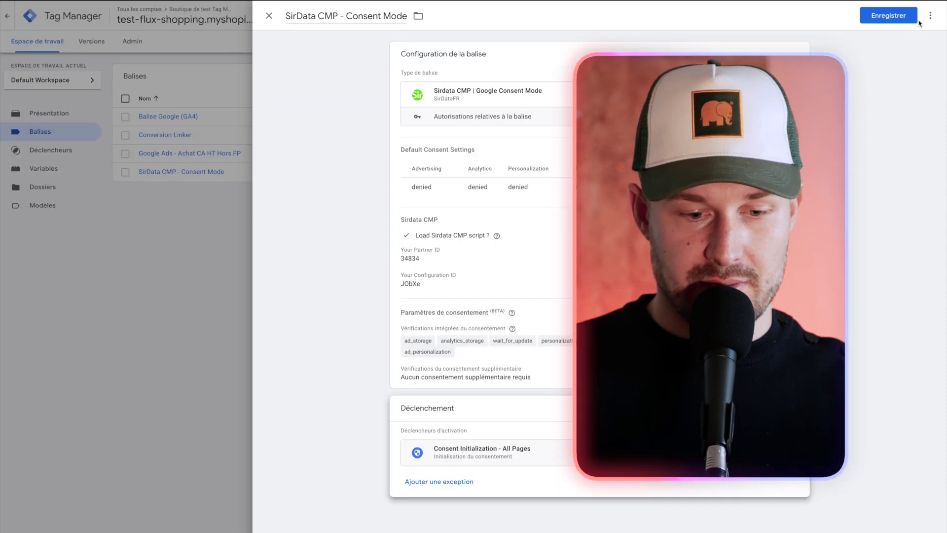
left_click(911, 18)
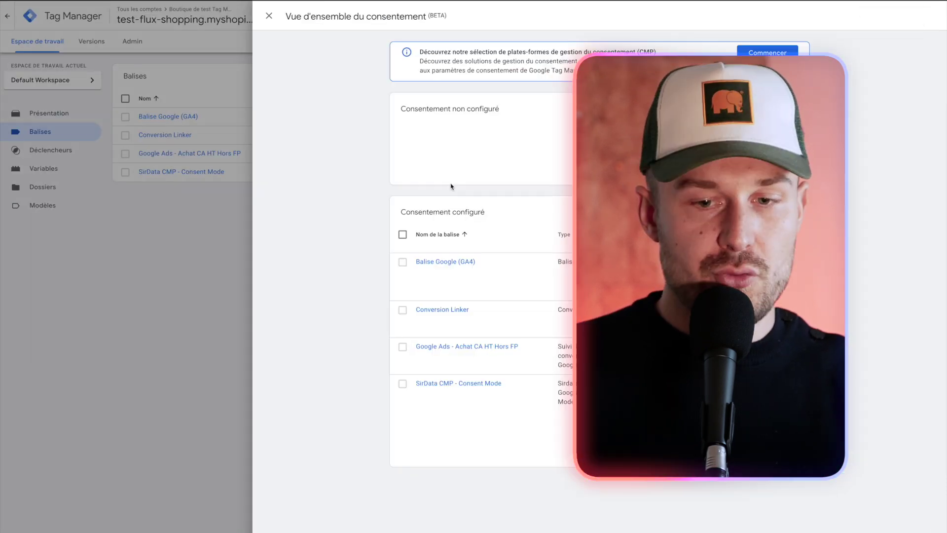
left_click(269, 16)
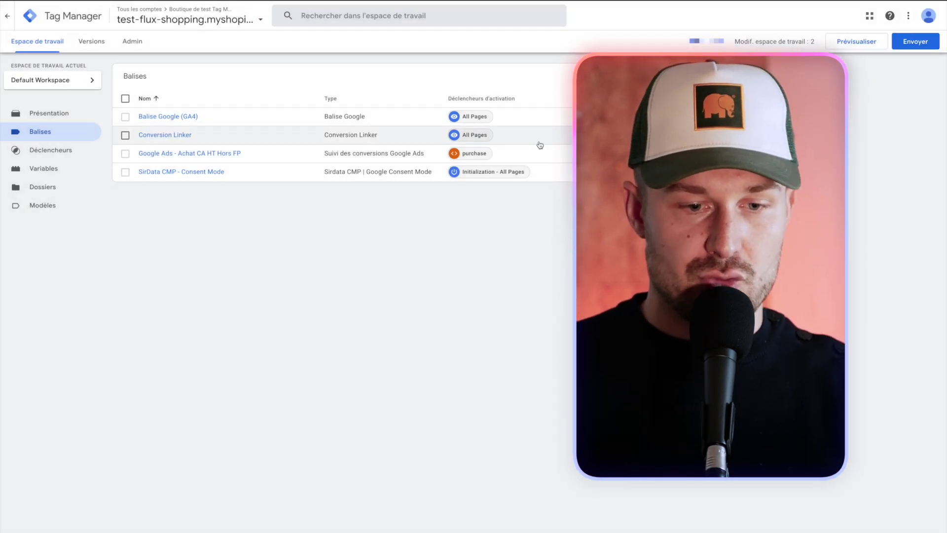
Step: Publish the workspace changes as version "SirData - CMP Consent" with the description "- Mise en place du consentement"
left_click(913, 44)
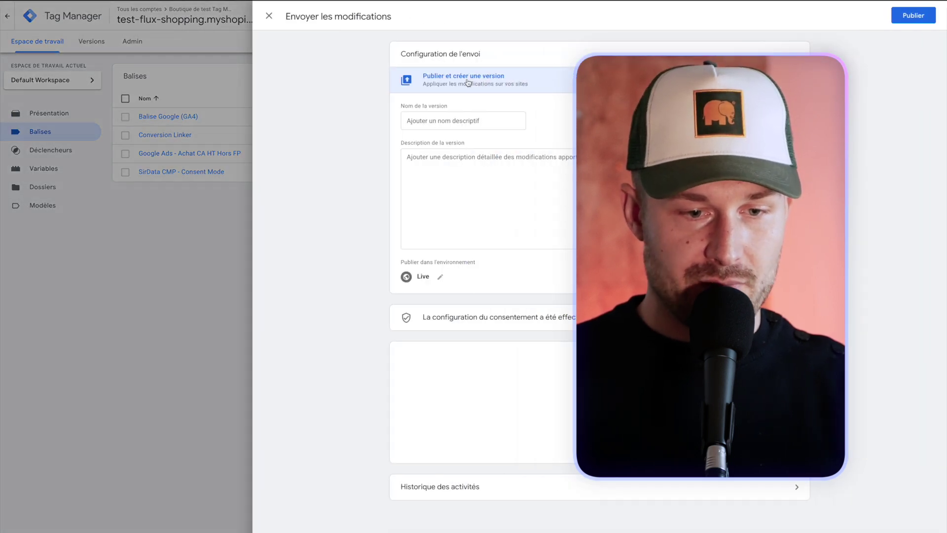
left_click(428, 126)
type("SirData - CMP Consent")
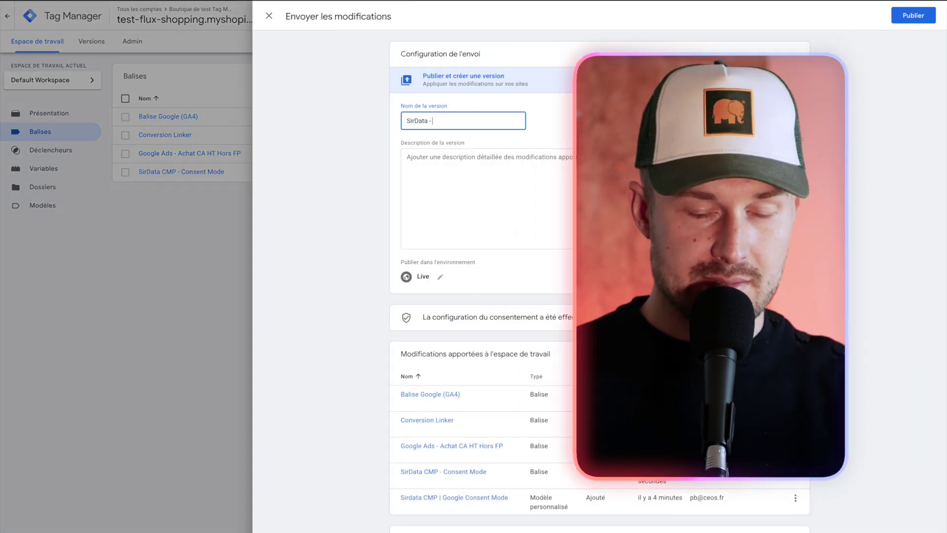
left_click(447, 163)
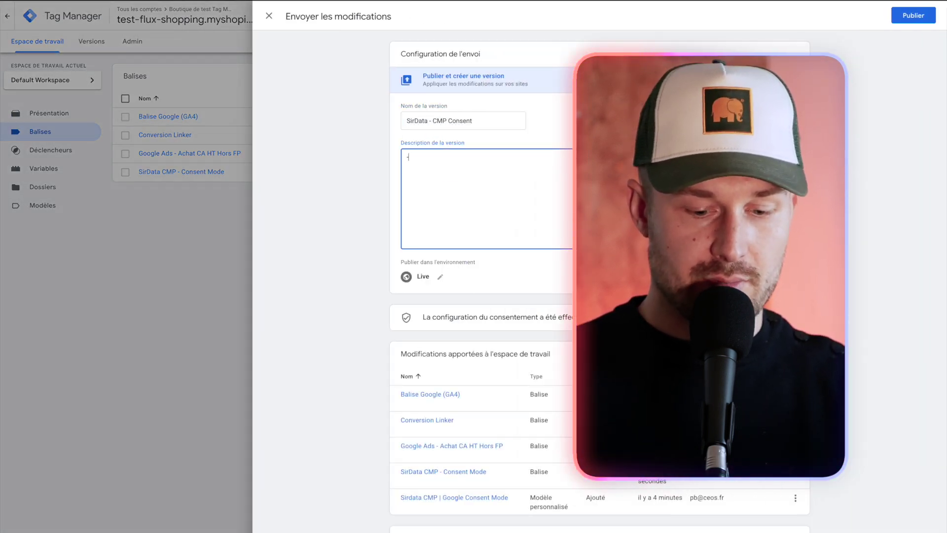
type("- Mise en place du consentement")
left_click(913, 15)
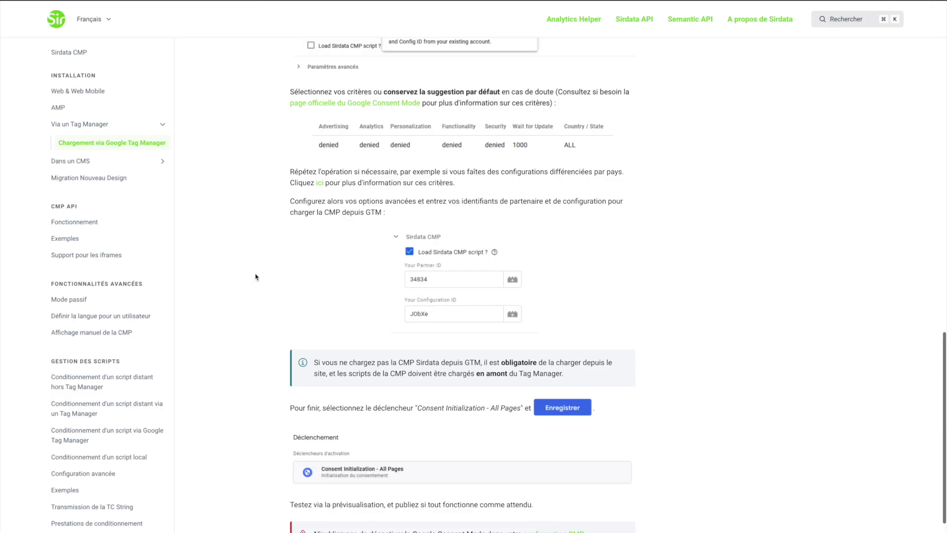
Step: Check the guide's final note, then save the Test de Flux Shopping site's additional modules in Sirdata with Google Consent Mode deactivated
scroll(442, 271, "down", 3)
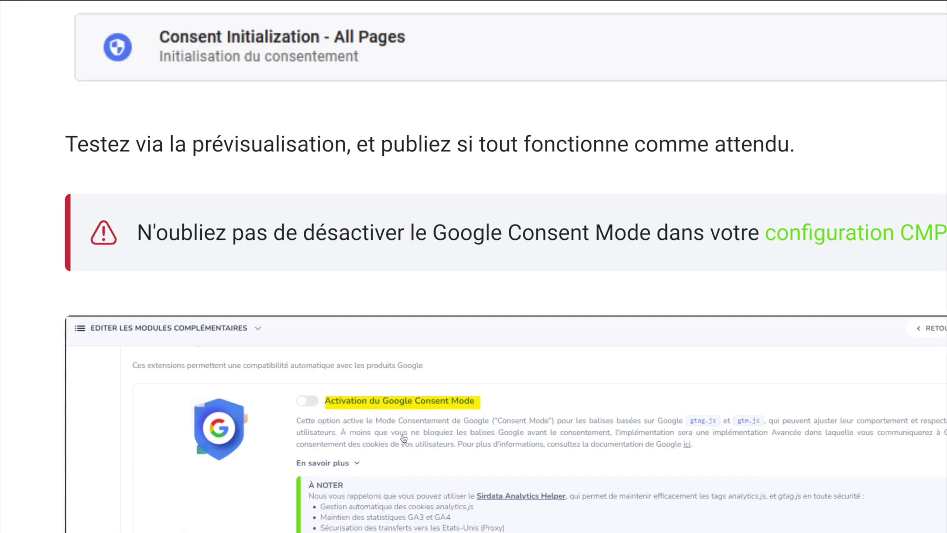
key("alt+Tab")
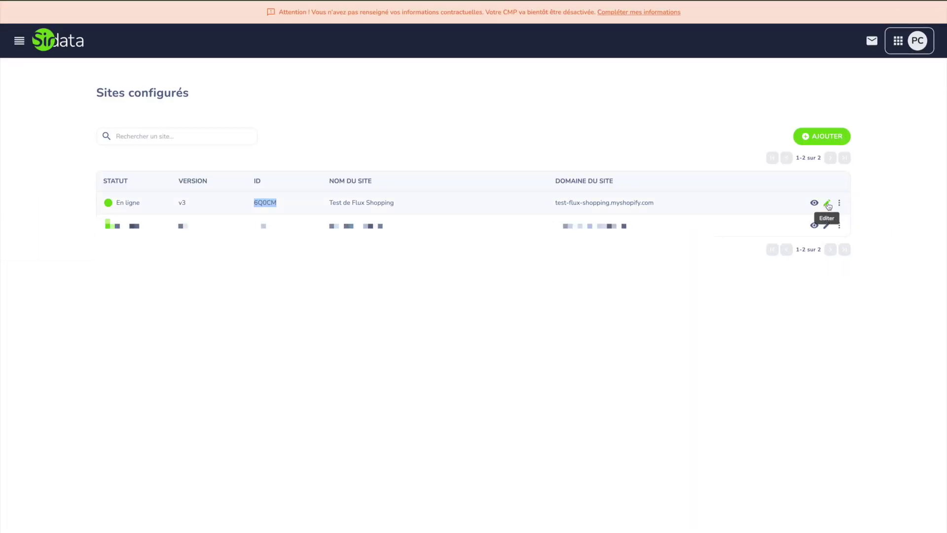
left_click(828, 204)
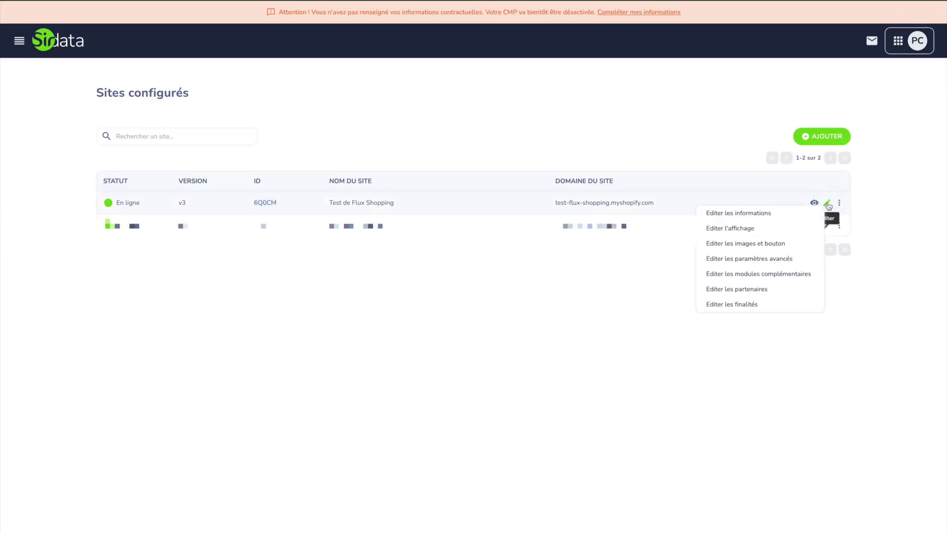
left_click(767, 275)
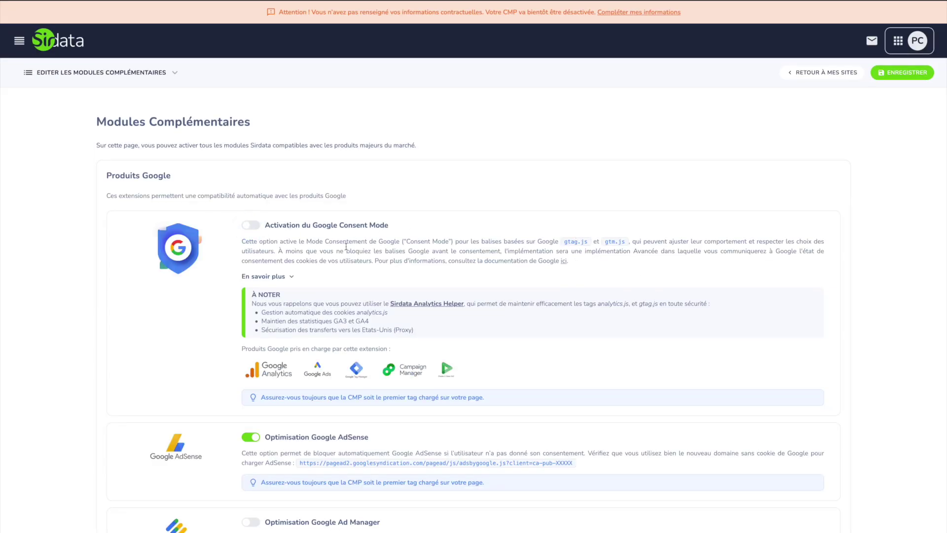
left_click(899, 69)
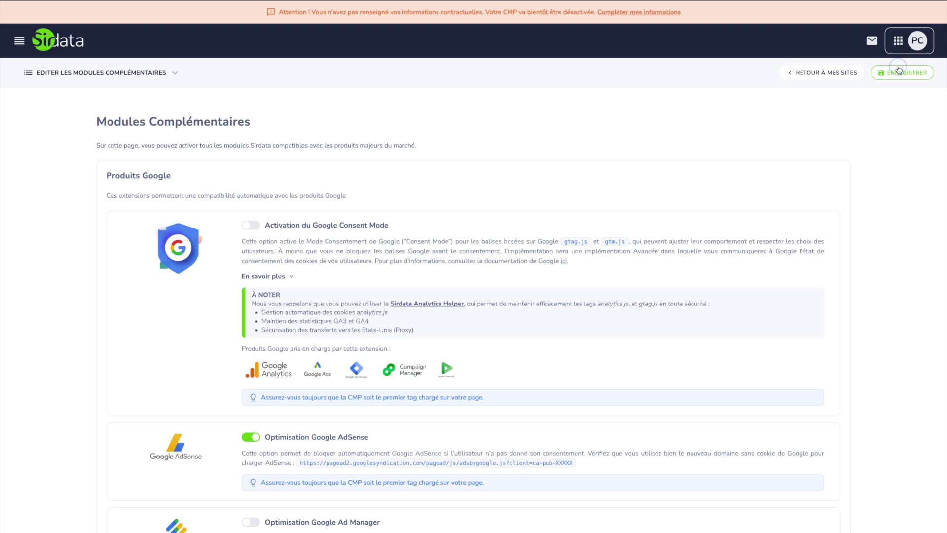
Step: Open the site's partner settings in Sirdata and look through the list of activated partners
left_click(124, 66)
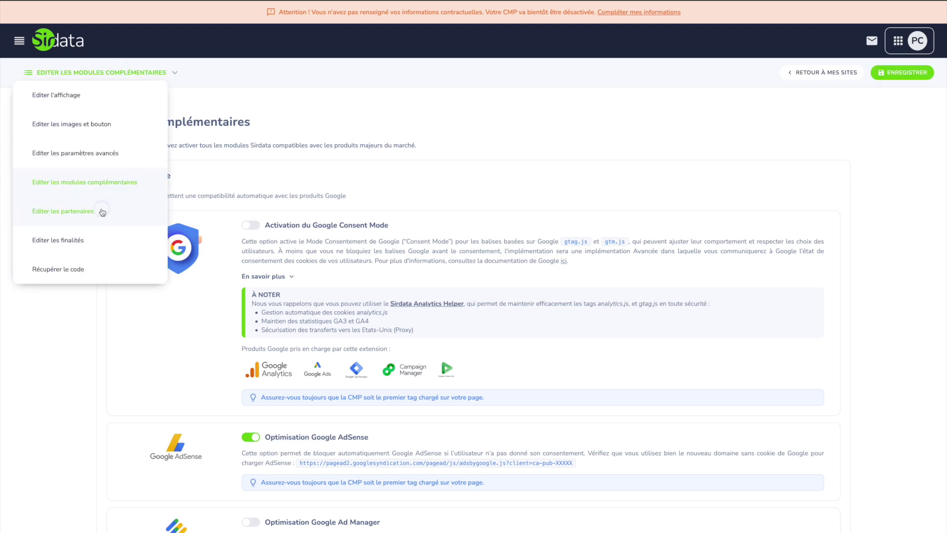
left_click(102, 211)
scroll(137, 259, "down", 5)
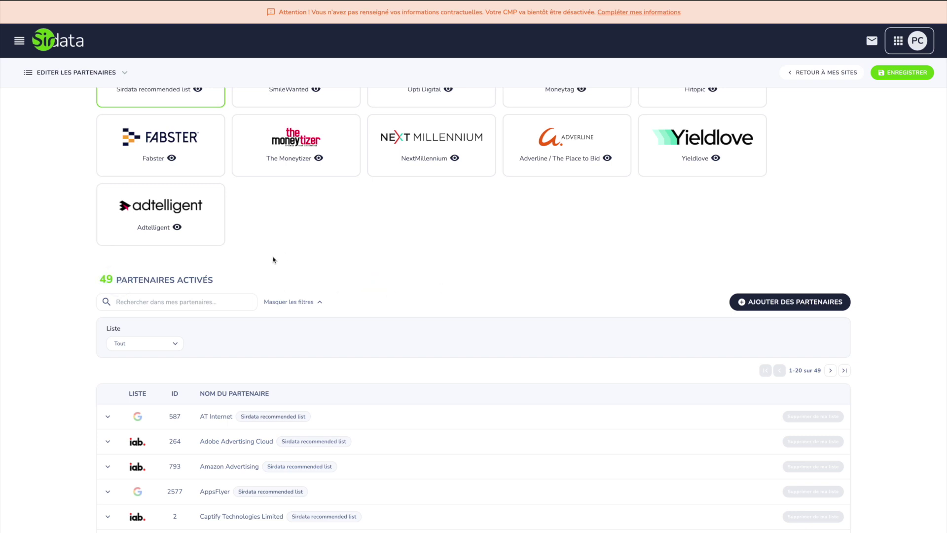
Step: Switch to the Boutique de Test storefront, review the partners and activities in the Sirdata consent banner's settings, and accept all
key("alt+Tab")
key("alt+Tab")
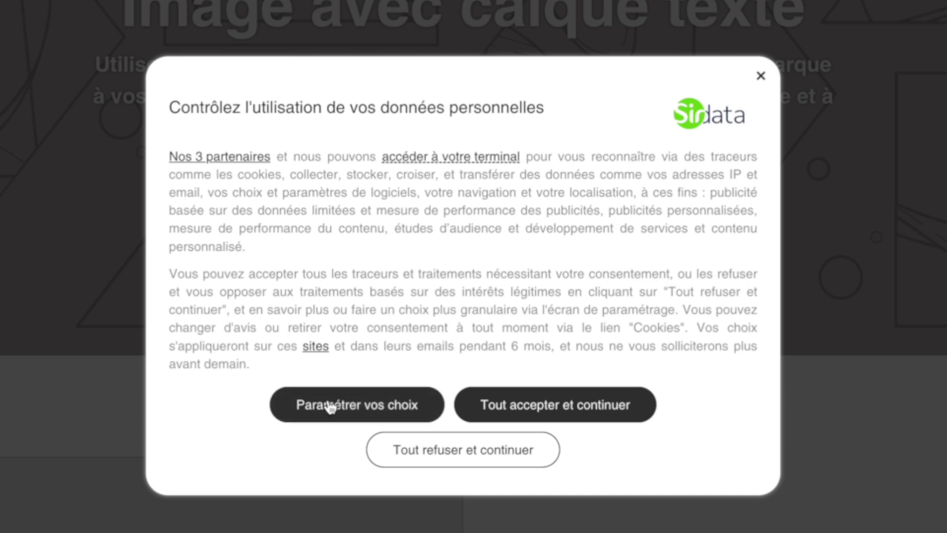
left_click(294, 407)
scroll(342, 327, "down", 2)
scroll(342, 328, "up", 2)
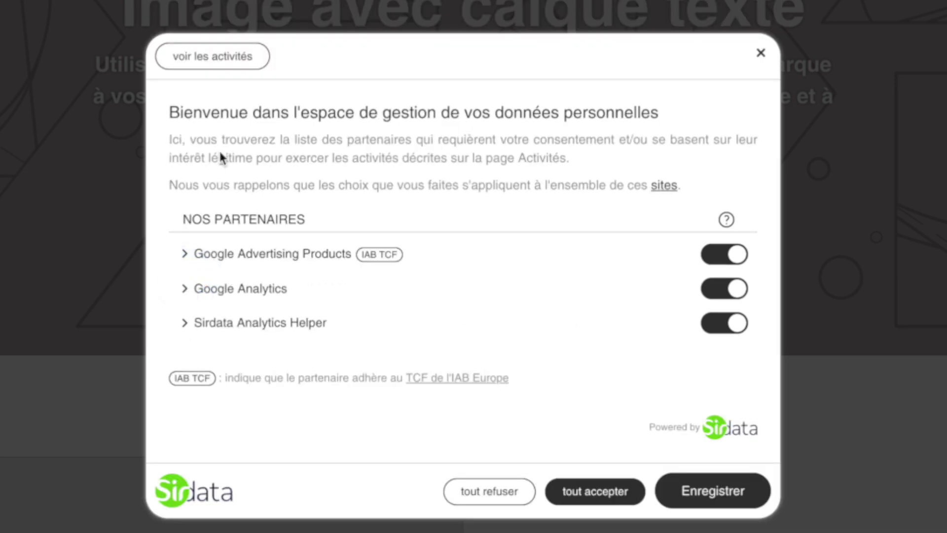
left_click(212, 56)
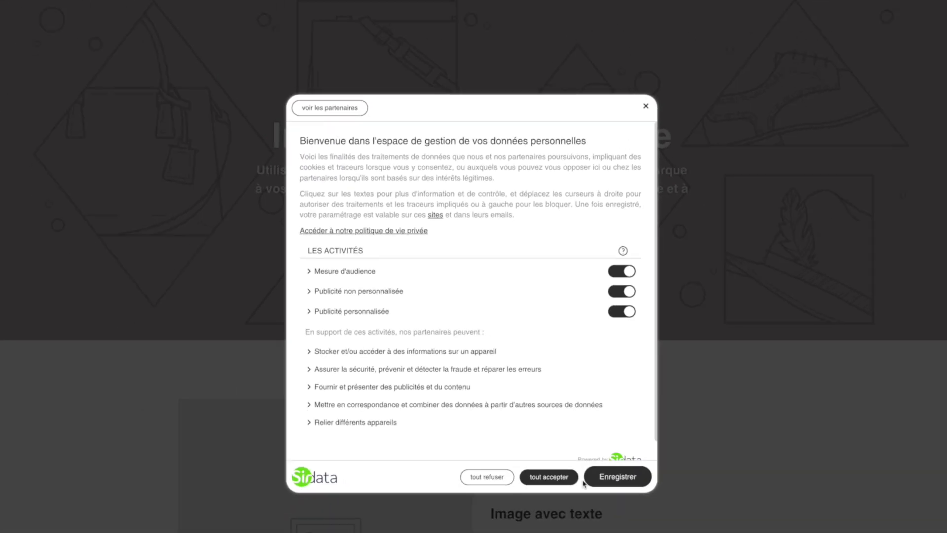
left_click(545, 458)
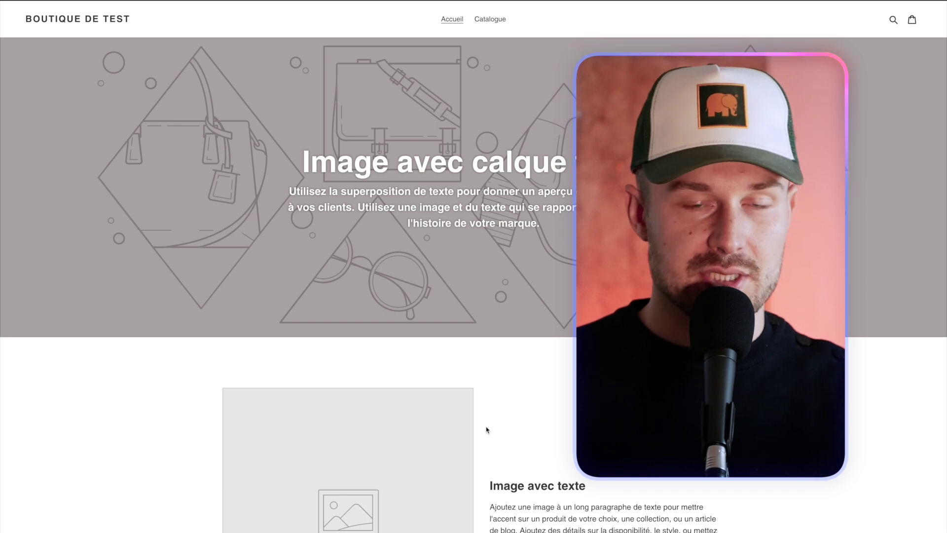
Step: Return to the store's Tag Manager container, launch its preview and continue into the connected Tag Assistant session
mouse_move(1, 347)
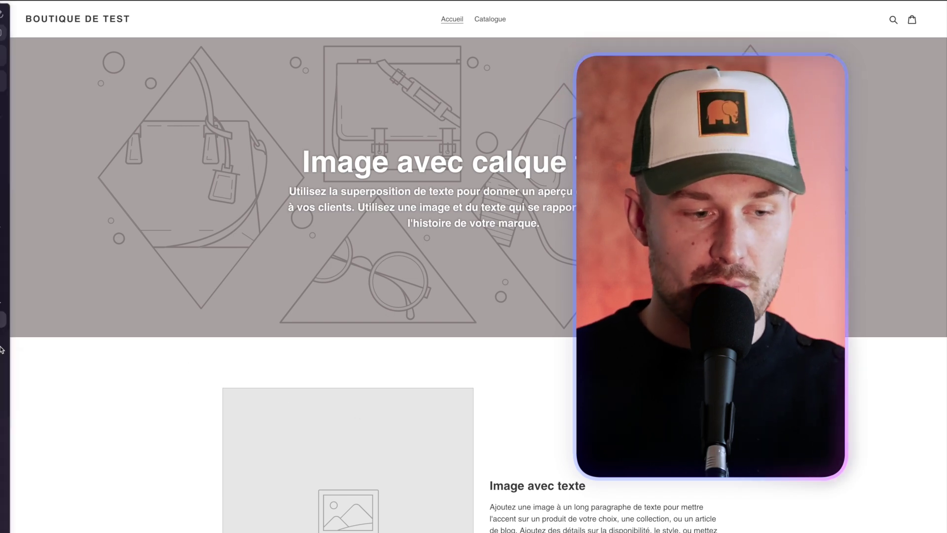
left_click(103, 320)
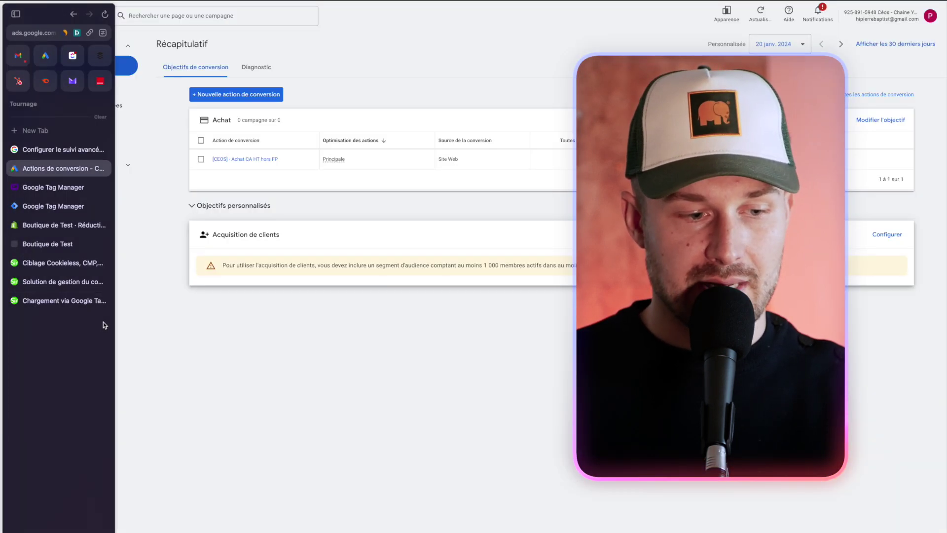
left_click(53, 205)
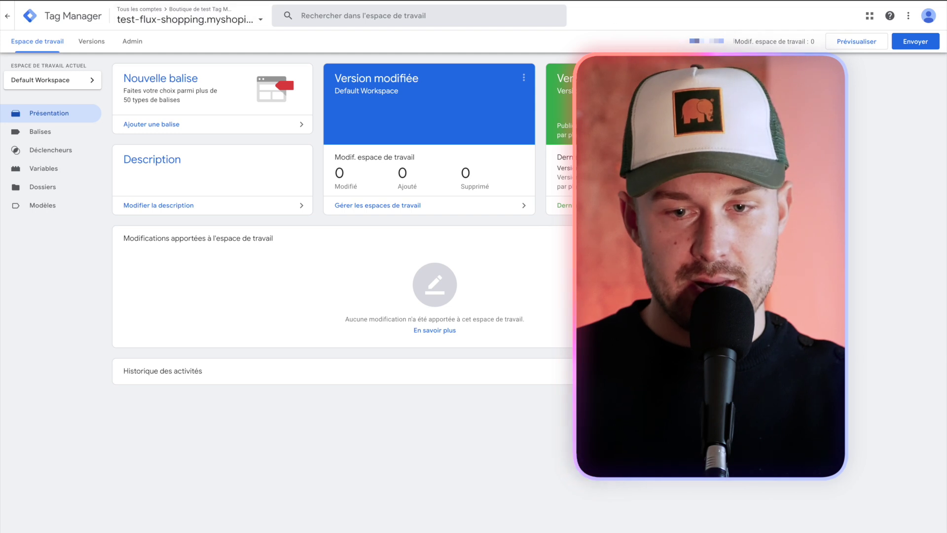
left_click(863, 42)
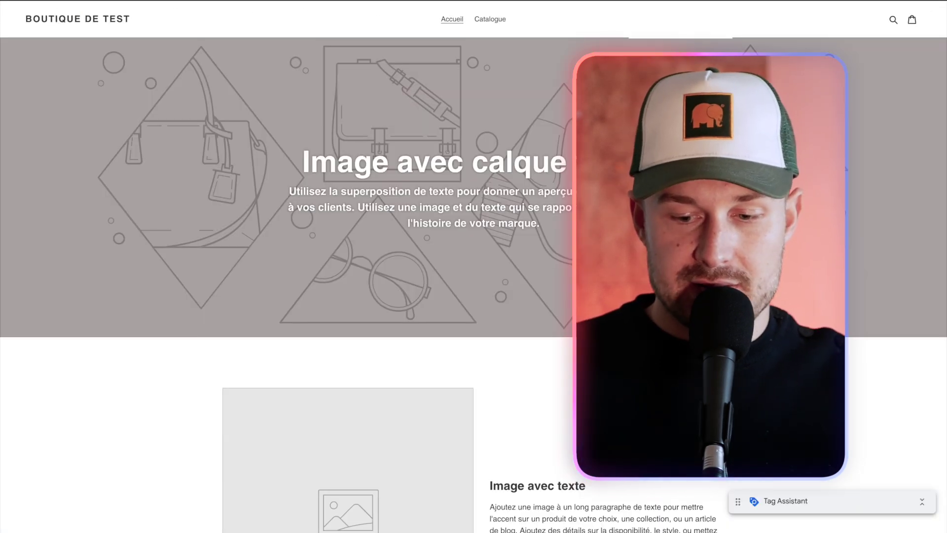
key("alt+Tab")
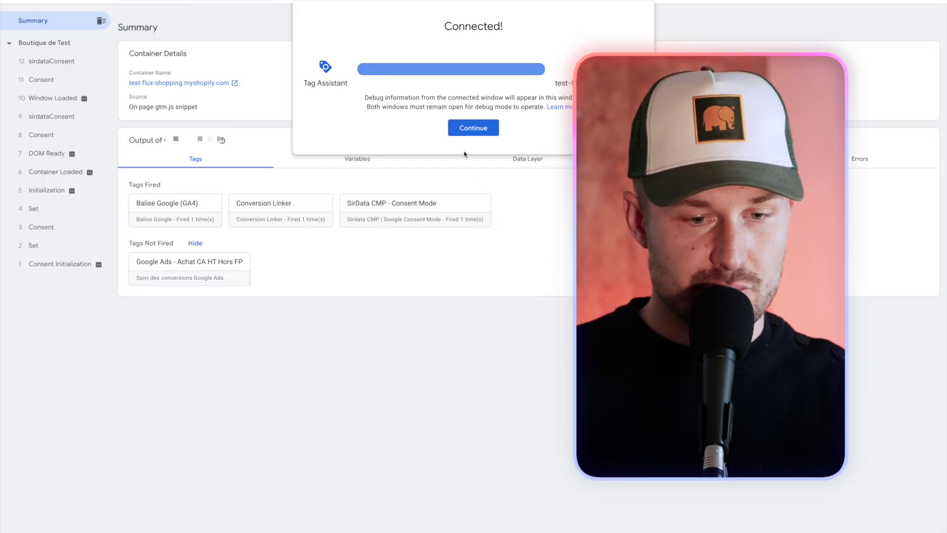
left_click(473, 127)
Step: Examine the SirData CMP - Consent Mode tag's settings table and firing trigger at the Consent Initialization event
left_click(68, 266)
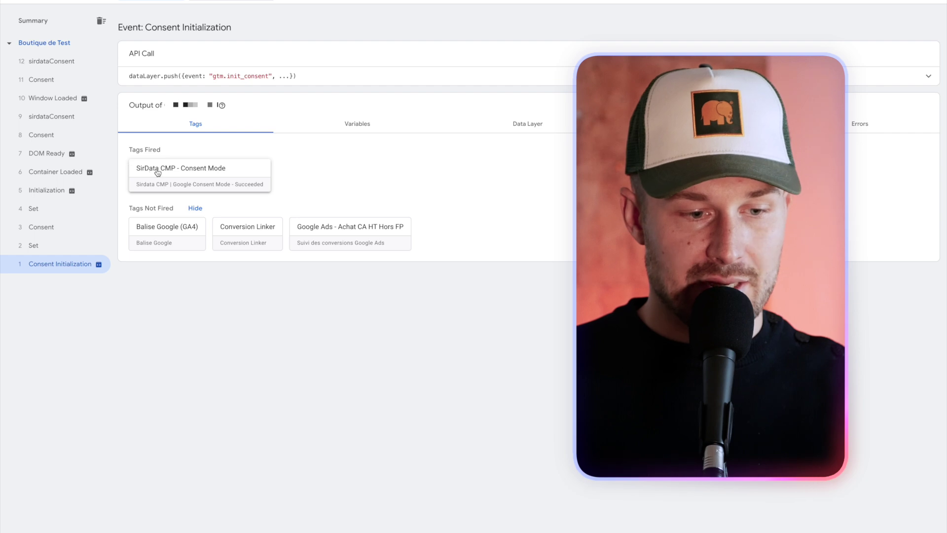
left_click(191, 170)
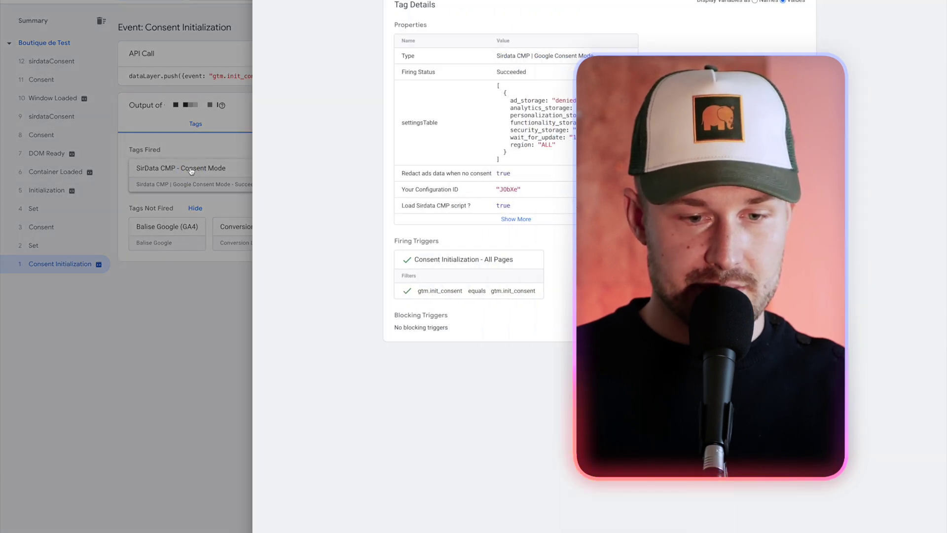
left_click_drag(541, 94, 564, 145)
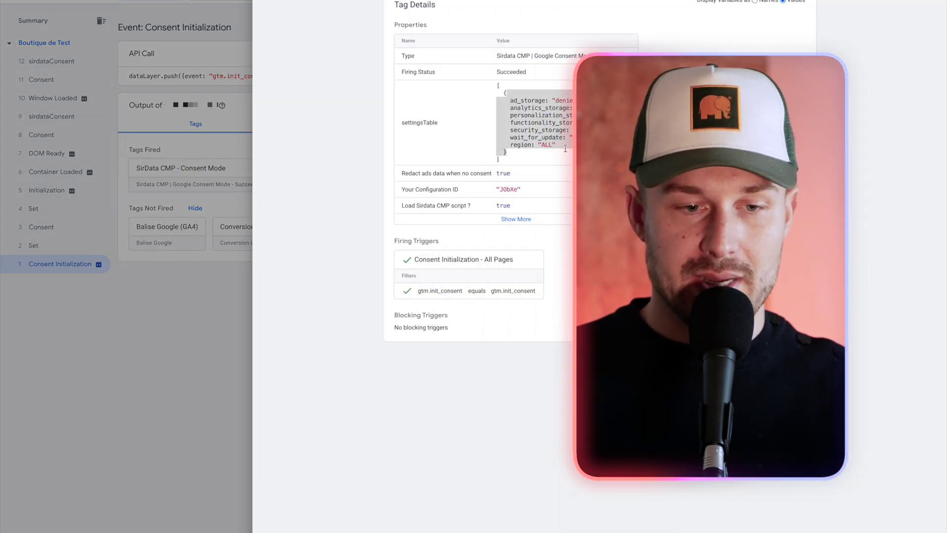
key("Escape")
Step: Inspect the consent, data layer and variable details of the Consent Initialization event and the first Set event
left_click(698, 123)
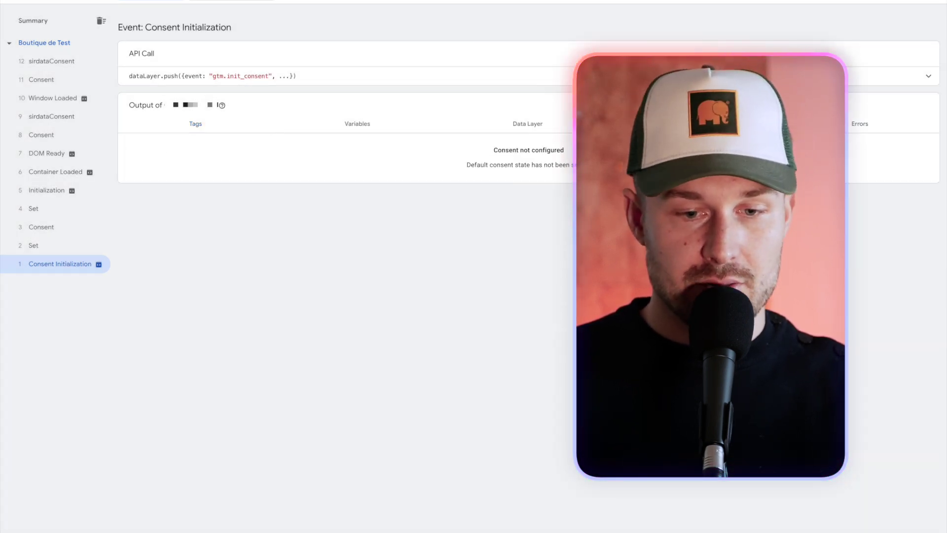
left_click(523, 124)
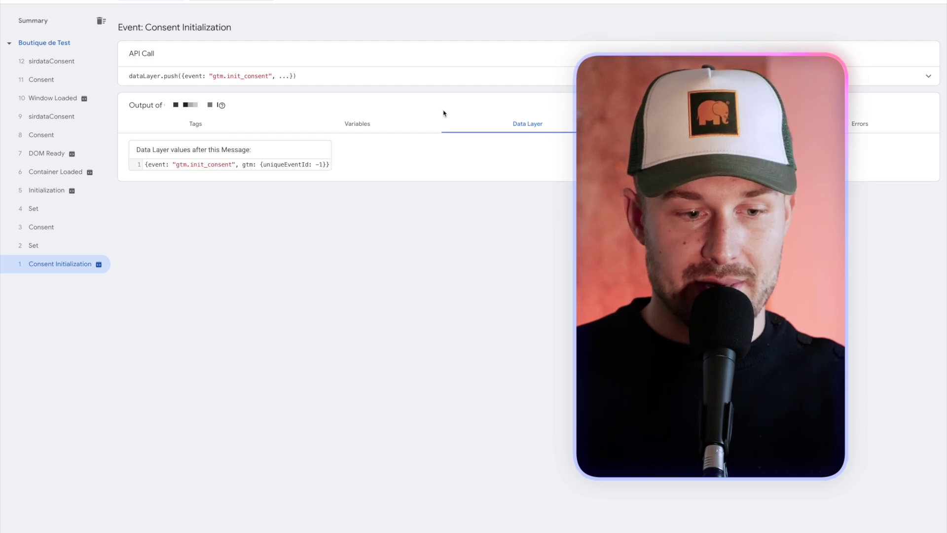
left_click(374, 134)
left_click(51, 246)
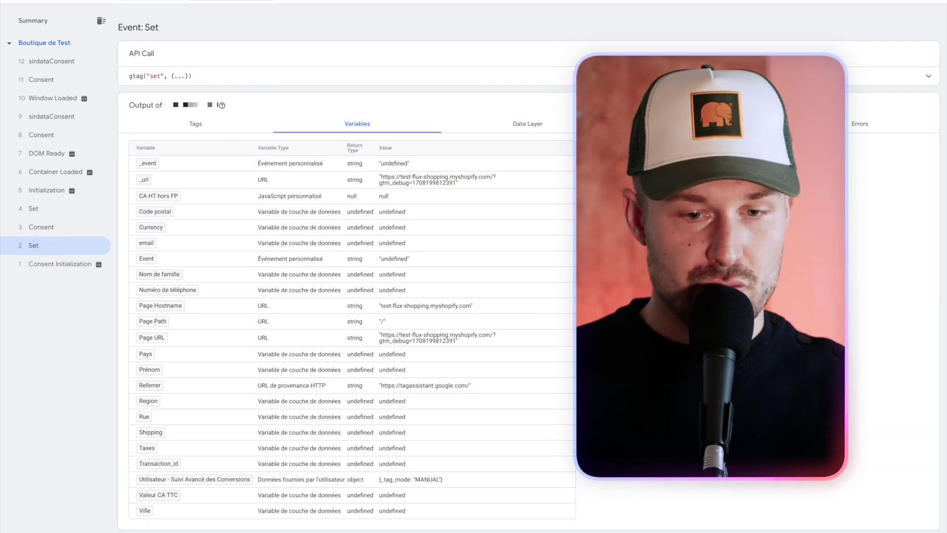
left_click(698, 123)
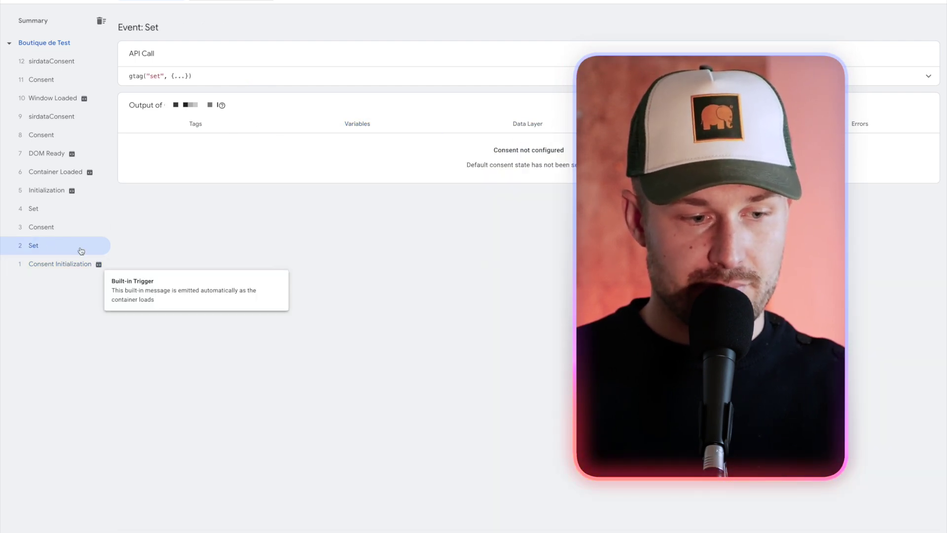
Step: Examine the default consent state of each consent type at the first Consent event and the events following it
left_click(36, 227)
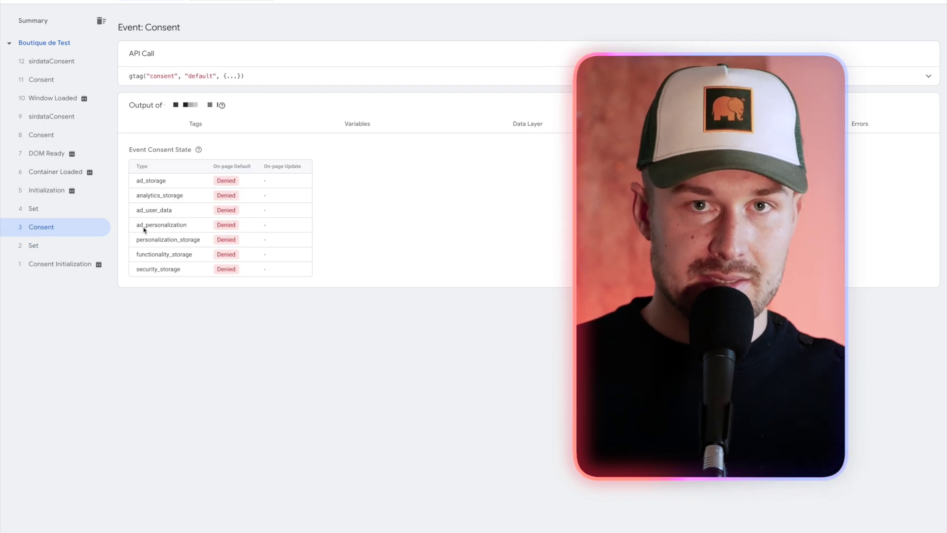
left_click_drag(216, 179, 231, 274)
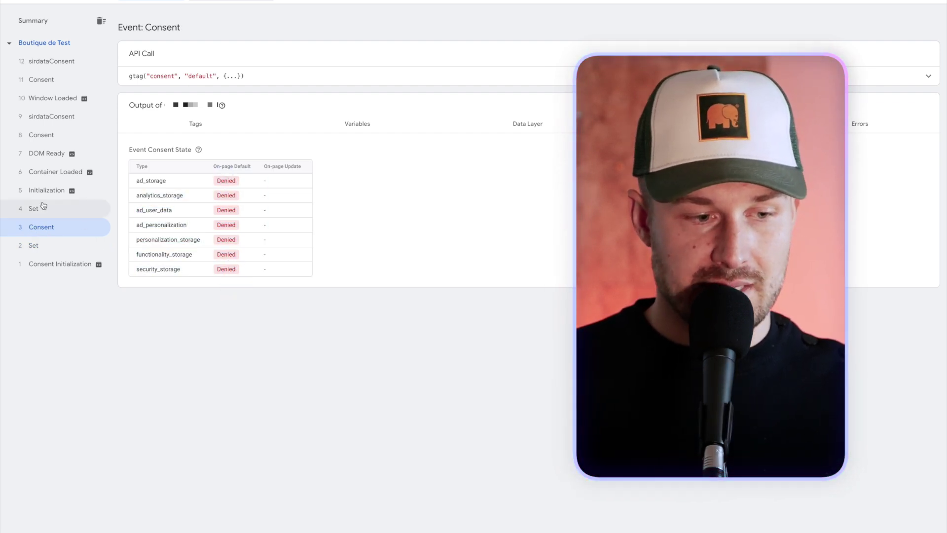
left_click(53, 213)
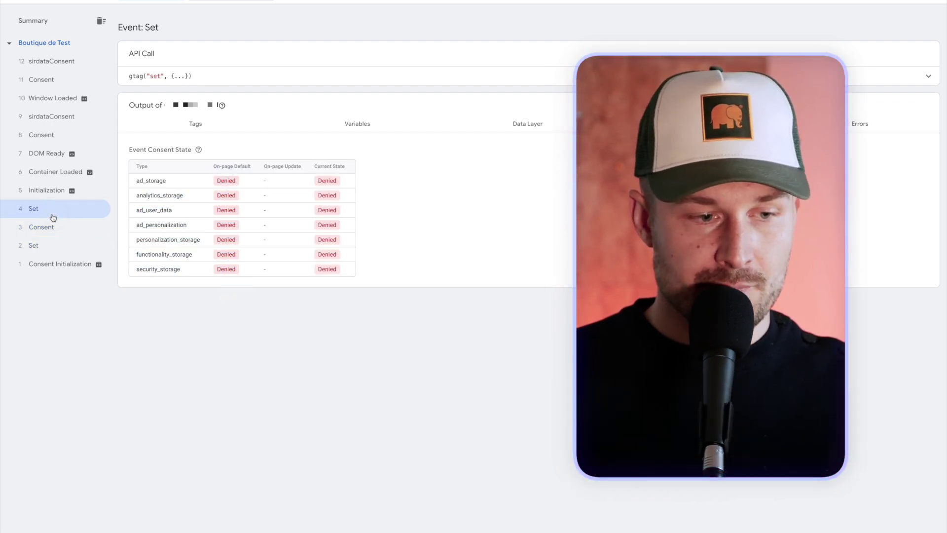
left_click(58, 119)
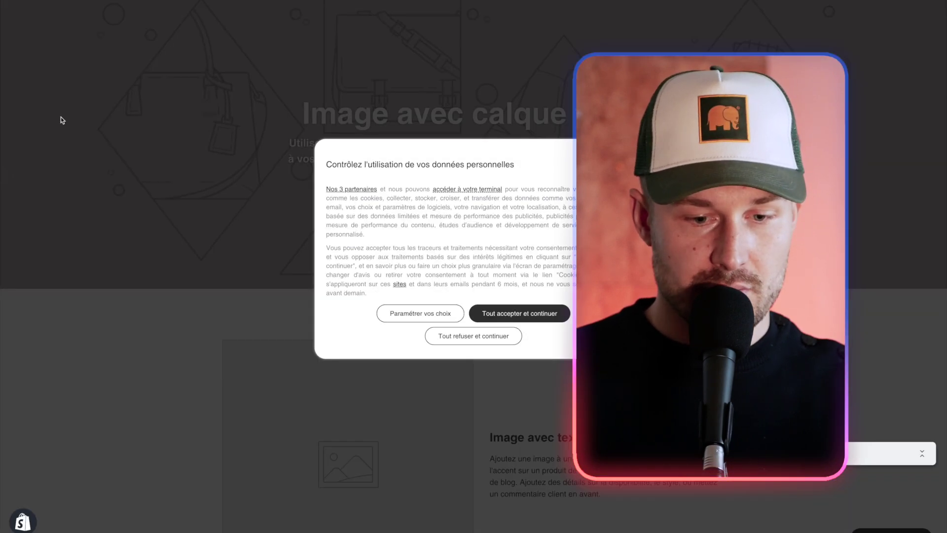
Step: Accept all cookies in the storefront's consent banner with "Tout accepter et continuer" and return to Tag Assistant
left_click(519, 312)
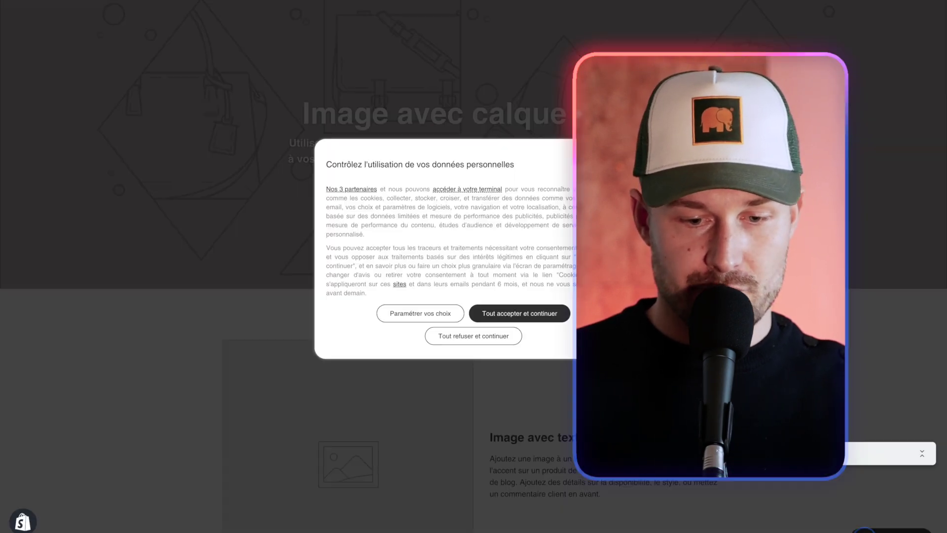
left_click(518, 312)
key("alt+Tab")
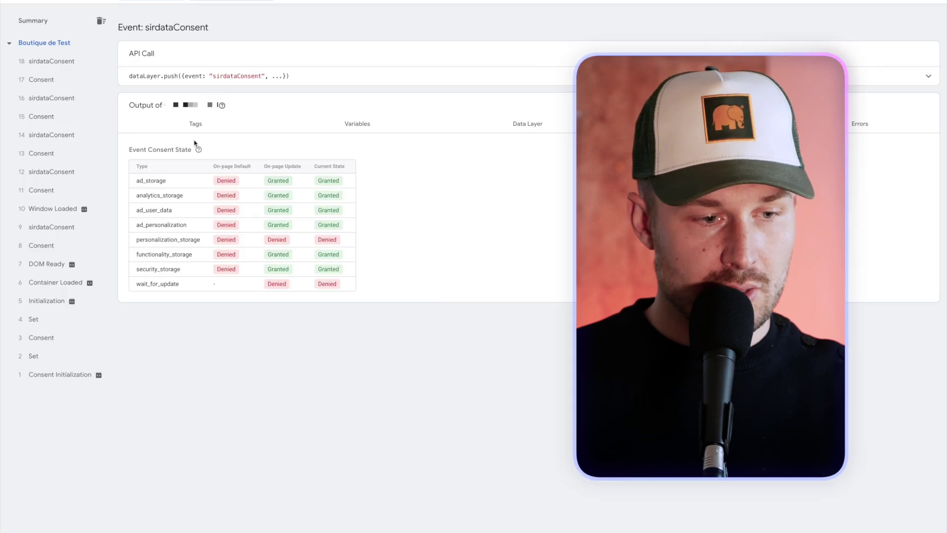
Step: Examine the on-page update consent states for all consent types at the latest sirdataConsent event
left_click(78, 69)
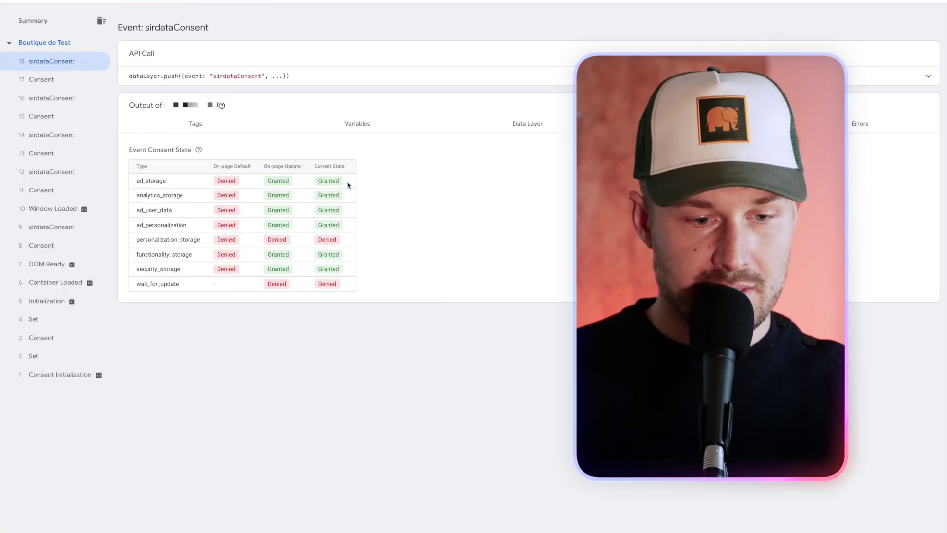
double_click(272, 183)
left_click_drag(272, 186, 286, 289)
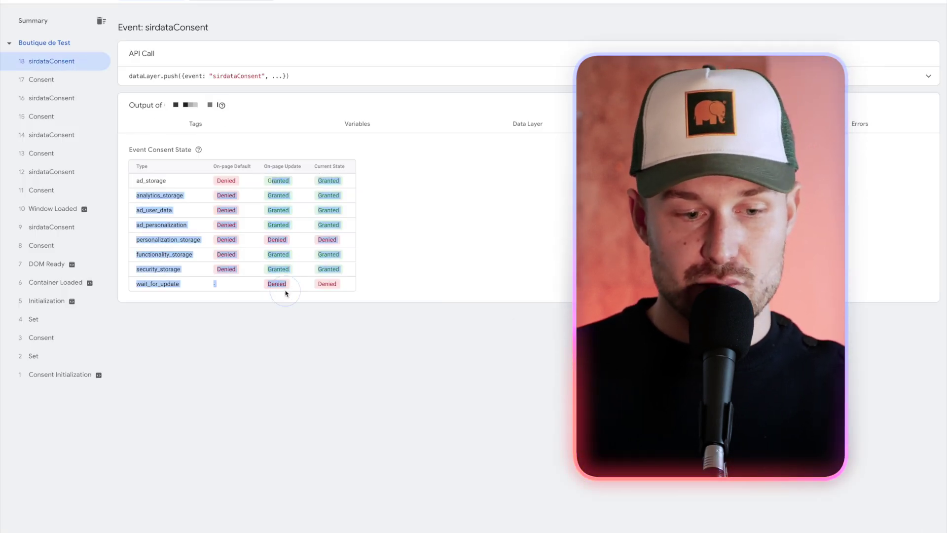
Step: Examine the current state of each consent type at the latest sirdataConsent event
left_click(318, 181)
left_click_drag(318, 181, 327, 239)
left_click(360, 200)
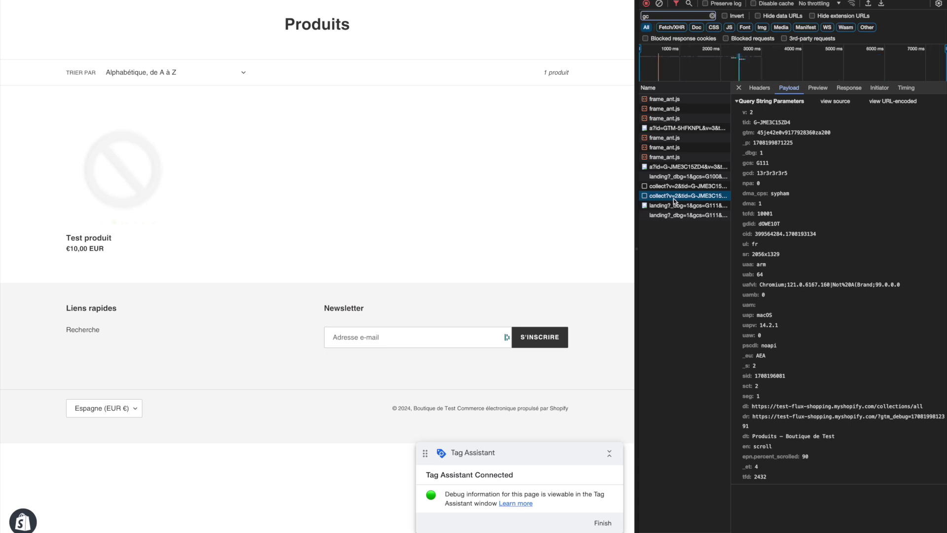
Step: Compare the payloads of the two Google Analytics collect requests on the storefront, checking the gcs and gcd consent parameters
left_click(678, 188)
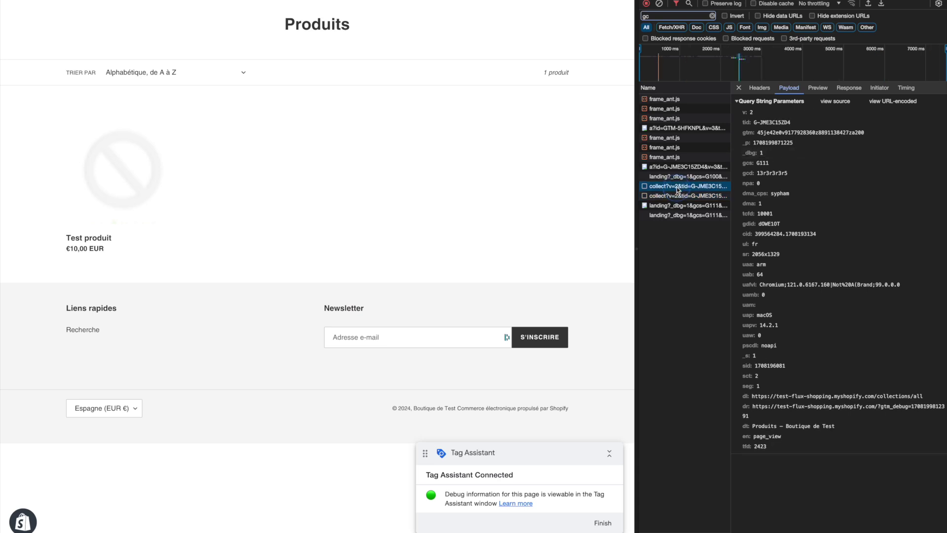
left_click(677, 196)
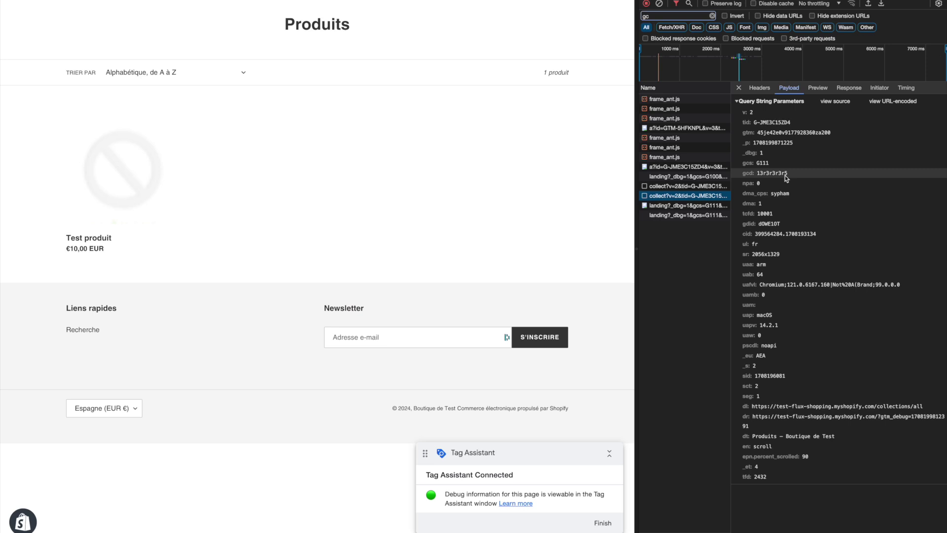
left_click(785, 175)
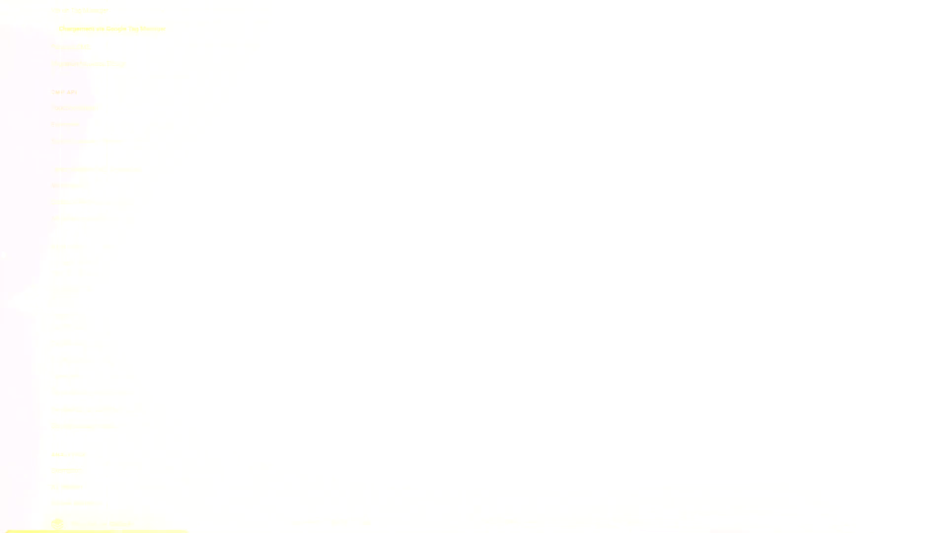
Step: Open Sirdata's guide "Conditionnement d'un script distant via un Tag Manager" and read through its method and Google Tag Manager case
left_click(67, 296)
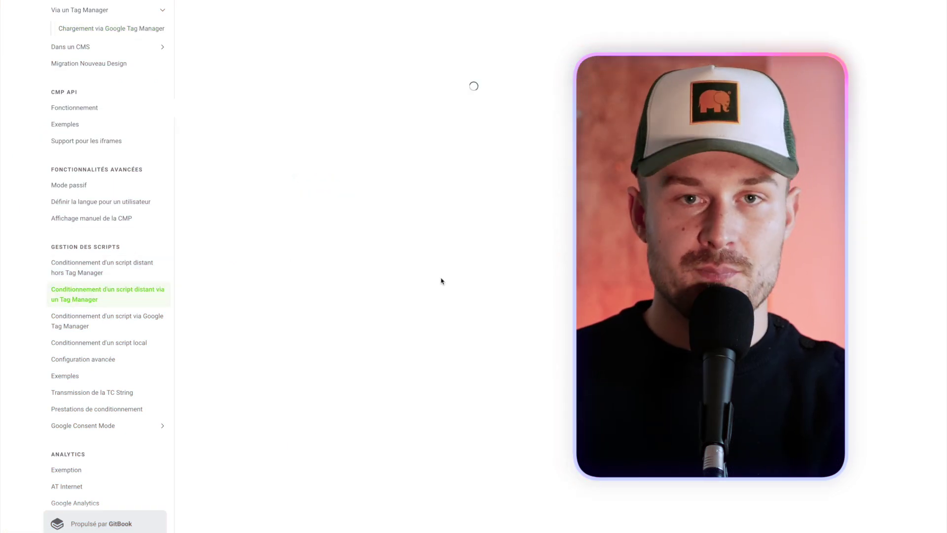
scroll(472, 279, "down", 6)
scroll(473, 279, "up", 8)
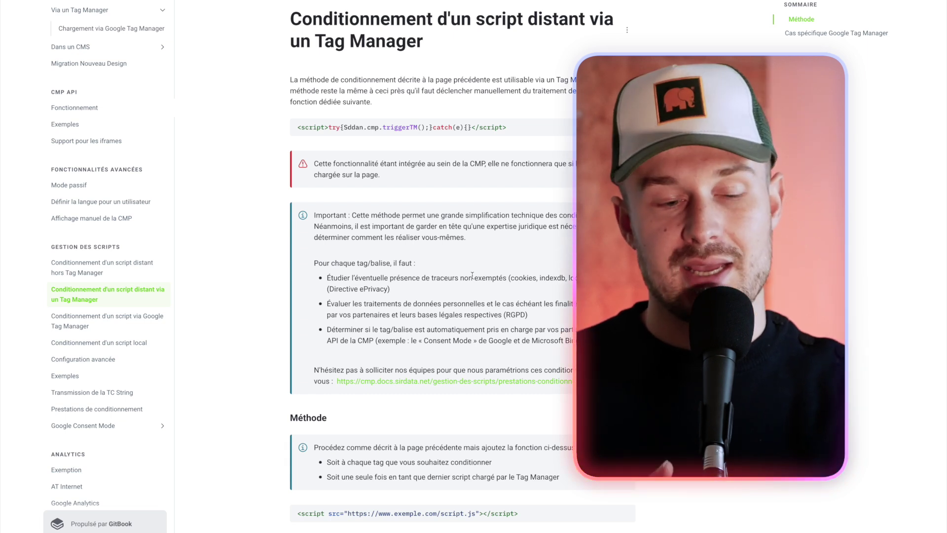
scroll(472, 276, "down", 15)
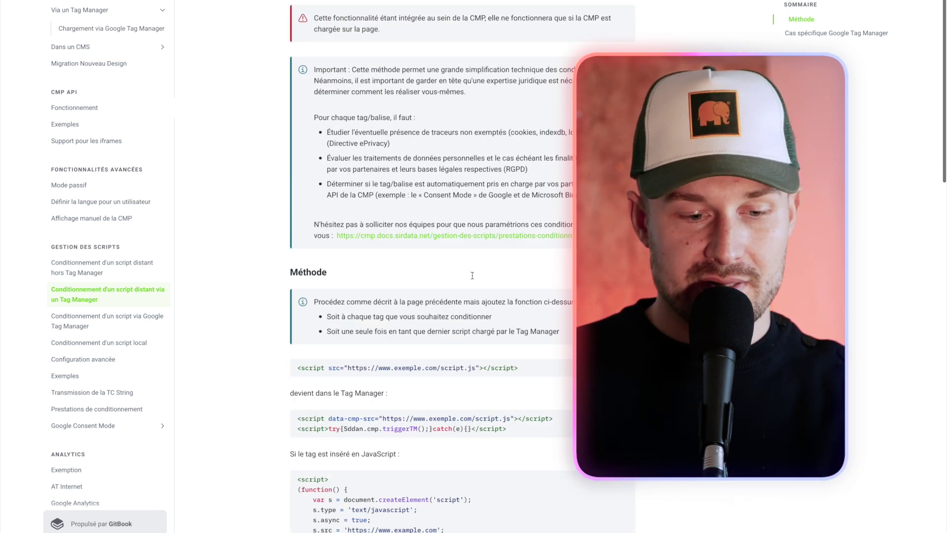
scroll(428, 277, "down", 6)
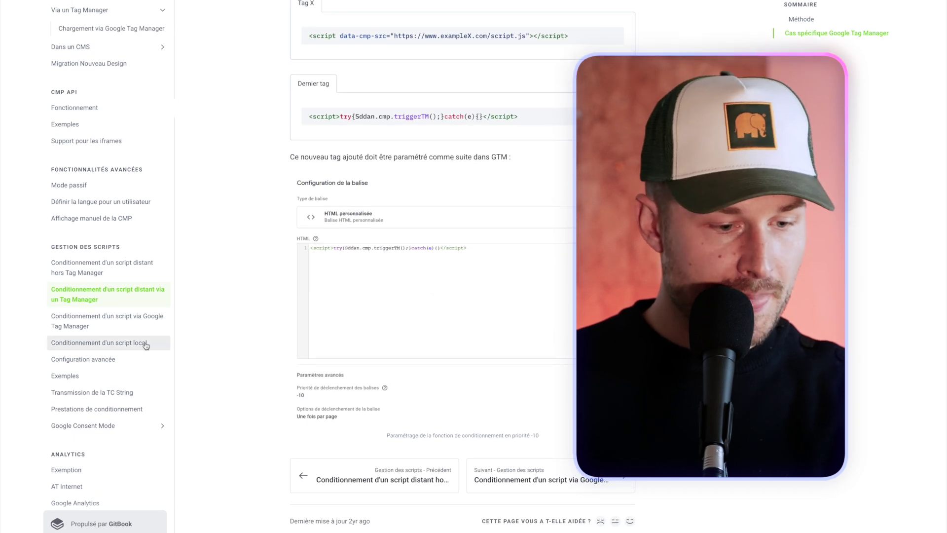
Step: Open the guide "Conditionnement d'un script via Google Tag Manager" and read how to create the Sirdata consent and no-consent triggers
left_click(105, 320)
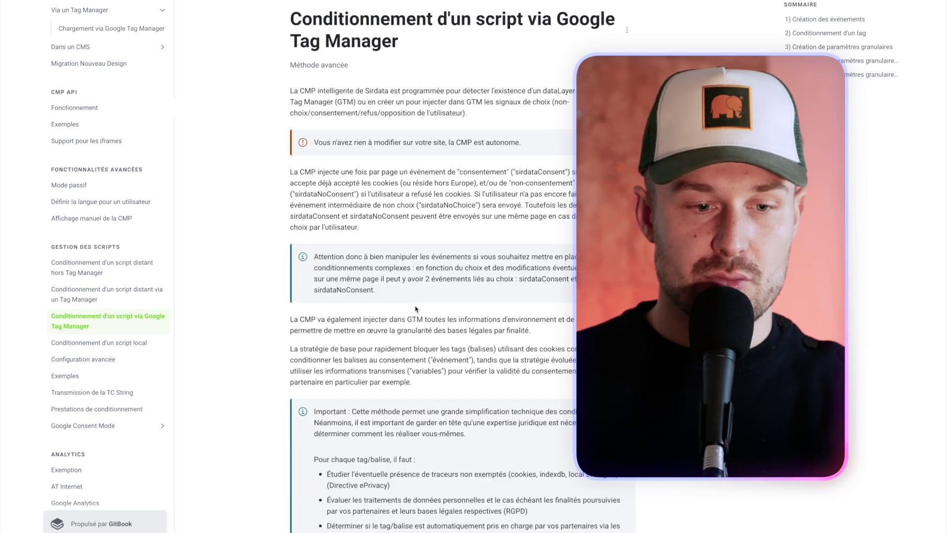
scroll(375, 231, "down", 10)
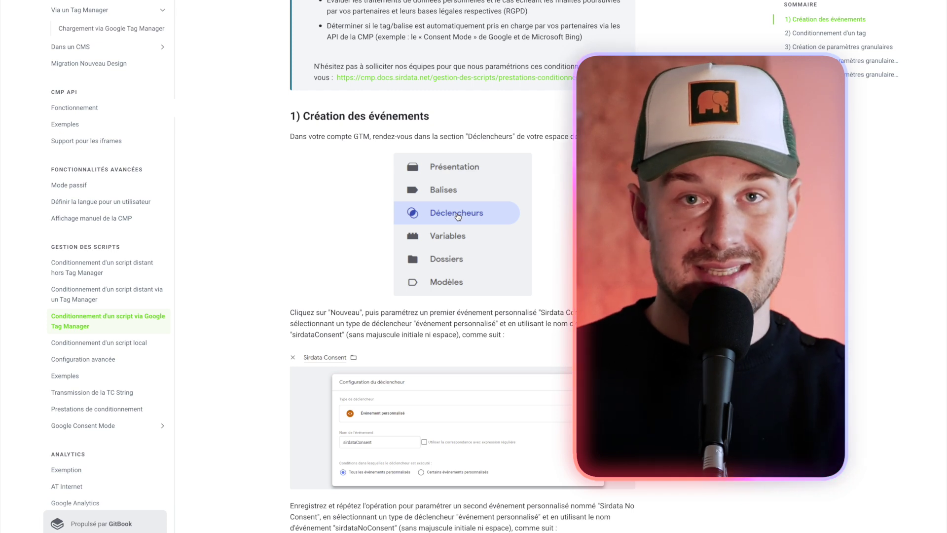
scroll(458, 216, "down", 4)
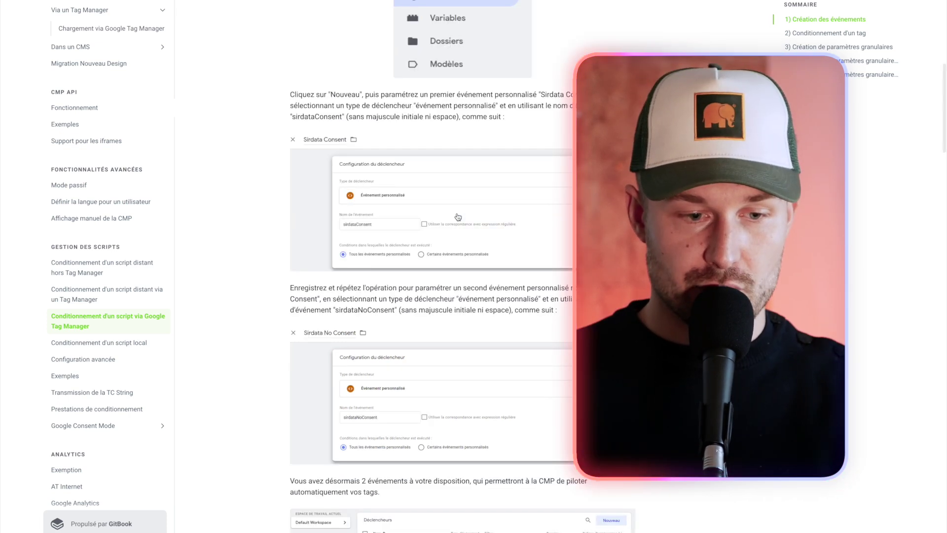
scroll(457, 216, "up", 3)
scroll(457, 216, "up", 4)
scroll(458, 216, "down", 2)
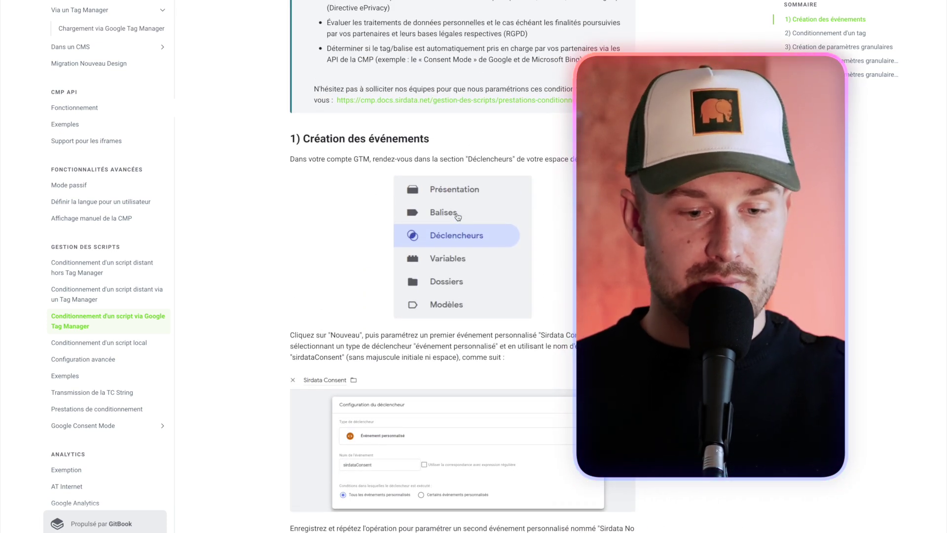
left_click_drag(307, 159, 575, 159)
triple_click(460, 158)
scroll(460, 158, "down", 1)
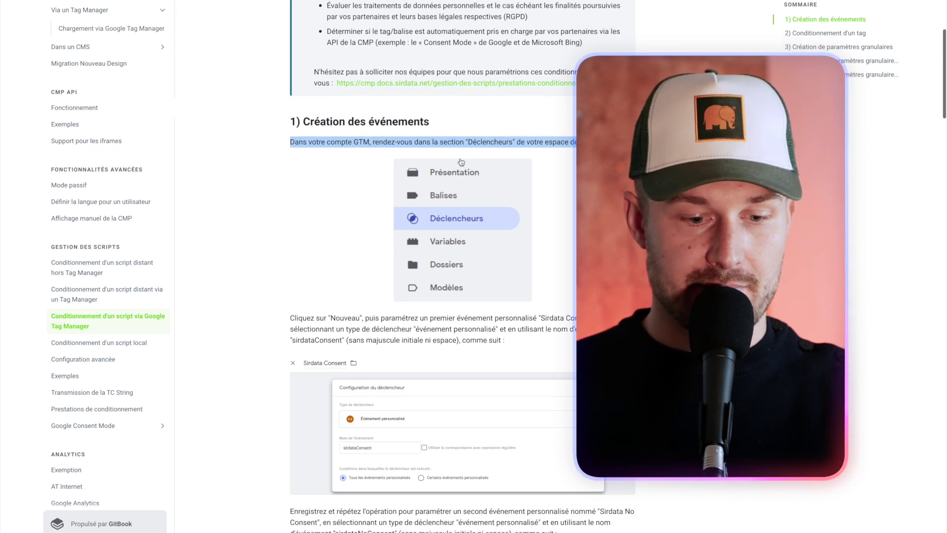
scroll(378, 340, "down", 3)
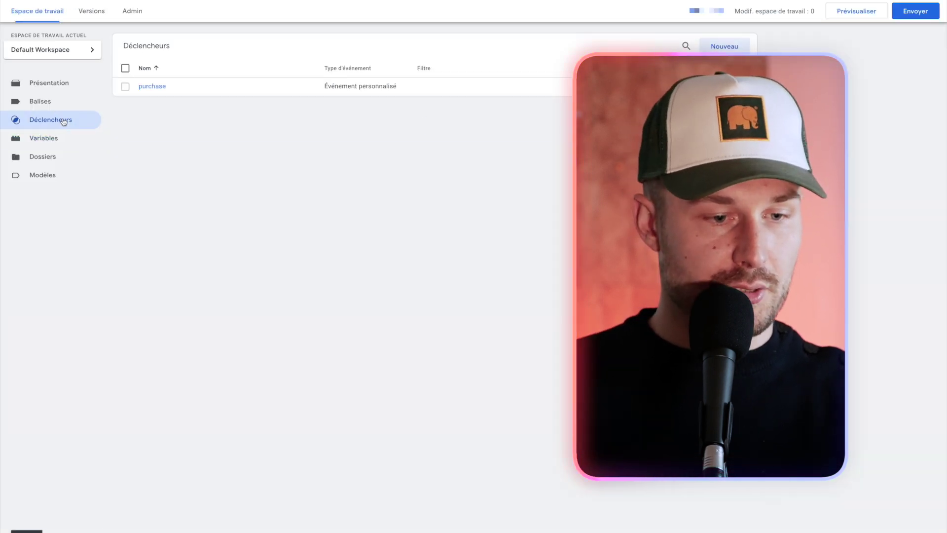
left_click(725, 45)
type("sirDate Consent")
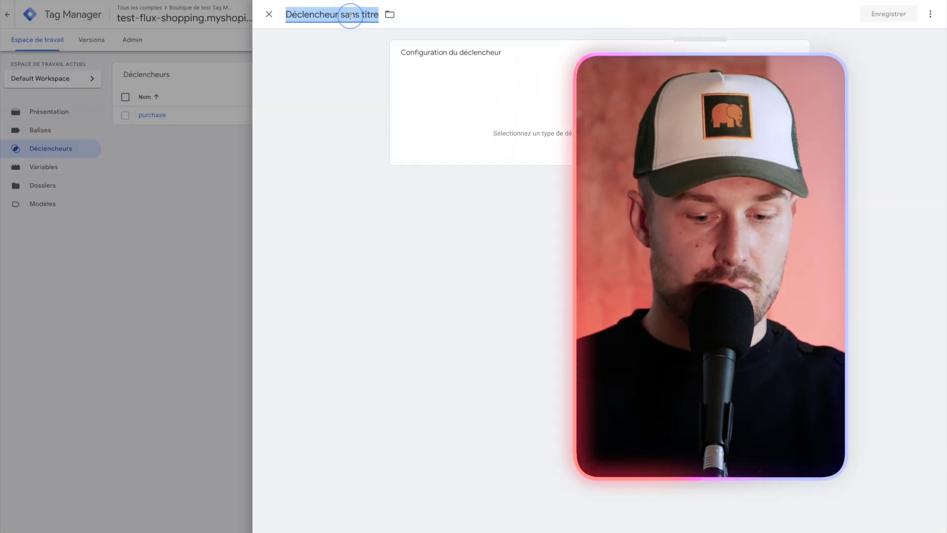
left_click(488, 57)
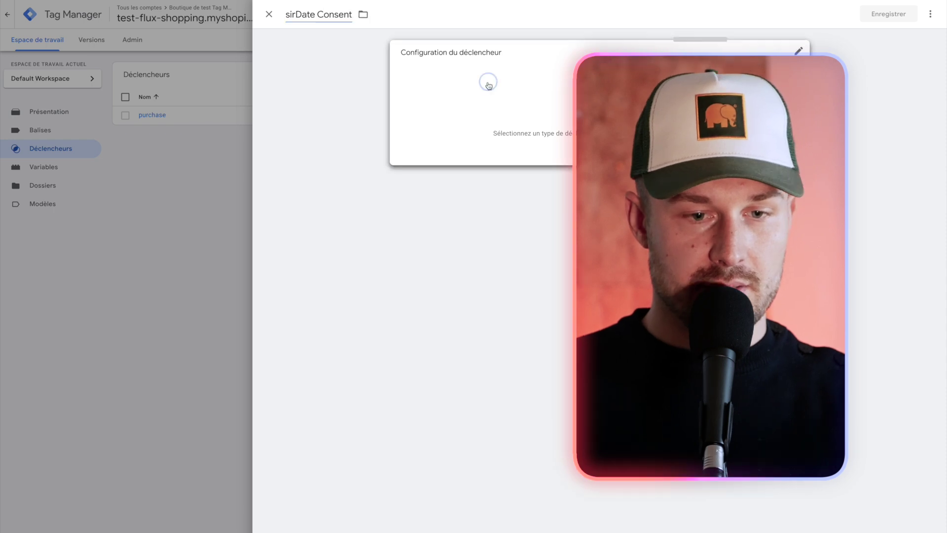
left_click(688, 518)
mouse_move(2, 202)
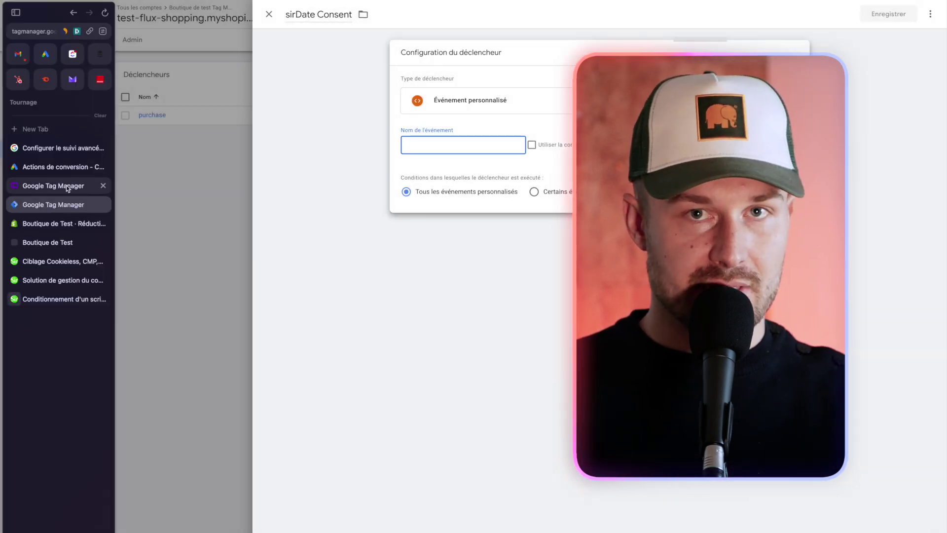
left_click(268, 16)
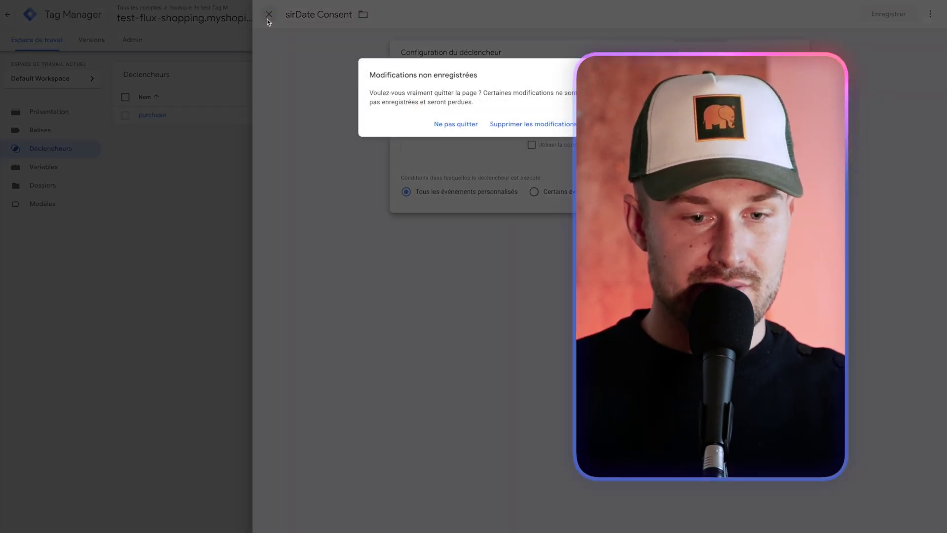
left_click(457, 123)
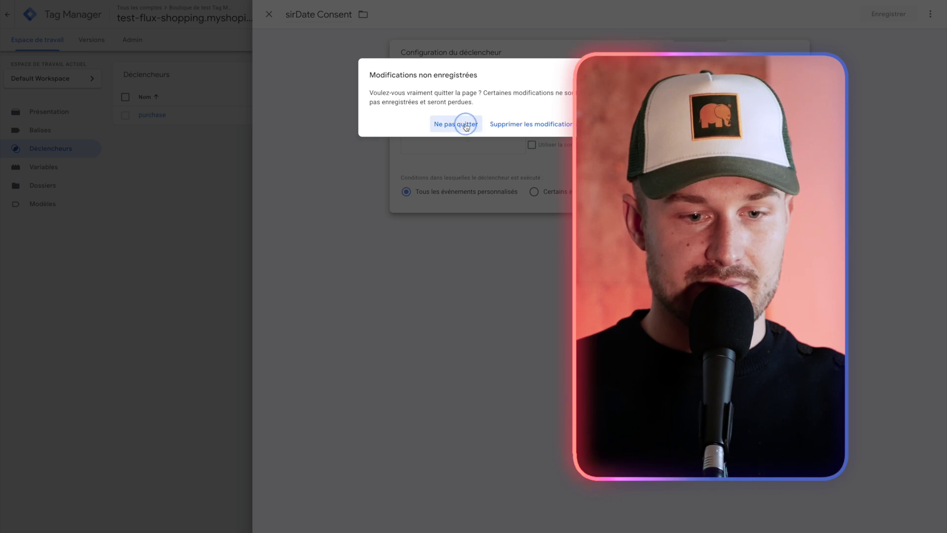
key("Escape")
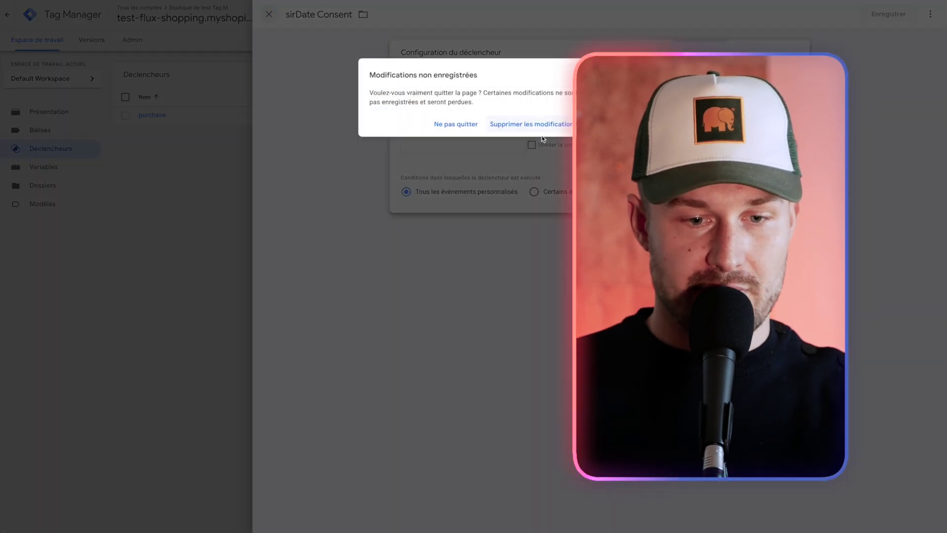
left_click(528, 127)
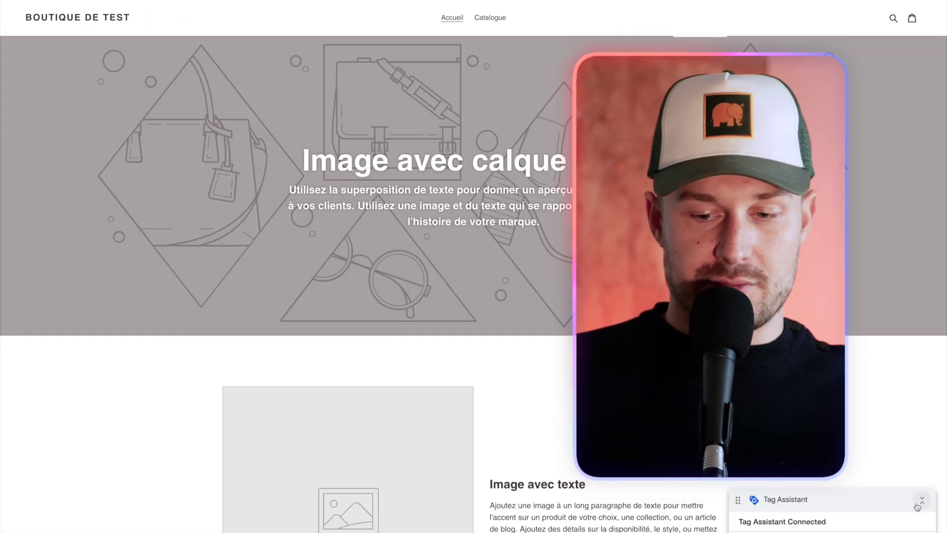
Step: Collapse the storefront's Tag Assistant badge and show the variables of the sirdataConsent event in Tag Assistant to get its exact event name
left_click(918, 503)
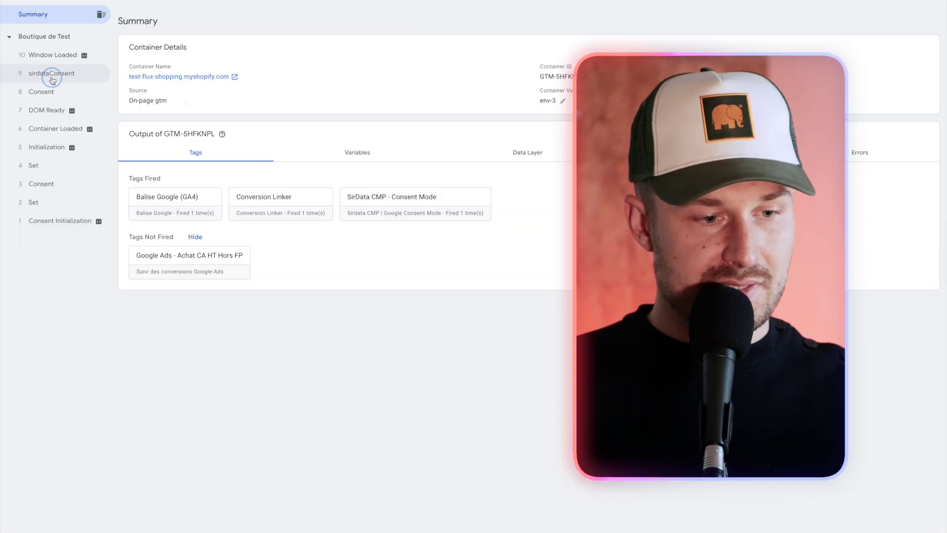
left_click(52, 78)
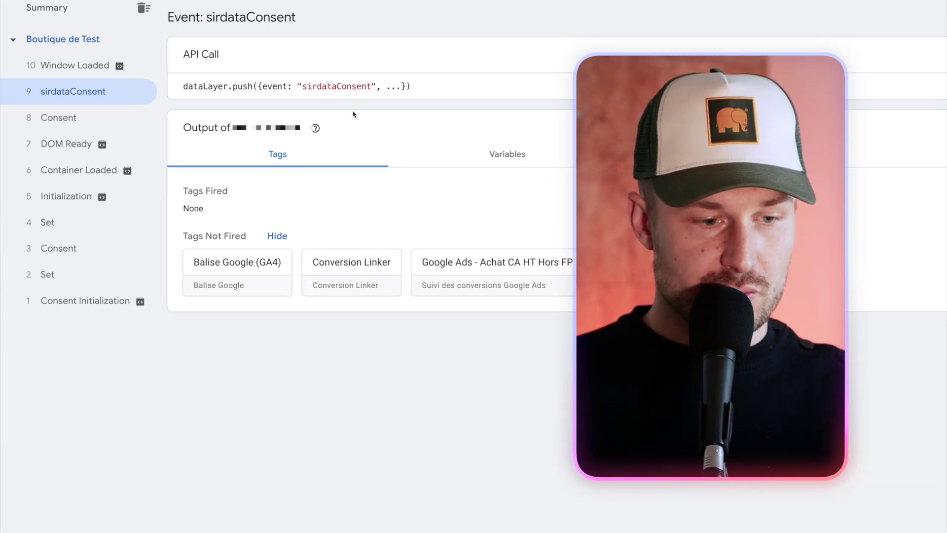
left_click(483, 161)
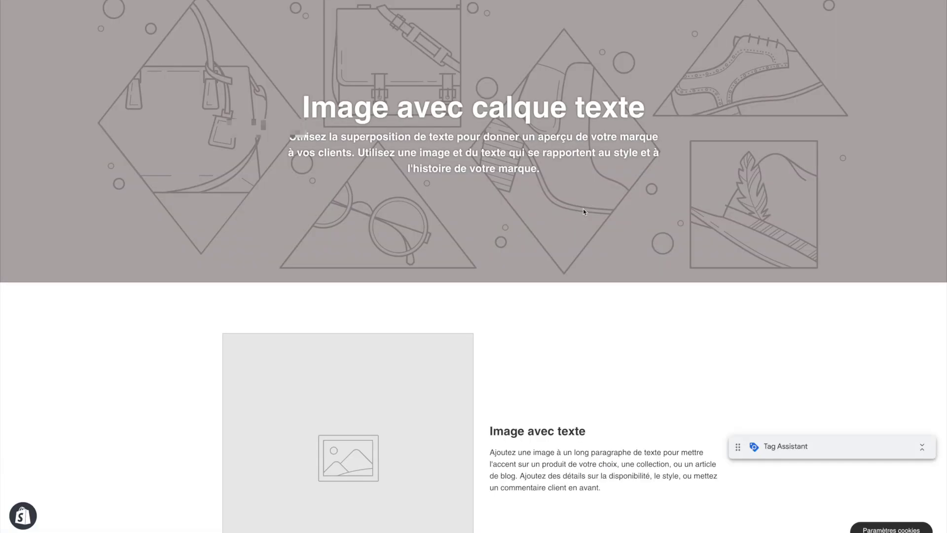
Step: Create and save a custom event trigger named sirdataConsent in Google Tag Manager, firing on all events with the name sirdataConsent
mouse_move(54, 147)
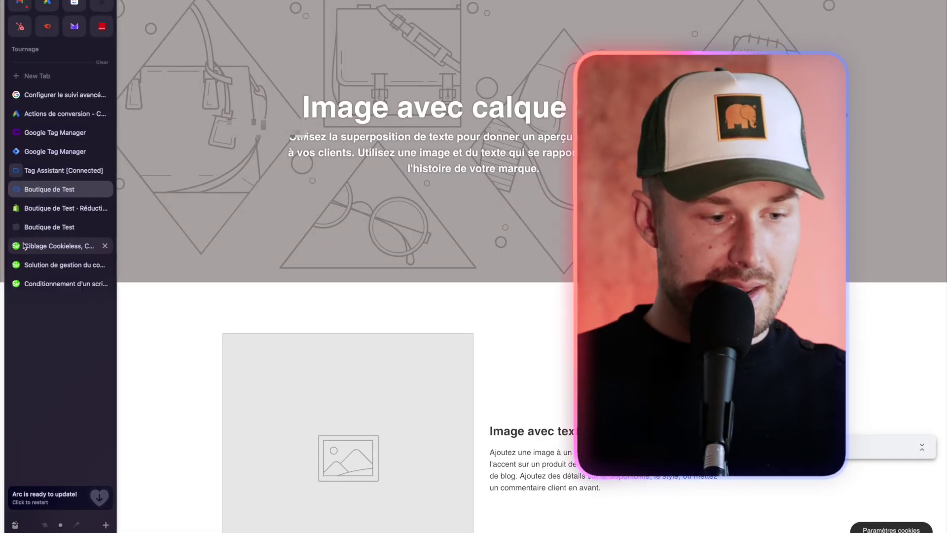
left_click(55, 149)
left_click(729, 20)
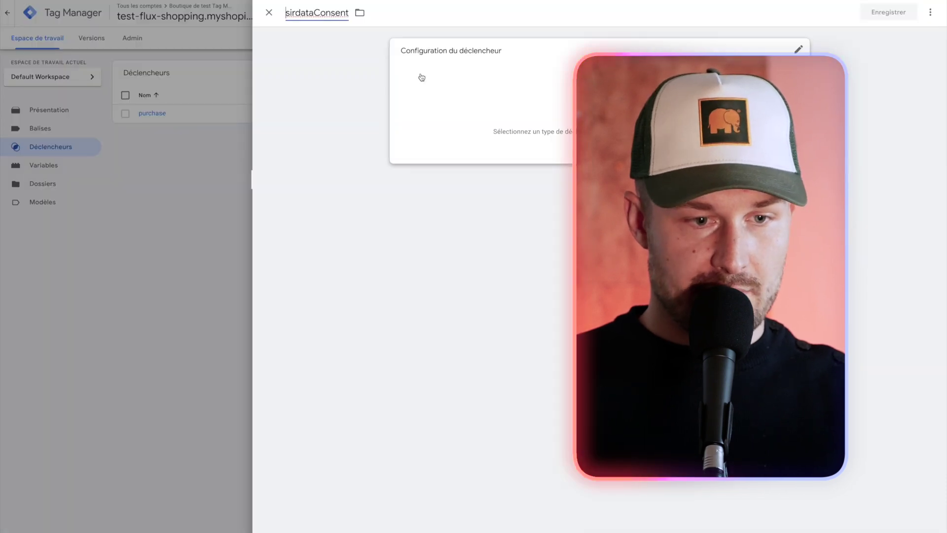
left_click(458, 103)
left_click(688, 519)
left_click(414, 151)
type("sirdataConsent")
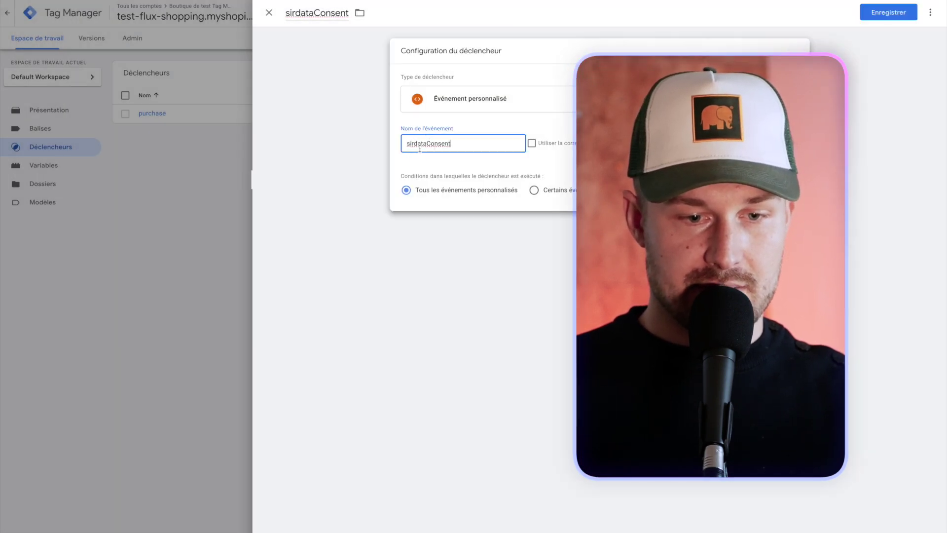
left_click(883, 12)
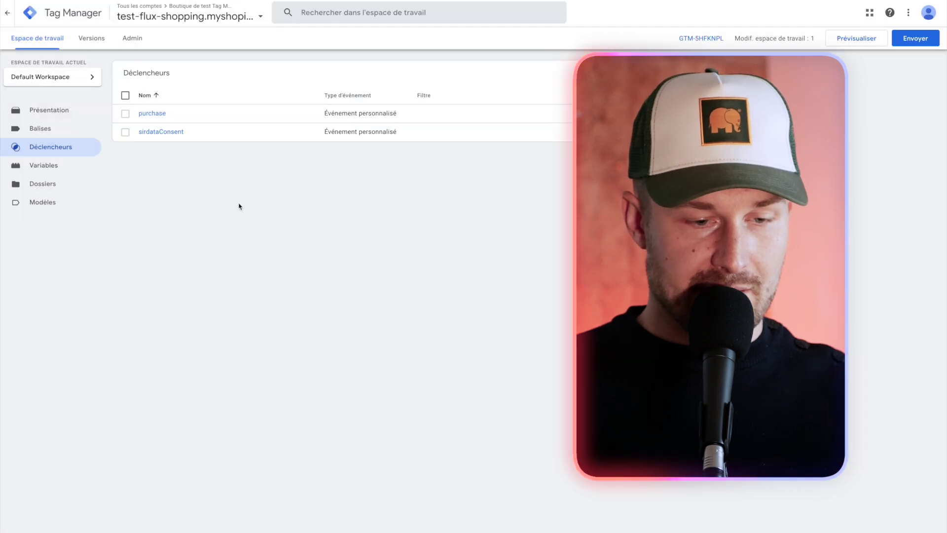
Step: Refuse all cookies in the storefront's consent banner with "Tout refuser et continuer"
key("alt+Tab")
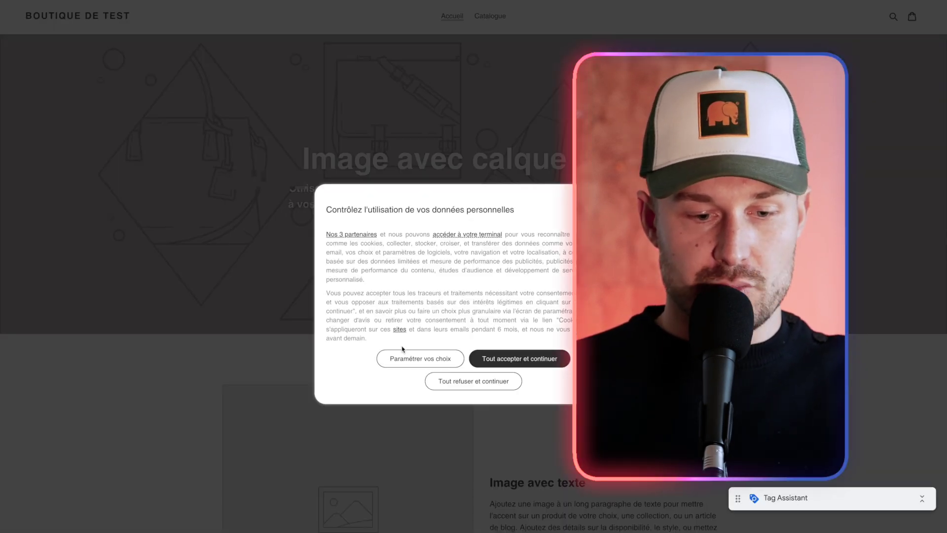
left_click(398, 358)
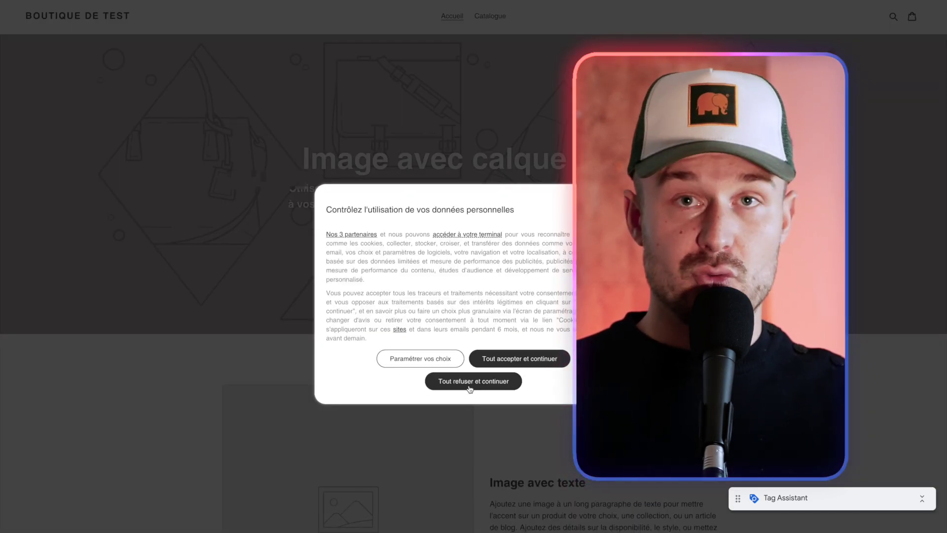
left_click(470, 389)
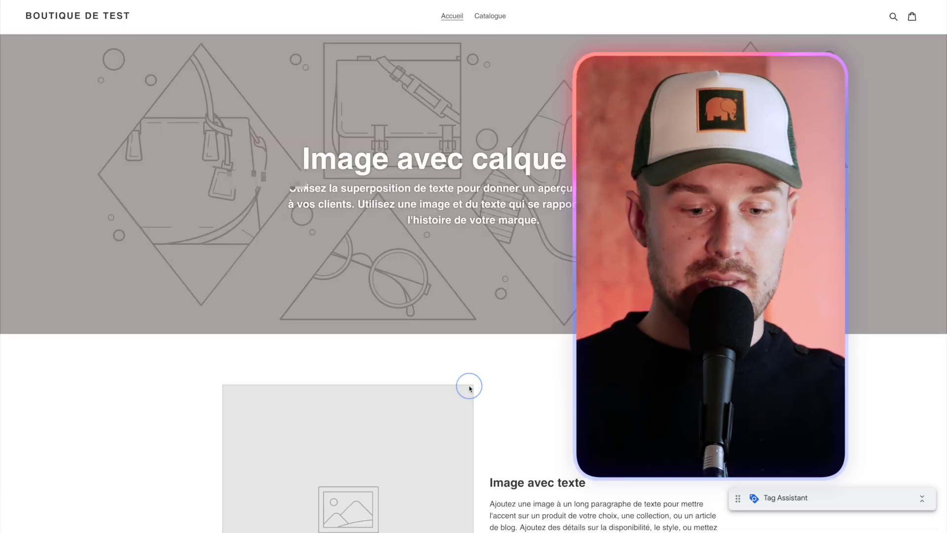
Step: Copy the event name sirdataNoConsent from the variables of the newest event in Tag Assistant
key("alt+Tab")
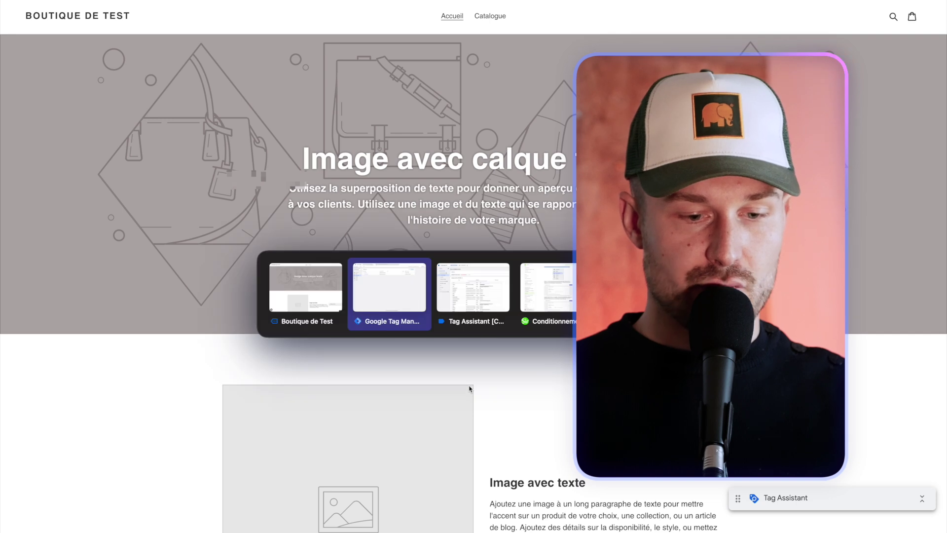
key("alt+Tab")
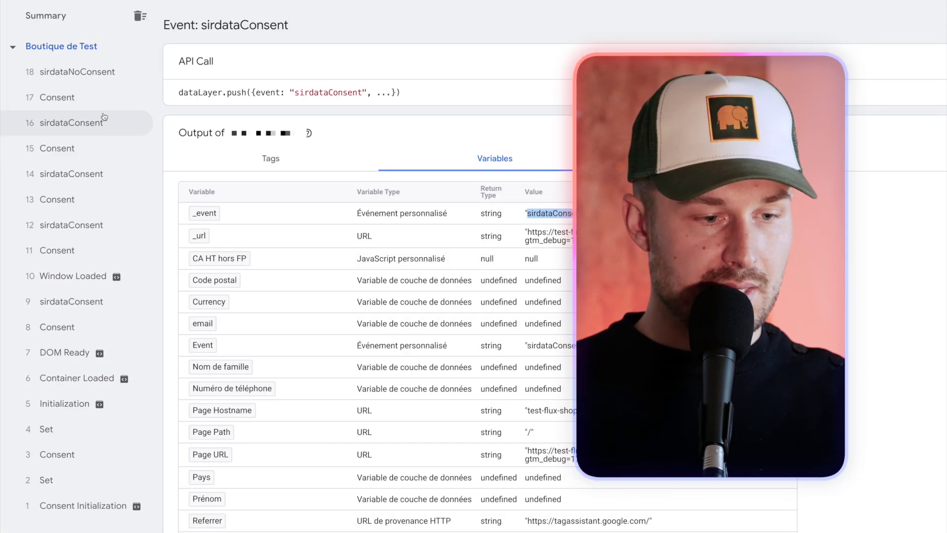
left_click(60, 72)
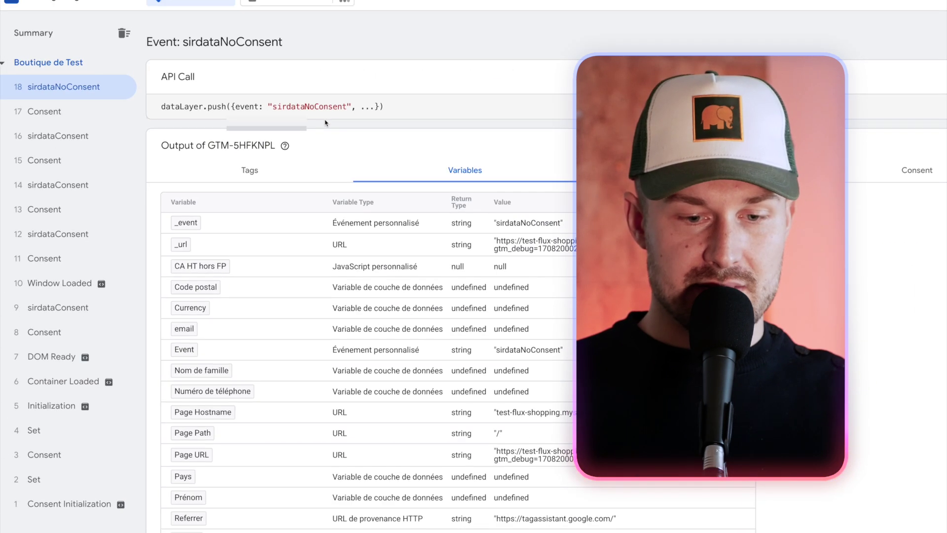
left_click_drag(528, 224, 561, 227)
key("ctrl+c")
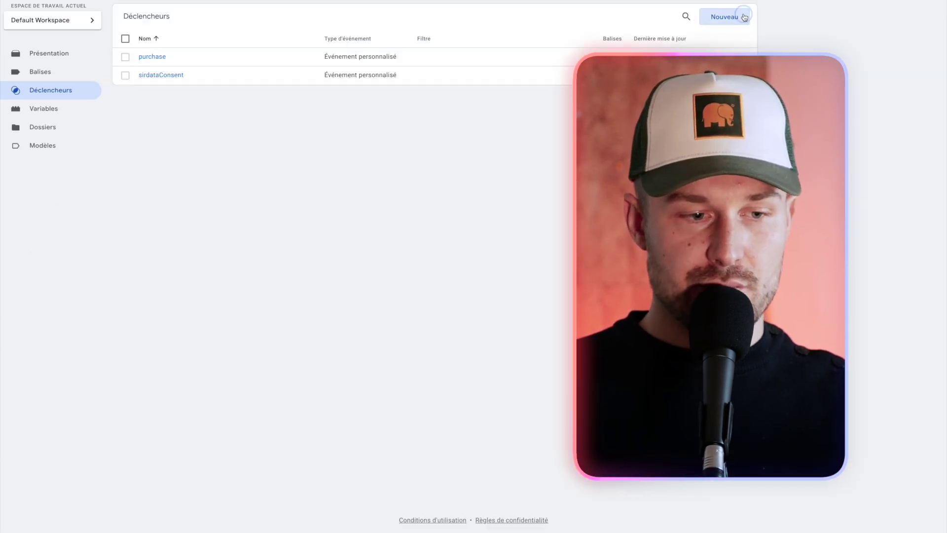
Step: Create and save a custom event trigger named sirdataNoConsent, firing on all custom events with the name sirdataNoConsent
left_click(742, 16)
left_click(333, 9)
key("ctrl+v")
left_click(464, 89)
left_click(707, 528)
key("ctrl+v")
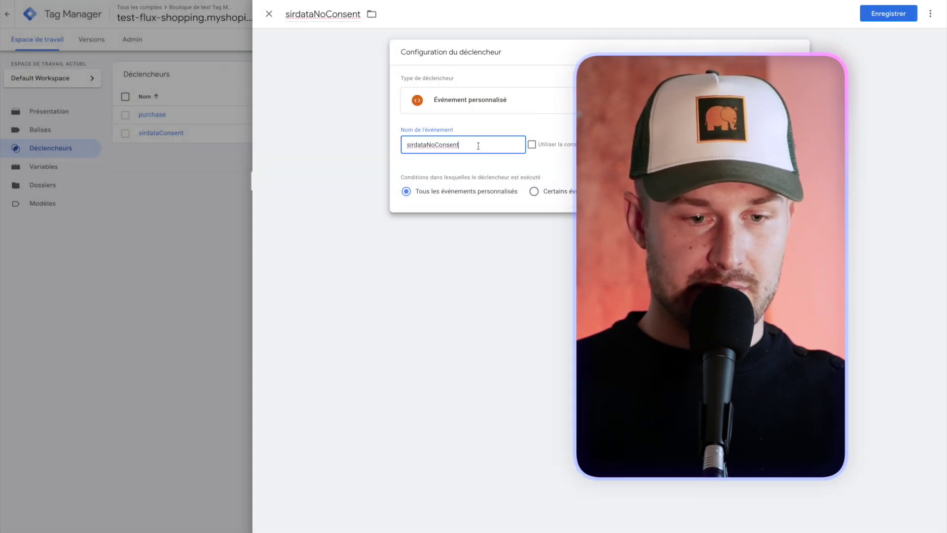
left_click(886, 13)
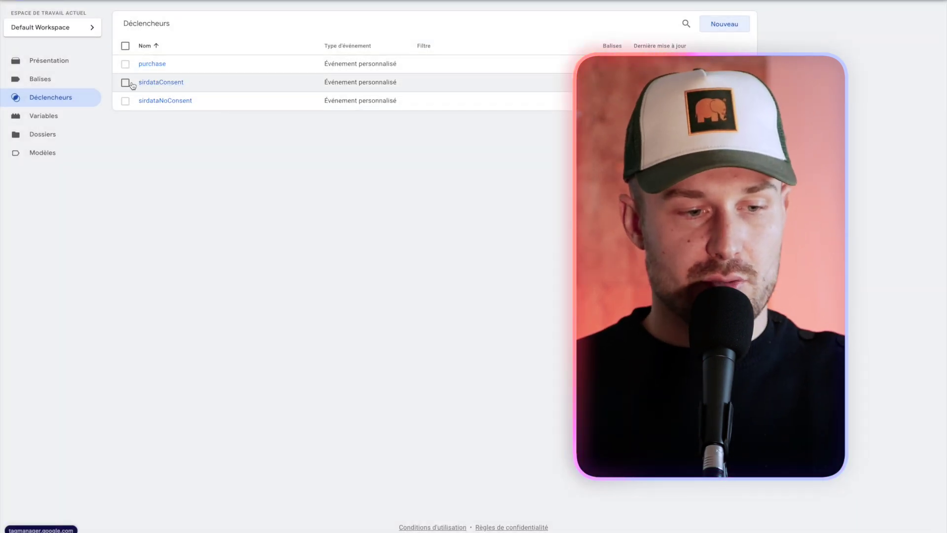
left_click(125, 83)
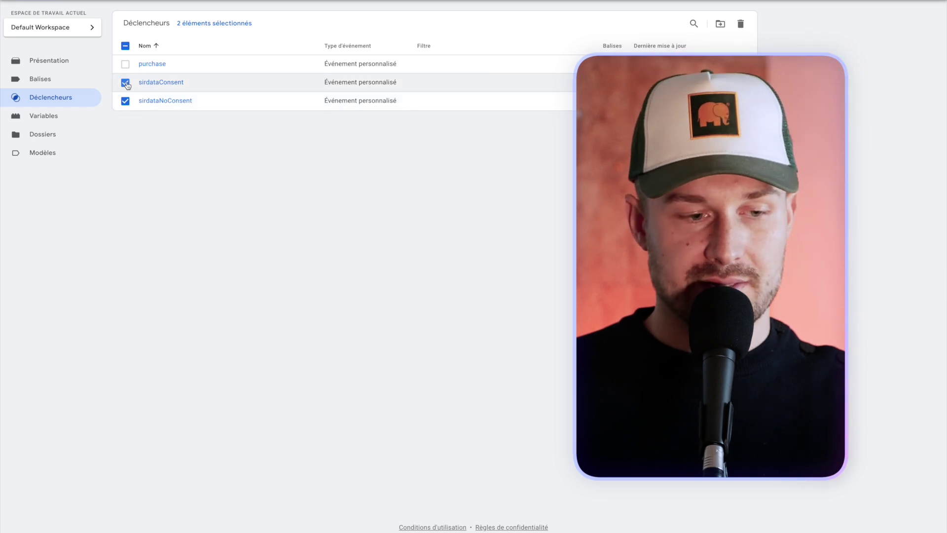
left_click(126, 100)
Step: Read the Sirdata documentation on creating the consent events, conditioning a tag with them and creating granular parameters
key("alt+Tab")
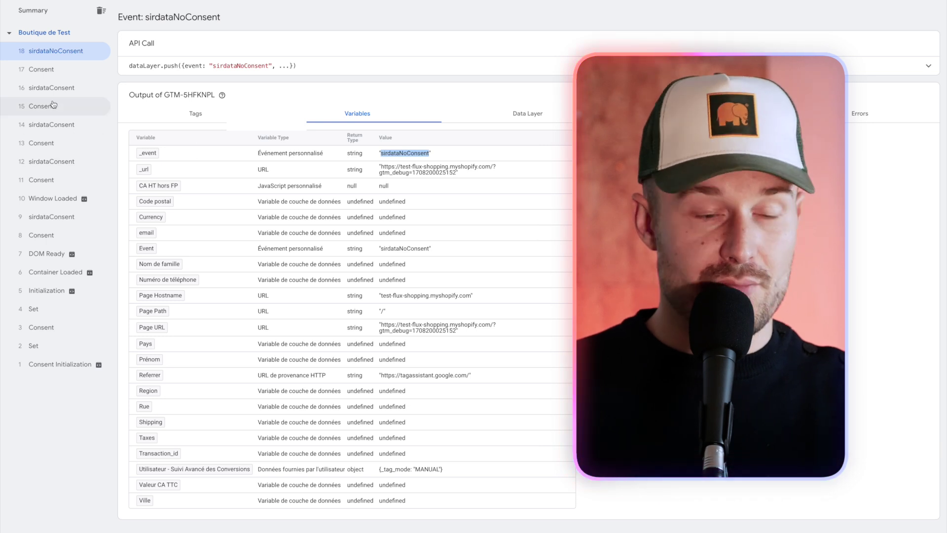
key("alt+Tab")
key("alt+Tab")
key("alt+Tab")
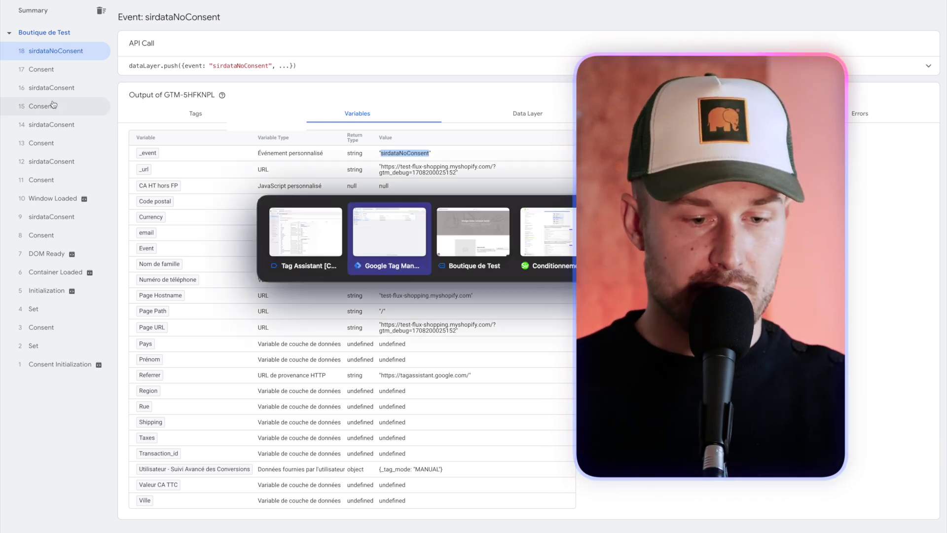
scroll(220, 240, "down", 3)
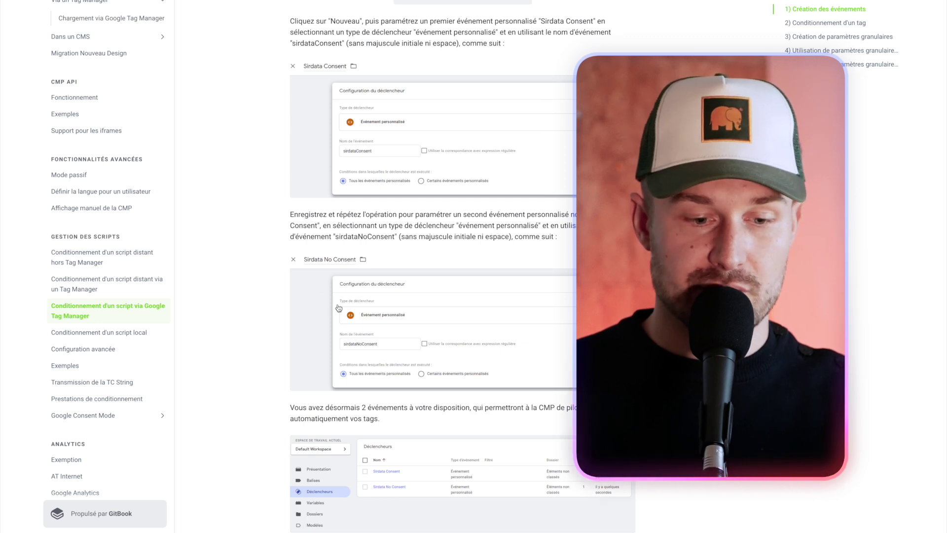
scroll(338, 308, "down", 4)
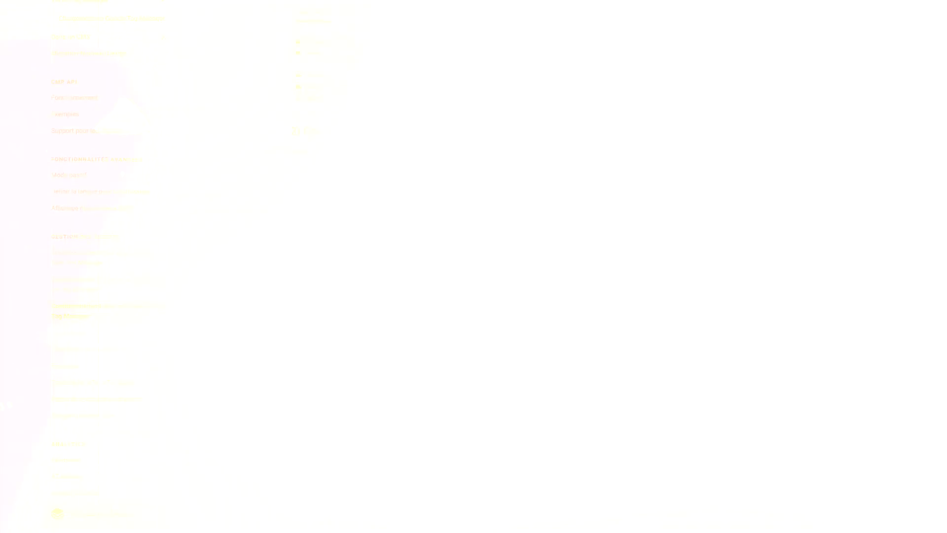
scroll(439, 260, "down", 4)
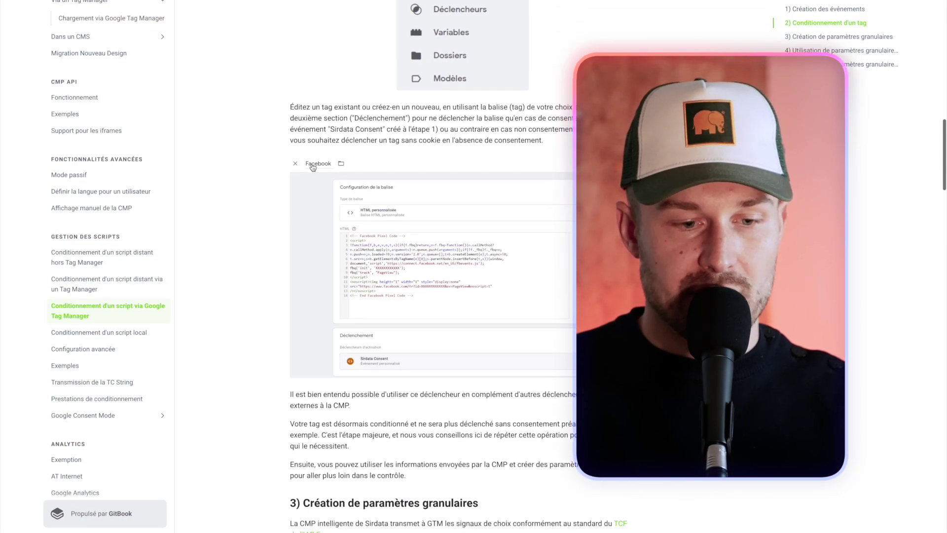
left_click_drag(293, 108, 426, 140)
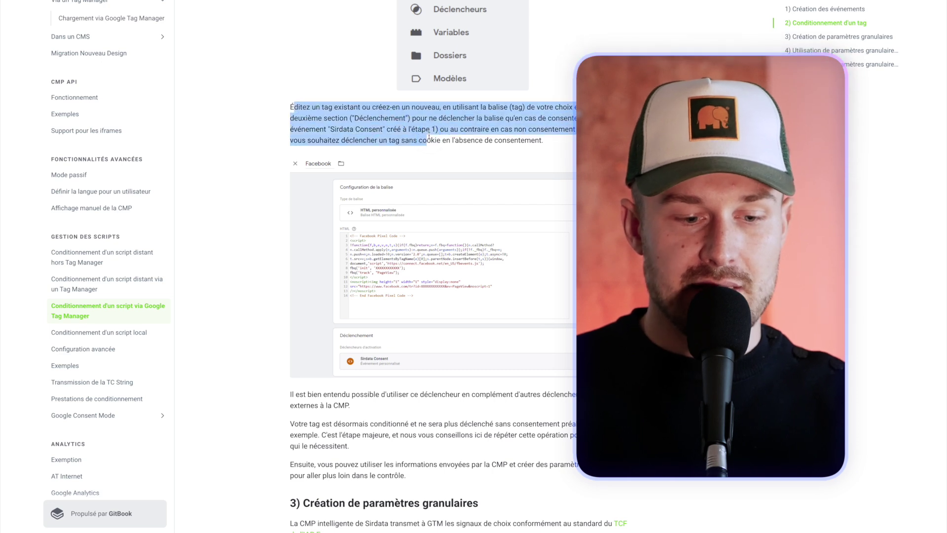
scroll(452, 208, "down", 2)
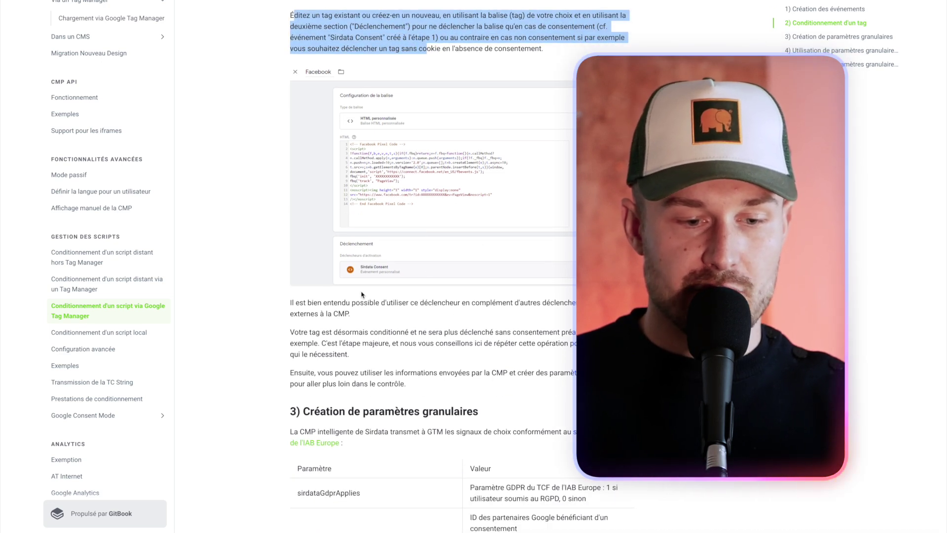
scroll(368, 328, "down", 2)
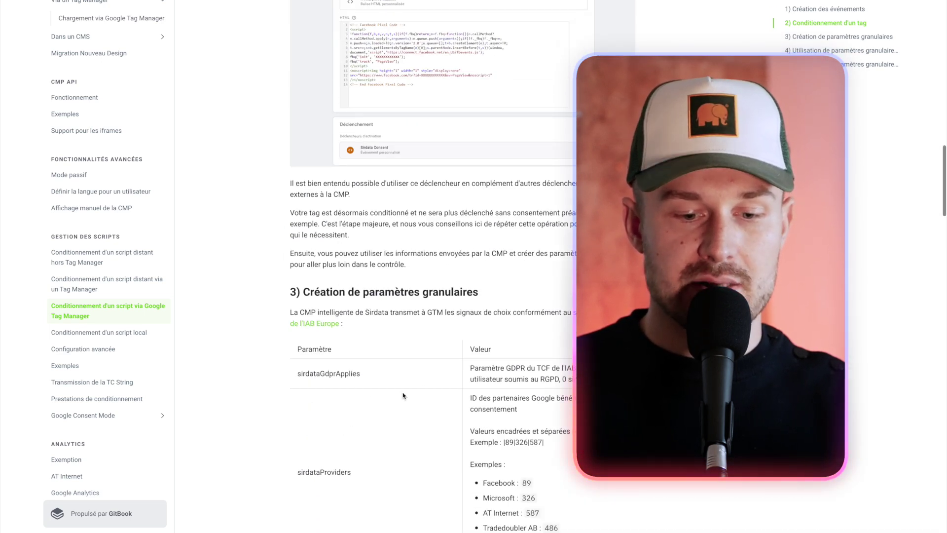
Step: Switch to Google Tag Manager and add sirdataConsent as an additional activation trigger of the Google Ads - Achat CA HT Hors FP tag
key("ctrl+Tab")
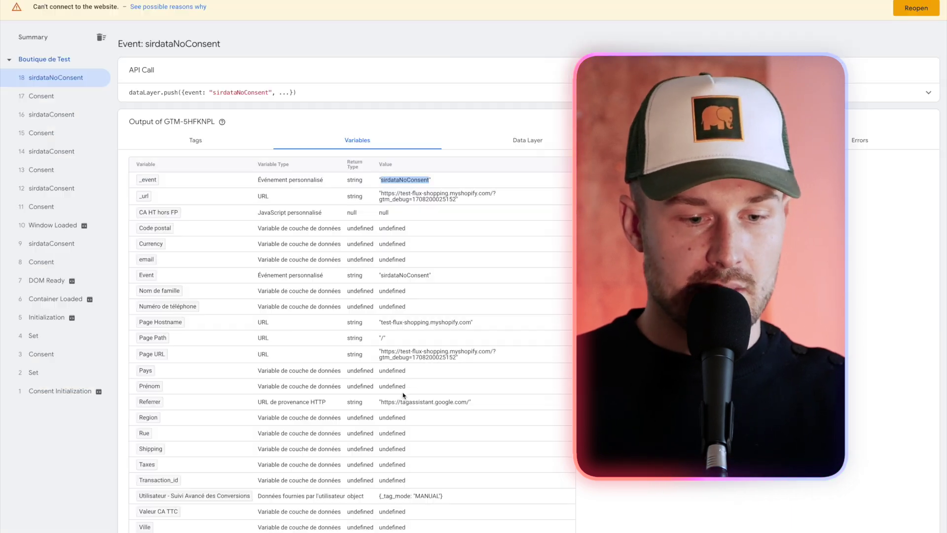
key("ctrl+Tab")
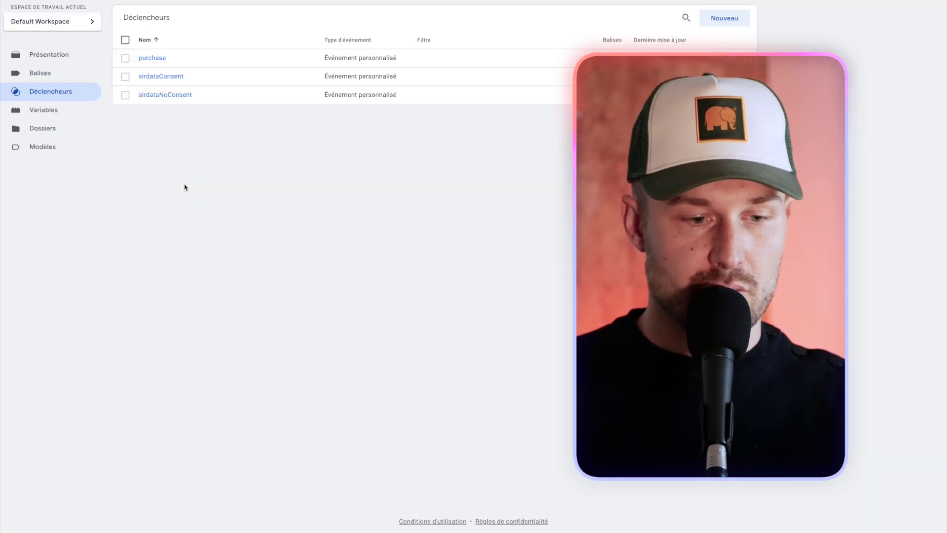
left_click(63, 80)
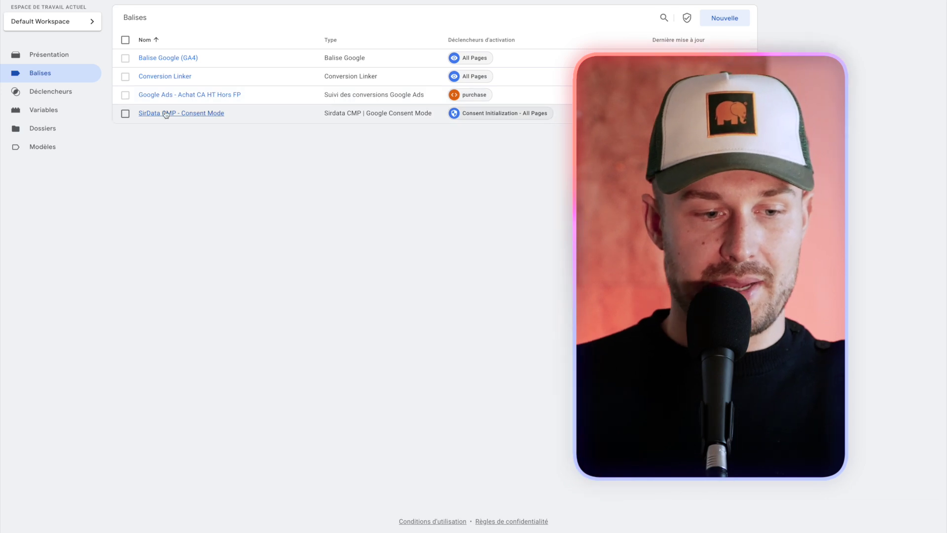
left_click(169, 98)
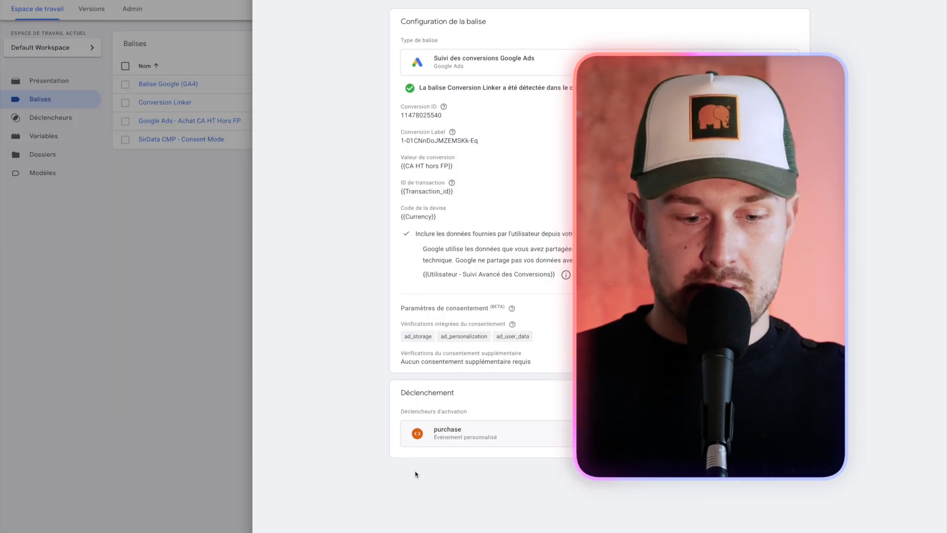
left_click(473, 402)
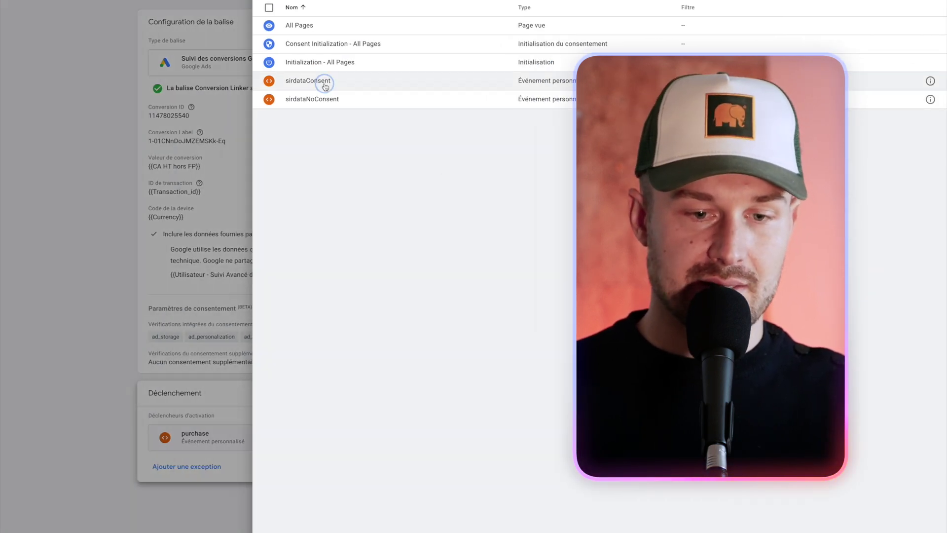
left_click(324, 83)
Step: Add sirdataNoConsent as an exception to the Google Ads conversion tag and remove its sirdataConsent activation trigger
left_click(439, 503)
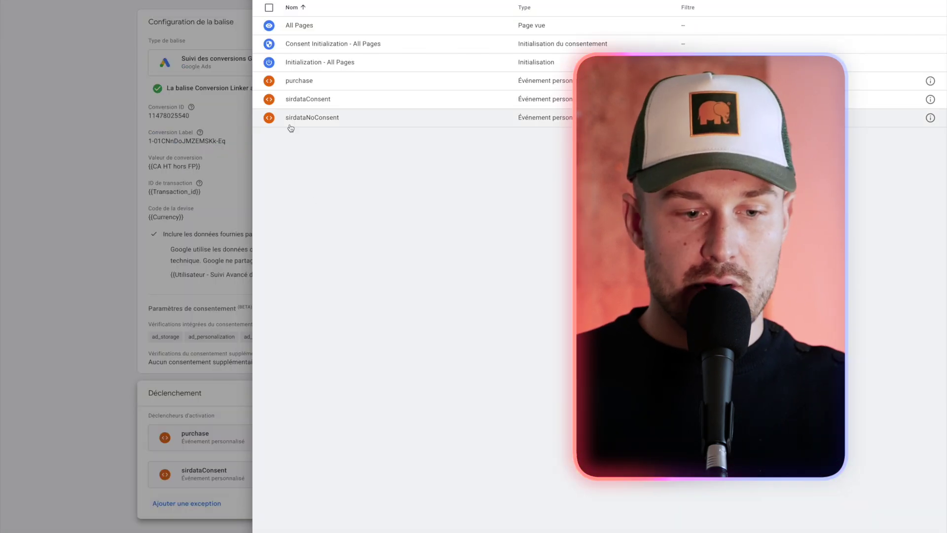
left_click(310, 123)
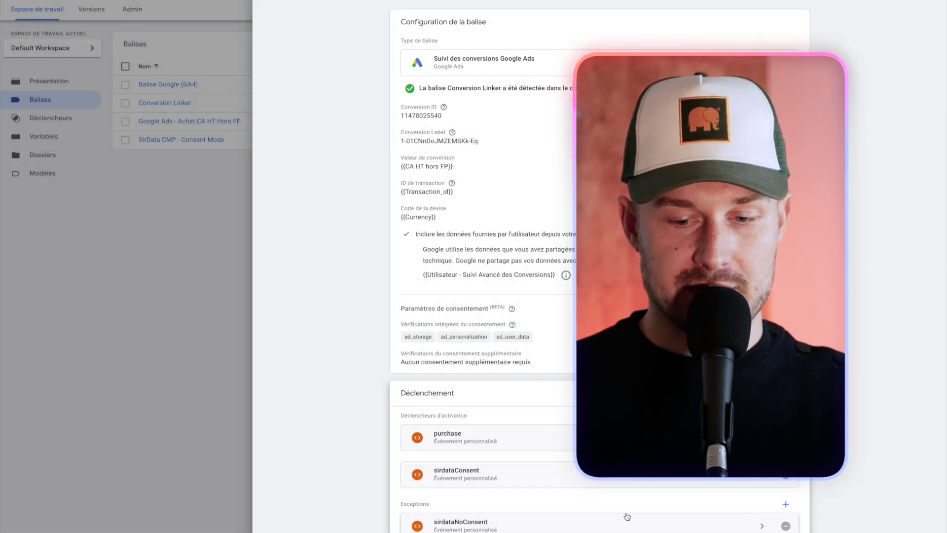
left_click(787, 475)
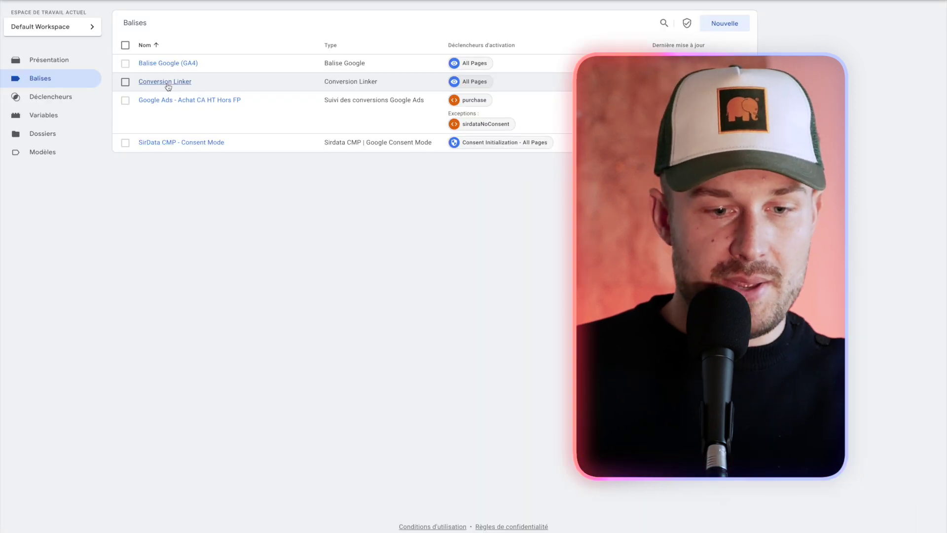
Step: Replace the activation trigger of the Balise Google (GA4) tag with sirdataConsent and save the tag
left_click(166, 61)
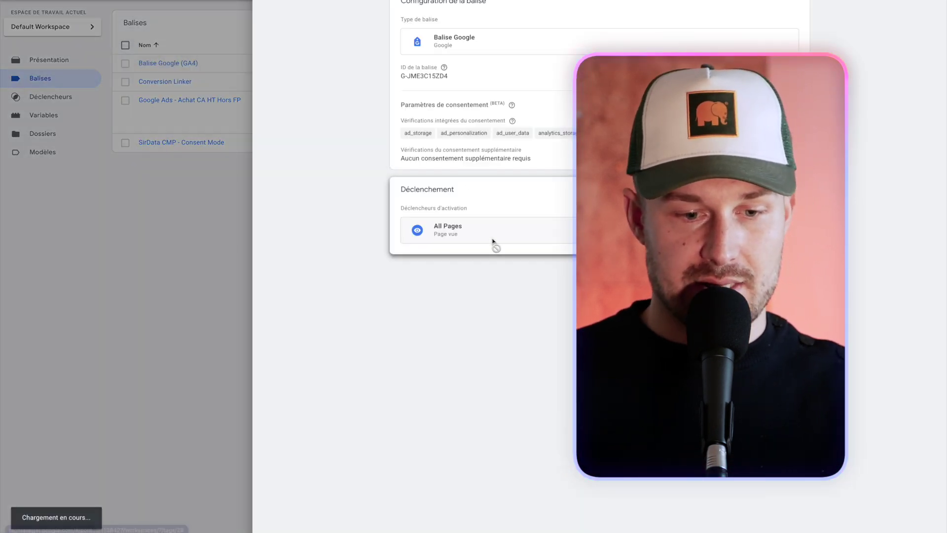
left_click(449, 270)
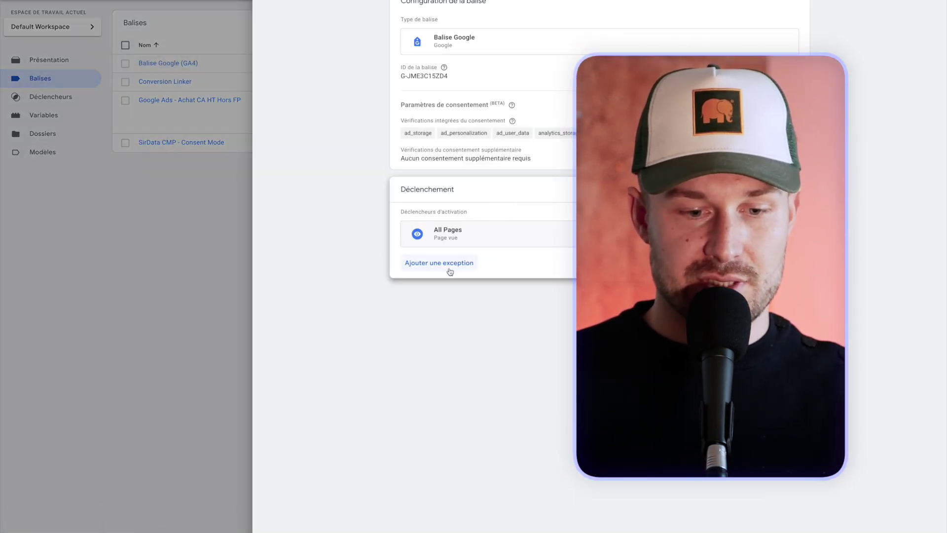
left_click(316, 97)
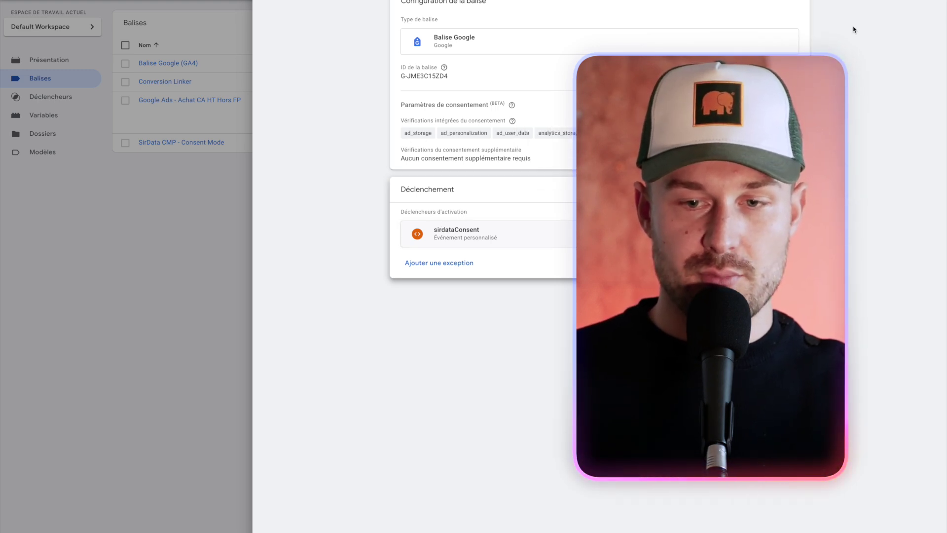
Step: Replace the activation trigger of the Conversion Linker tag with sirdataConsent and save the tag
left_click(180, 80)
left_click(179, 80)
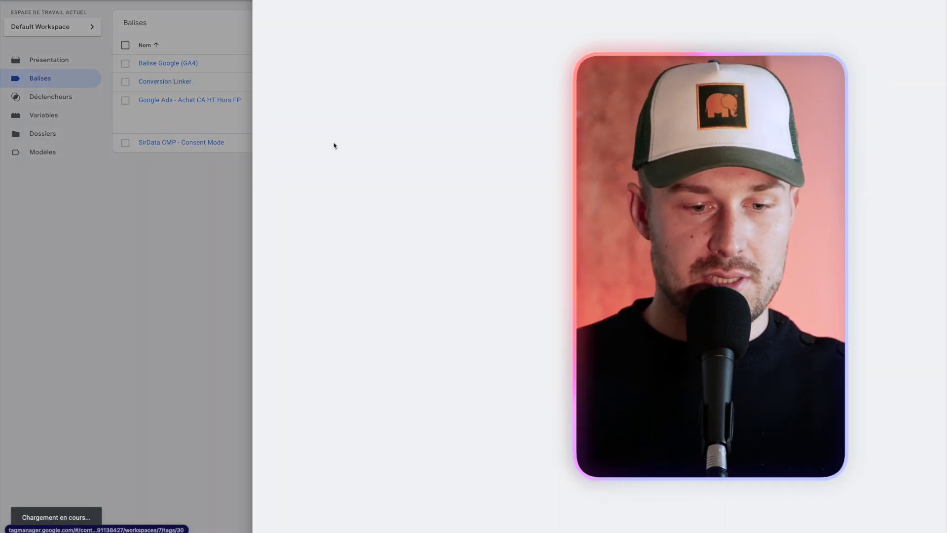
left_click(517, 227)
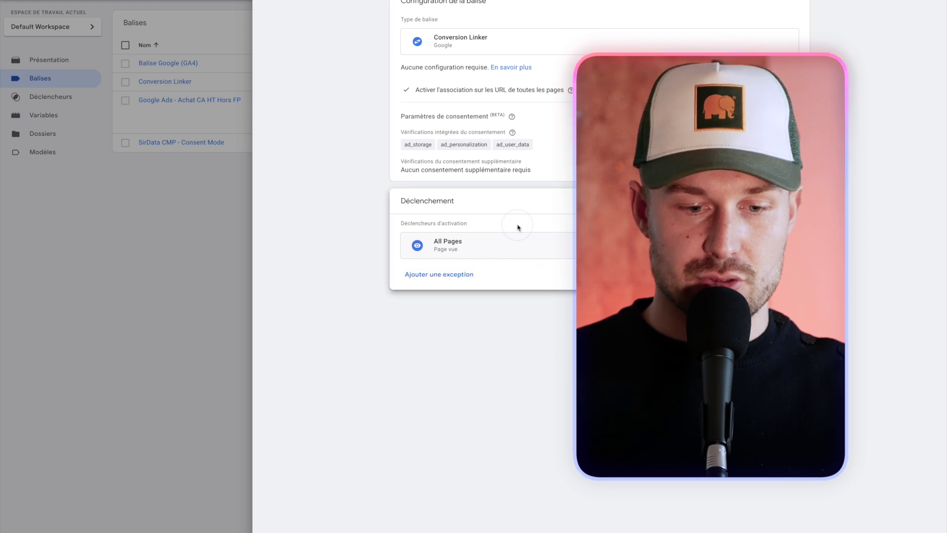
left_click(466, 275)
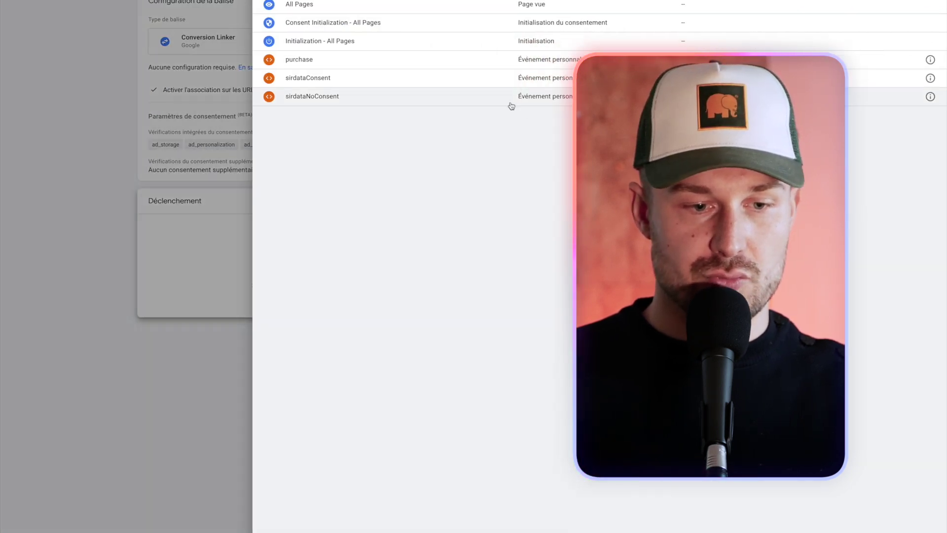
left_click(341, 79)
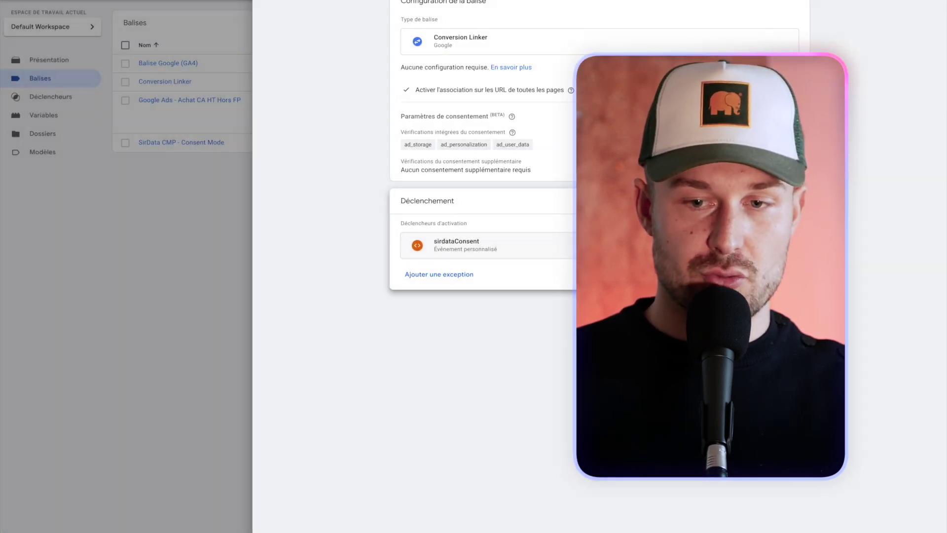
key("super+s")
Step: Accept all cookies in the storefront's consent banner with "Tout accepter et continuer" and show the newest sirdataConsent event in Tag Assistant
key("alt+Tab")
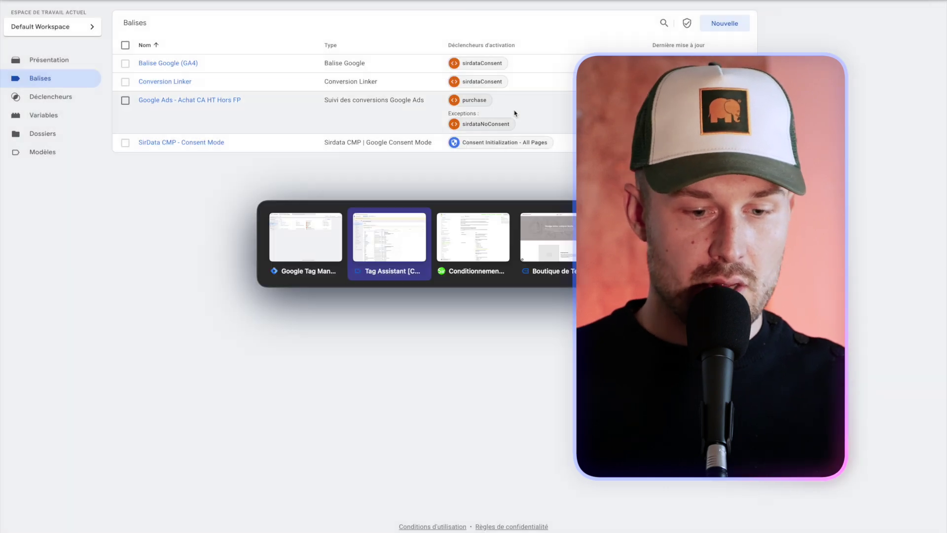
left_click(546, 249)
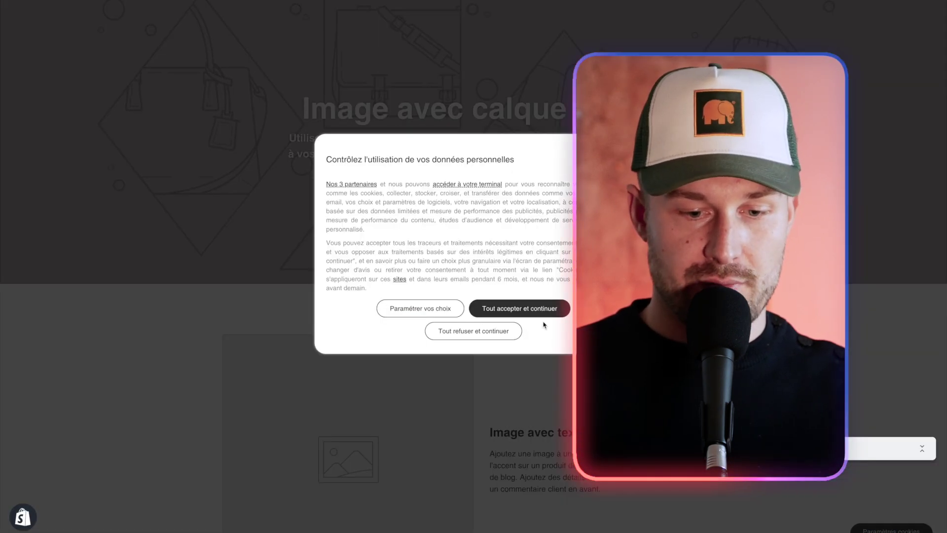
left_click(539, 309)
key("alt+Tab")
left_click(63, 73)
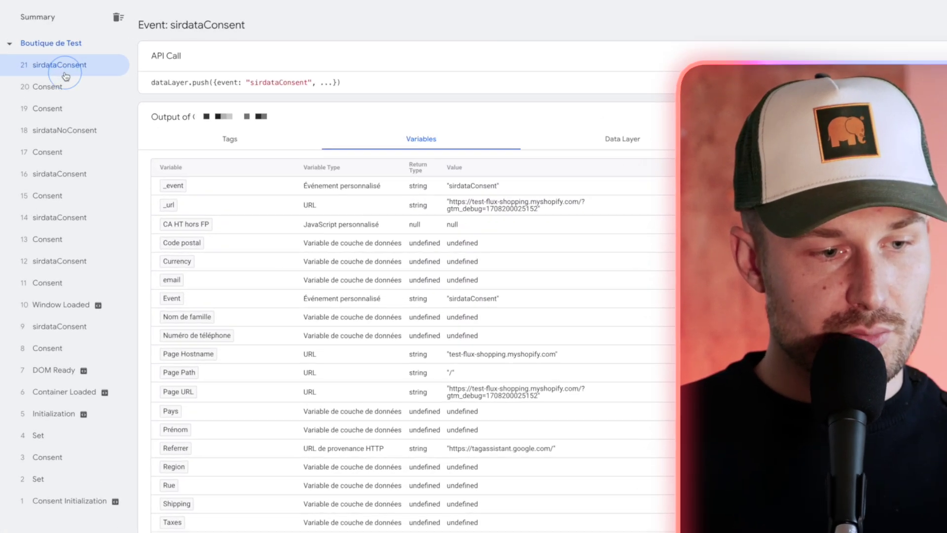
Step: Load the storefront's Produits page and show that page's sirdataConsent event in Tag Assistant
key("alt+Tab")
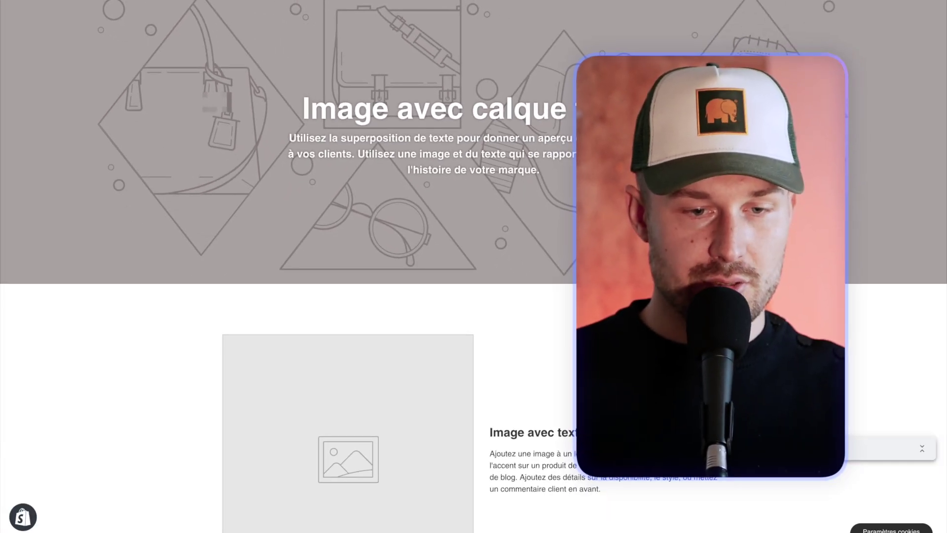
key("alt+Tab")
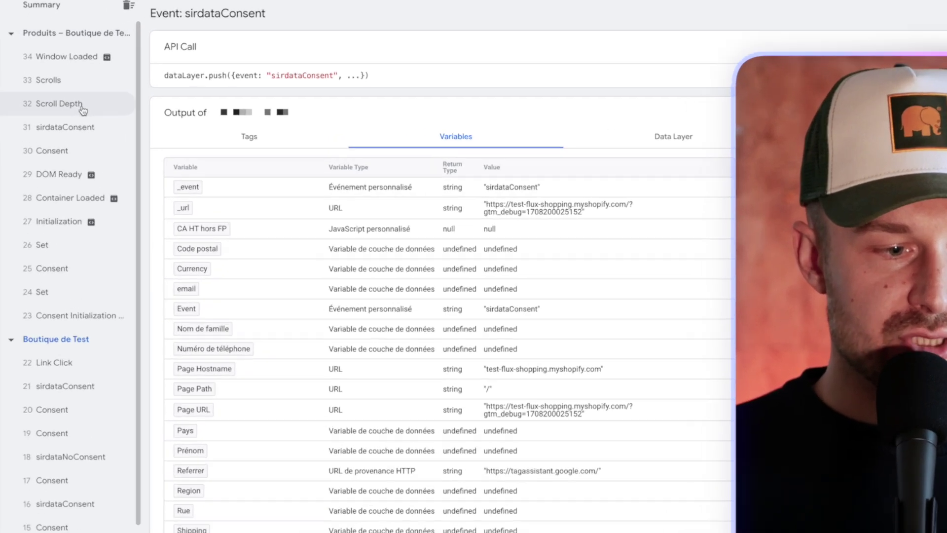
left_click(50, 113)
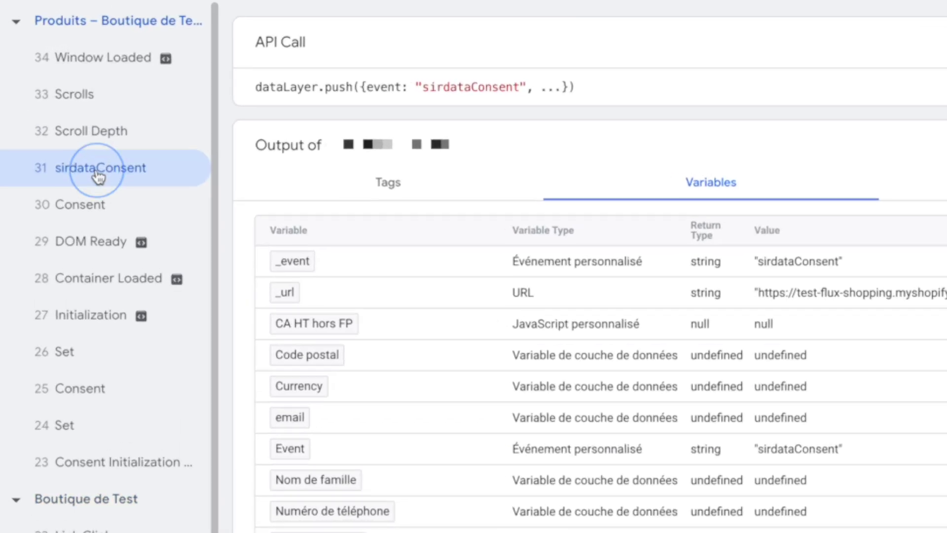
Step: Examine the Produits page's Consent Initialization event and the default consent states of its first Consent event
left_click(116, 476)
left_click(842, 182)
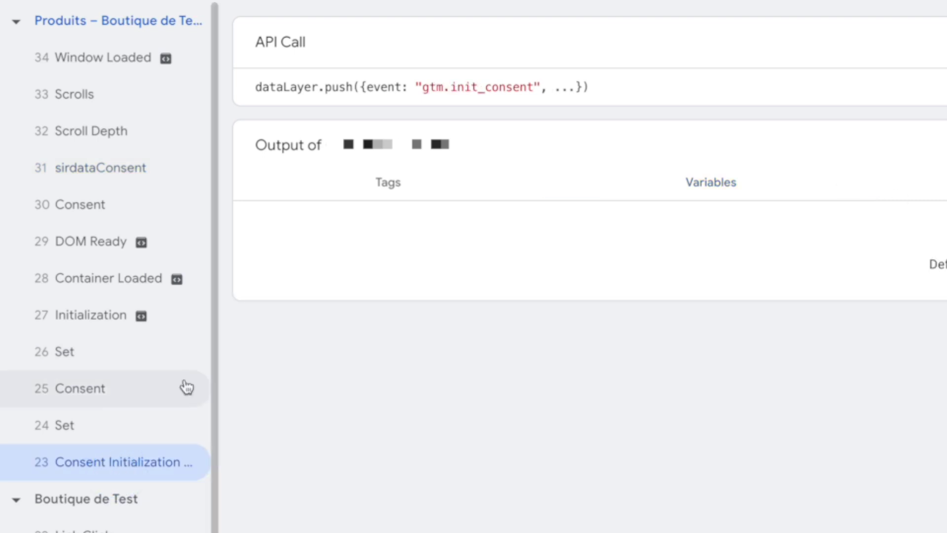
left_click(186, 385)
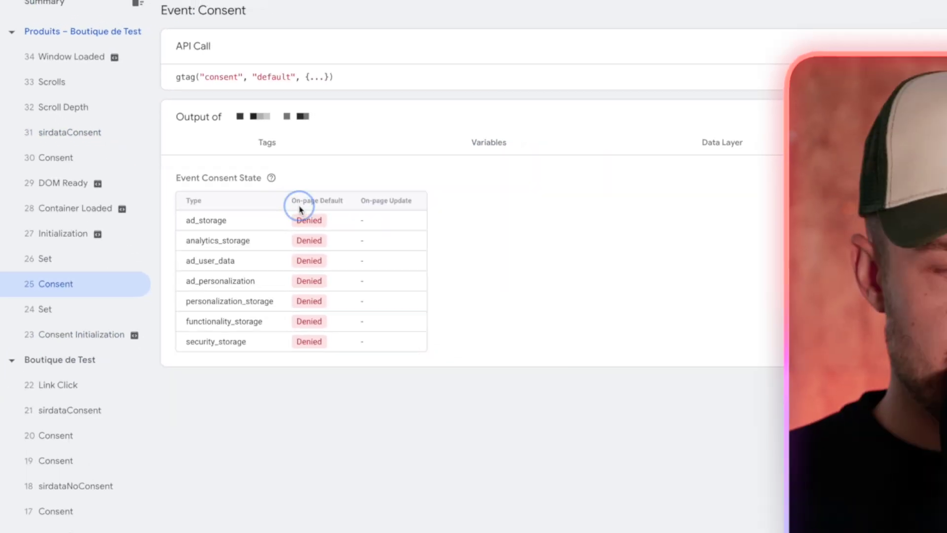
left_click_drag(433, 275, 449, 482)
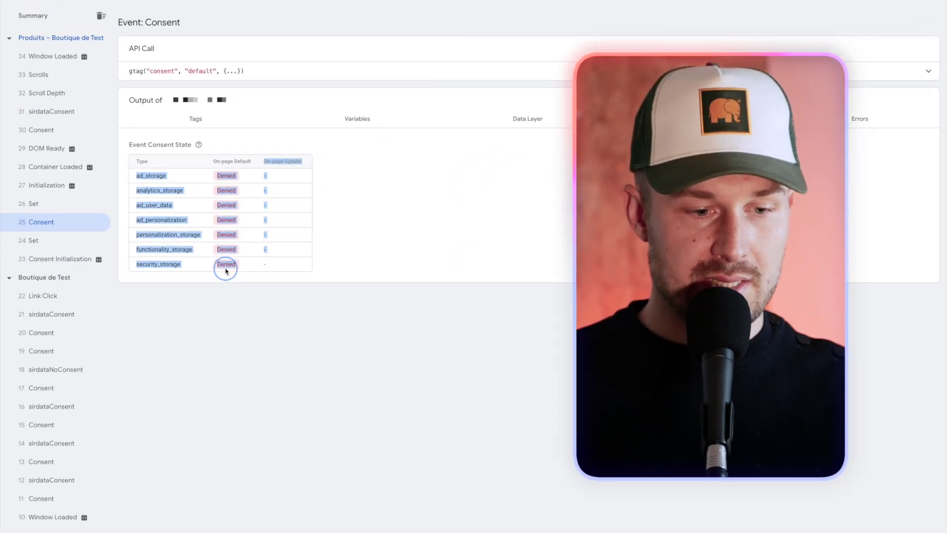
Step: Examine the updated consent states of the Produits page's second Consent event and the current states of its sirdataConsent event
left_click(46, 130)
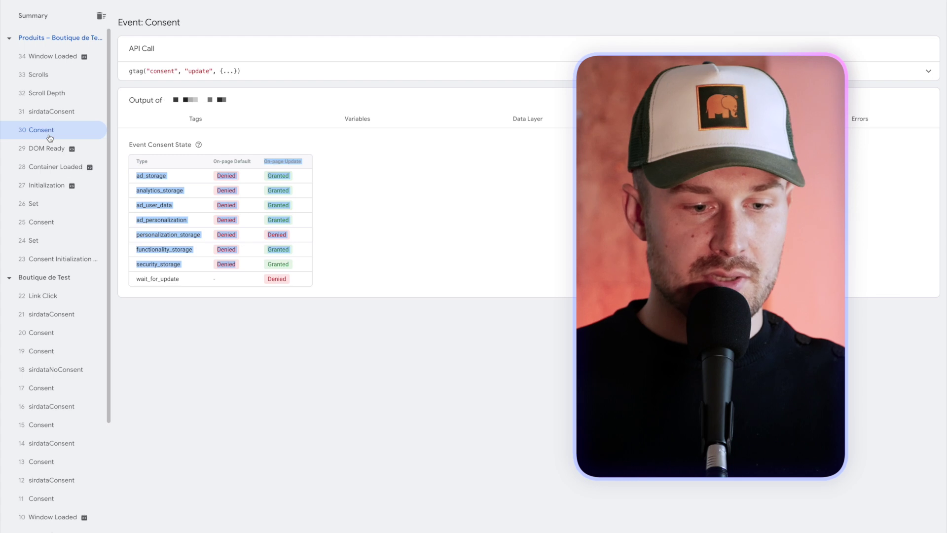
left_click_drag(266, 175, 286, 260)
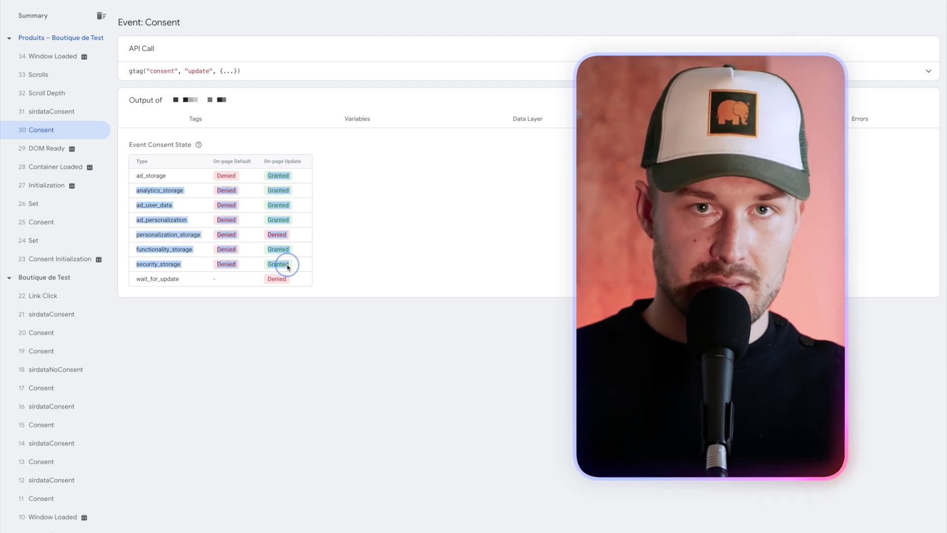
left_click(54, 112)
left_click(392, 253)
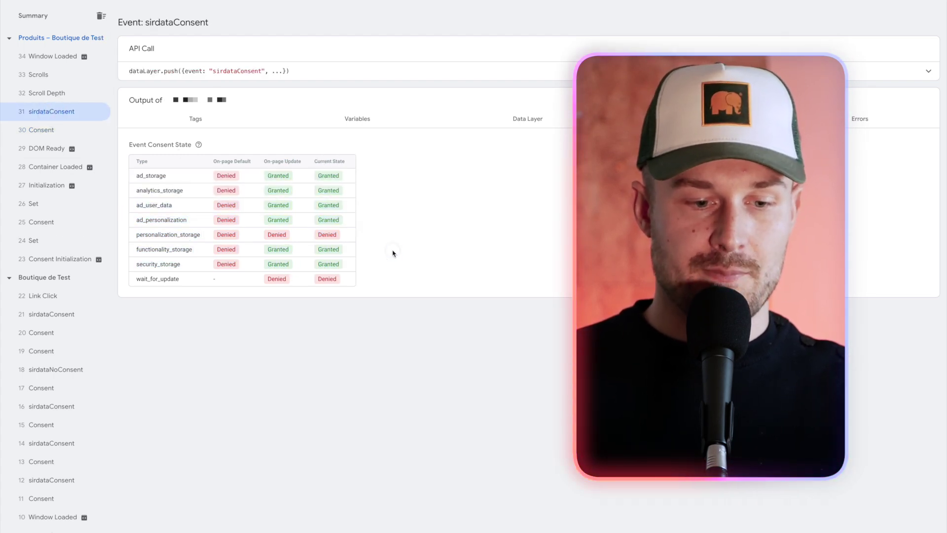
left_click_drag(315, 174, 321, 249)
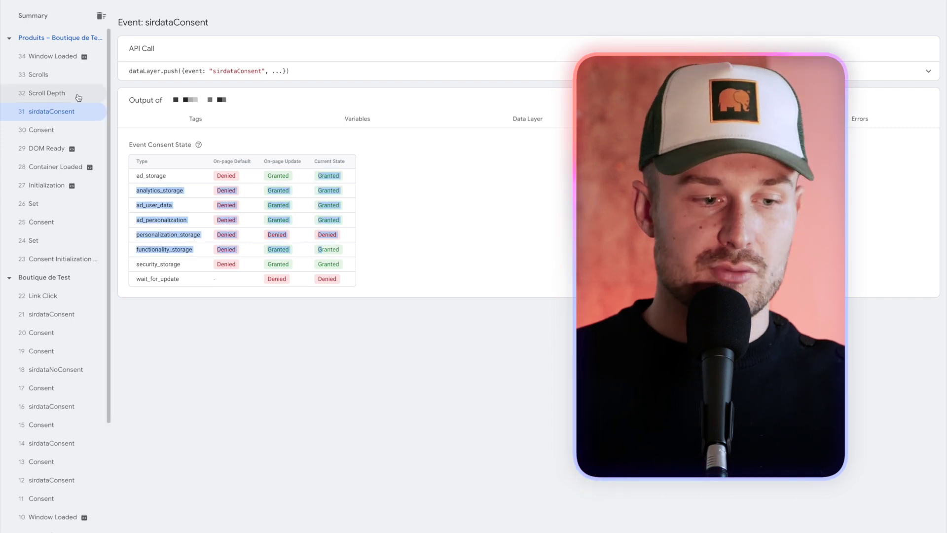
Step: Check the tags of the sirdataConsent event and the Produits page, and trace Balise Google (GA4) to the Container Loaded event
left_click(198, 118)
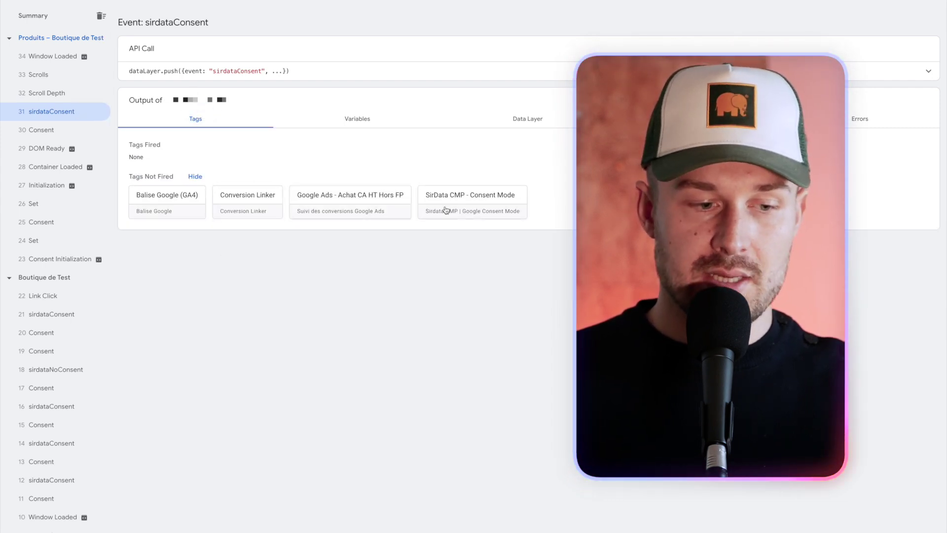
left_click(40, 46)
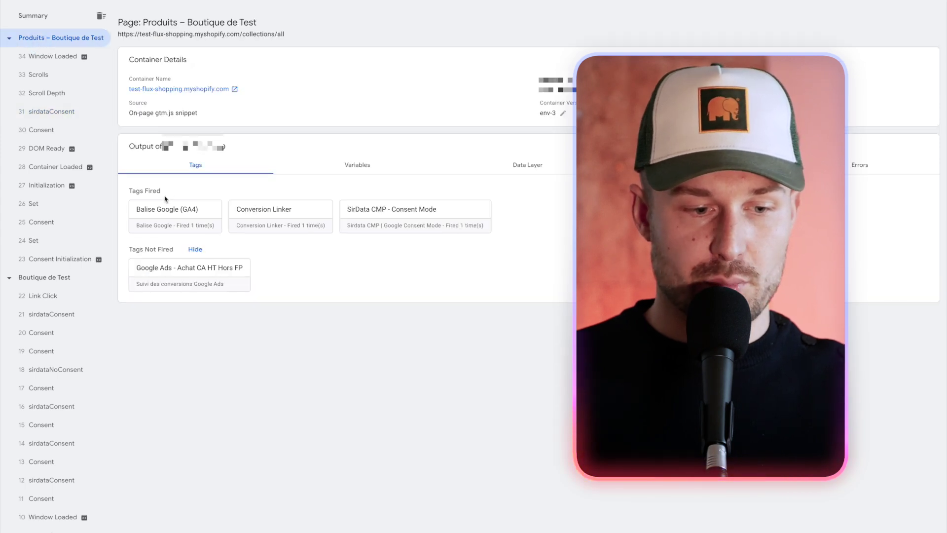
left_click(165, 217)
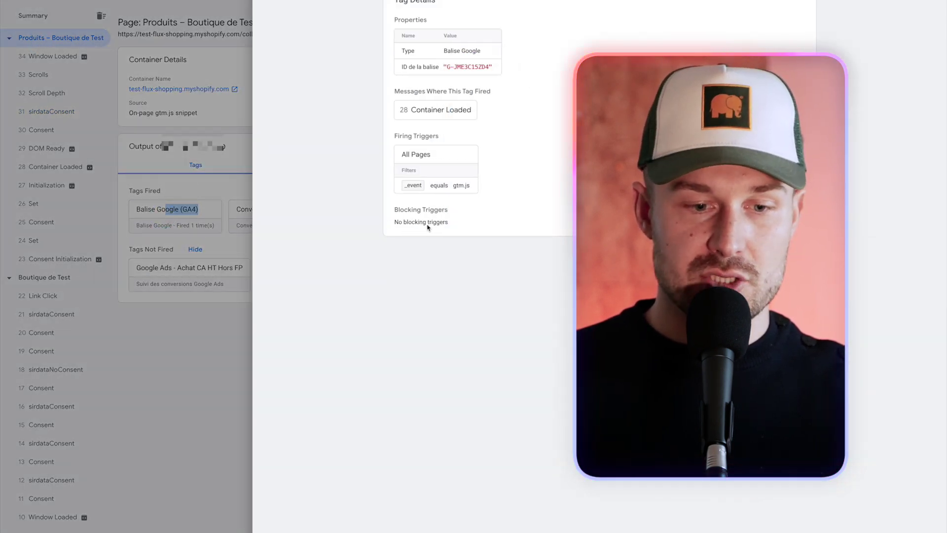
left_click(228, 206)
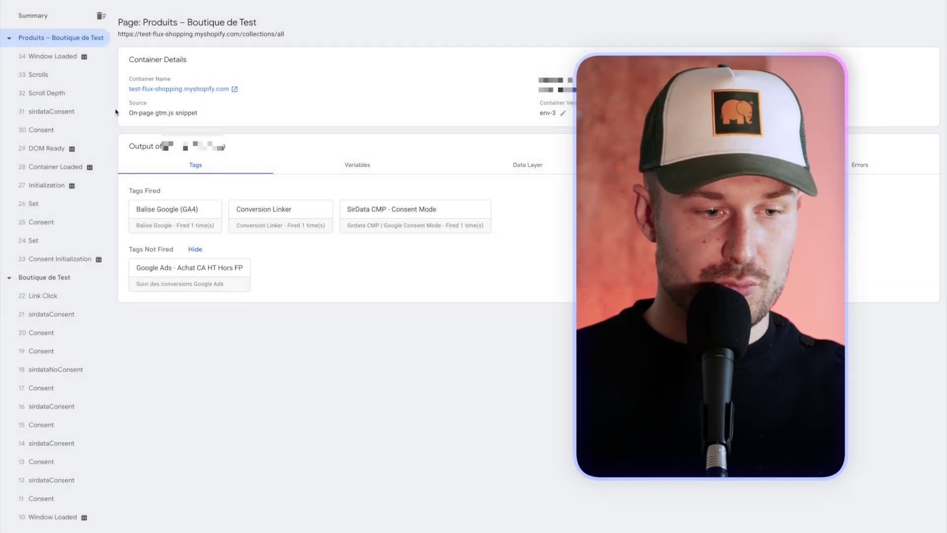
left_click(196, 207)
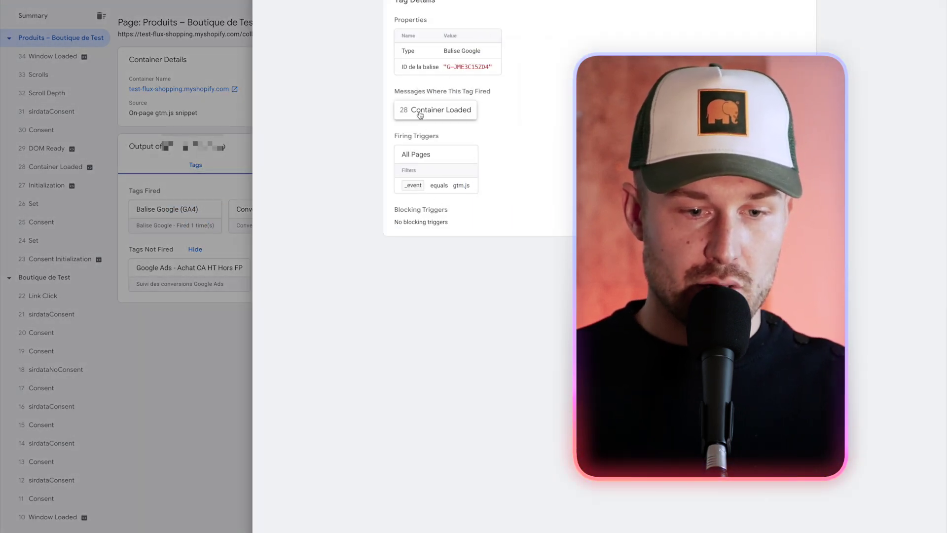
left_click(93, 217)
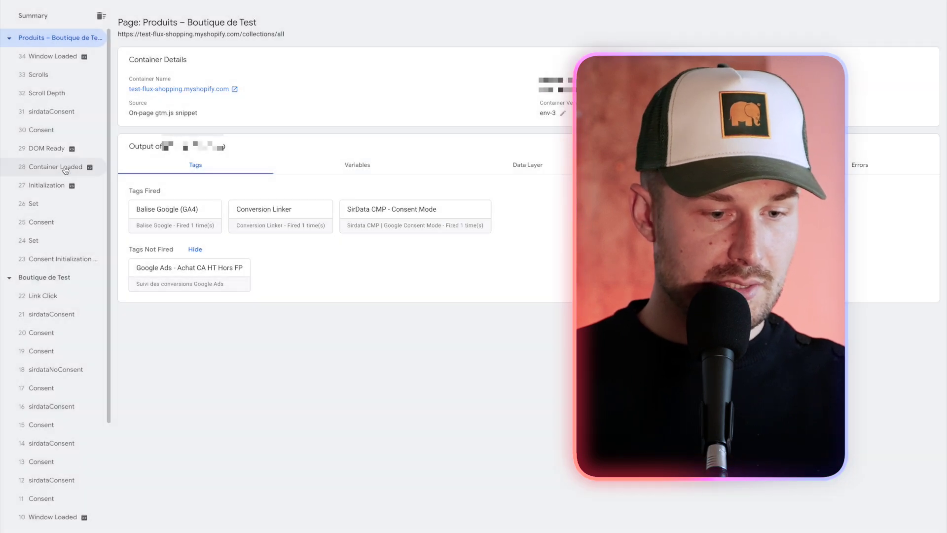
left_click(74, 167)
left_click(173, 168)
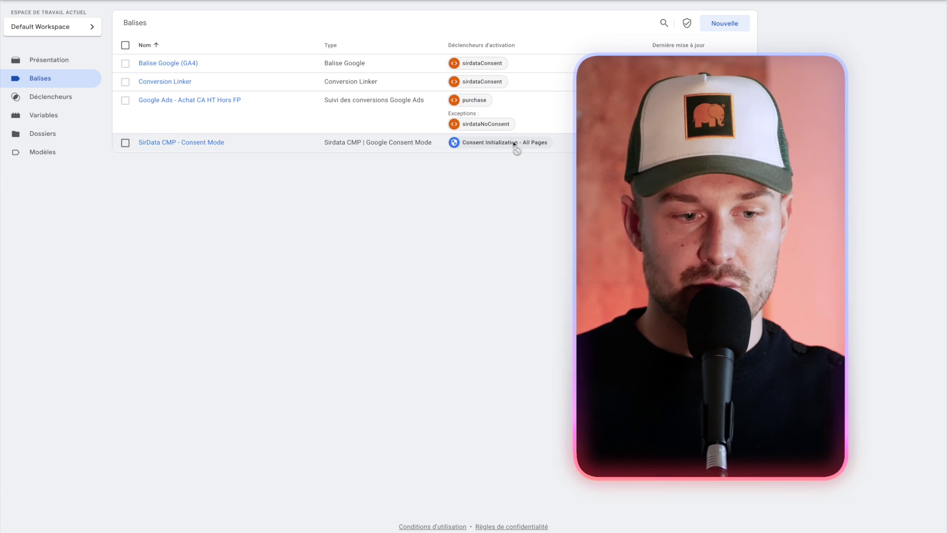
Step: Switch to Google Tag Manager and open the submission of the workspace changes for publishing a new version
left_click(921, 1)
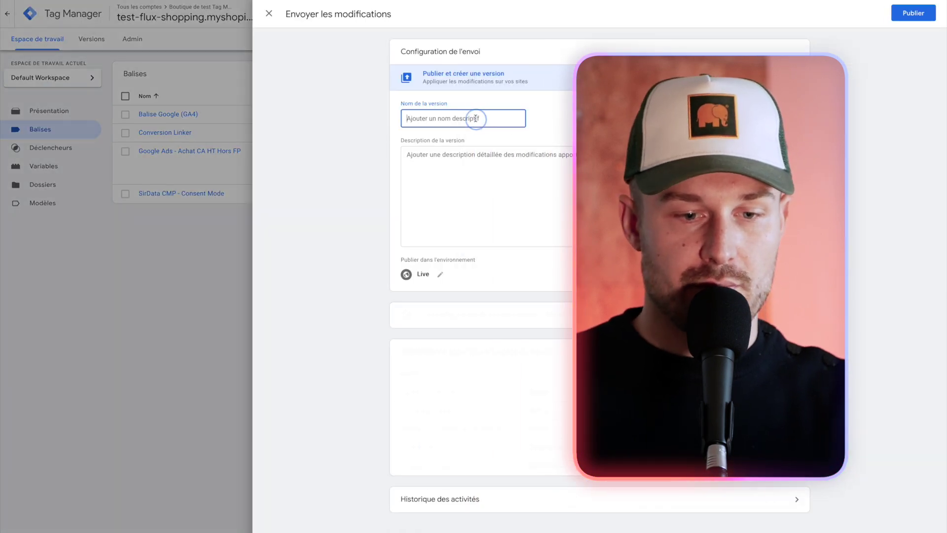